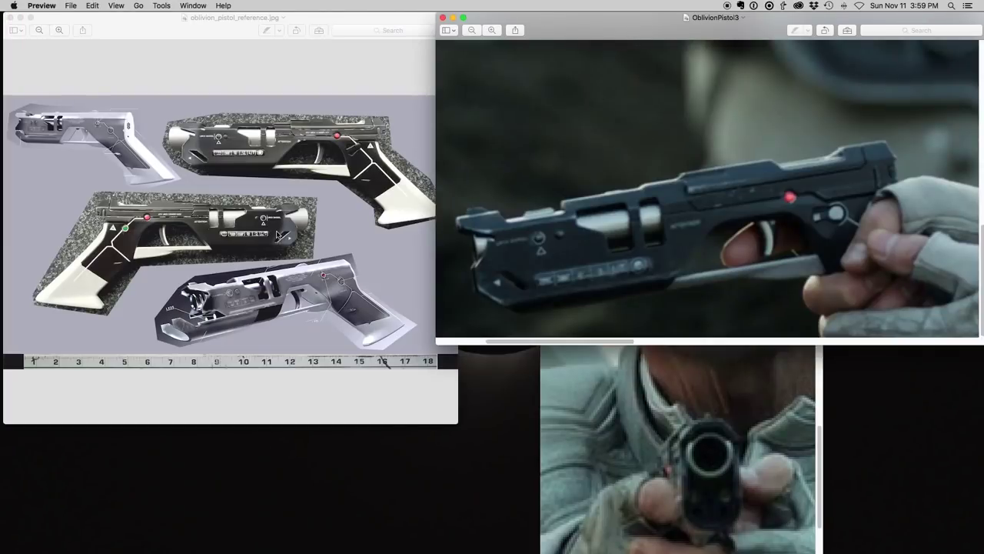
- Compare the side-view collage, the side still and the front still of the Oblivion pistol in the reference images
click(356, 339)
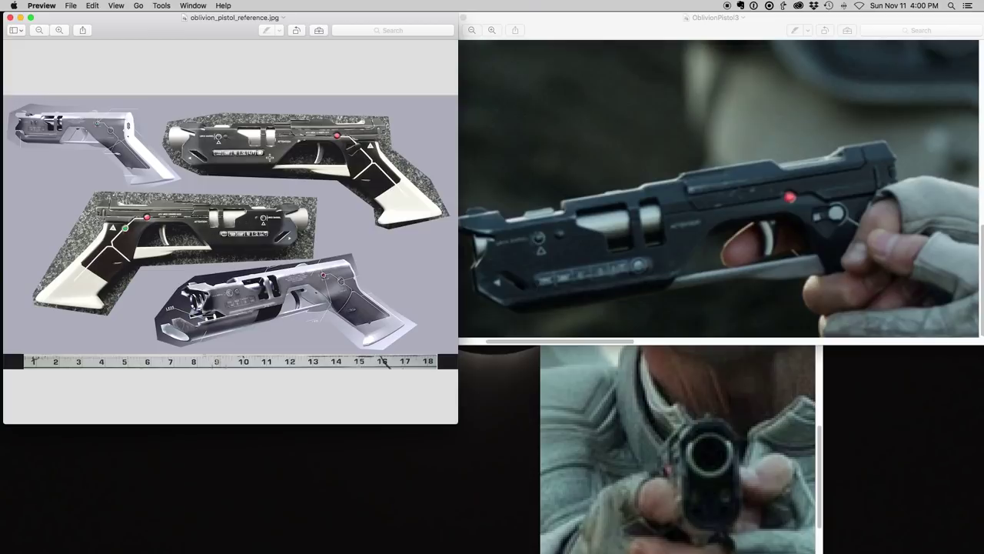
click(729, 163)
click(721, 435)
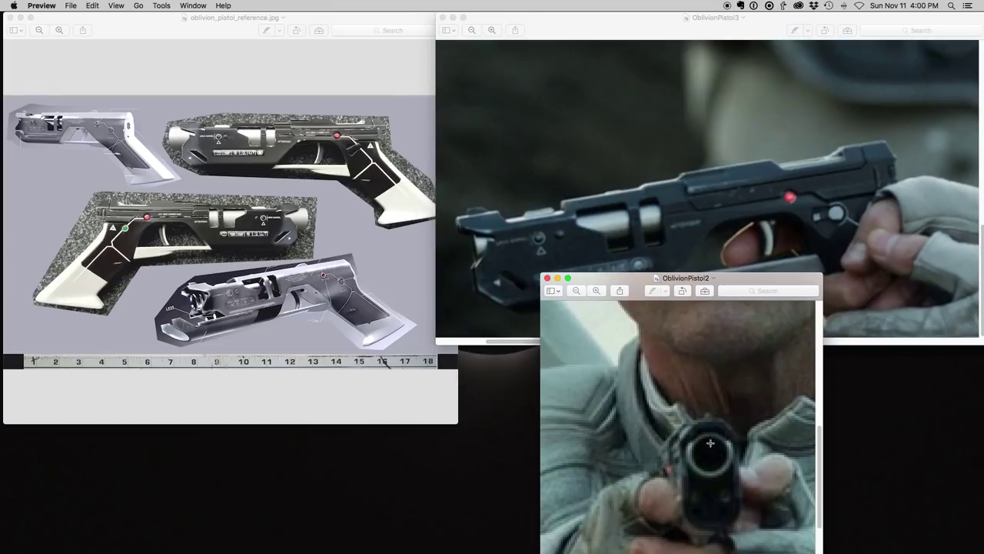
click(776, 103)
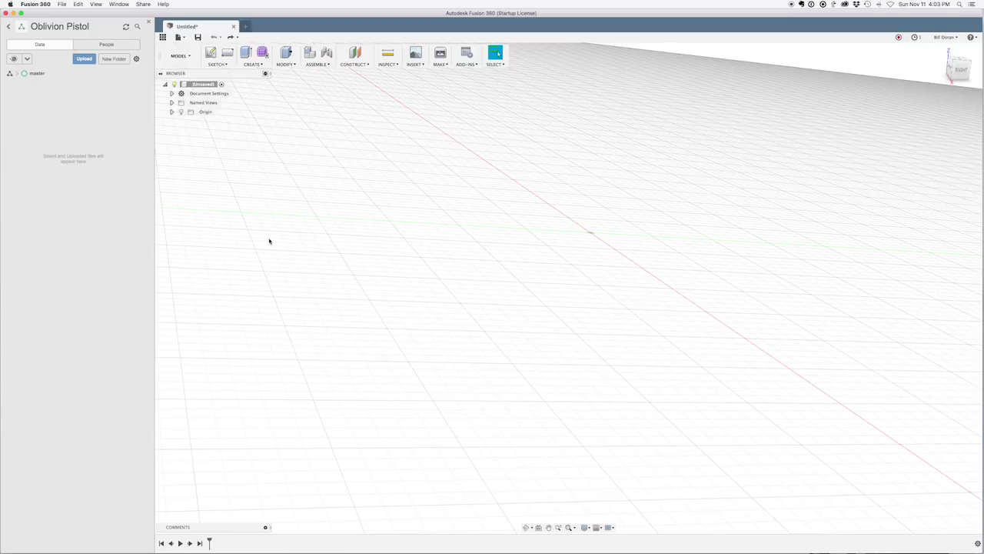
- Switch to Fusion 360, hide the project data and attach oblivion_pistol_reference.jpg as a canvas on the YZ plane
click(149, 22)
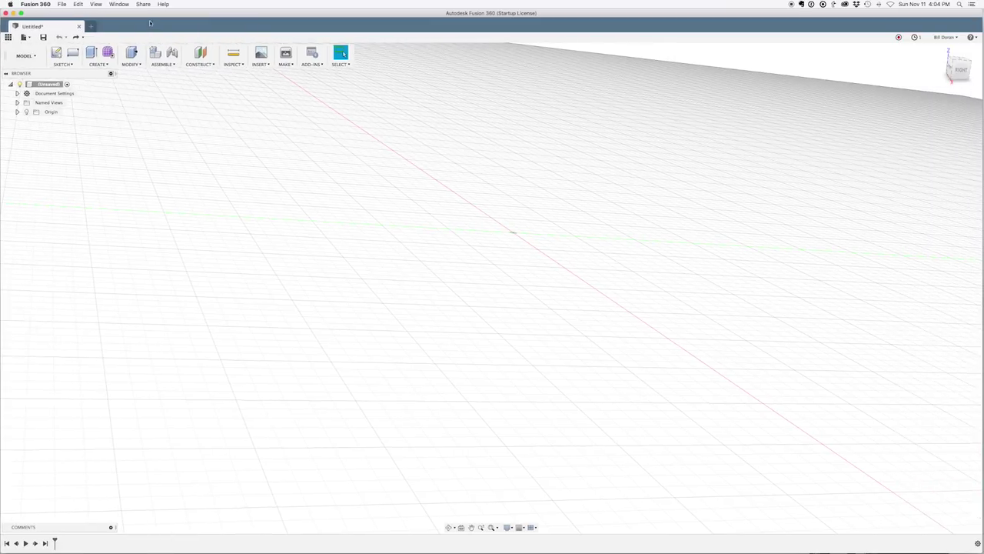
click(265, 66)
click(271, 90)
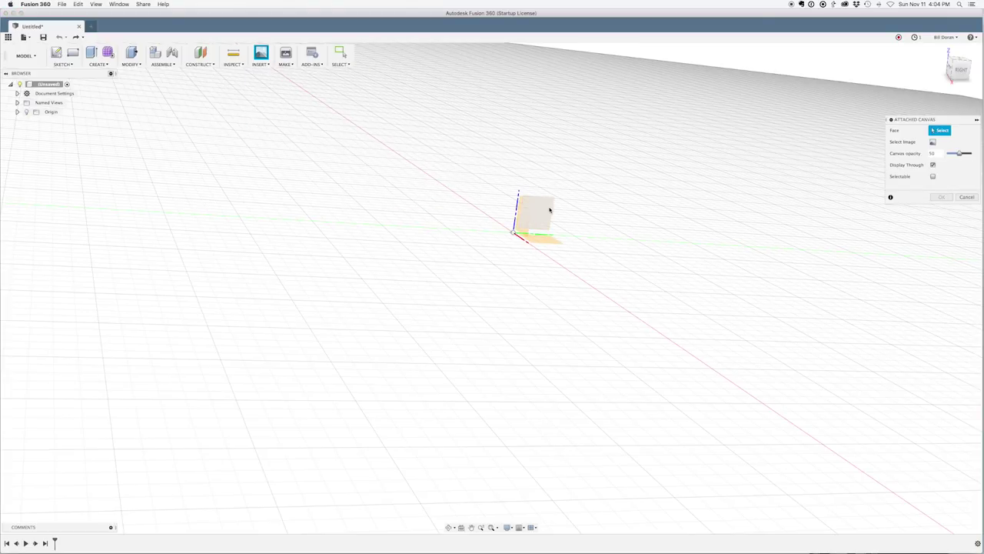
click(547, 212)
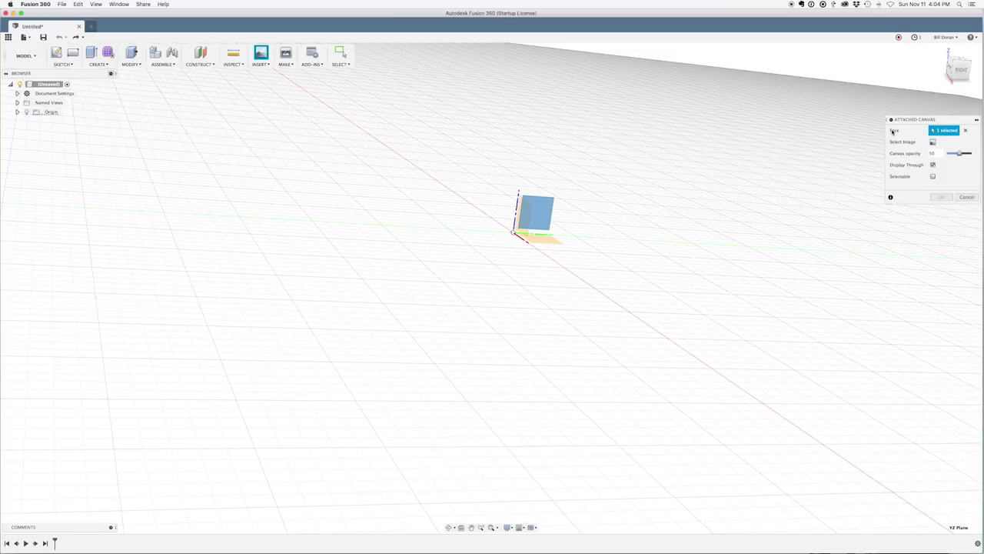
click(931, 142)
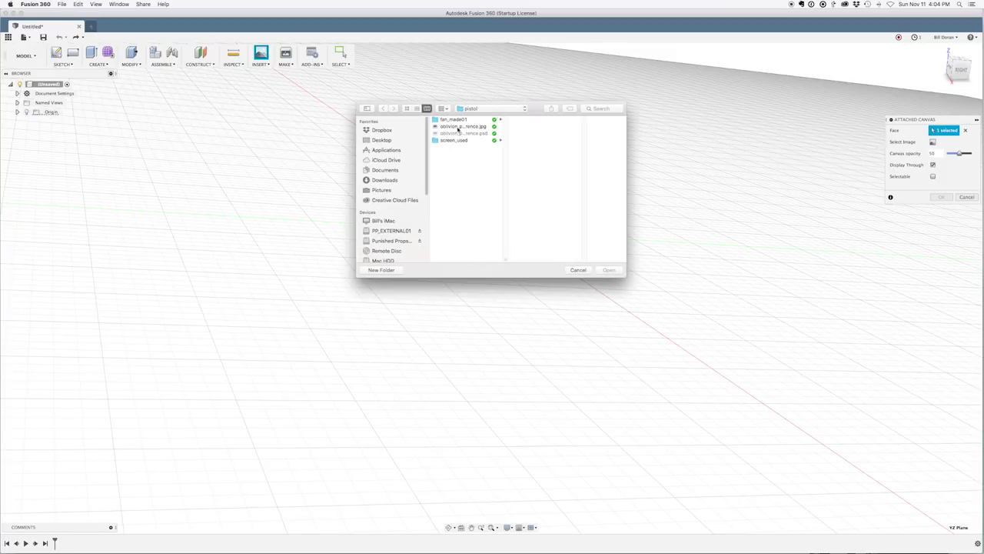
click(453, 126)
double_click(444, 128)
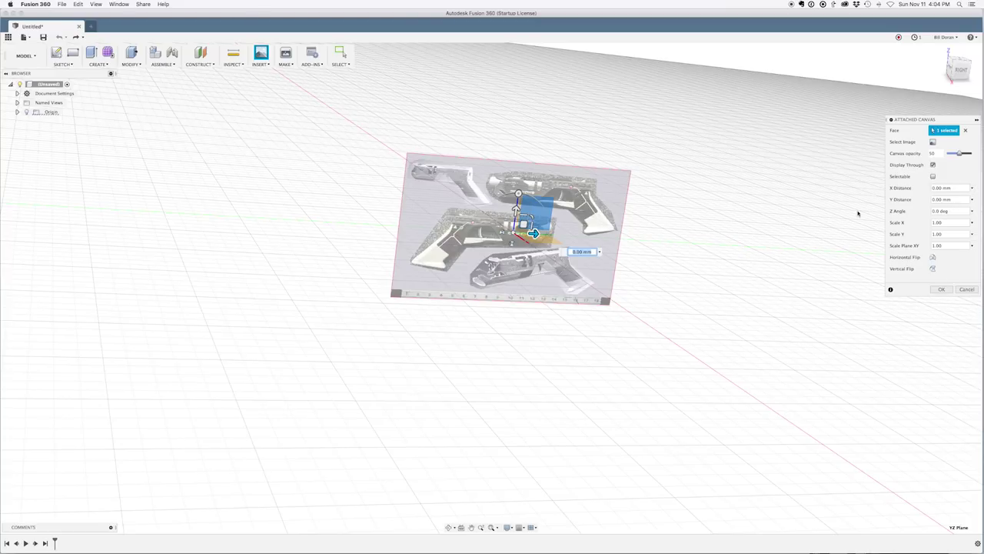
click(939, 289)
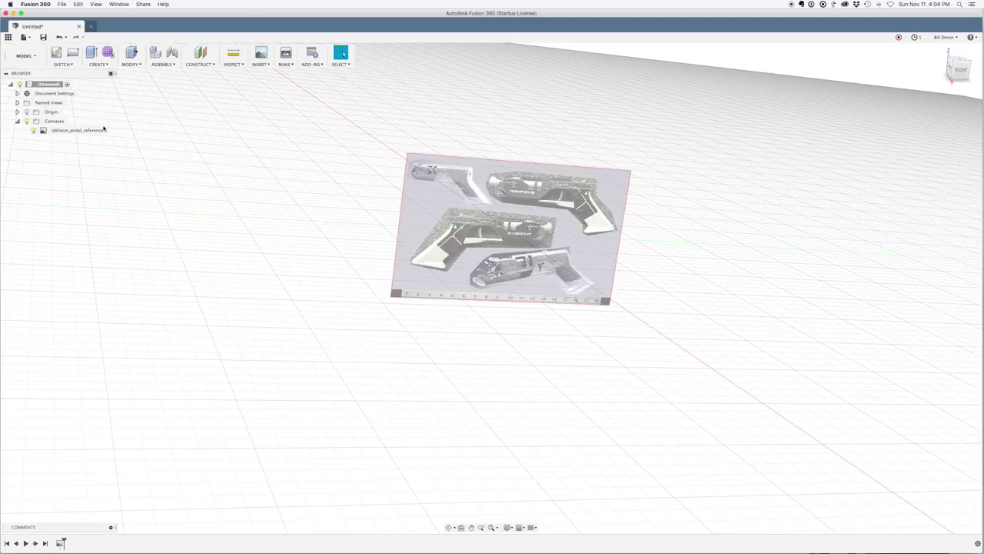
- Start calibrating the pistol reference canvas, picking the ruler's 1-inch mark as the first point
click(17, 121)
click(17, 122)
right_click(63, 131)
click(119, 157)
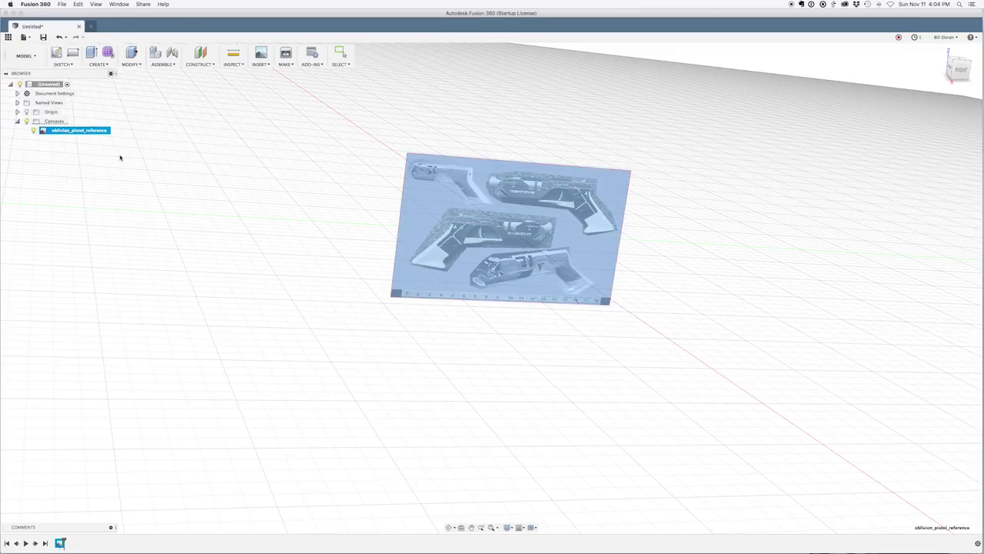
scroll(719, 189, down, 3)
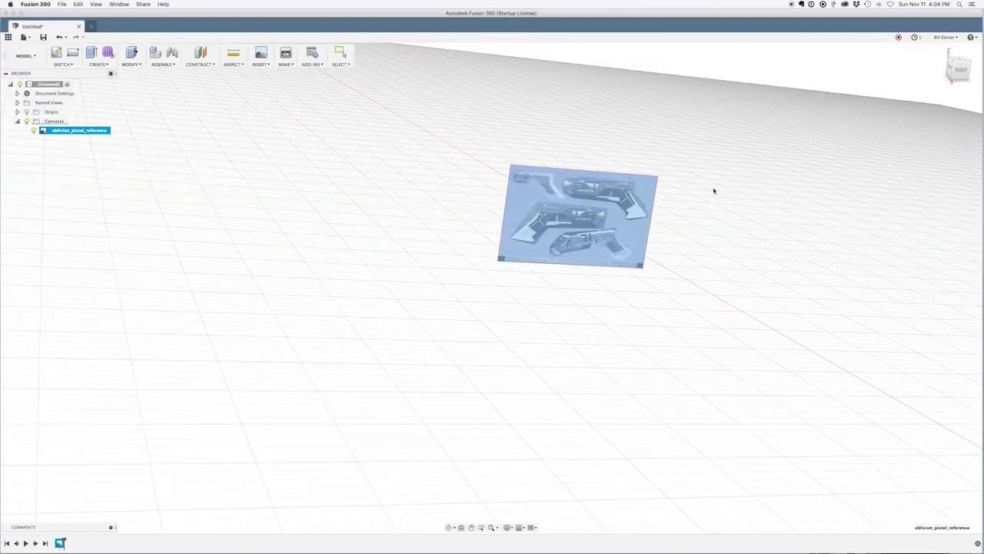
click(960, 69)
scroll(575, 212, up, 5)
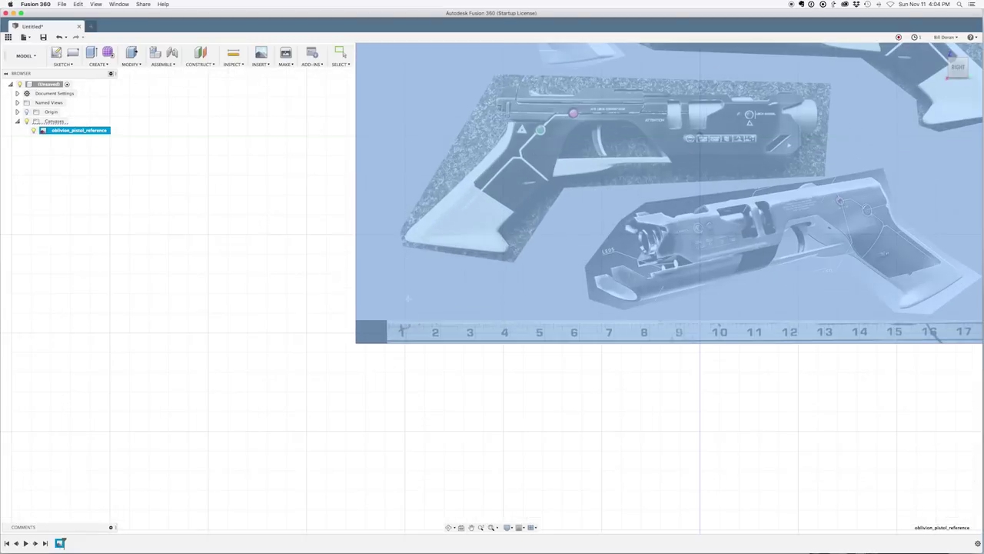
middle_drag(401, 277, 261, 193)
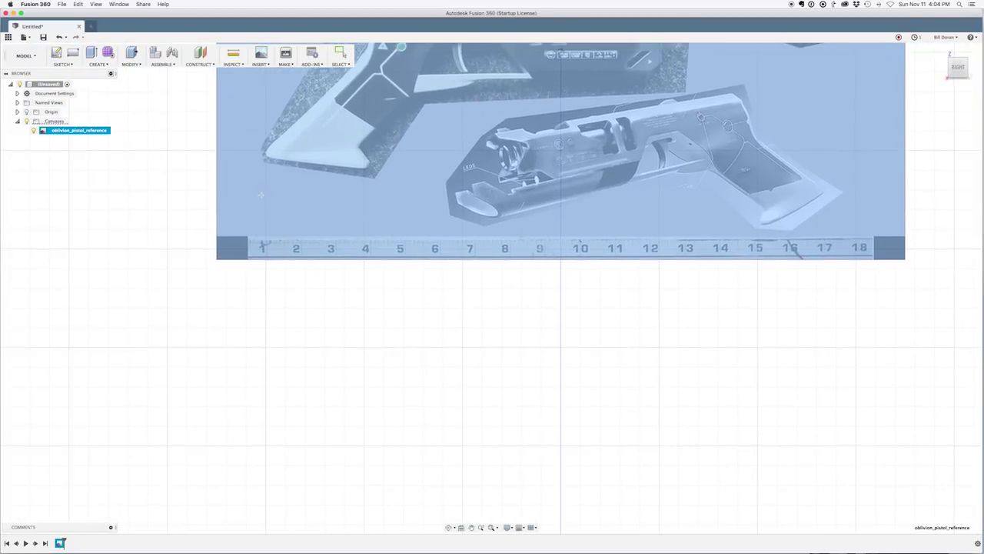
scroll(254, 206, up, 4)
scroll(246, 233, up, 1)
scroll(289, 314, up, 3)
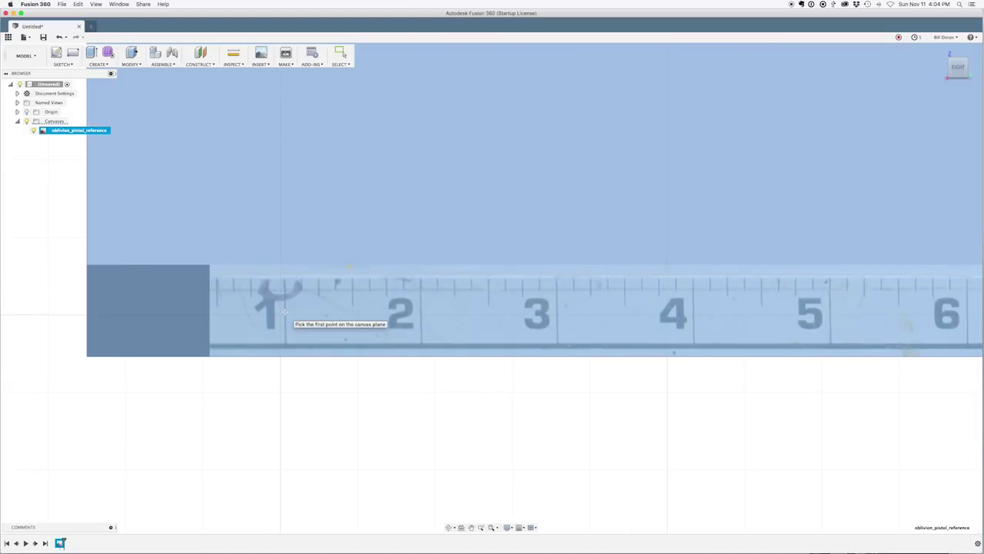
key(Escape)
- Pick the ruler's 18-inch mark as the second calibration point and set the distance to 17 in
scroll(345, 289, down, 5)
scroll(351, 282, down, 3)
middle_drag(811, 193, 48, 162)
scroll(433, 288, up, 8)
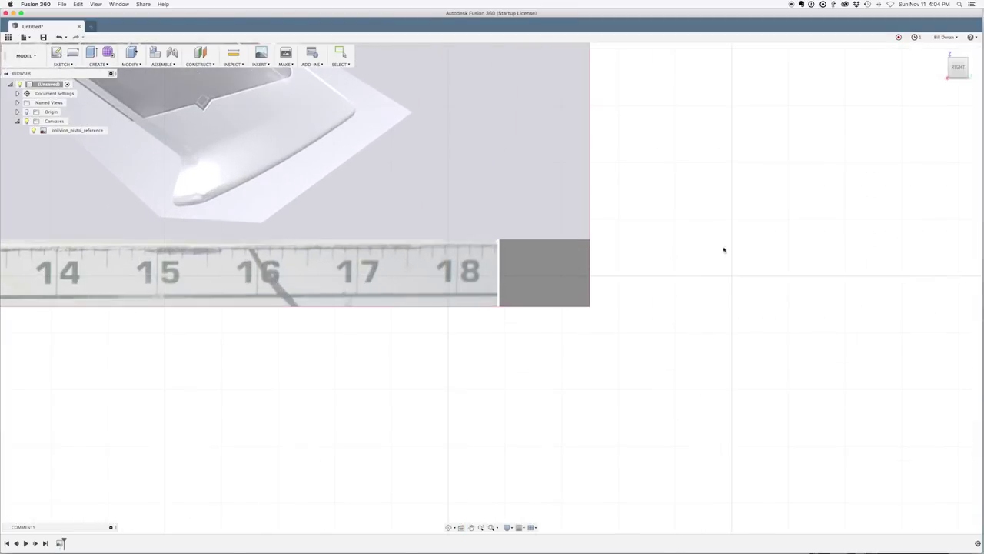
click(410, 263)
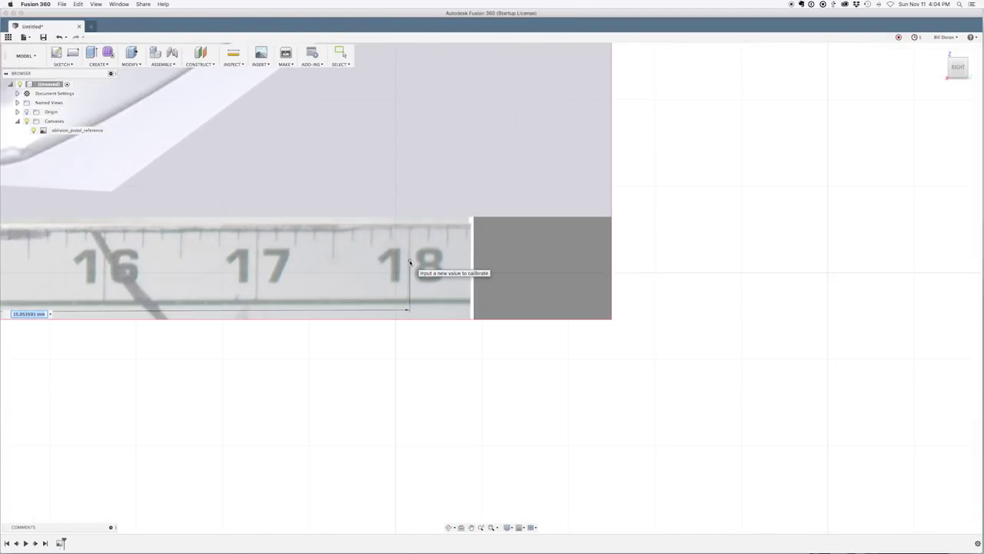
middle_drag(275, 266, 524, 246)
text(17)
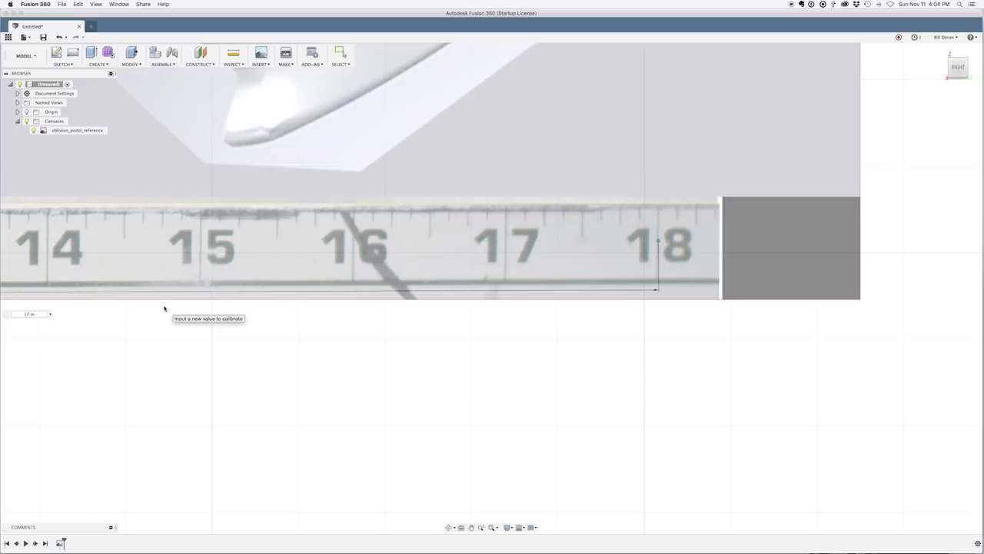
key(Return)
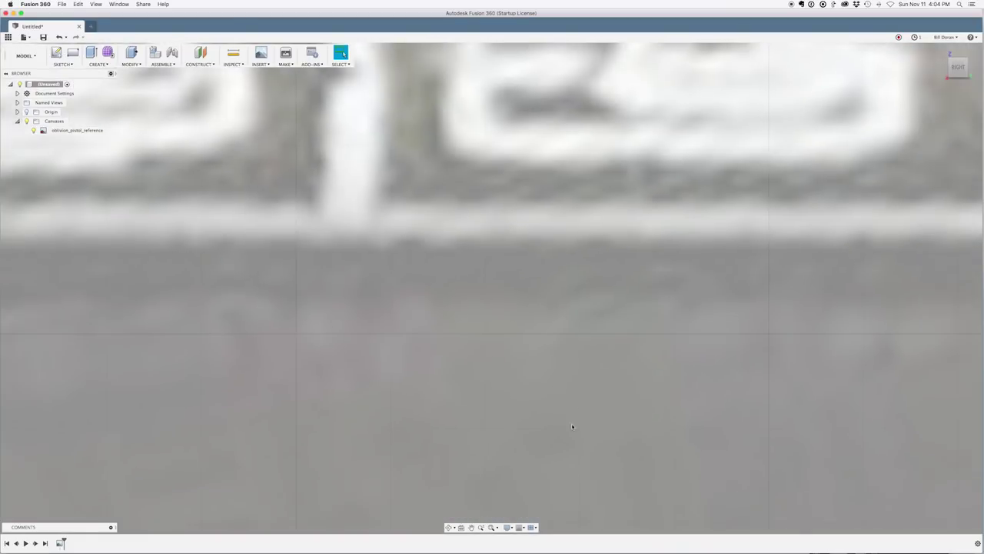
- Examine the pistol side views on the calibrated reference canvas from the right view
scroll(333, 231, down, 15)
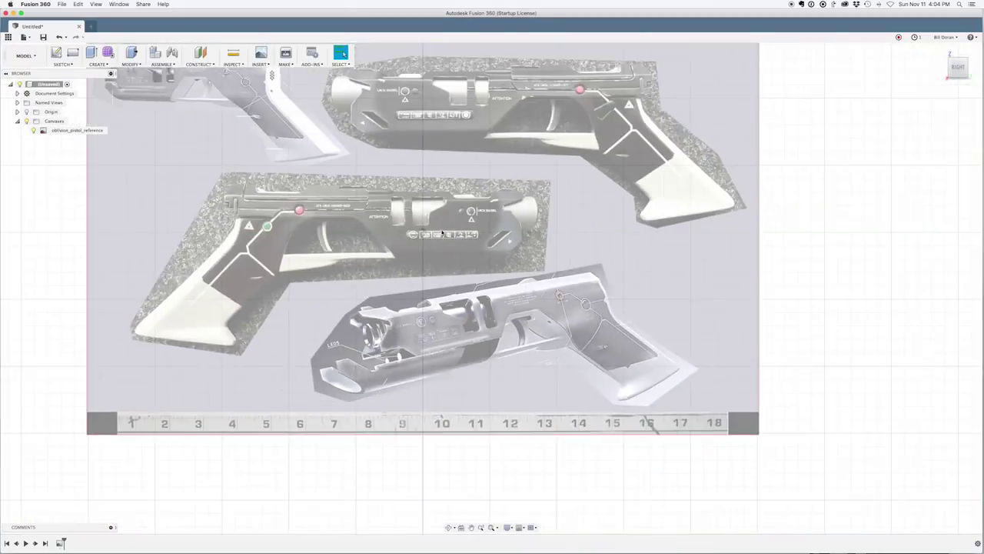
scroll(442, 231, down, 4)
middle_drag(459, 187, 463, 242)
scroll(464, 241, up, 4)
scroll(453, 258, up, 1)
middle_drag(456, 293, 527, 274)
scroll(453, 258, up, 2)
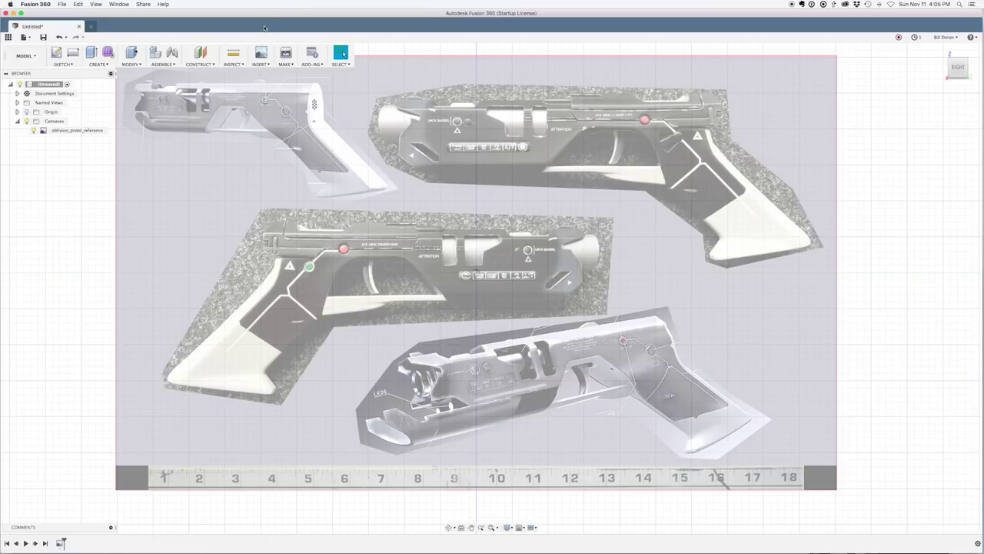
middle_drag(404, 205, 419, 209)
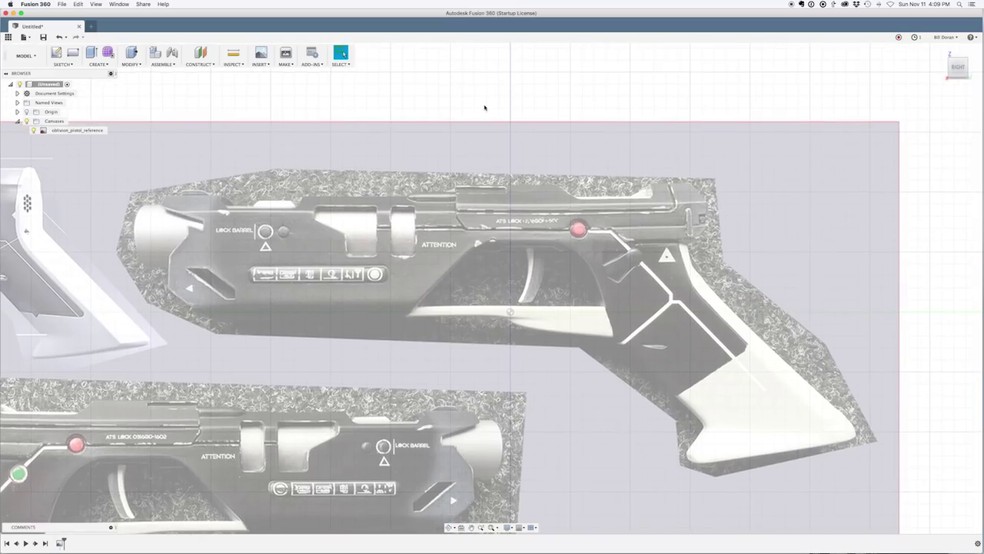
- Create a new sketch on the YZ plane over the pistol canvas
click(71, 66)
click(68, 81)
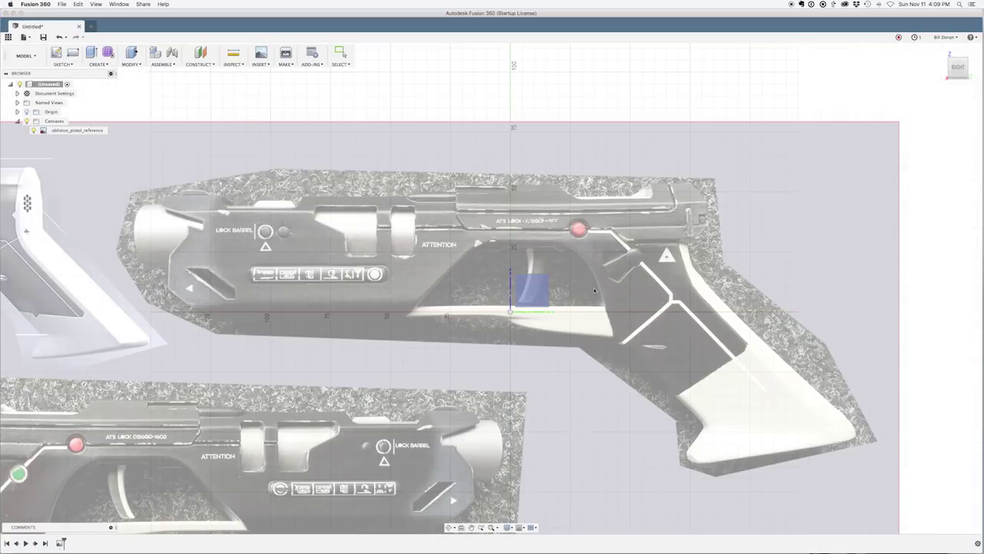
click(531, 290)
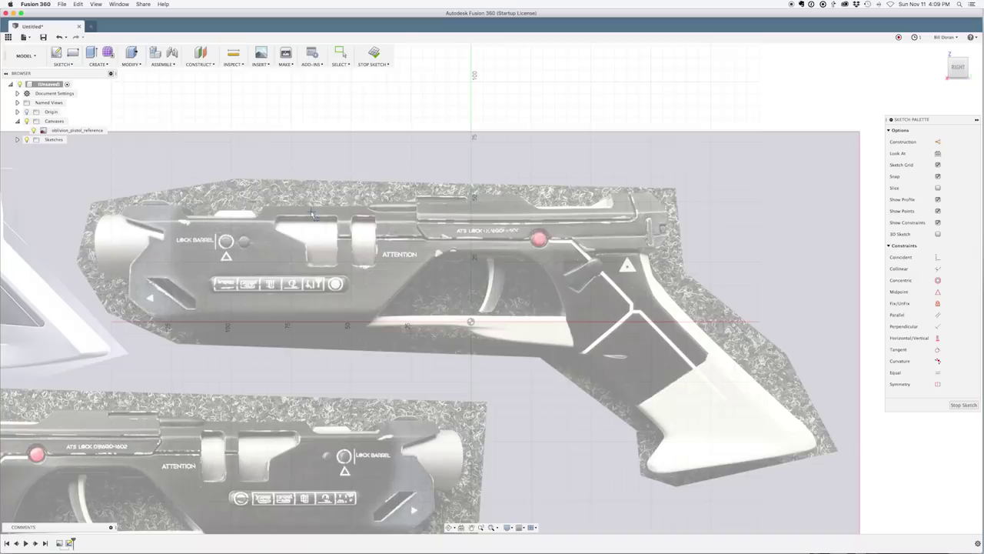
- Draw two horizontal lines over the pistol's front body, one along its top edge and one slightly below it
middle_drag(313, 215, 392, 204)
scroll(392, 203, up, 2)
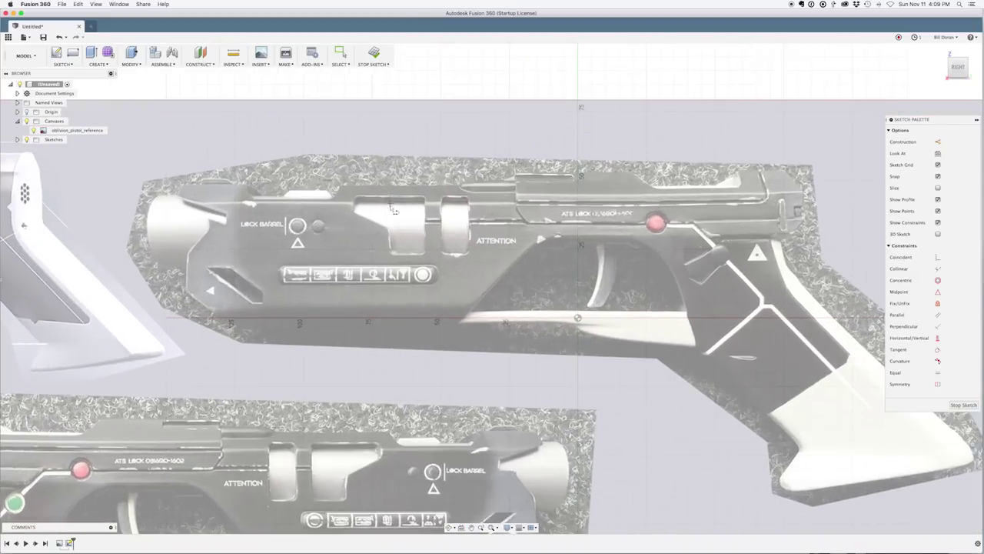
scroll(393, 204, up, 2)
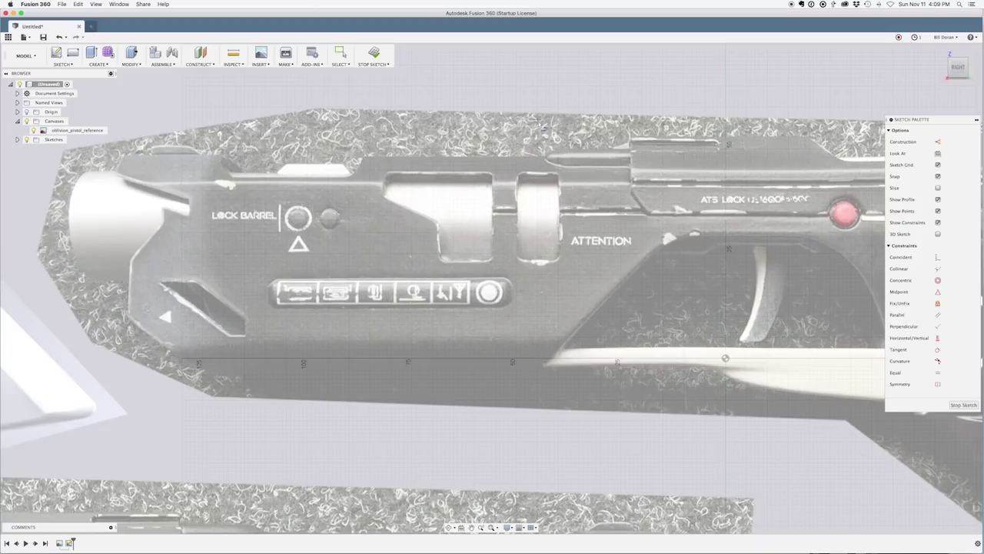
click(538, 158)
click(104, 158)
key(Escape)
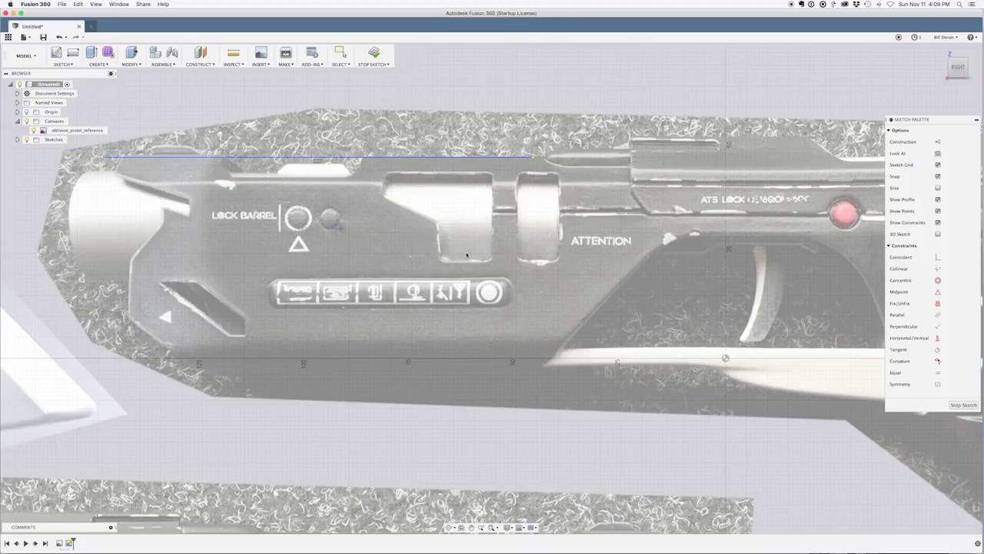
click(533, 186)
click(102, 186)
key(Escape)
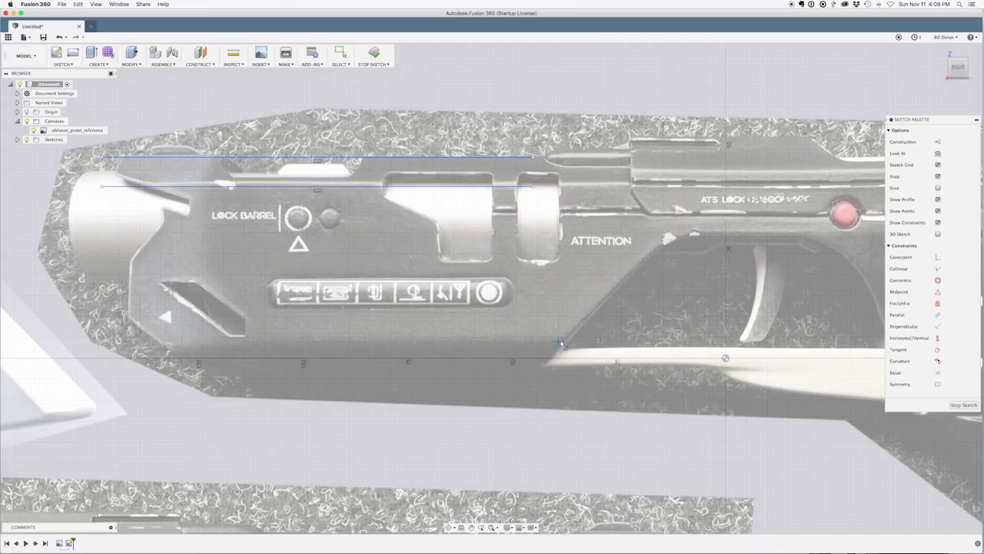
- Draw a horizontal line about 111 mm long along the front body's lower edge, from the trigger opening toward the muzzle
click(557, 341)
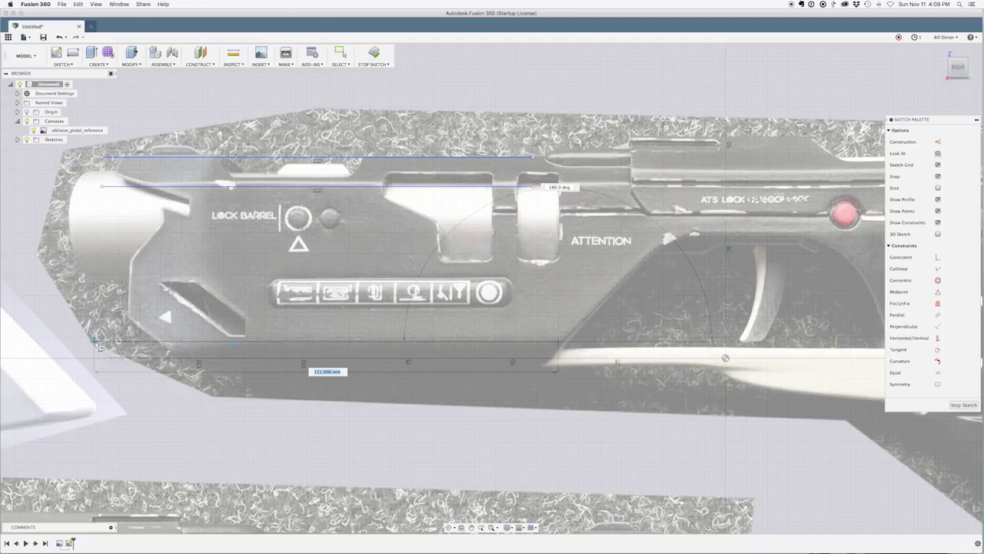
click(101, 343)
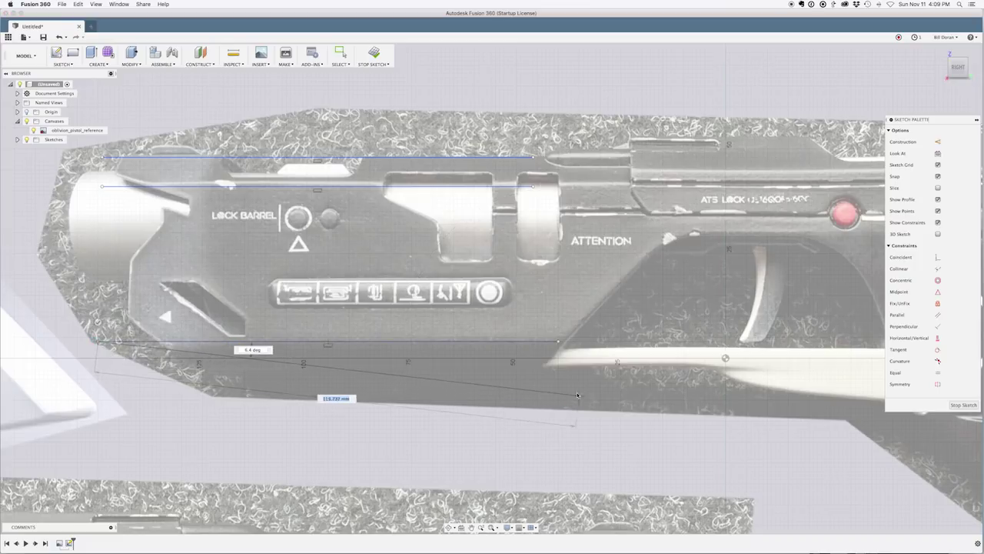
key(Escape)
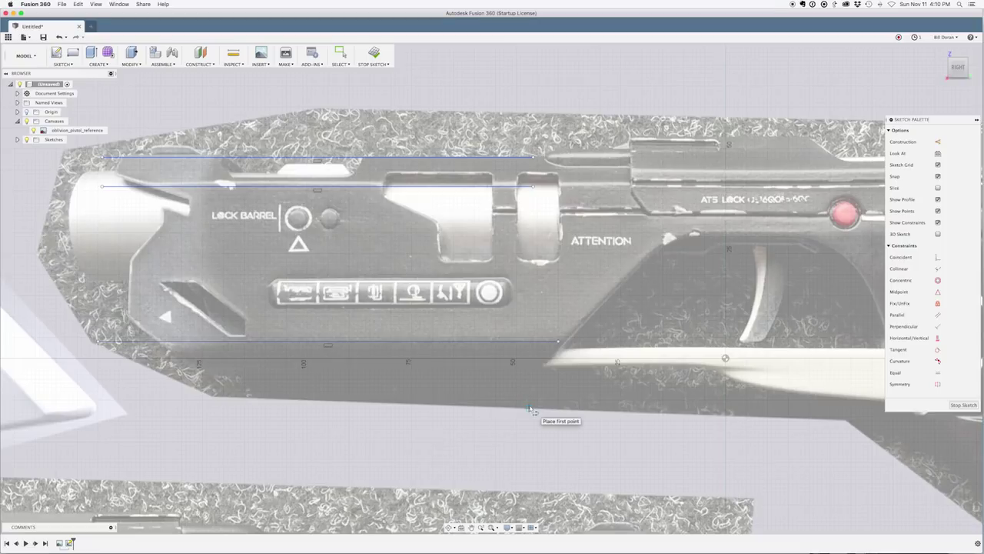
- Draw another horizontal line just below the body's lower edge, from the trigger guard's front tip past the muzzle end
scroll(544, 372, up, 5)
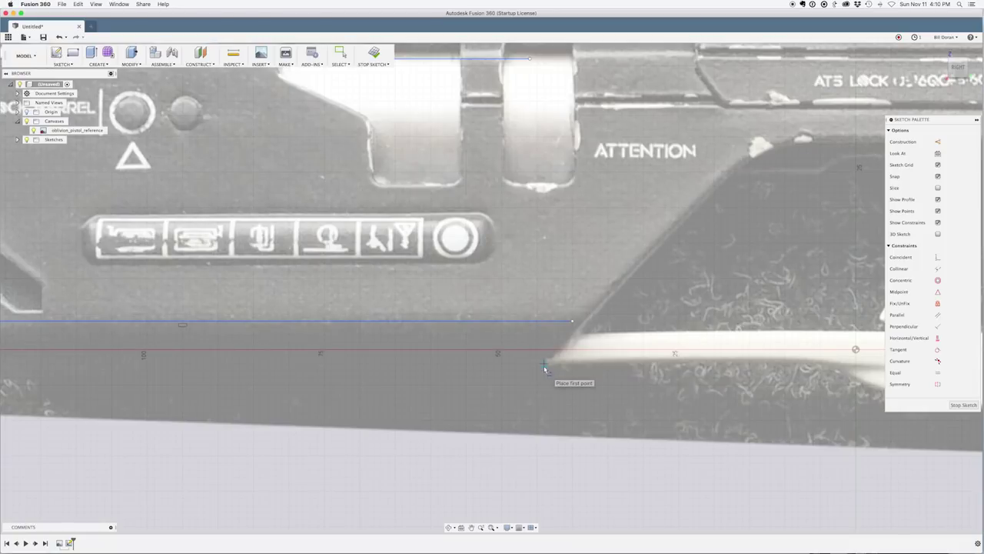
click(543, 369)
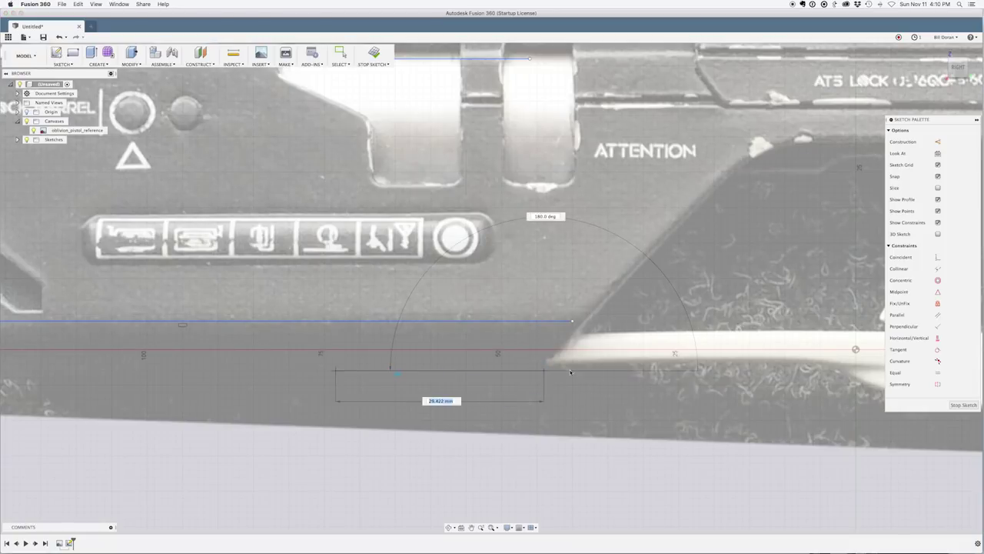
middle_drag(335, 370, 817, 355)
scroll(188, 361, right, 4)
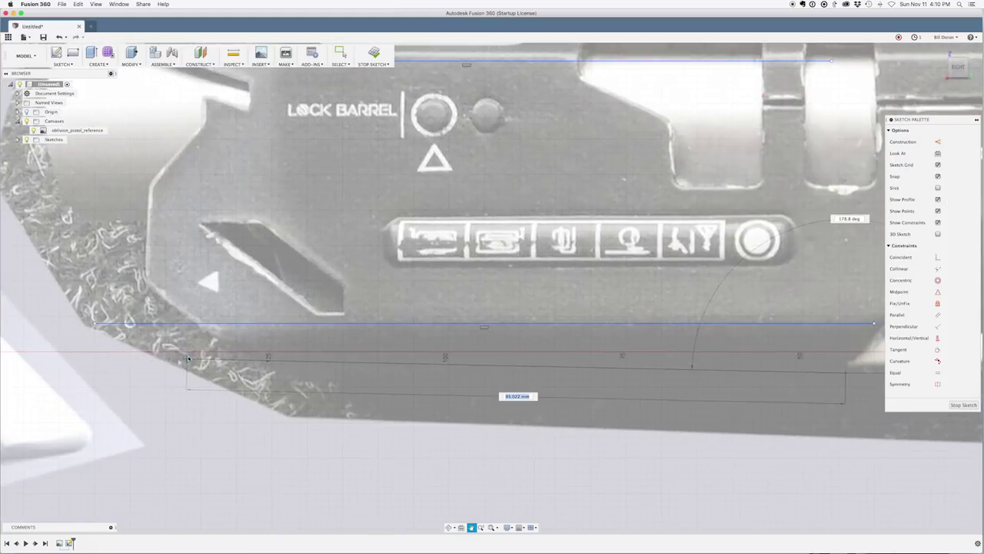
click(93, 374)
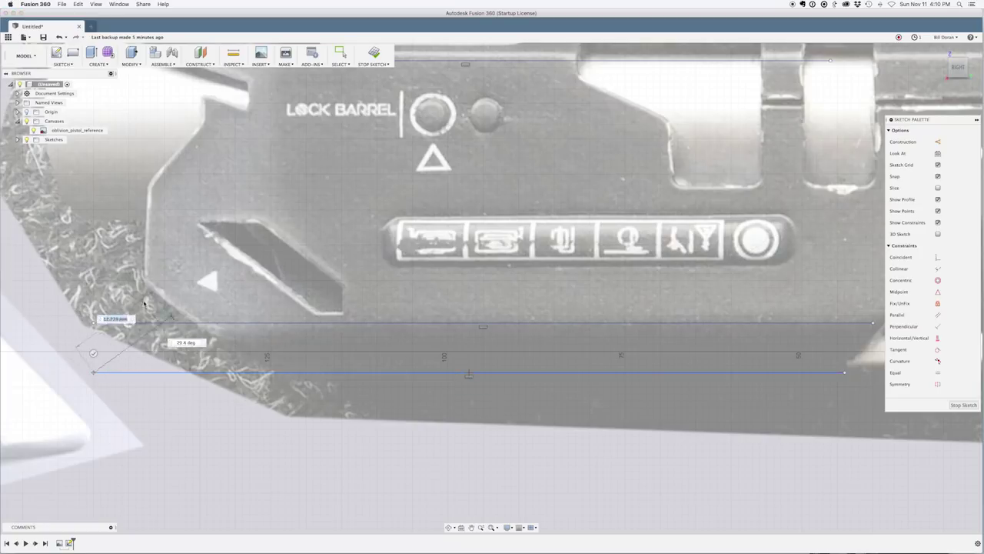
key(Escape)
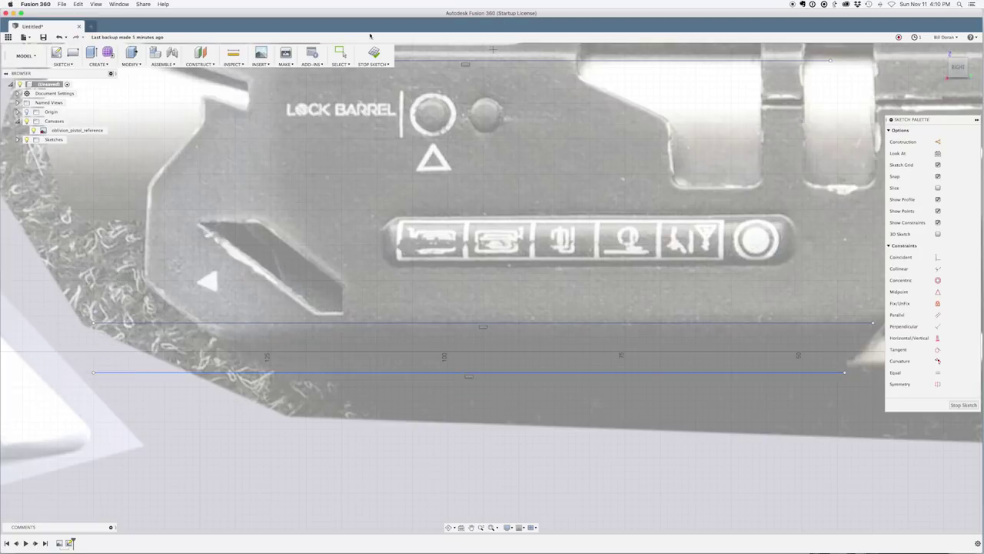
- Finish the body outline sketch and check how its lines lie on the pistol canvas in 3D
click(381, 54)
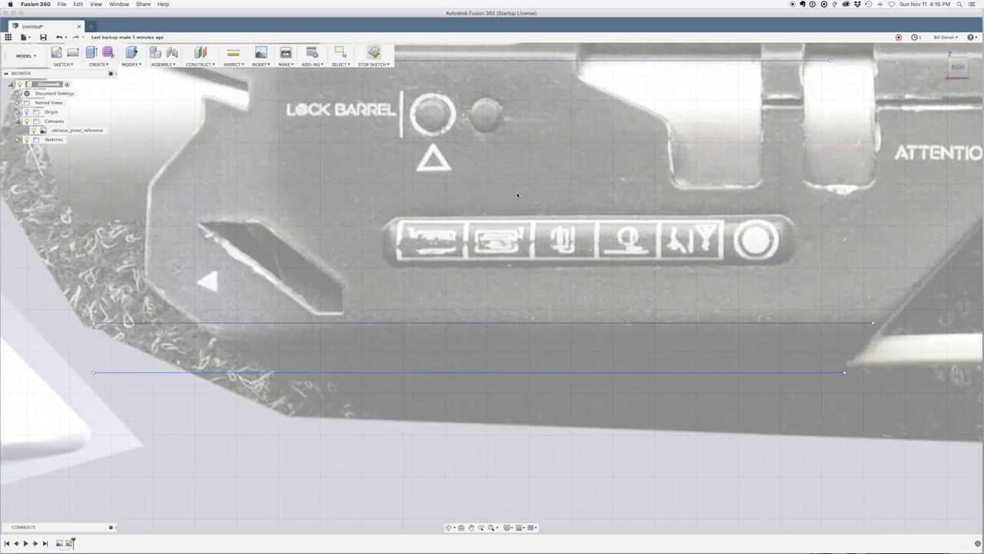
mouse_move(515, 149)
middle_down()
mouse_move(512, 246)
mouse_move(518, 253)
mouse_move(528, 231)
mouse_move(585, 234)
middle_up()
scroll(519, 254, up, 3)
scroll(526, 257, down, 4)
scroll(562, 235, down, 3)
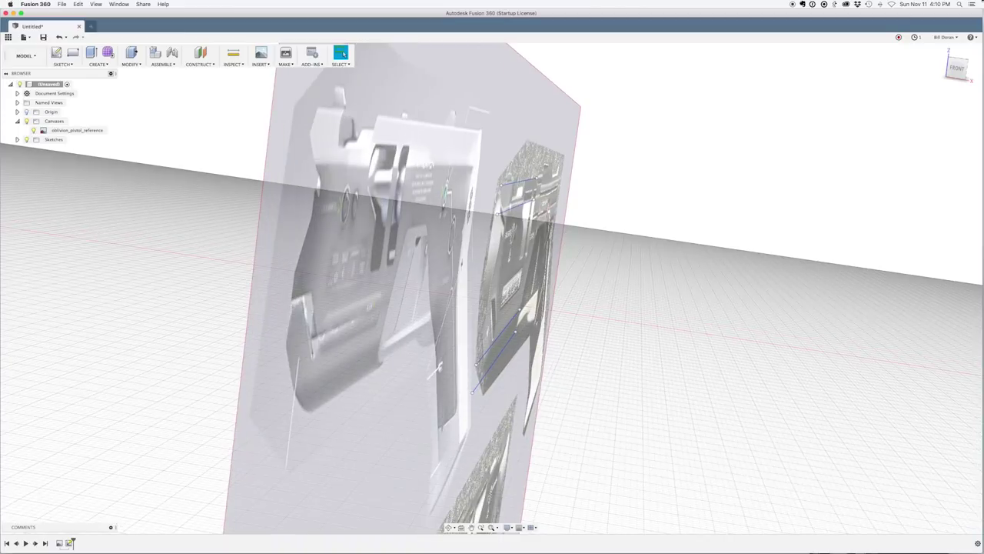
click(957, 68)
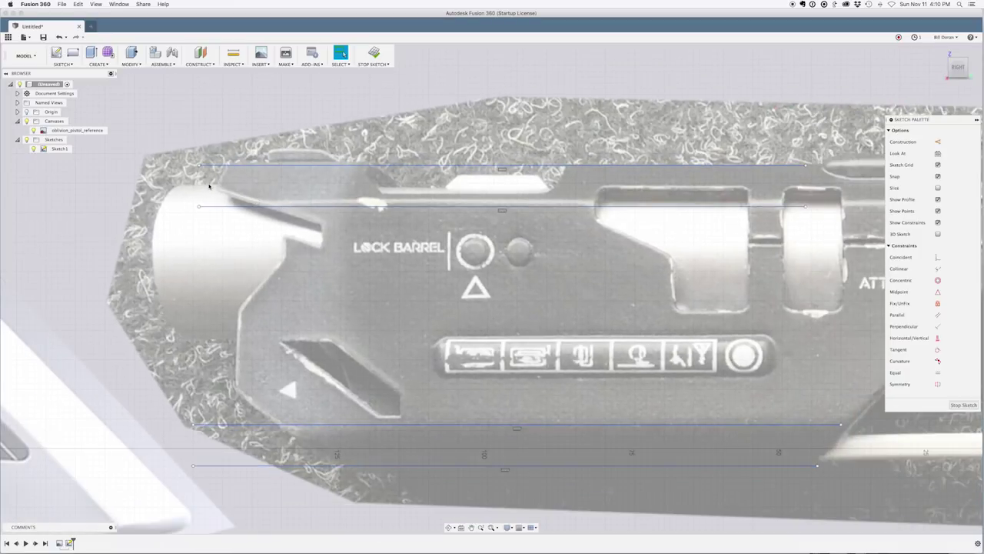
- Draw two horizontal lines at the muzzle, about 14 mm long along the barrel's upper edge and about 16 mm along its lower edge
key(l)
click(264, 182)
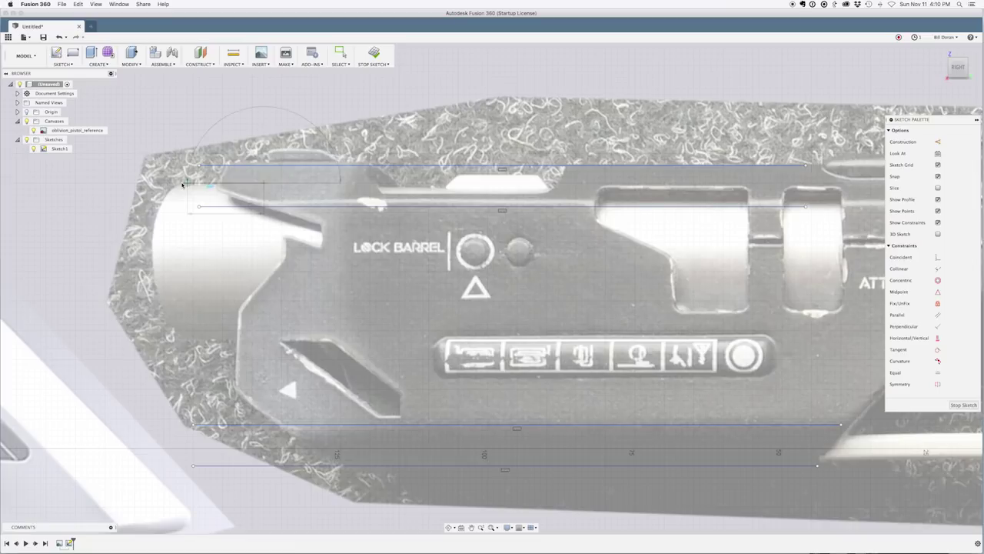
click(181, 183)
key(Escape)
click(269, 336)
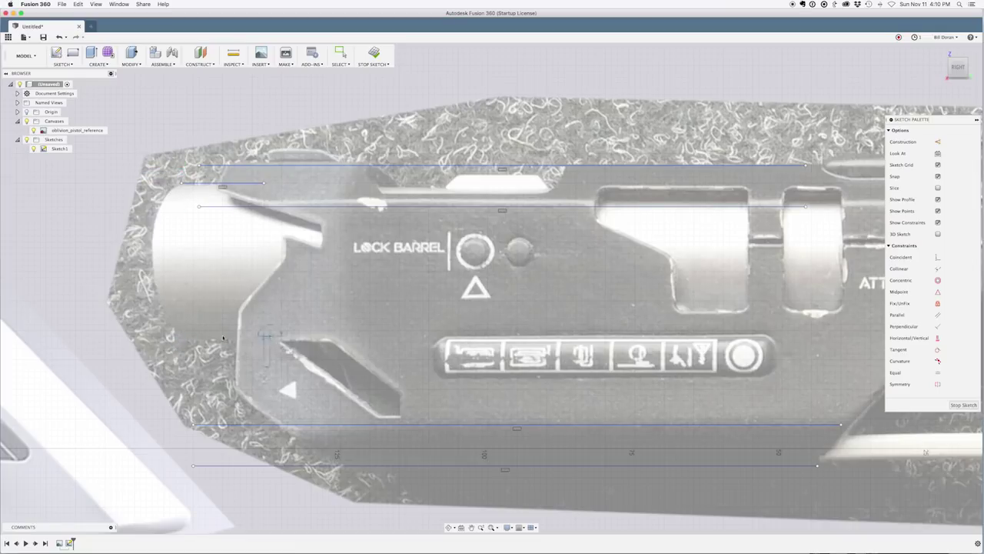
click(176, 334)
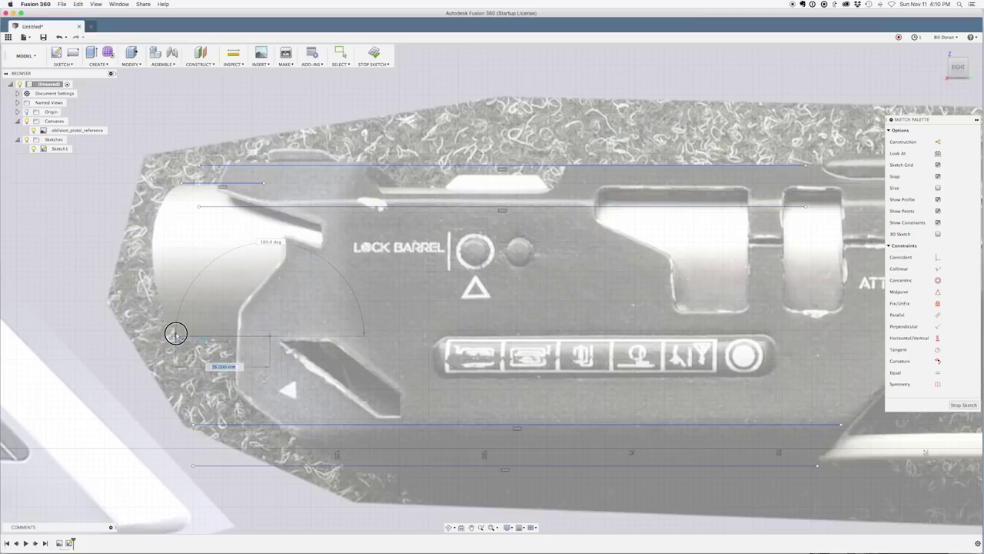
click(175, 334)
- Draw a horizontal centre line through the barrel, midway between its upper and lower edge lines
scroll(231, 231, up, 2)
scroll(230, 231, down, 3)
scroll(234, 229, up, 6)
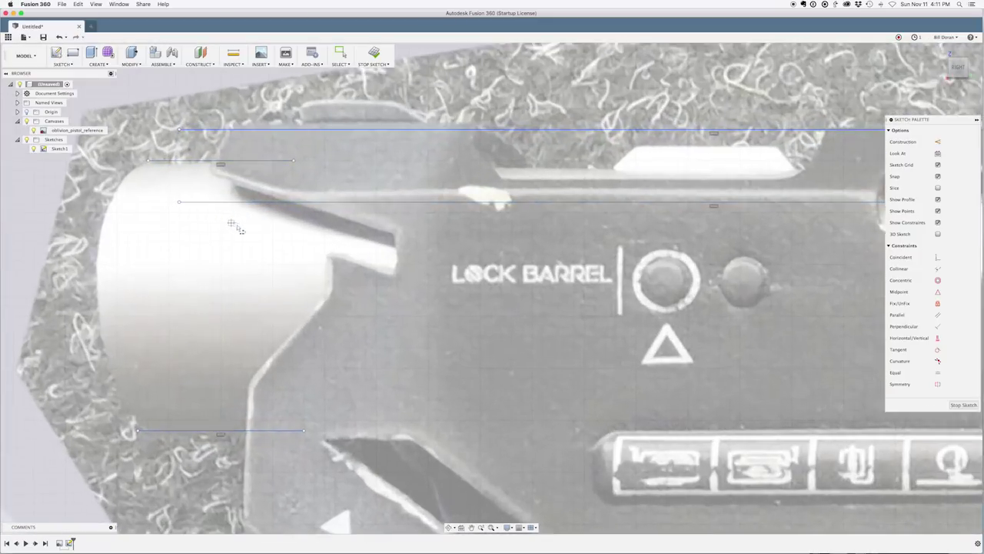
middle_drag(235, 228, 277, 222)
click(406, 301)
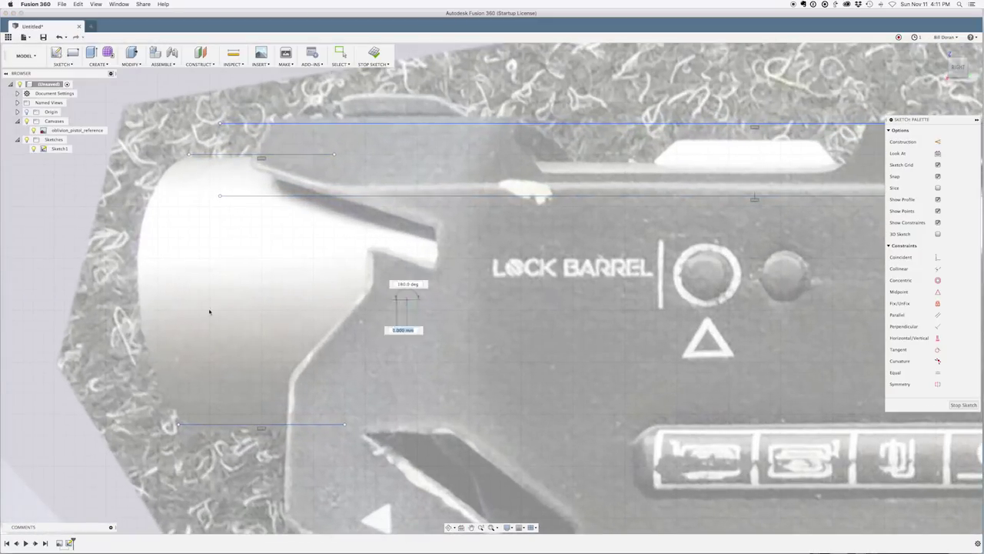
click(96, 299)
click(97, 279)
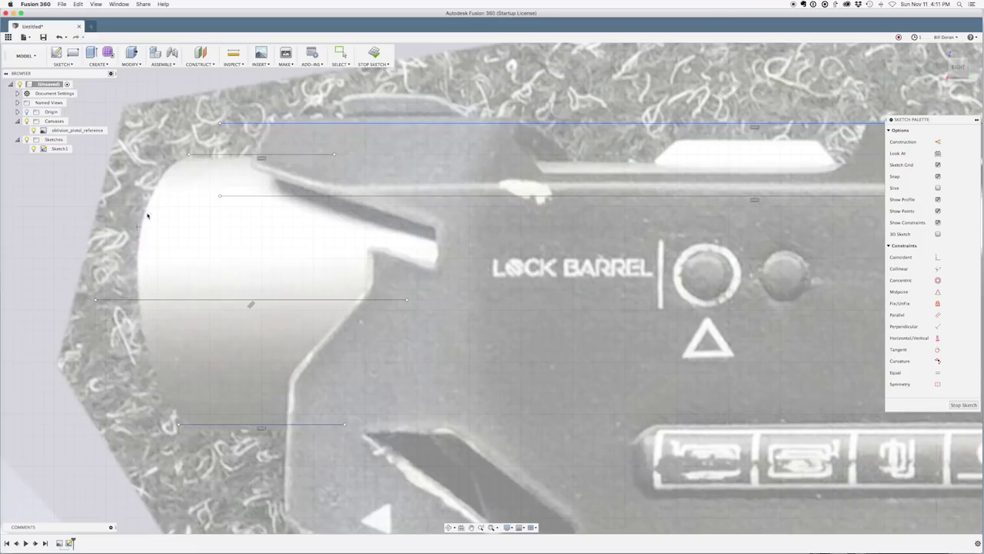
- Dimension the distance from the barrel's upper edge line to its centre line as 13 mm
click(223, 155)
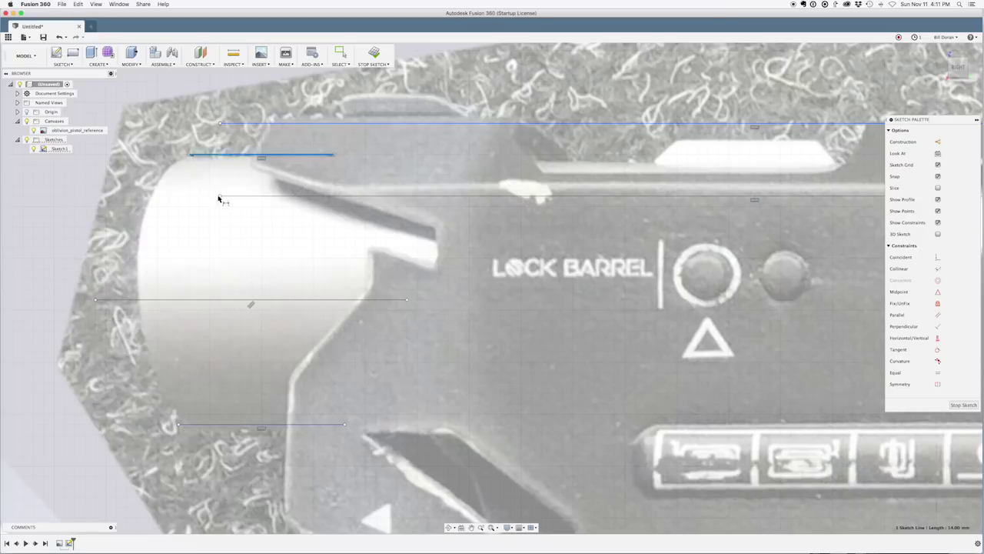
click(212, 300)
click(103, 219)
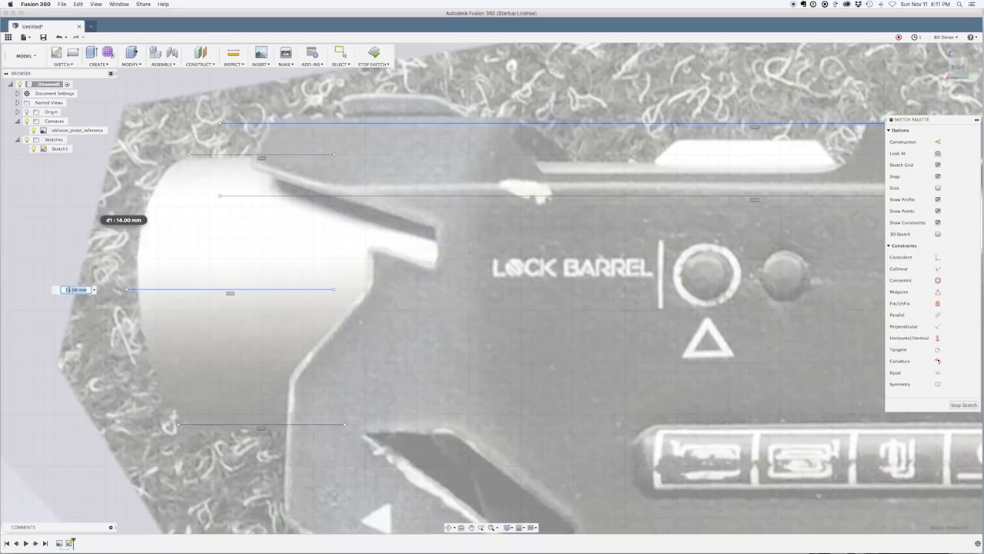
key(Escape)
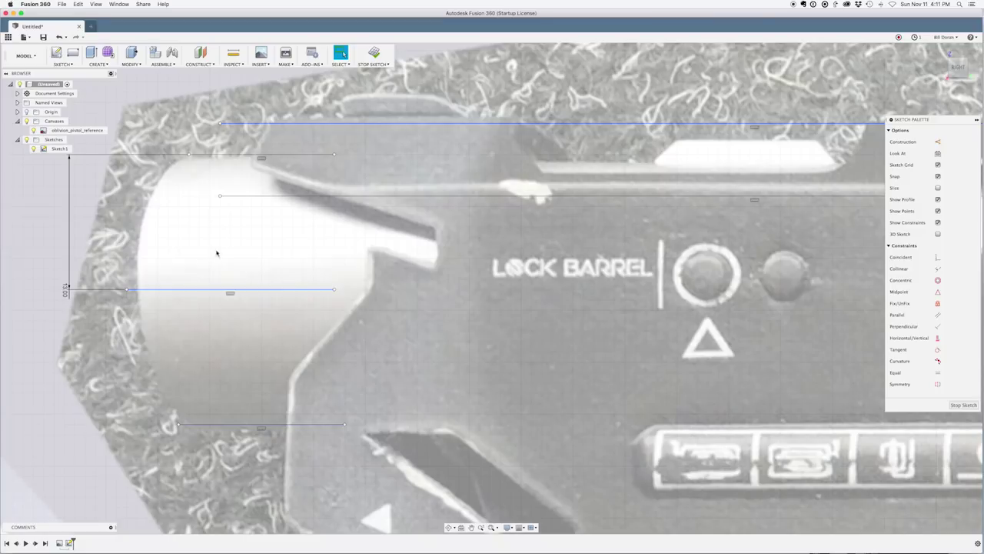
- Measure the distance between the barrel's upper and lower edge lines
key(d)
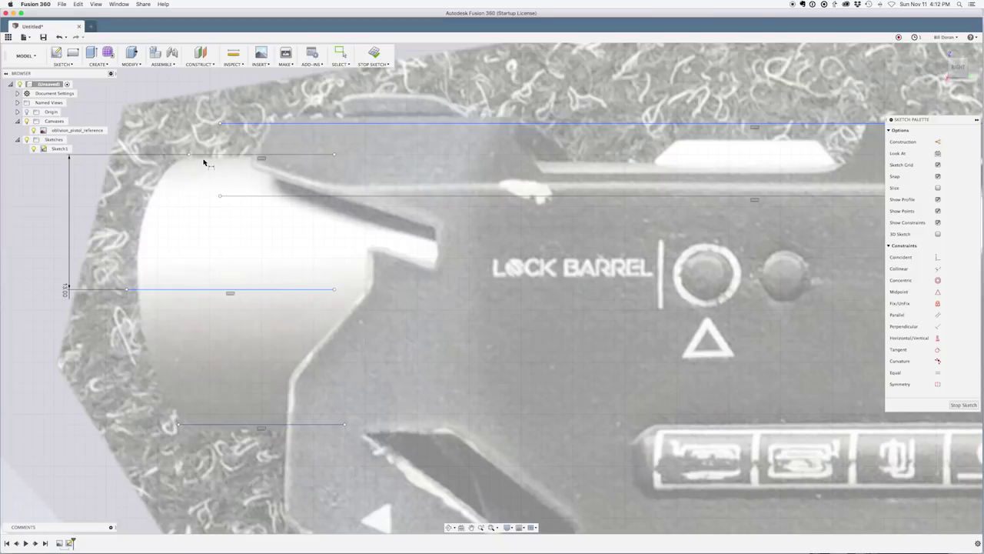
click(204, 155)
click(231, 423)
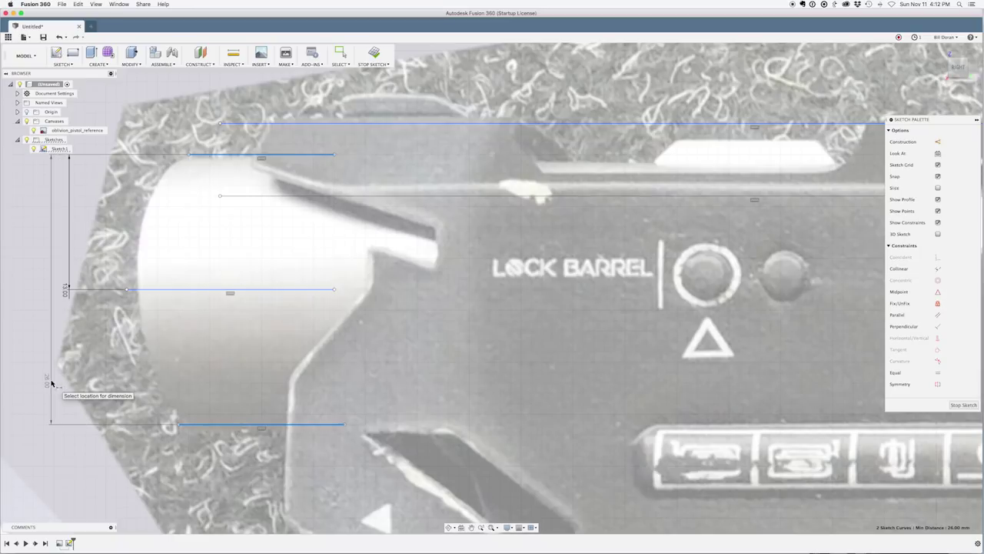
key(Escape)
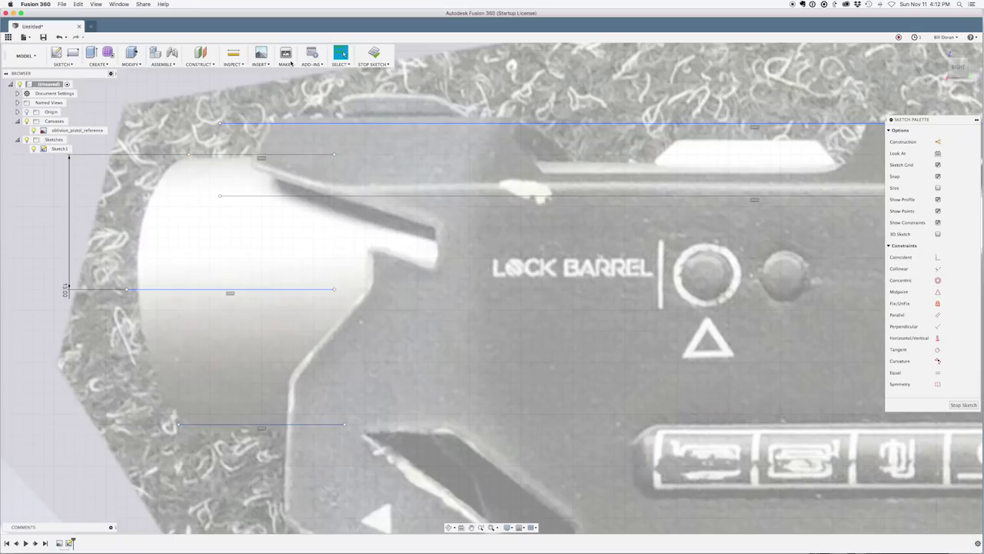
- Finish the side sketch and start a new sketch on the XZ plane for the front profile
click(373, 52)
click(63, 63)
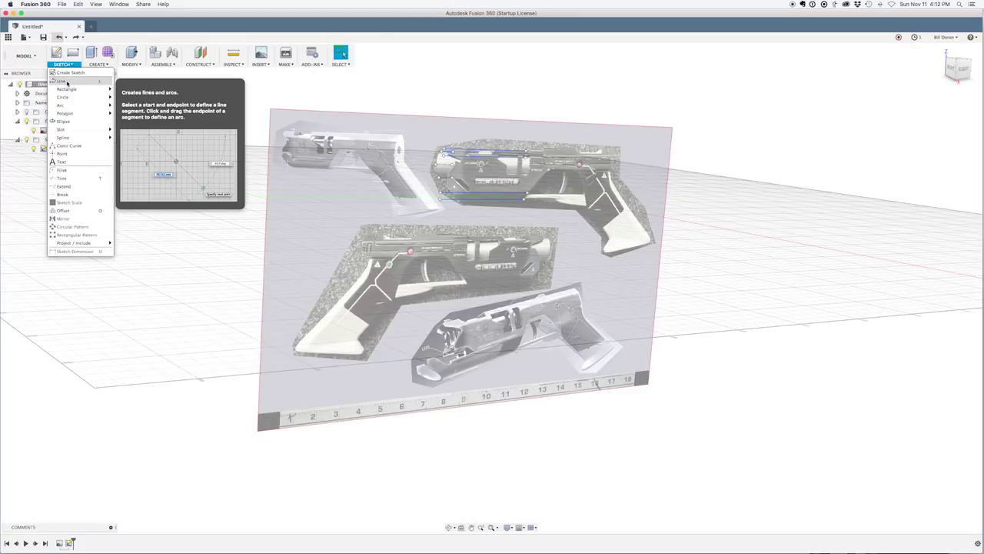
click(67, 82)
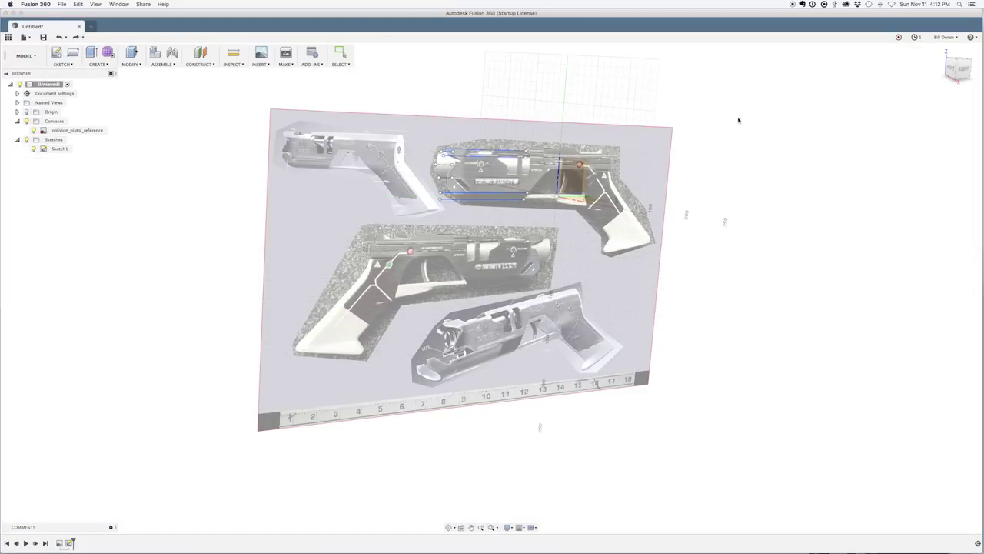
click(585, 177)
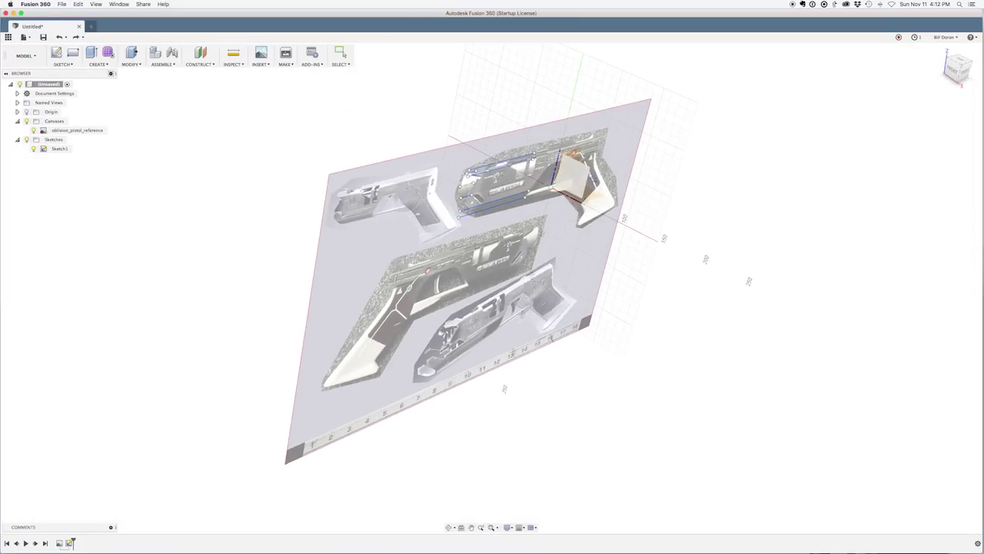
mouse_move(476, 310)
middle_down()
mouse_move(472, 262)
mouse_move(450, 266)
middle_up()
scroll(450, 265, up, 5)
scroll(446, 264, up, 2)
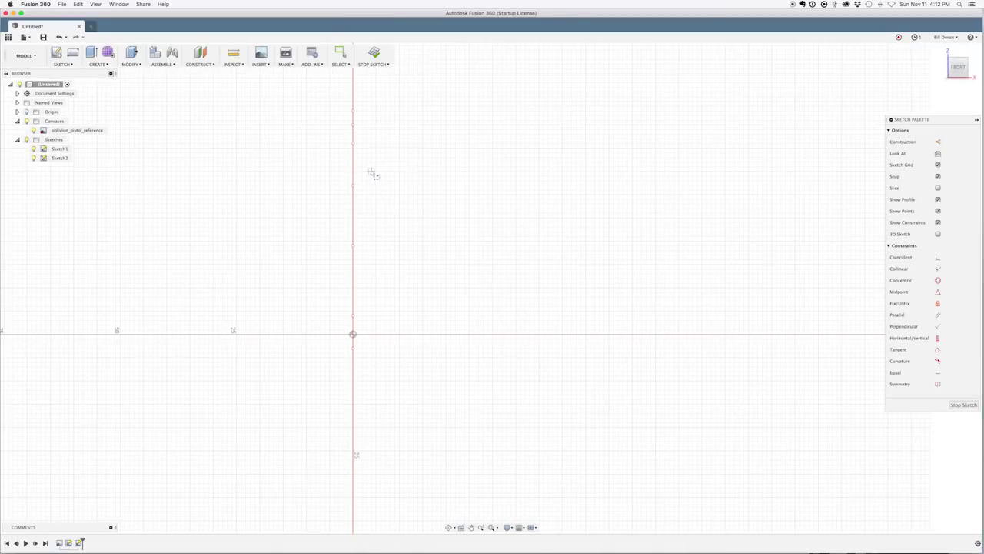
- Draw a 26 mm diameter circle centred on the barrel centre line's point on the vertical axis
key(c)
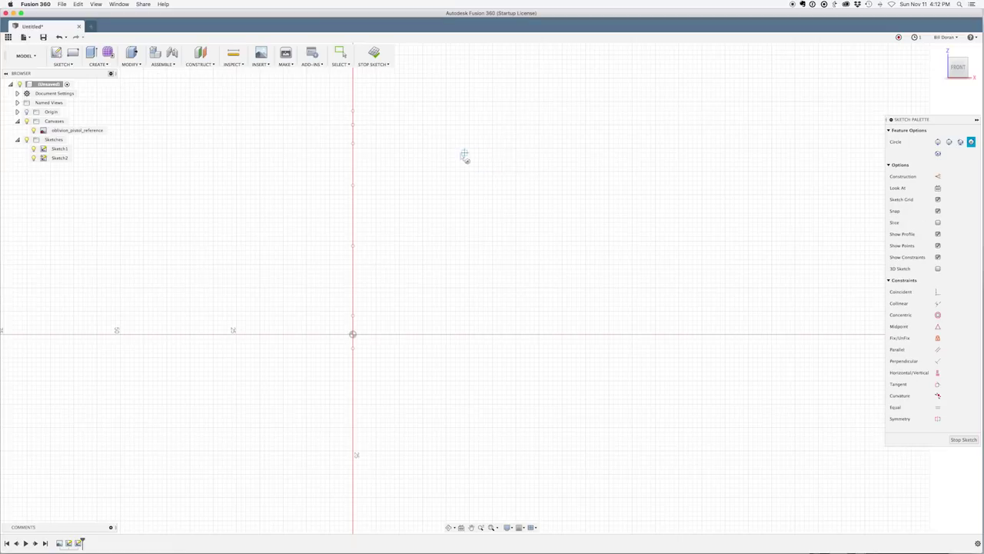
click(352, 186)
scroll(497, 254, down, 5)
scroll(481, 260, up, 2)
scroll(481, 256, up, 3)
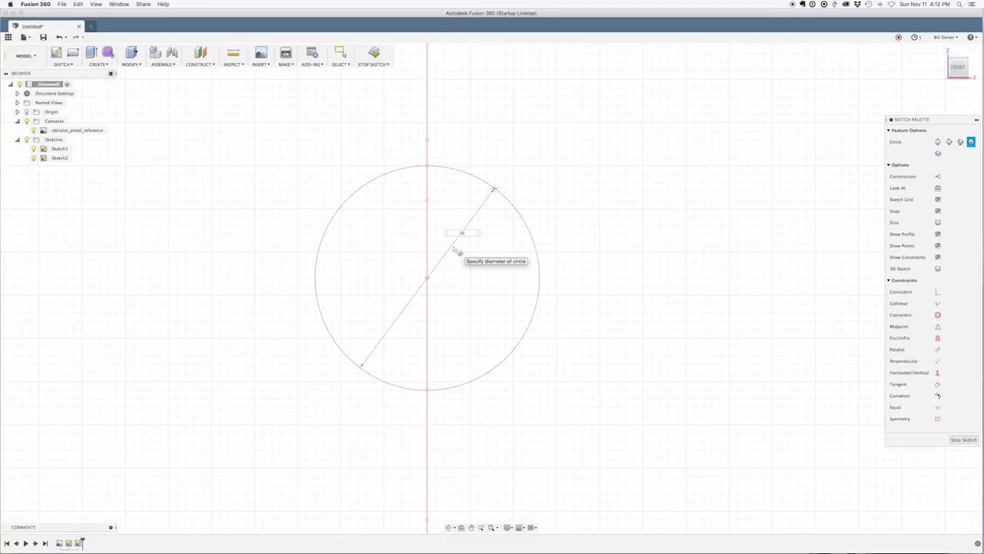
key(Tab)
key(Return)
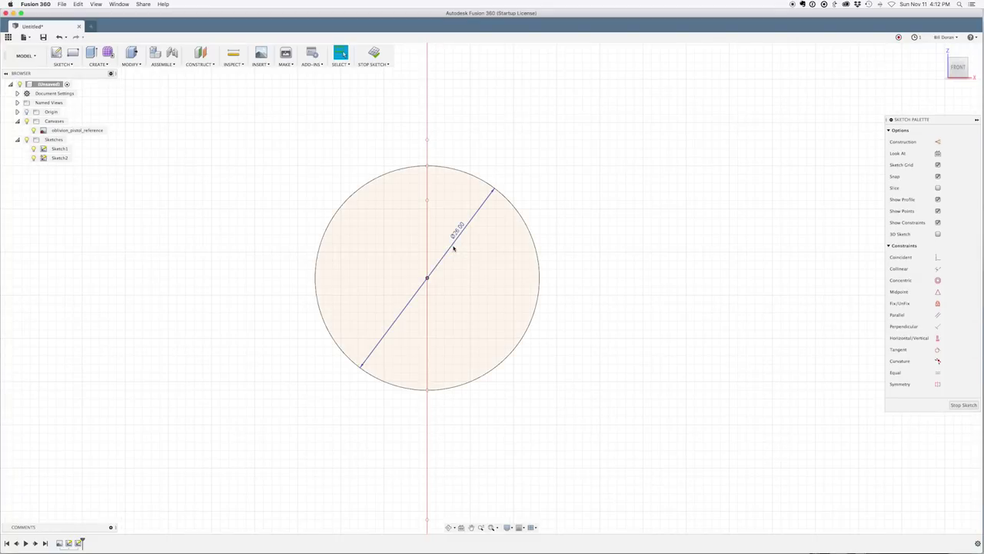
- Draw two horizontal lines outward from the vertical axis, about 24 mm long at the body's top point and about 23 mm at its lowest point
scroll(743, 176, down, 5)
mouse_move(692, 166)
shift+middle_down()
mouse_move(629, 180)
mouse_move(589, 170)
shift+middle_up()
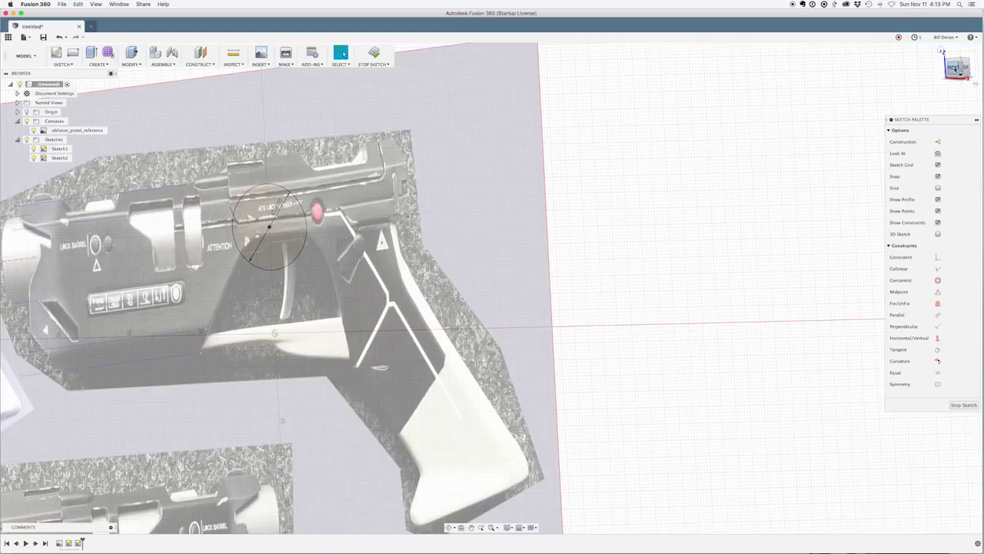
click(957, 67)
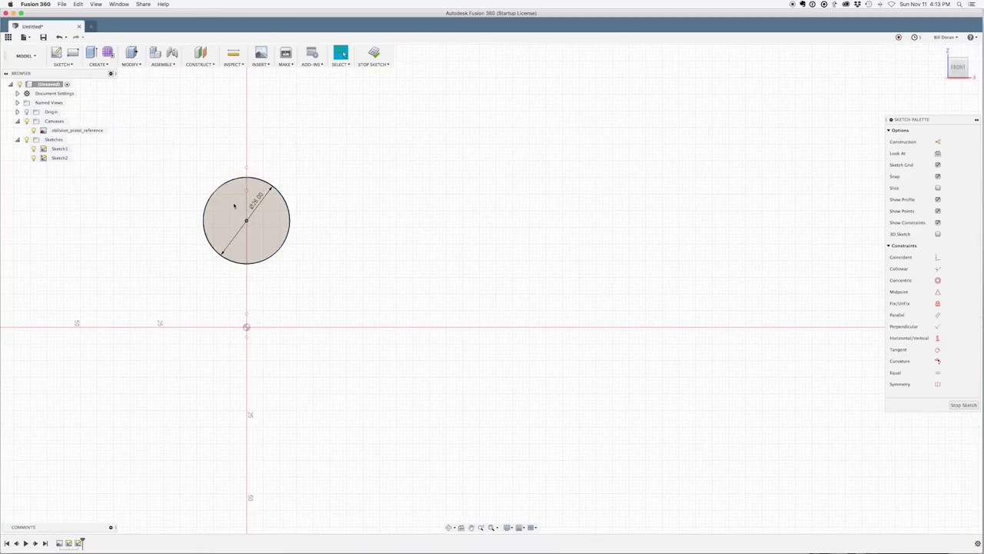
scroll(230, 203, up, 3)
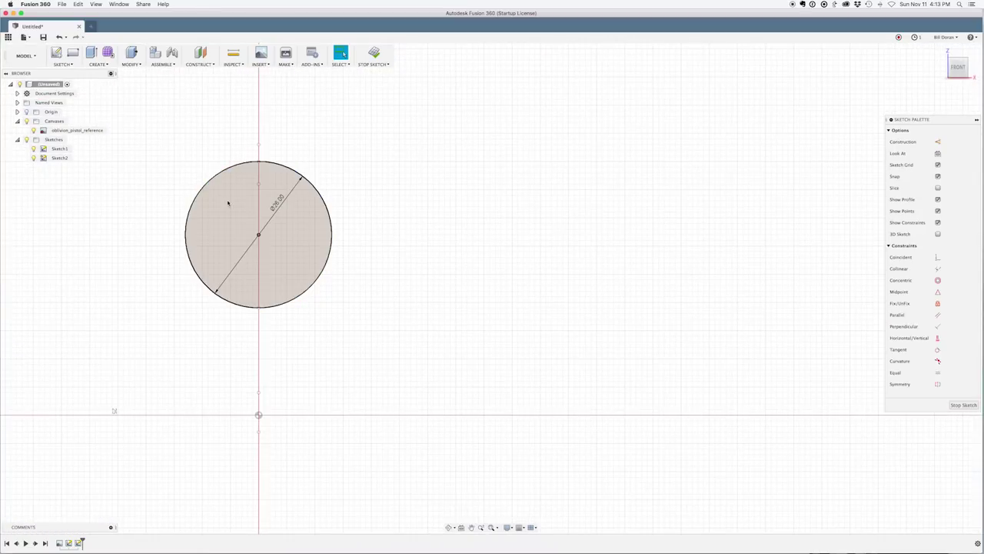
scroll(228, 203, down, 1)
key(l)
click(285, 182)
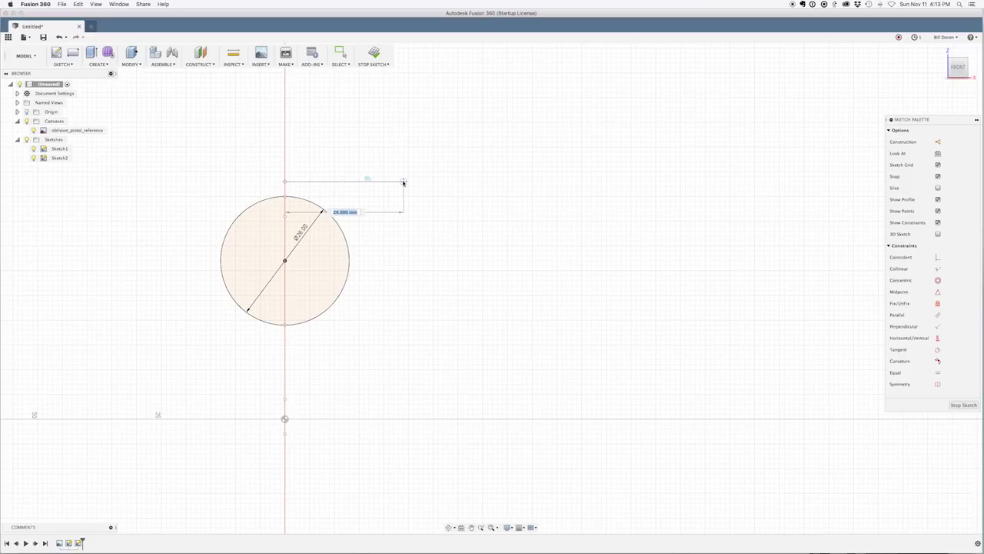
double_click(403, 160)
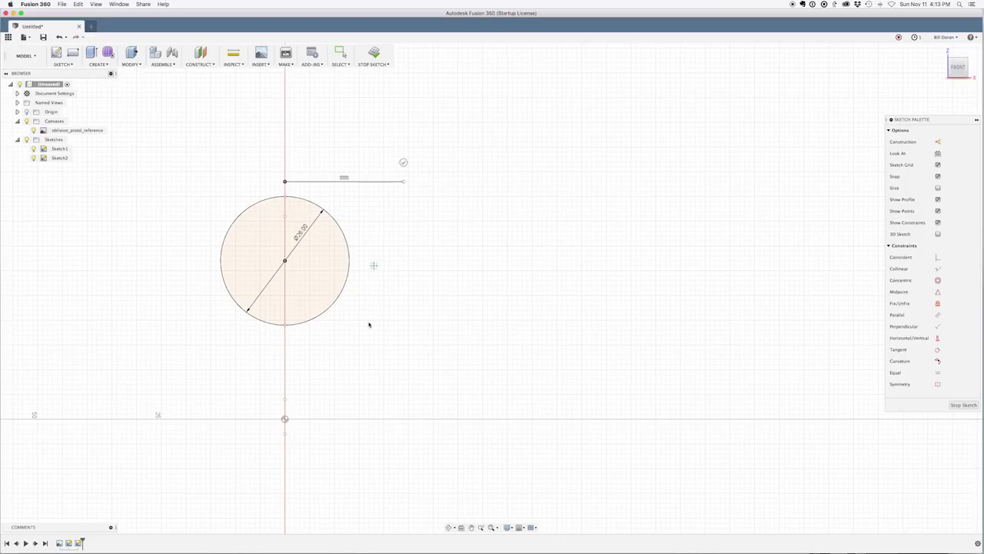
click(295, 434)
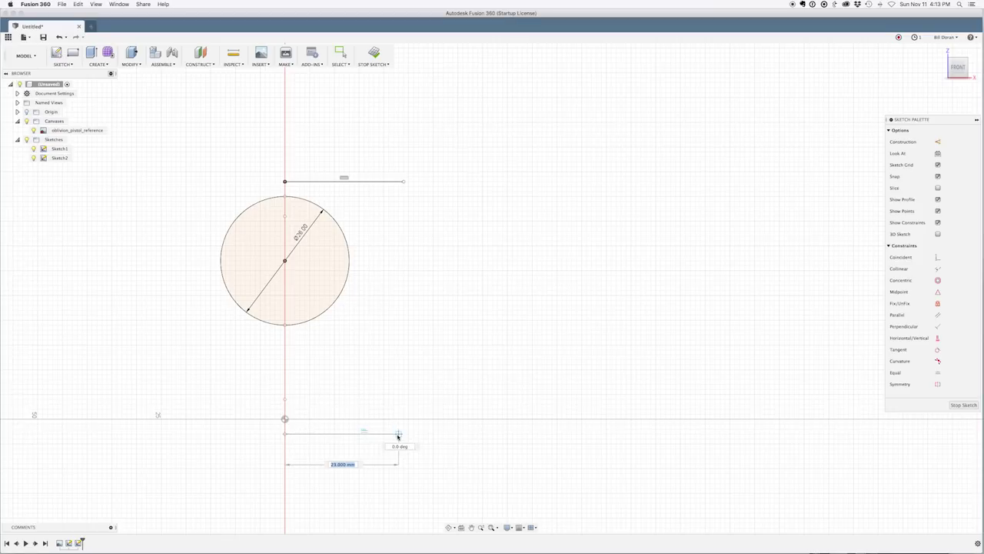
double_click(397, 416)
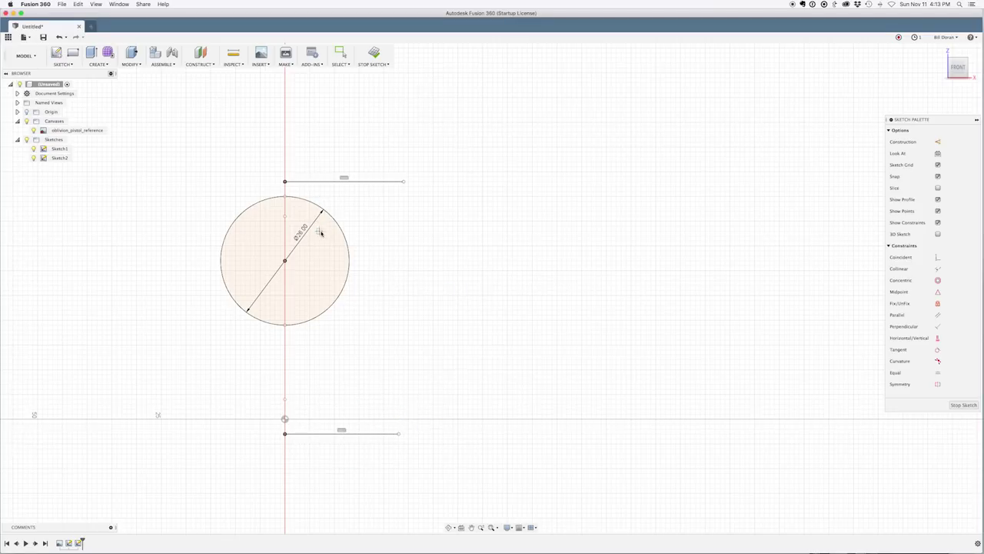
- Draw a vertical line beside the circle that crosses both the upper and lower horizontal body lines
scroll(350, 232, up, 3)
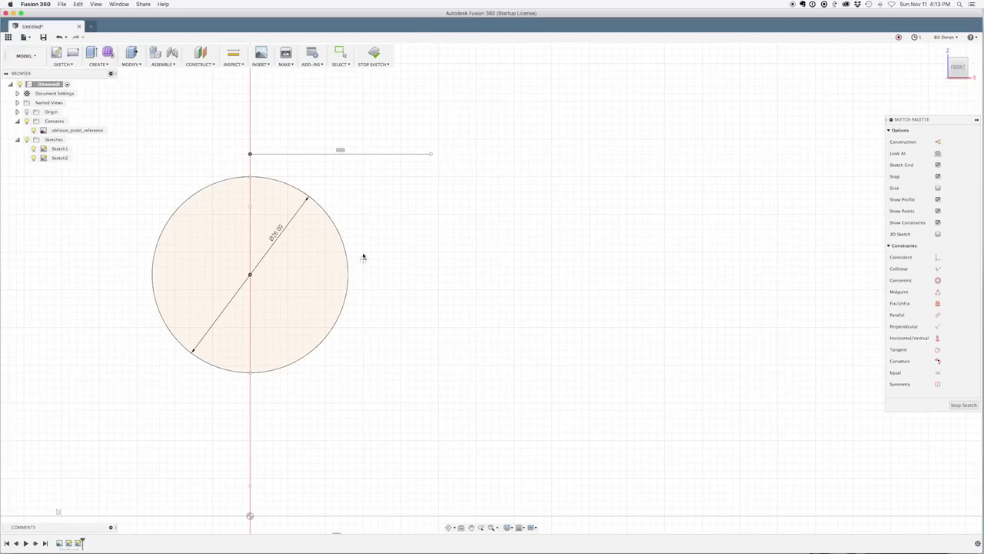
click(369, 153)
middle_drag(377, 443, 382, 161)
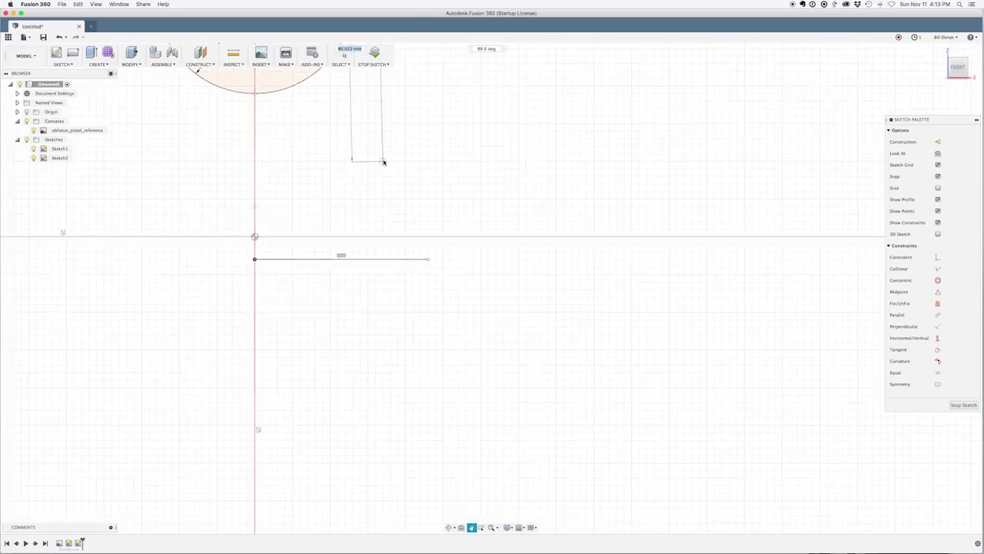
click(375, 273)
click(392, 275)
- Try to dimension the gap between the circle's top point and the start of the upper horizontal line
scroll(399, 118, down, 3)
middle_drag(422, 109, 389, 284)
scroll(372, 236, up, 2)
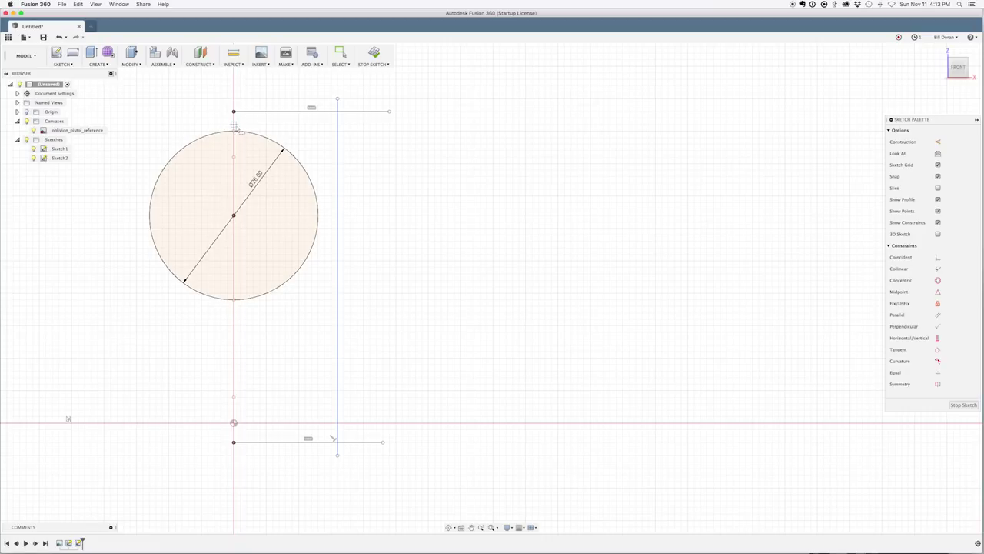
scroll(185, 107, up, 5)
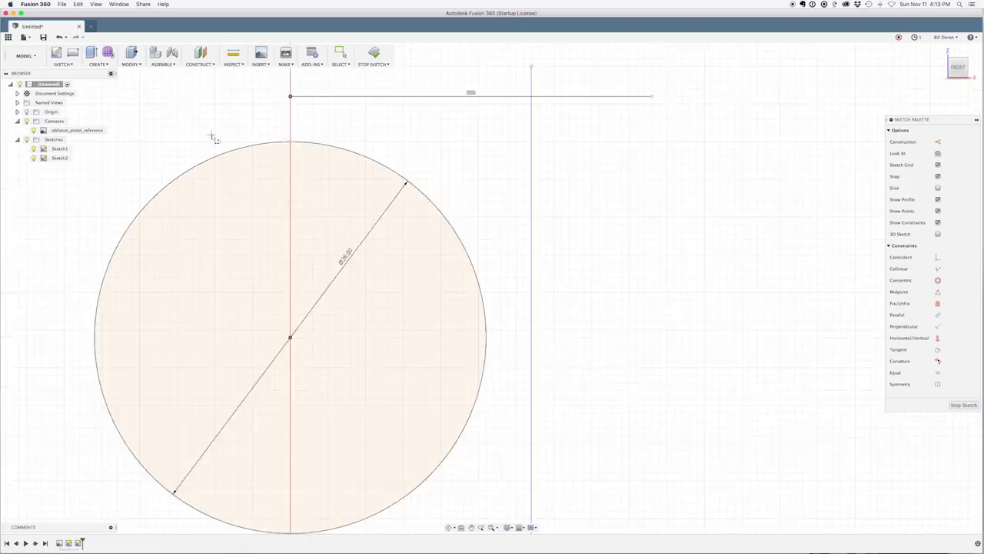
click(298, 150)
click(296, 205)
click(146, 169)
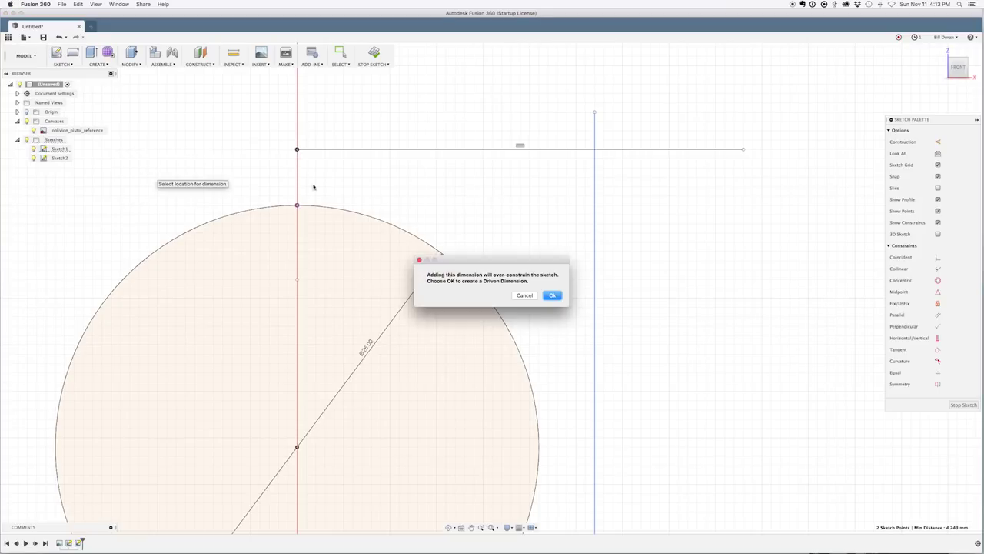
key(Escape)
scroll(370, 191, down, 2)
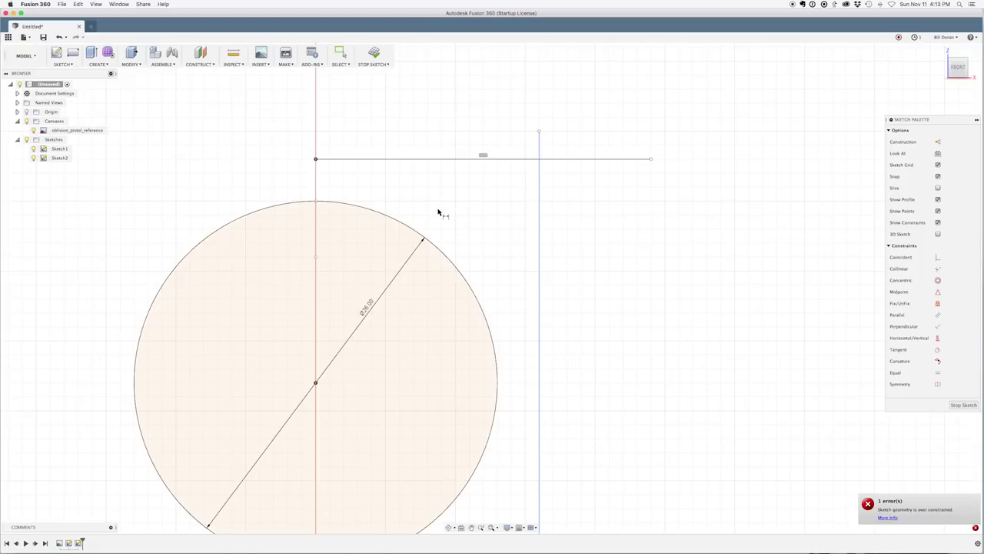
- Trim the overhanging ends of the vertical line and both horizontal body lines where they cross
mouse_move(413, 211)
middle_down()
mouse_move(356, 178)
mouse_move(223, 189)
middle_up()
scroll(245, 176, down, 2)
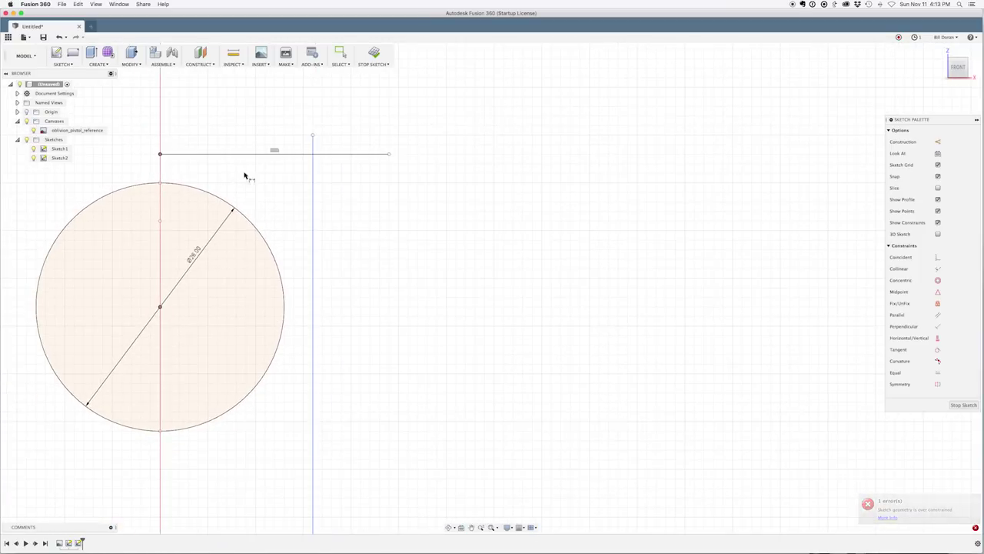
key(Escape)
mouse_move(306, 195)
middle_down()
mouse_move(350, 141)
mouse_move(361, 161)
middle_up()
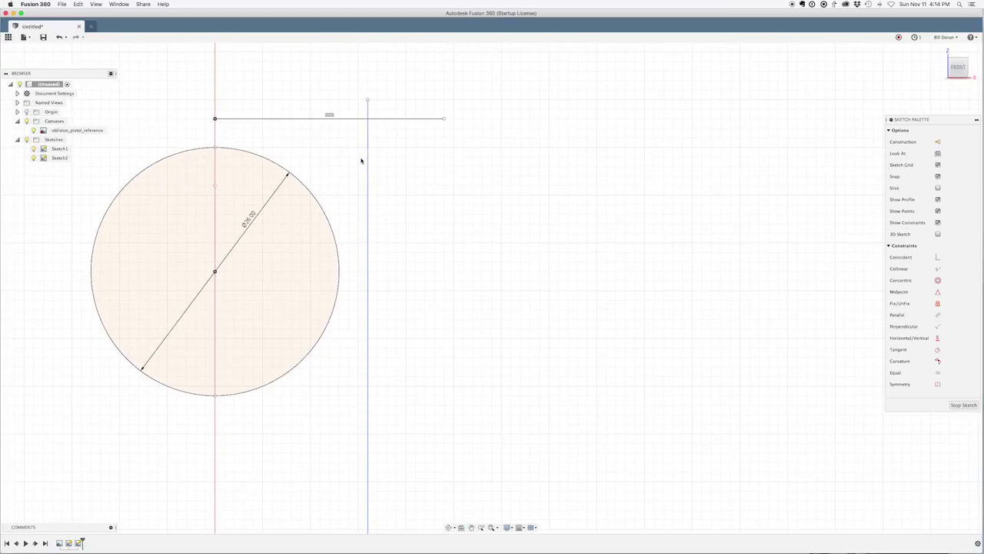
key(t)
click(368, 109)
click(385, 119)
middle_drag(406, 283, 404, 121)
scroll(403, 121, down, 5)
click(387, 245)
click(366, 254)
- Draw a line at 135 degrees from the vertical body line across the upper horizontal line and trim away the outer corner
scroll(282, 174, up, 1)
scroll(282, 174, up, 5)
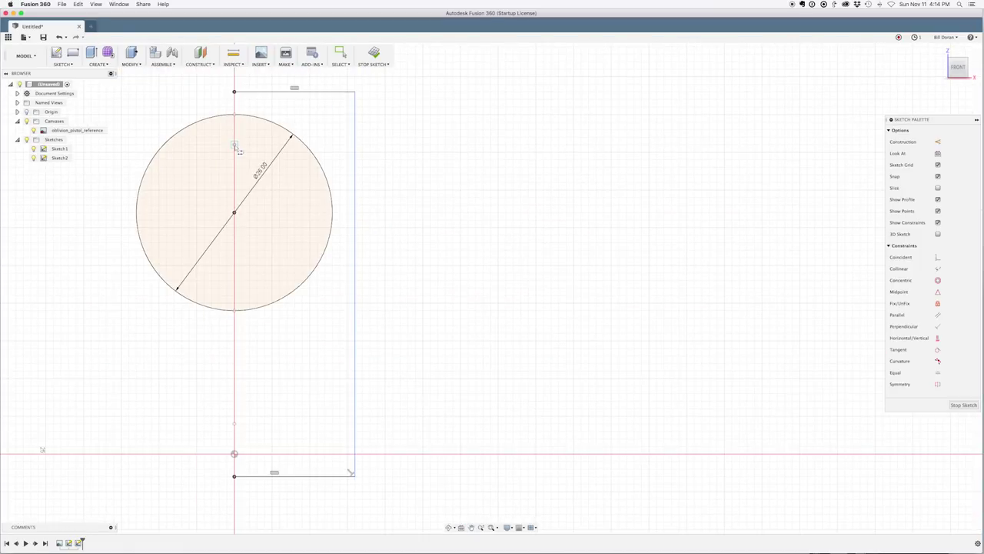
click(235, 144)
click(356, 145)
scroll(308, 96, up, 5)
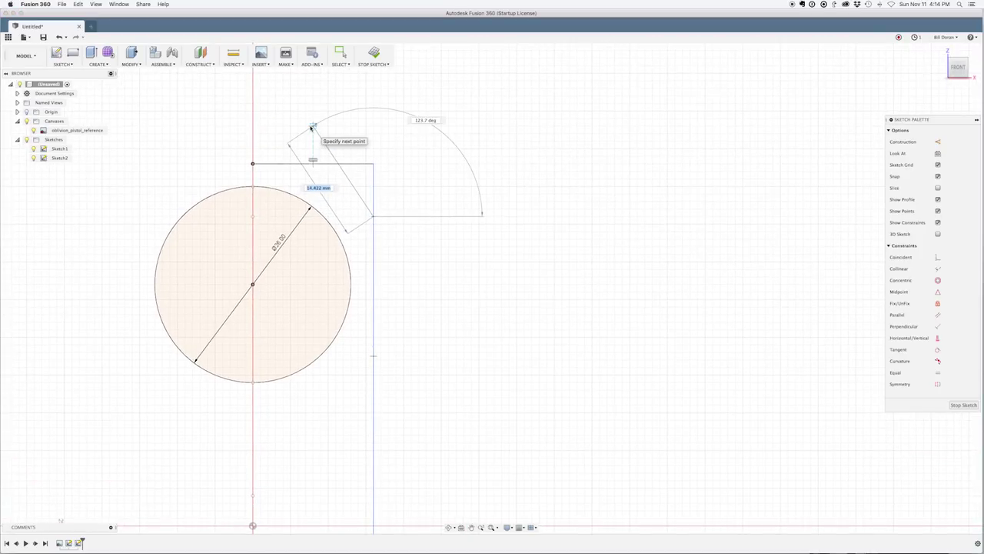
key(Tab)
key(Return)
key(t)
click(306, 151)
- Cut the lower body corner with a 135 degree line from the vertical line and trim away the outer corner
mouse_move(382, 189)
middle_down()
mouse_move(376, 146)
mouse_move(390, 125)
middle_up()
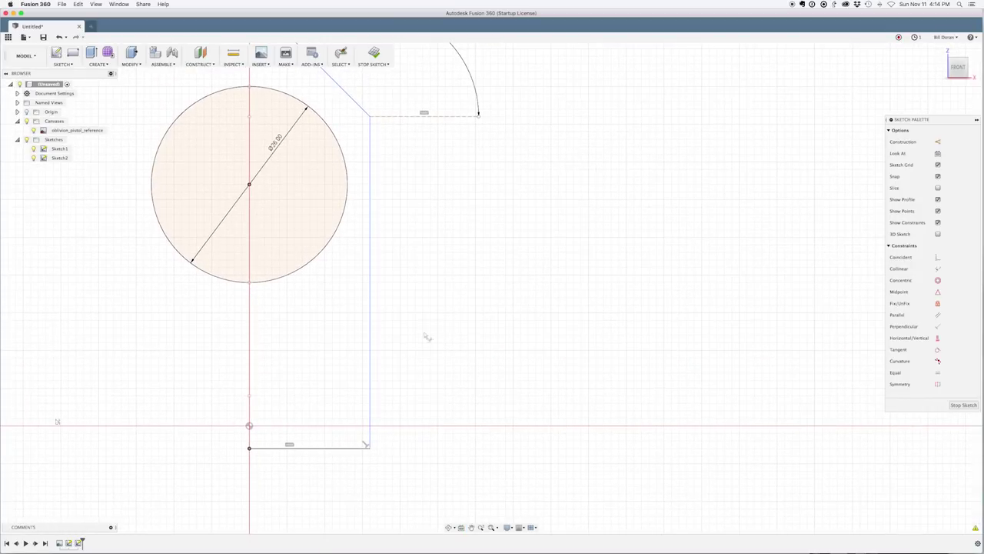
key(l)
click(370, 397)
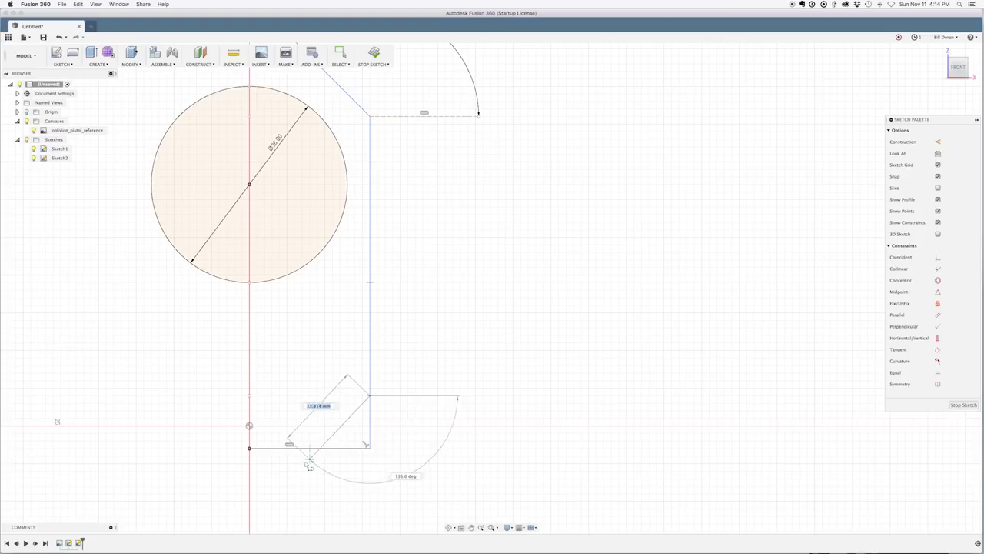
text(14)
key(BackSpace)
text(35)
key(Return)
key(t)
click(344, 448)
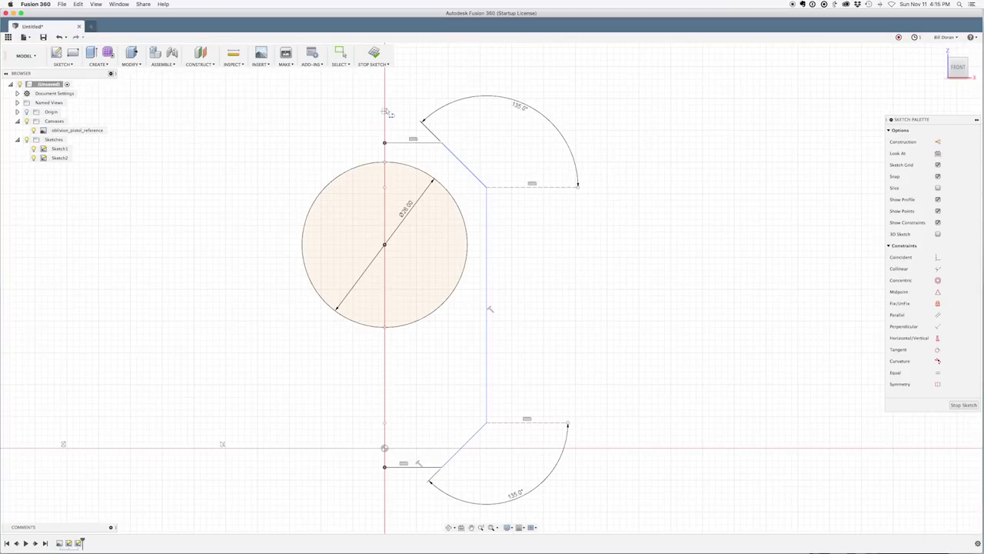
- Draw a vertical line along the axis beyond both horizontal body lines and convert it to construction geometry
click(385, 112)
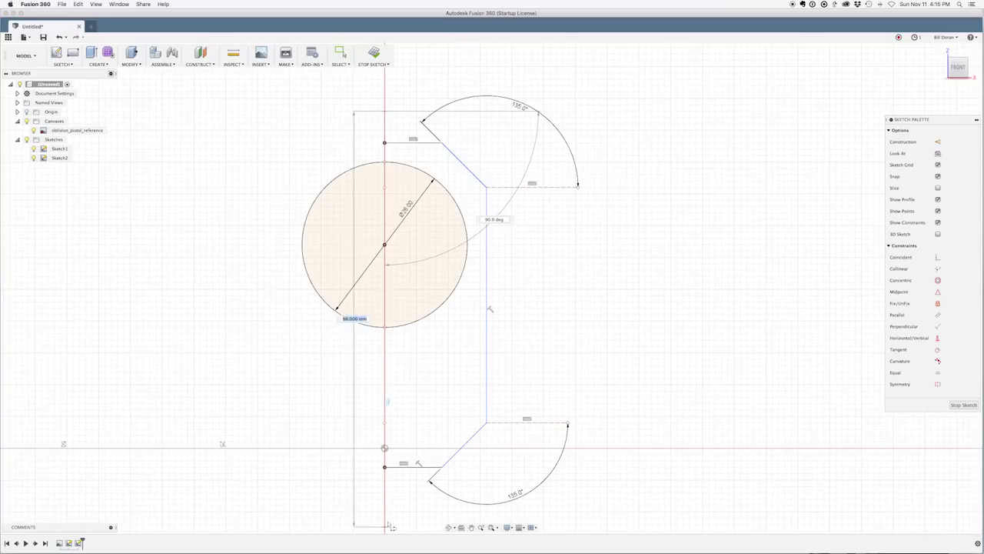
click(385, 486)
key(Escape)
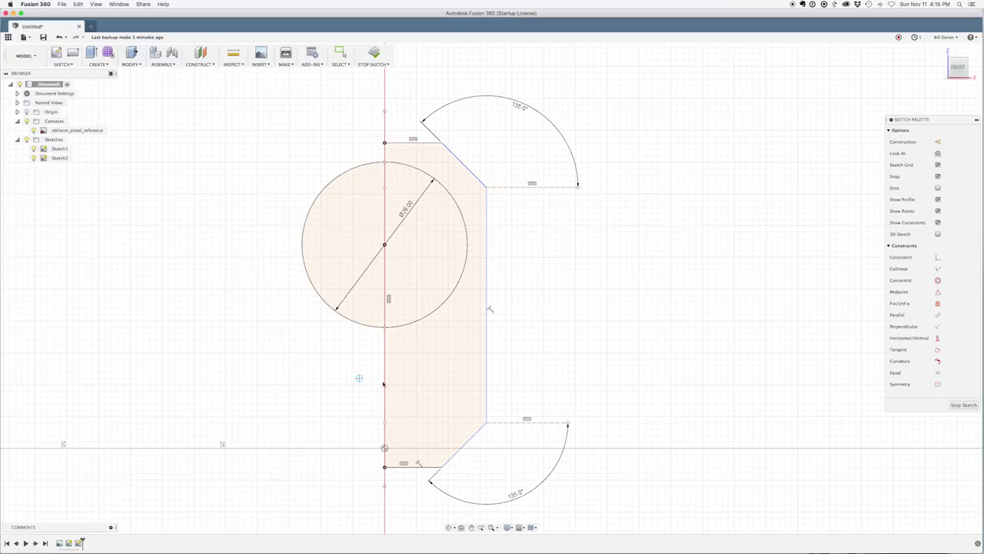
click(383, 383)
key(x)
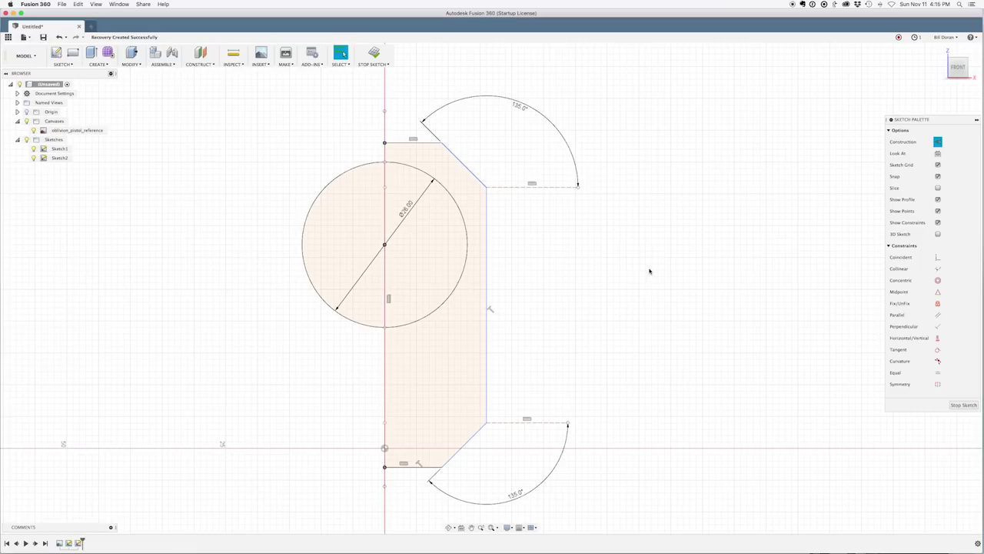
click(385, 132)
key(x)
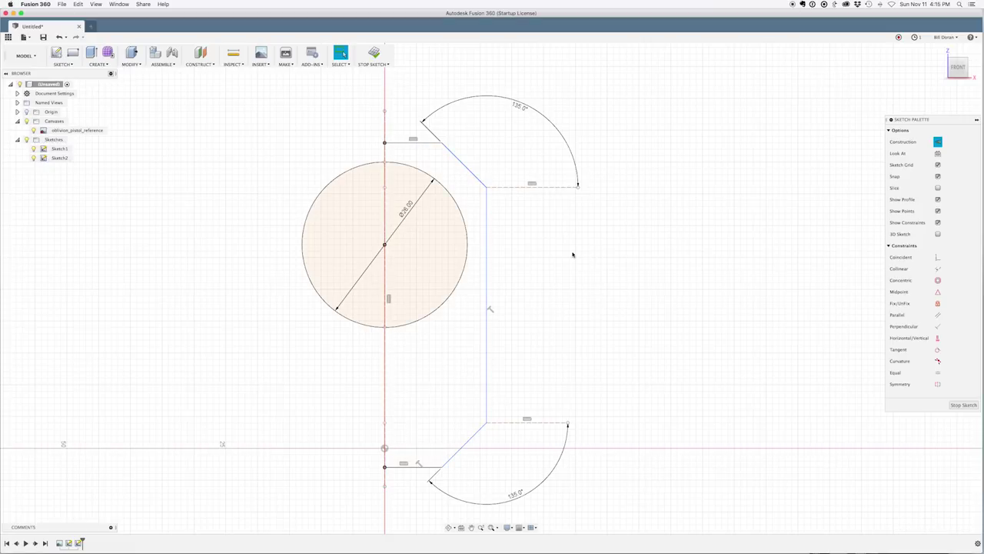
- Mirror the five body outline lines about the vertical construction line
text(smir)
key(Return)
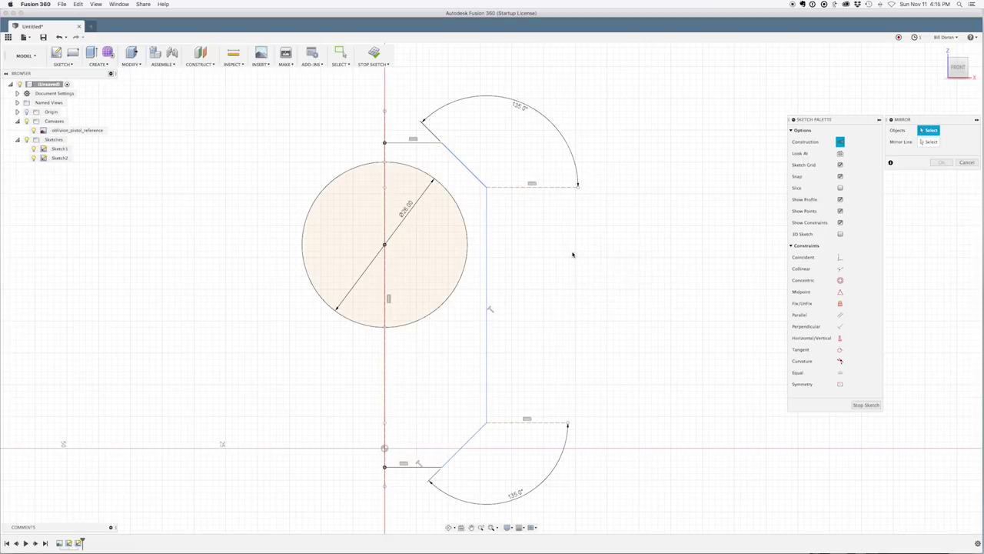
click(405, 143)
click(454, 156)
click(486, 308)
click(454, 457)
click(412, 467)
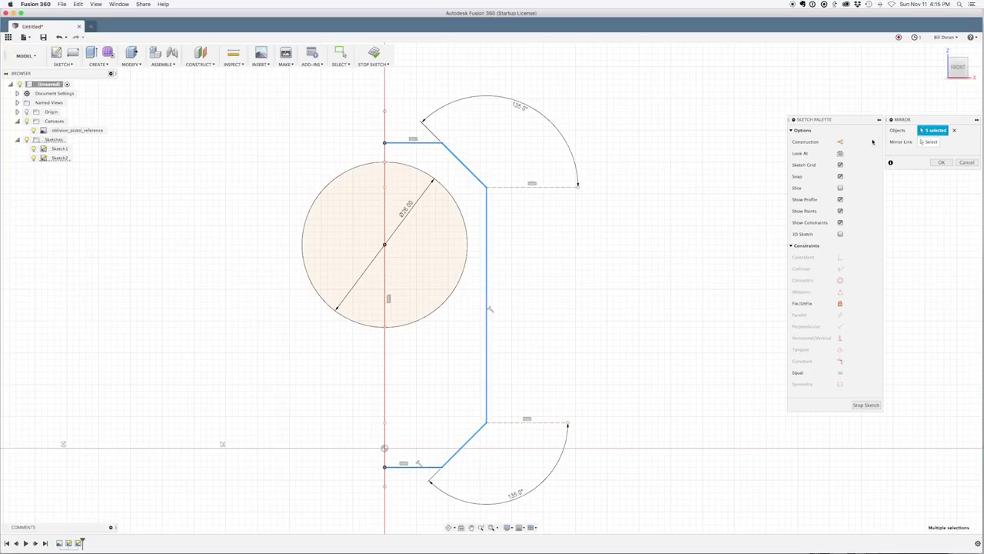
click(930, 141)
click(385, 232)
click(941, 163)
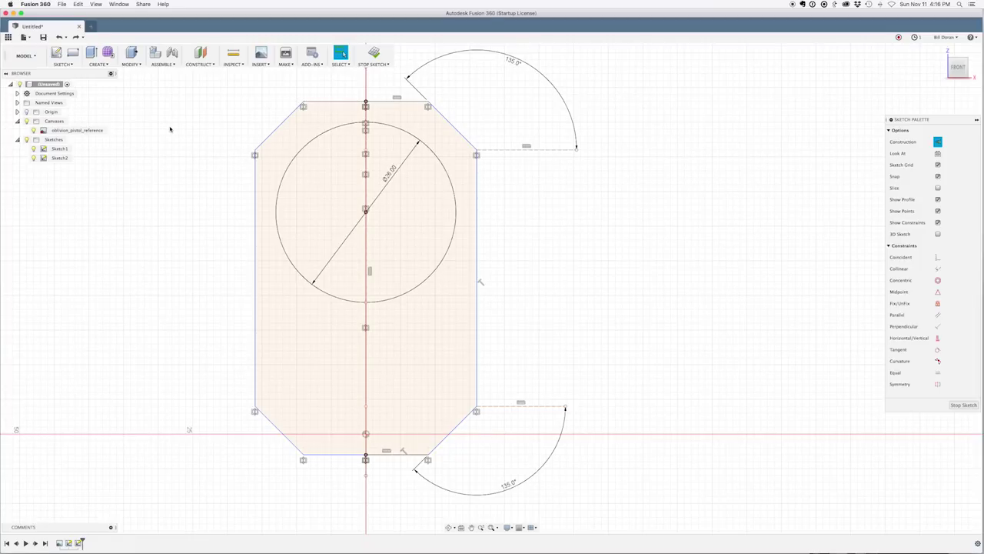
- Fillet the four upper corners of the body outline with a 2 mm radius
key(s)
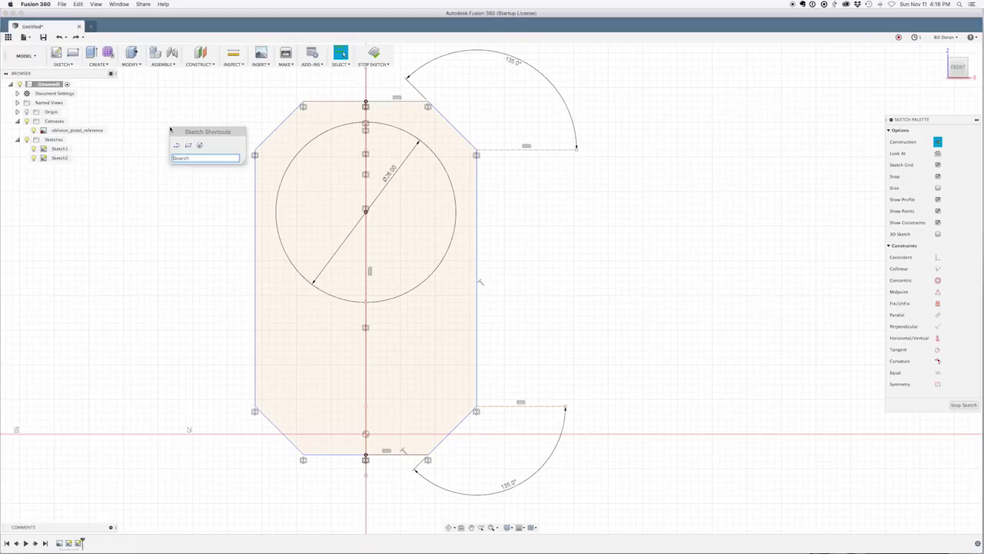
text(fil)
key(Return)
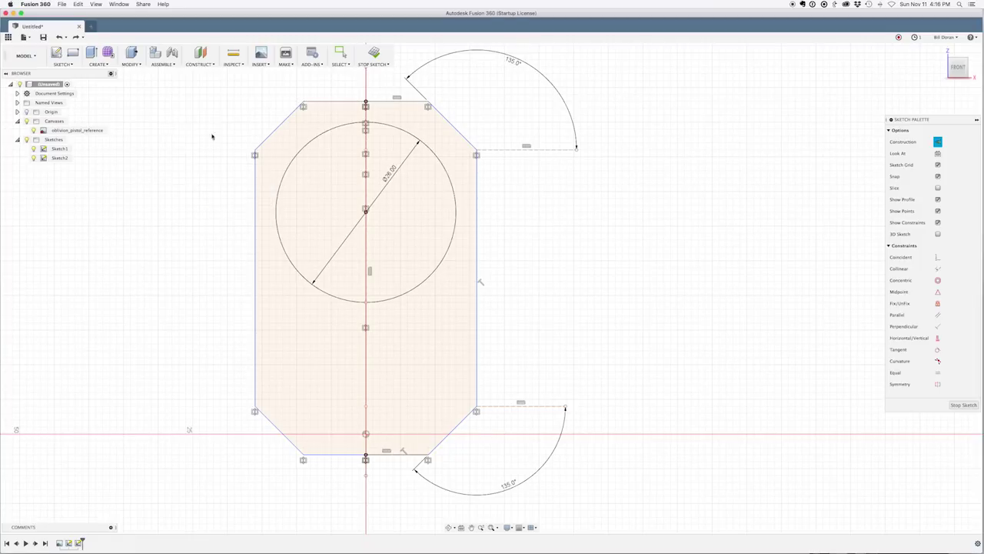
click(255, 150)
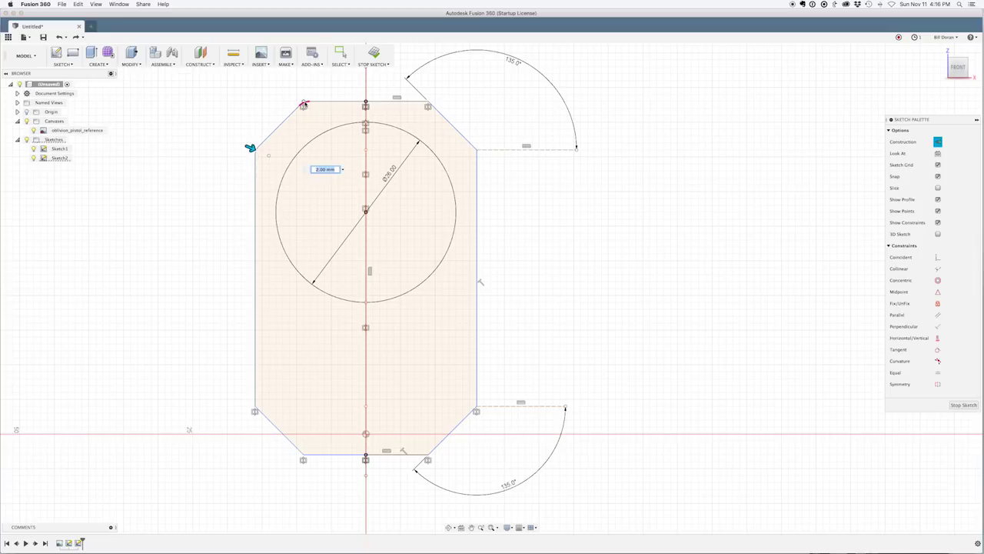
click(302, 99)
click(428, 100)
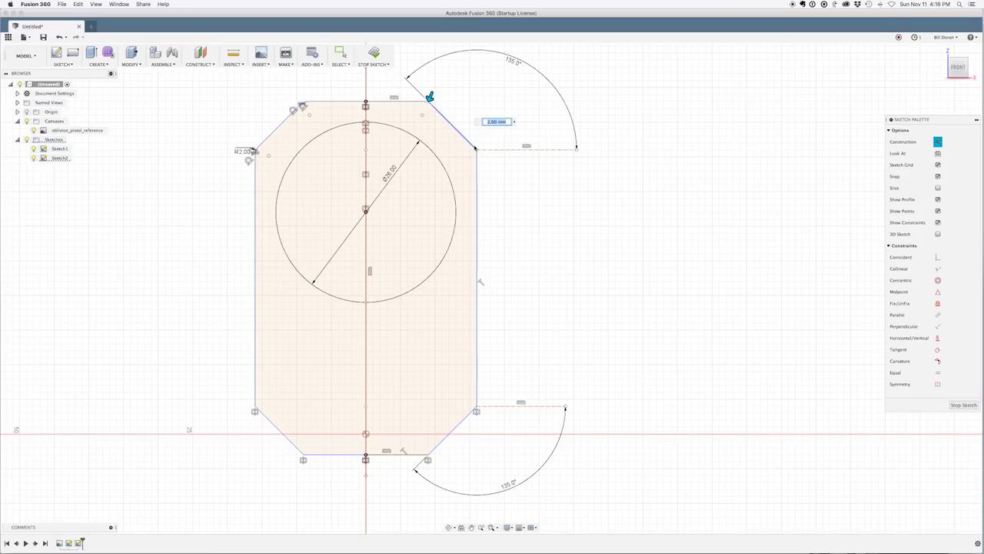
click(474, 148)
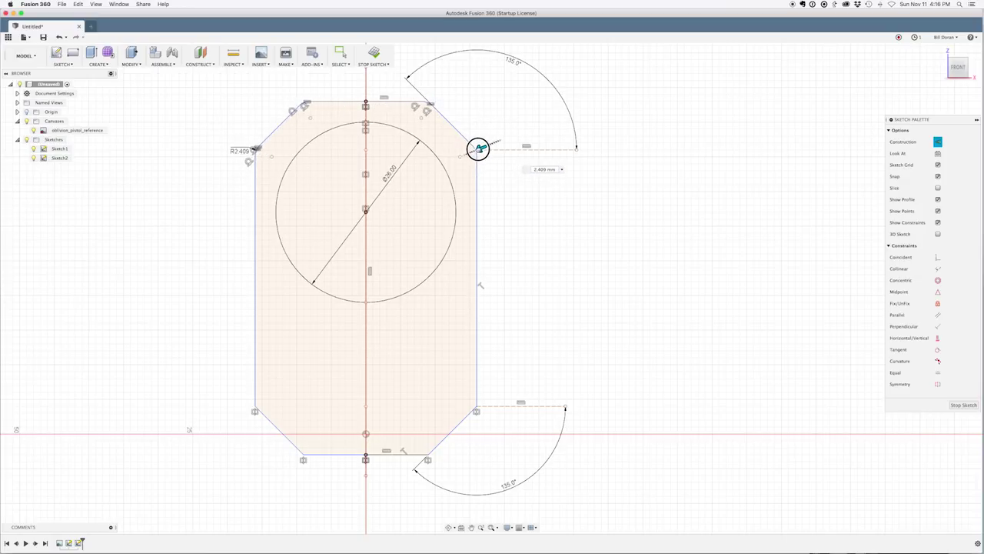
scroll(478, 148, down, 2)
scroll(478, 148, up, 6)
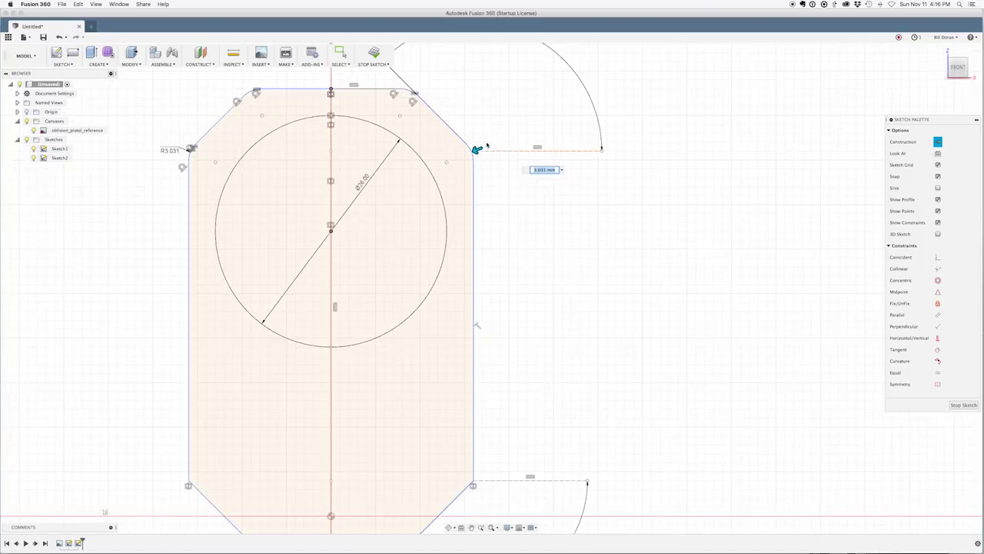
middle_drag(508, 159, 532, 227)
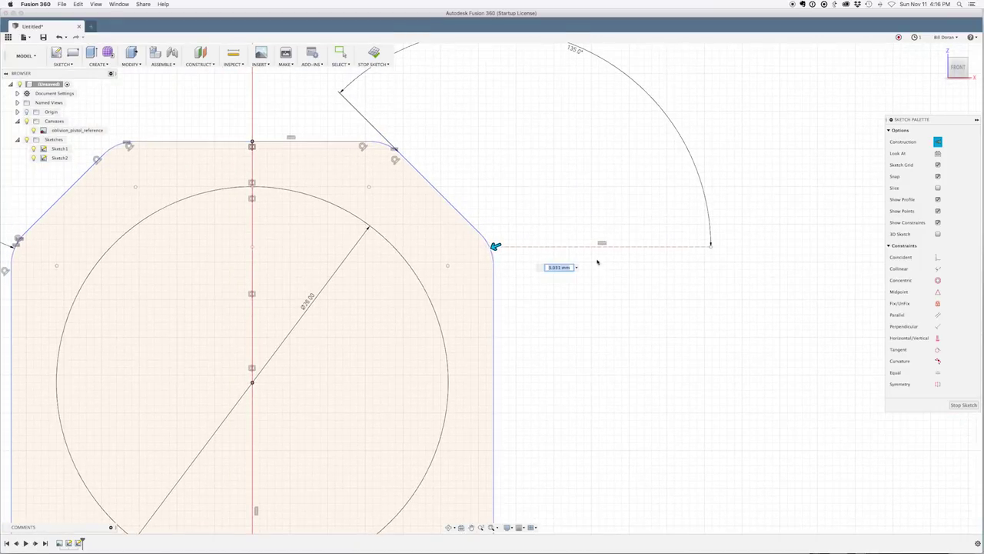
key(Return)
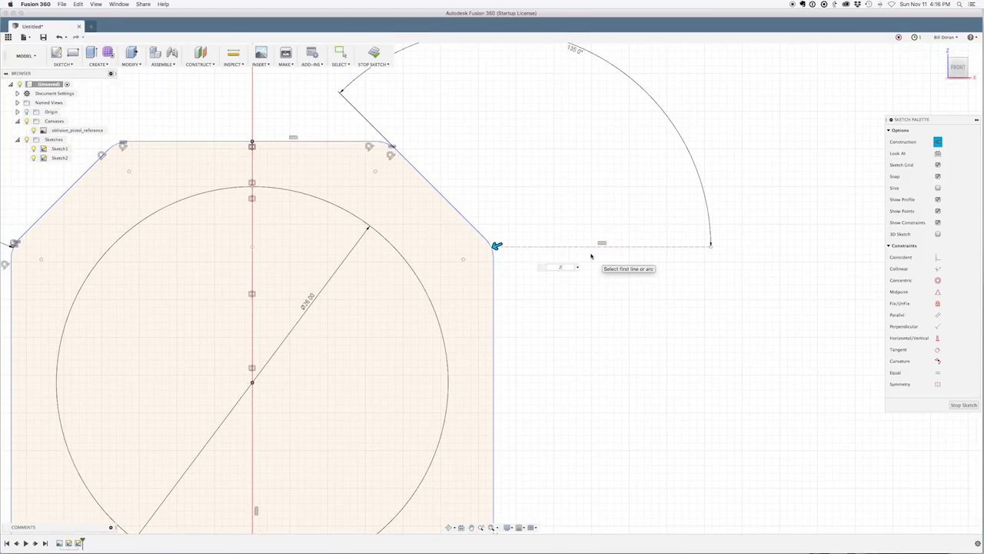
- Fillet the four lower corners of the body outline with a 10 mm radius
scroll(591, 257, down, 3)
middle_drag(593, 259, 536, 49)
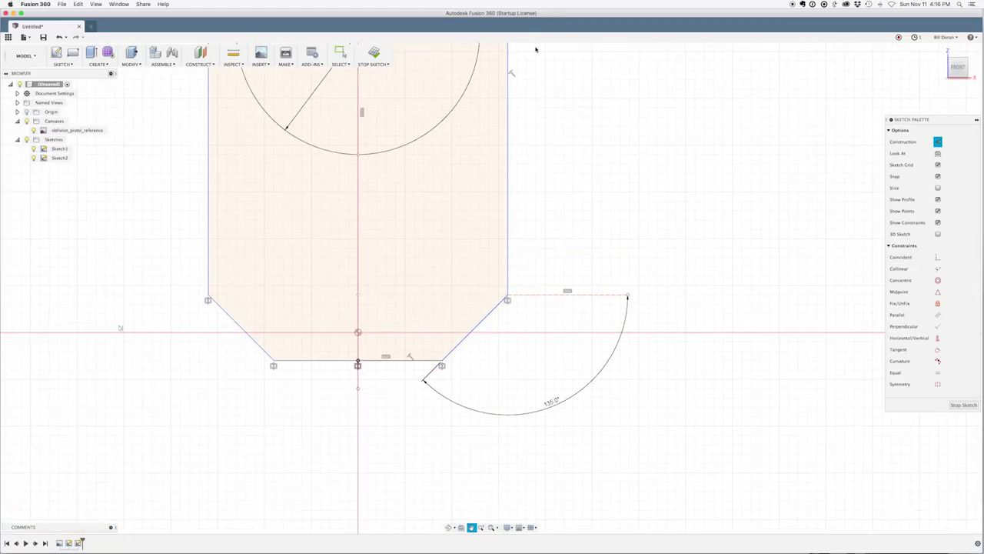
key(Escape)
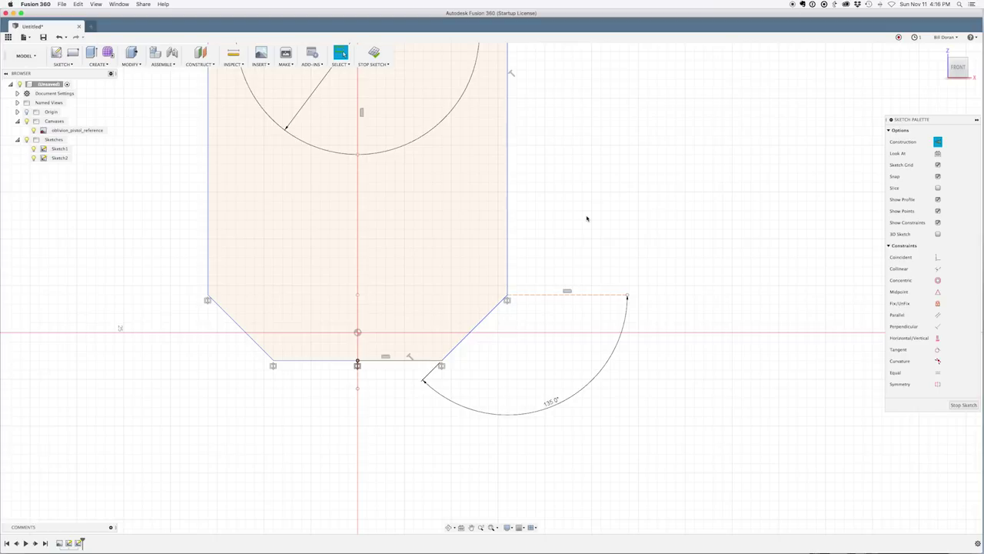
text(sfil)
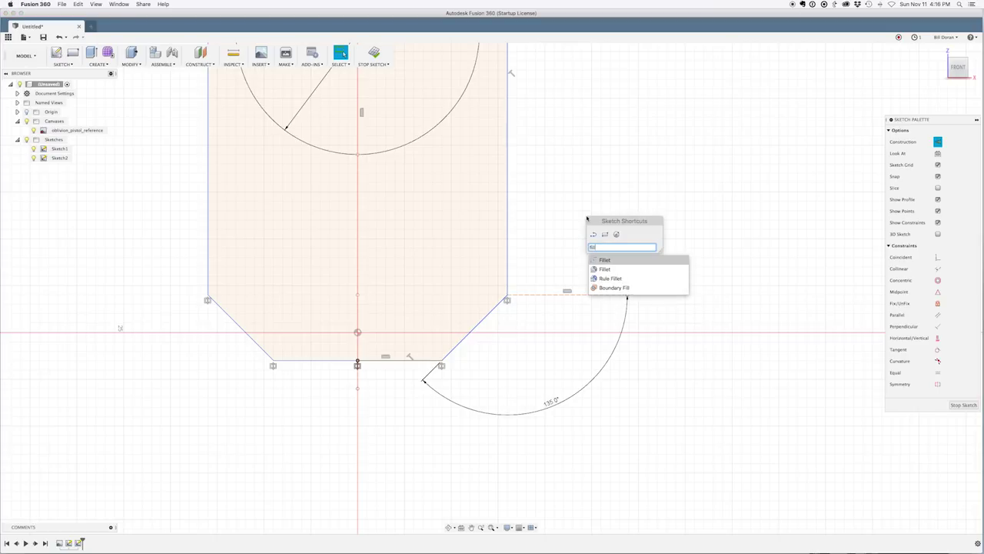
key(Return)
click(210, 296)
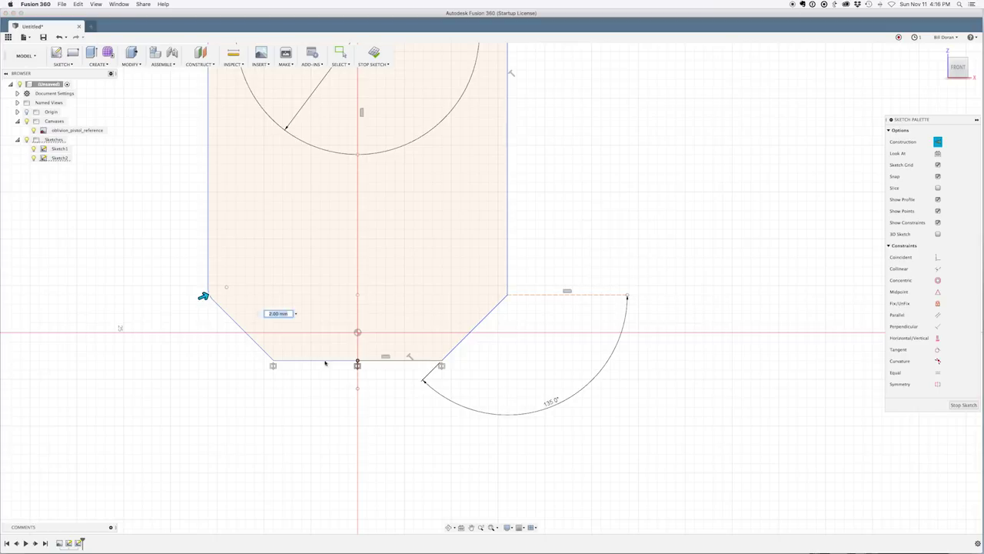
click(273, 359)
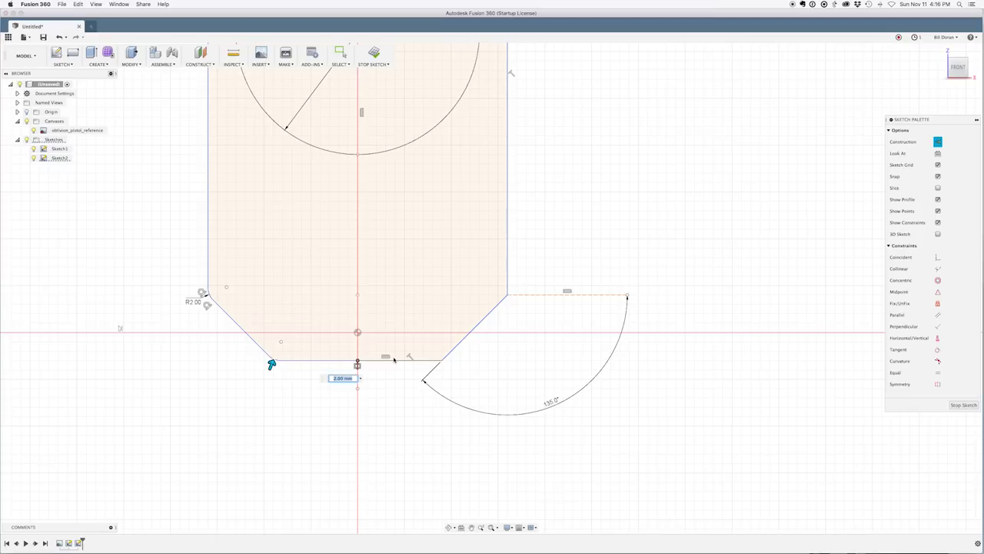
click(443, 359)
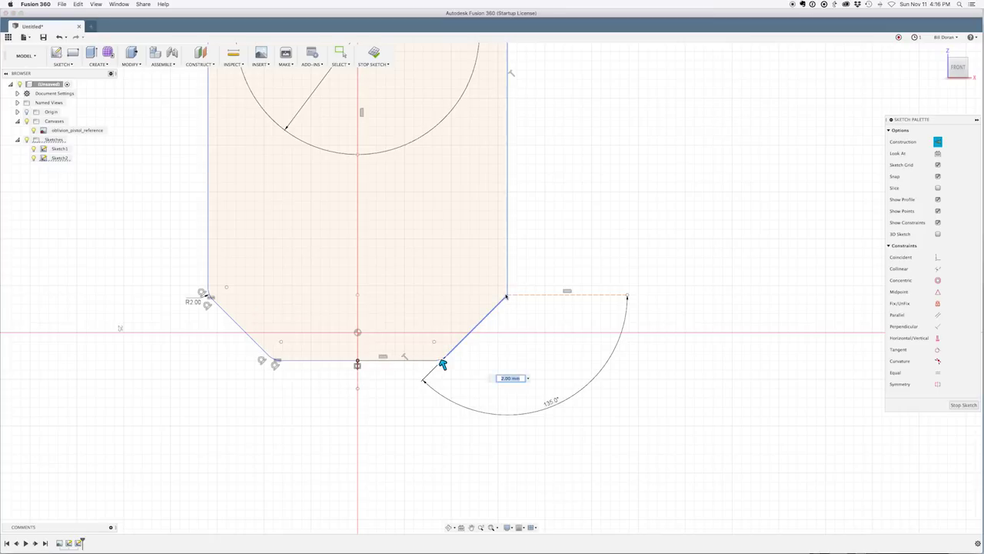
click(508, 295)
drag(509, 294, 505, 293)
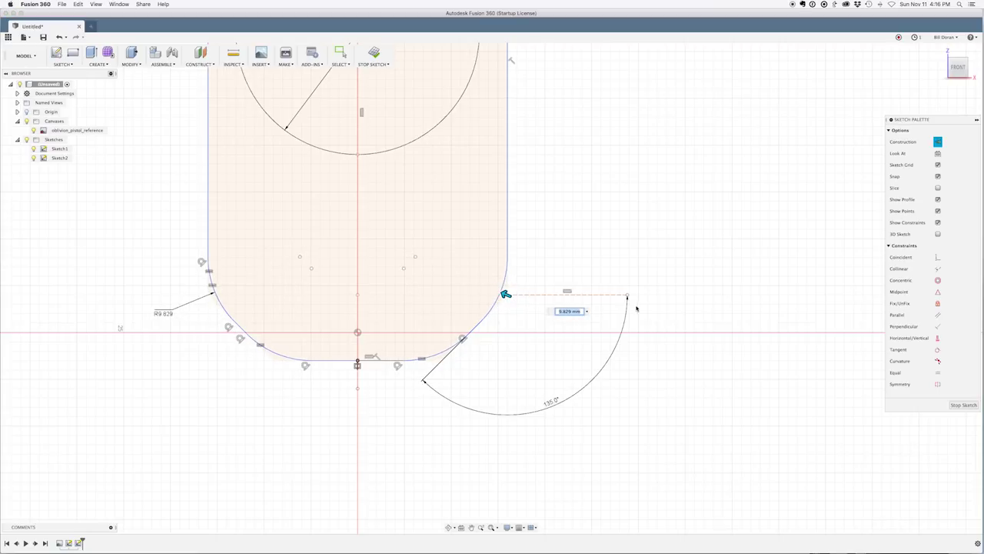
text(10)
key(Return)
- Offset the whole body outline 2 mm inward as regular, non-construction geometry
middle_drag(599, 177, 600, 391)
scroll(600, 391, down, 3)
middle_drag(595, 353, 538, 269)
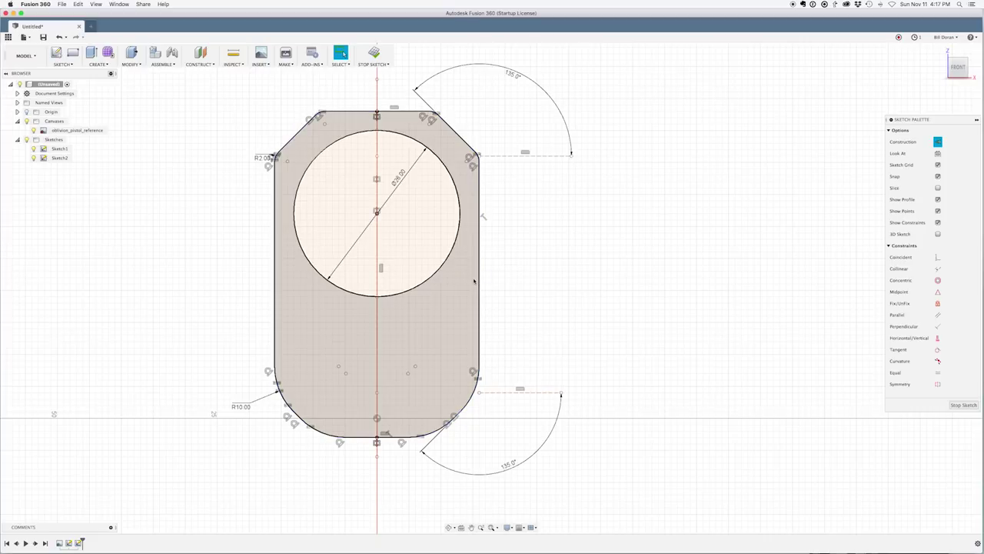
key(o)
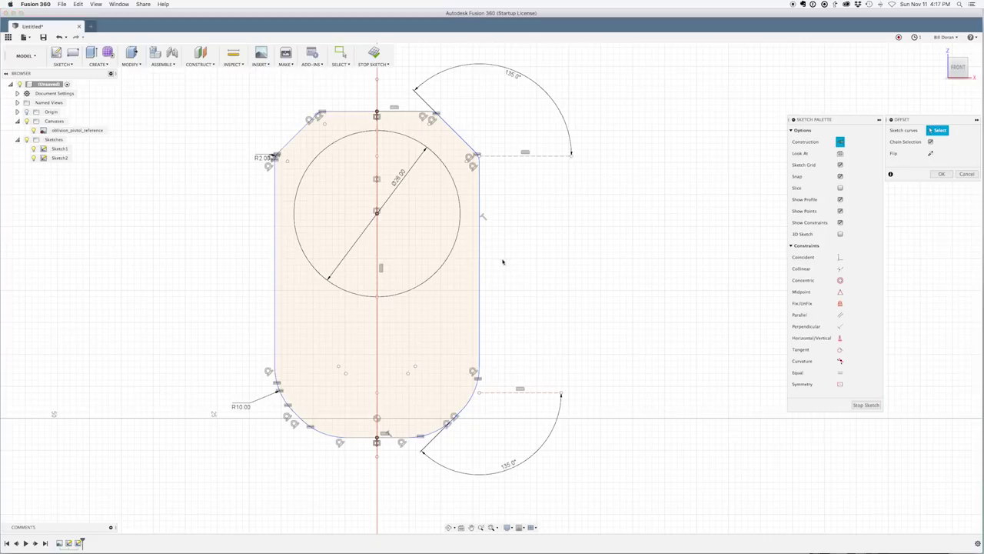
click(479, 264)
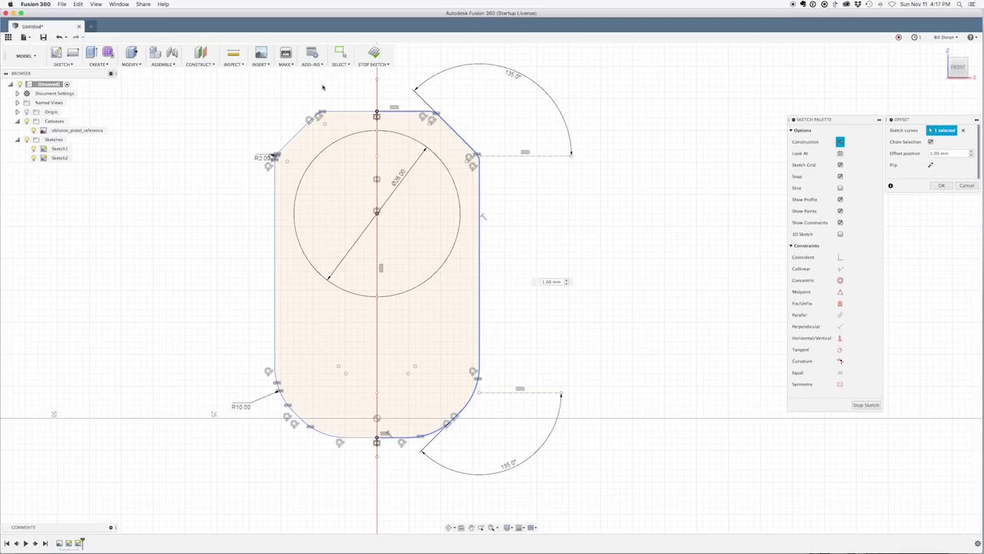
click(348, 113)
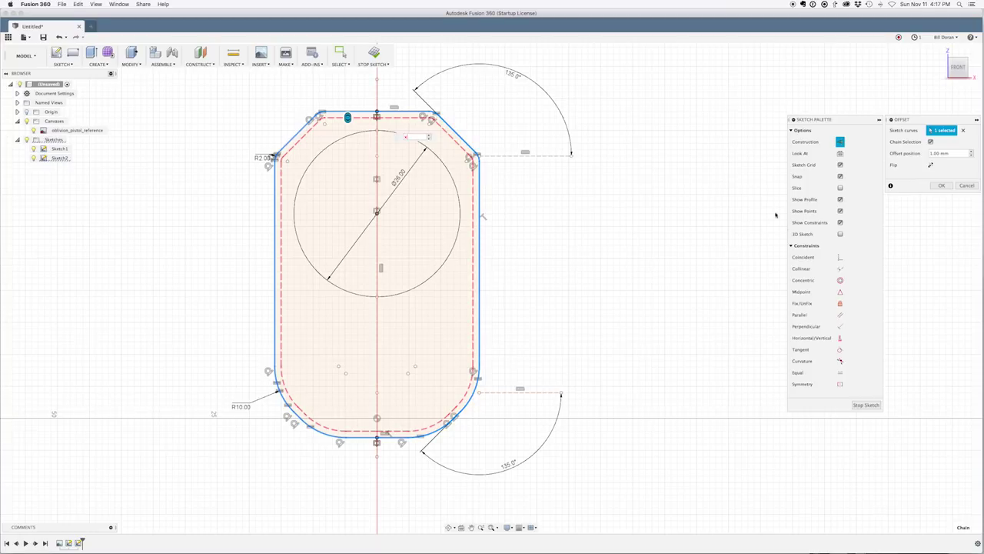
click(841, 143)
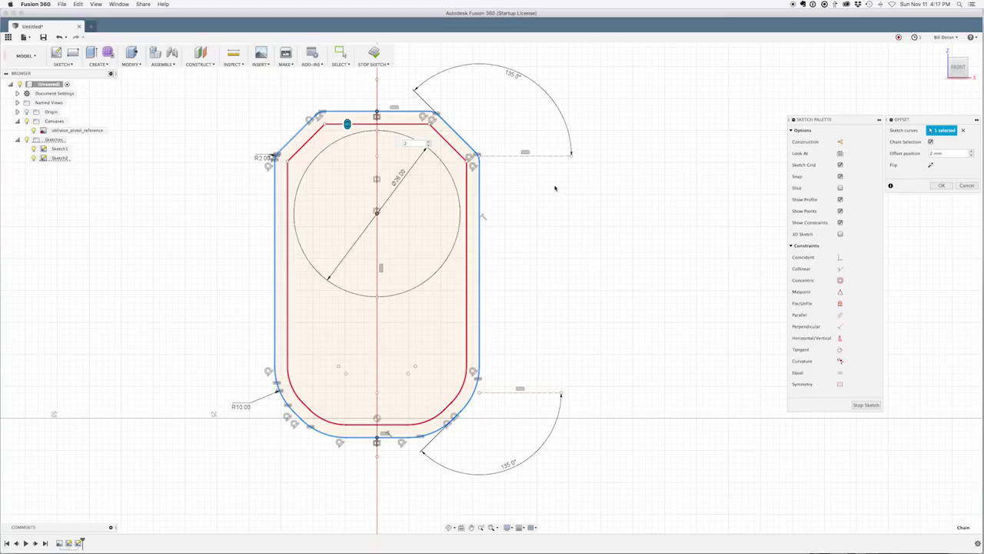
key(Return)
scroll(443, 145, down, 3)
scroll(443, 150, up, 2)
scroll(509, 187, up, 3)
middle_drag(472, 159, 518, 249)
scroll(518, 248, up, 2)
scroll(508, 227, down, 6)
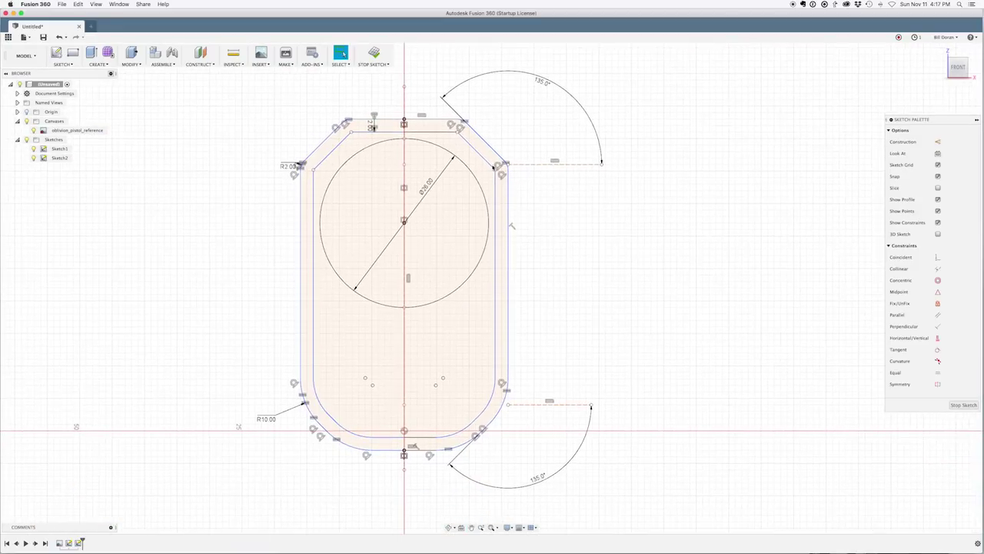
- Finish the front body sketch and start an Extrude with its outer wall, inner area and barrel circle profiles selected
click(375, 54)
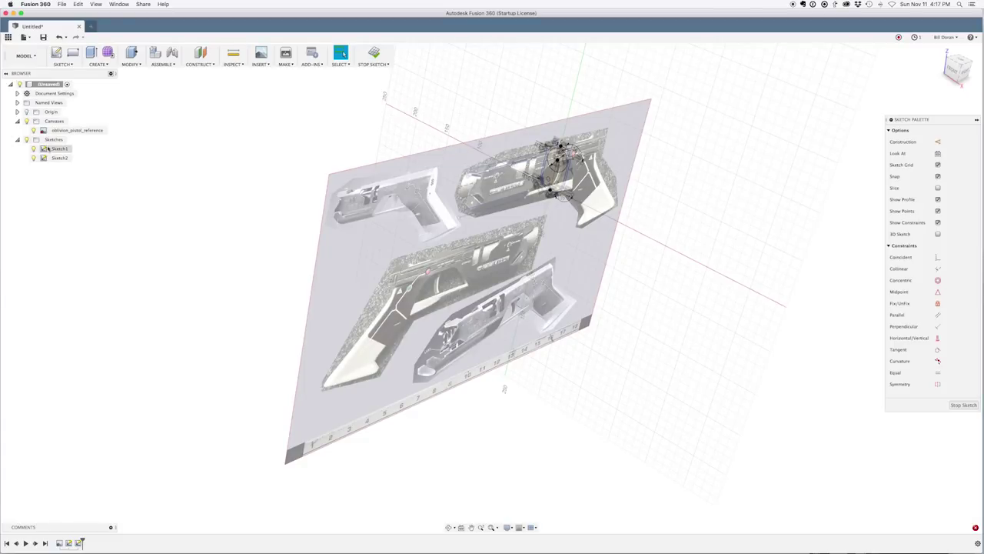
middle_drag(596, 104, 437, 153)
scroll(420, 208, down, 3)
scroll(416, 228, up, 6)
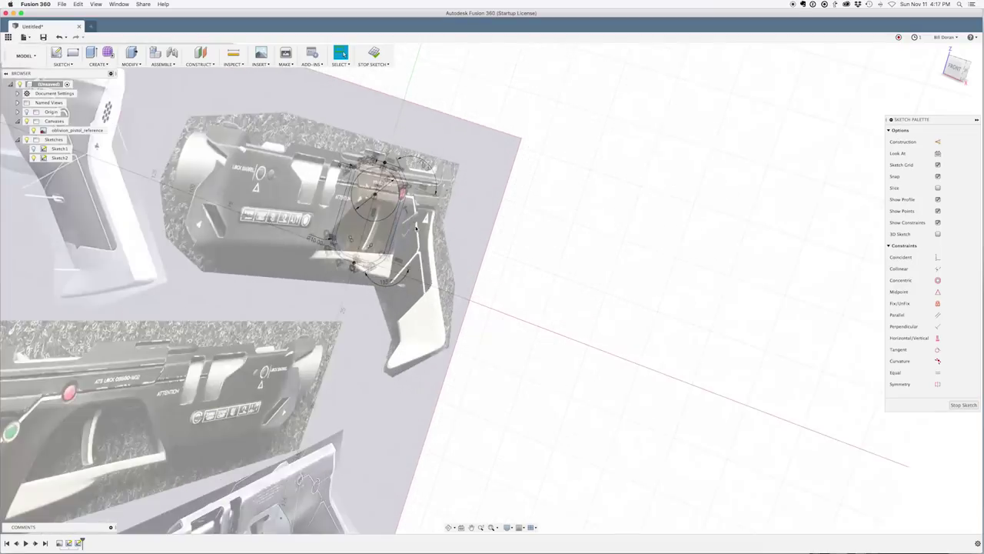
scroll(416, 227, up, 3)
click(349, 273)
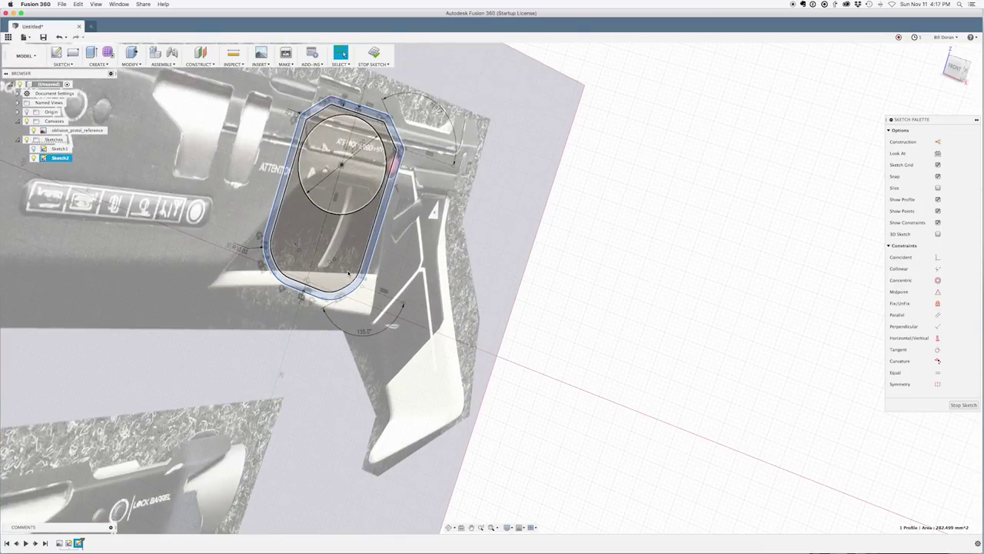
shift+click(351, 190)
shift+click(352, 192)
key(e)
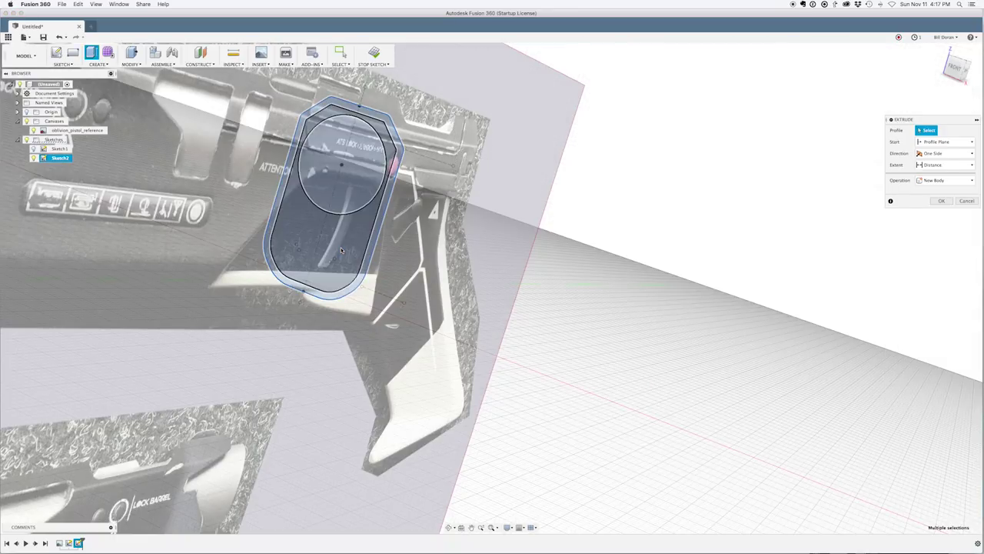
- Extrude the profiles in two directions as a new body, about 77.3 mm toward the rear and 146.3 mm toward the muzzle
click(953, 154)
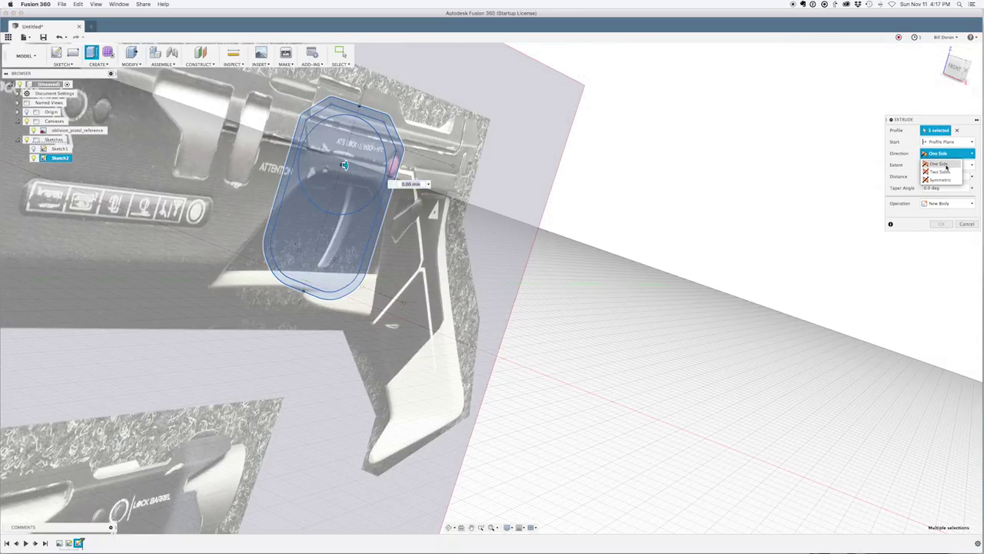
click(940, 172)
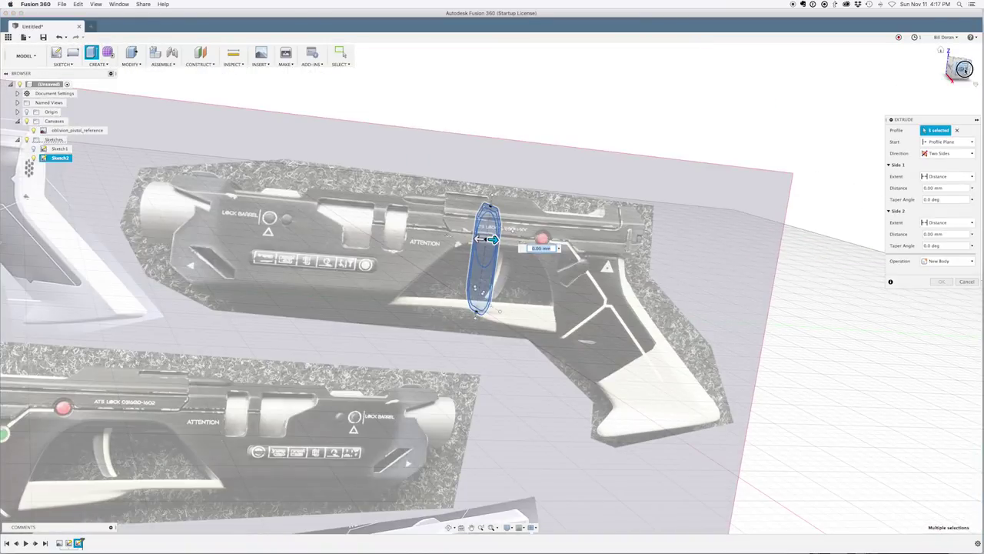
click(961, 69)
drag(667, 271, 767, 271)
drag(552, 270, 186, 281)
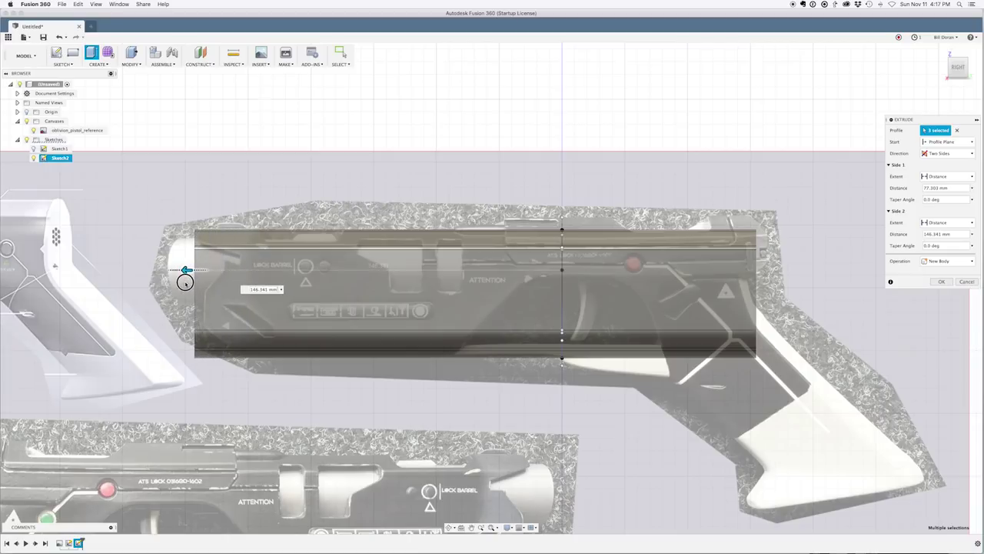
click(27, 130)
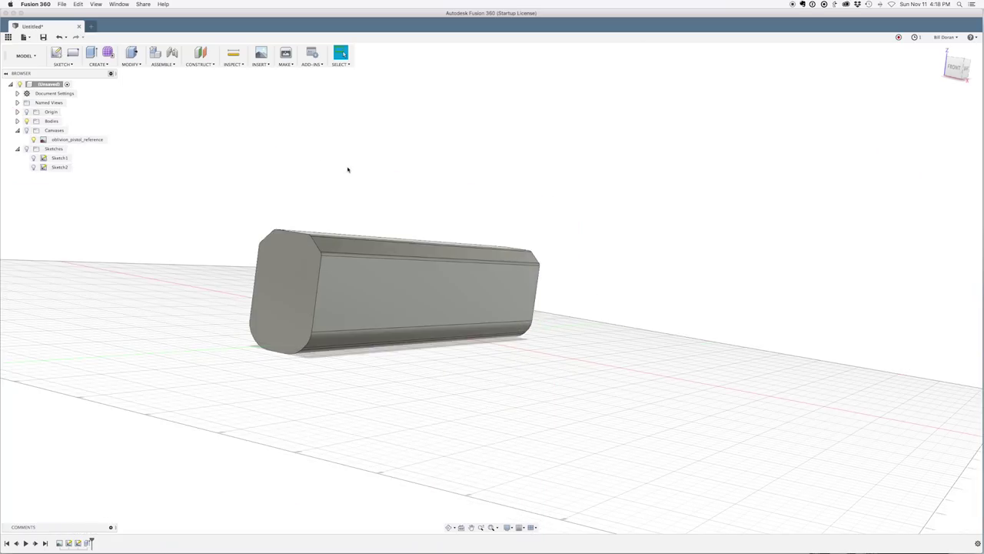
mouse_move(348, 170)
shift+middle_down()
mouse_move(318, 183)
mouse_move(318, 161)
mouse_move(362, 166)
shift+middle_up()
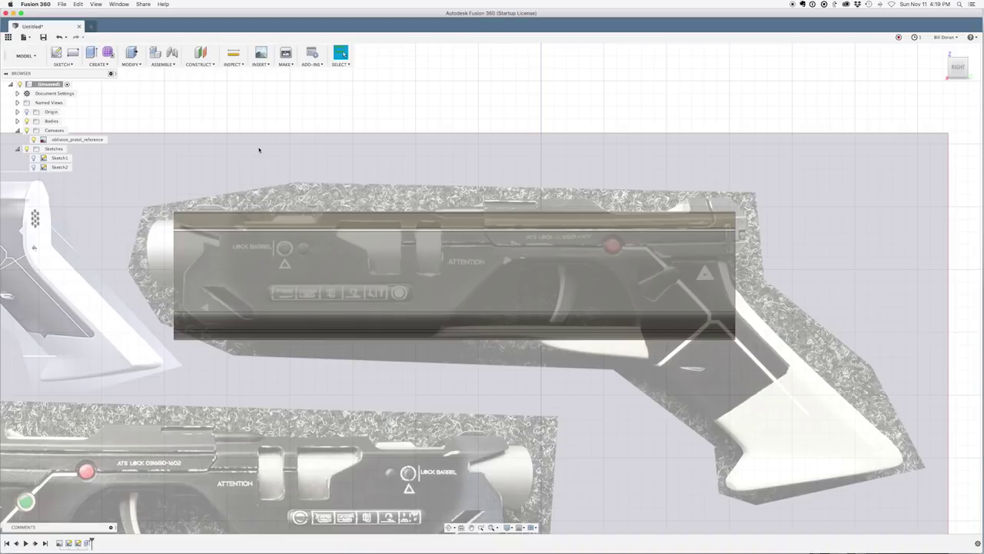
- Start a new sketch on the side plane, over the upper pistol in the reference image
scroll(262, 165, up, 2)
middle_drag(352, 184, 313, 124)
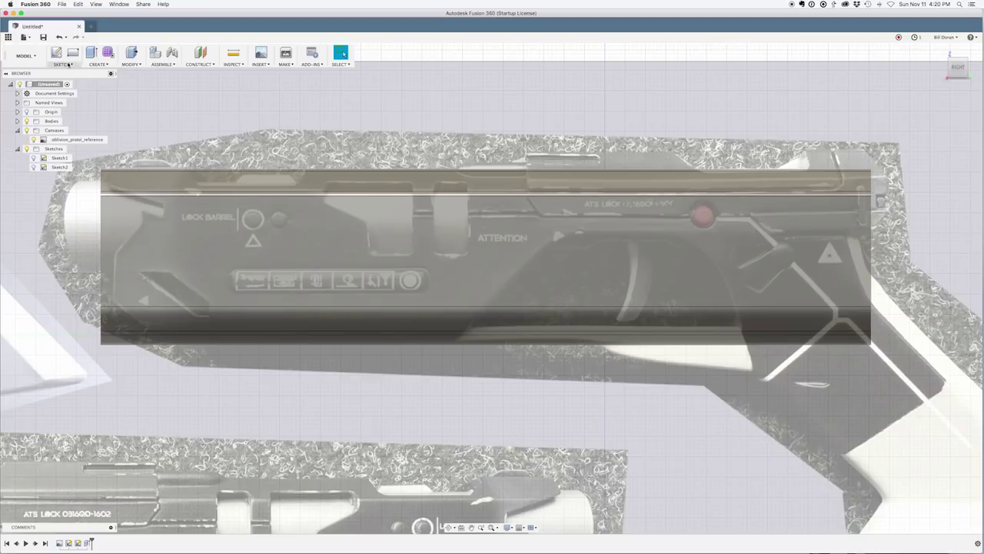
click(71, 52)
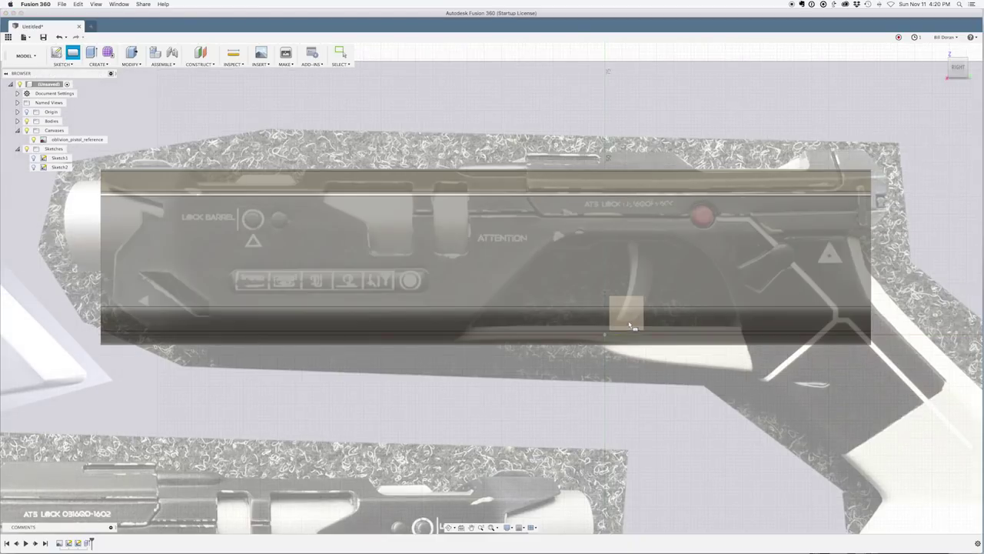
click(627, 327)
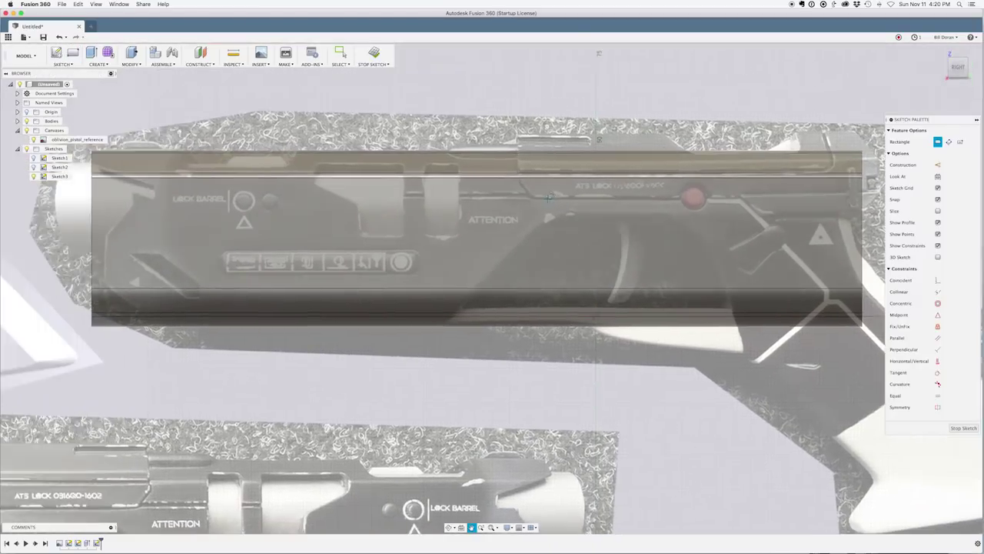
scroll(108, 176, up, 8)
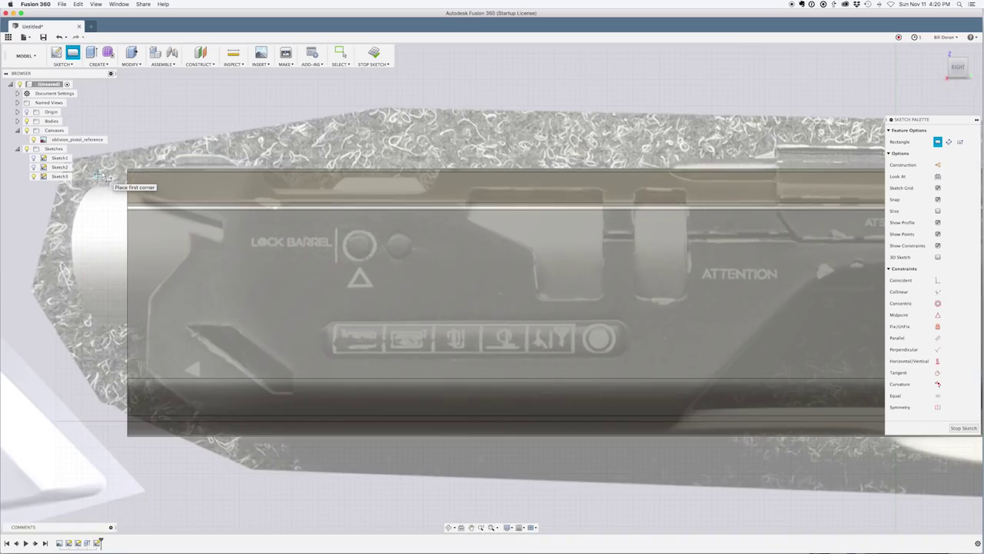
- Trace the angular cutout at the muzzle end with lines over the reference and fillet its lower corner to about 2.2 mm
key(l)
click(334, 269)
scroll(354, 127, down, 5)
scroll(329, 155, up, 5)
text(sfil)
key(Return)
scroll(162, 292, down, 5)
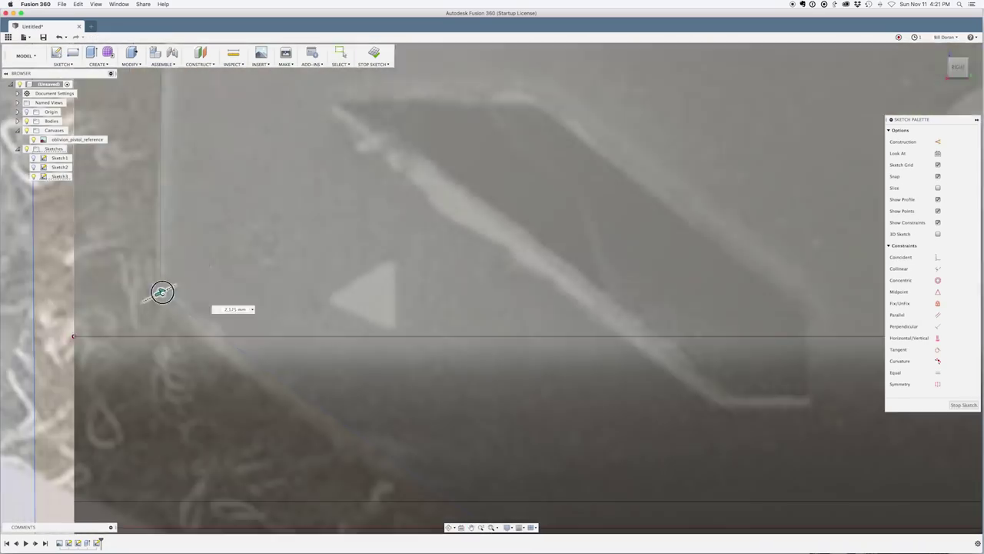
scroll(512, 462, down, 2)
- Trace the remaining side details: top notch, diagonal slot, windows, label strip, buttons, top rail and trigger opening, and finish the sketch
key(Escape)
key(r)
scroll(106, 307, down, 3)
key(Escape)
scroll(738, 131, down, 3)
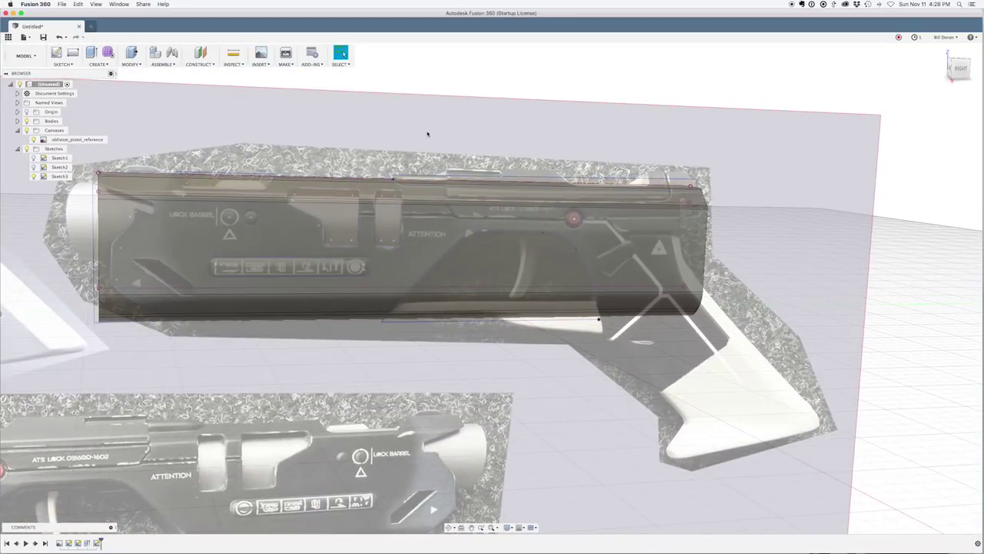
- Hide the bodies and the reference canvas so that only the traced side sketch shows
middle_drag(428, 134, 489, 149)
mouse_move(353, 141)
shift+middle_down()
mouse_move(375, 139)
mouse_move(353, 134)
shift+middle_up()
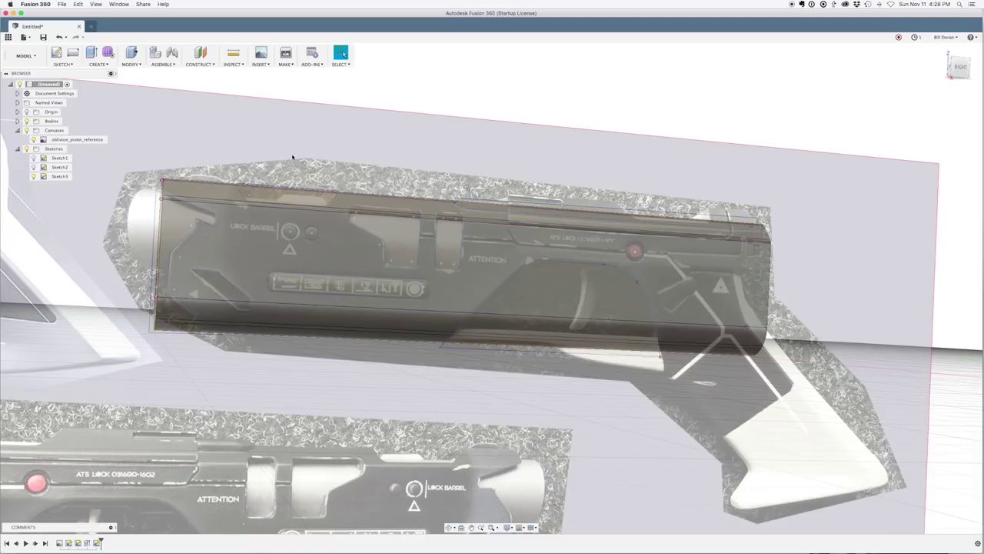
click(27, 120)
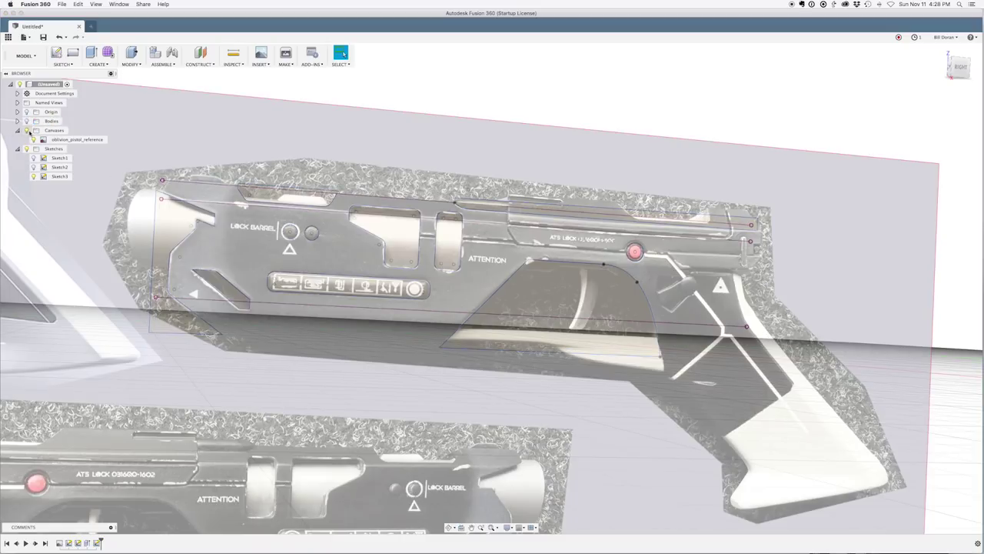
click(27, 130)
- Select the muzzle cutout, top notch, diagonal slot, both windows, top rail and trigger opening profiles in the side sketch
click(60, 176)
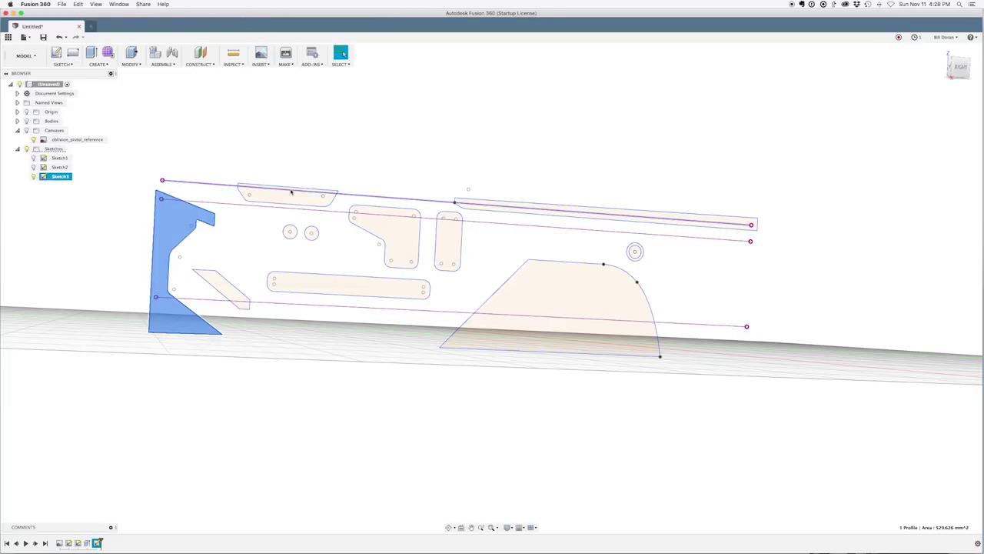
scroll(284, 198, up, 5)
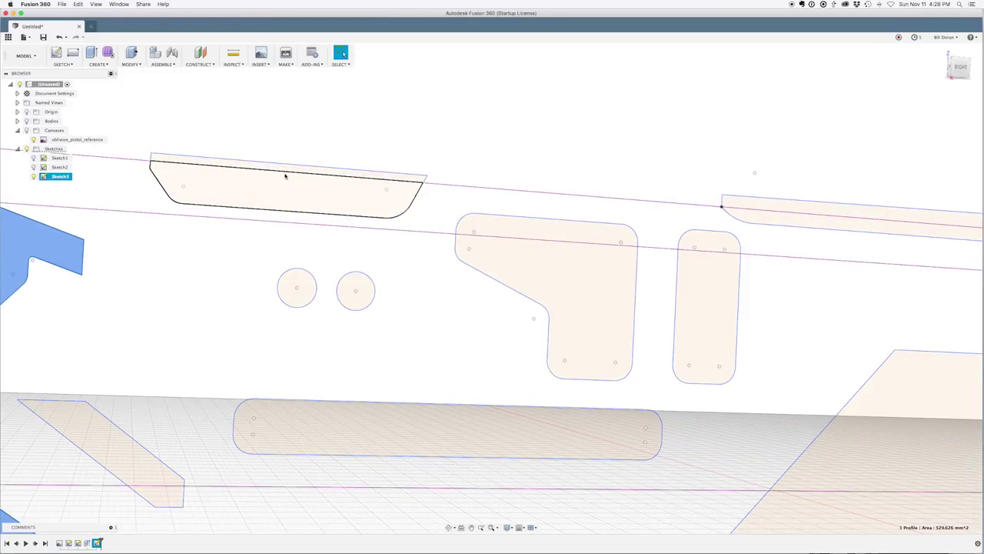
click(284, 171)
shift+click(282, 185)
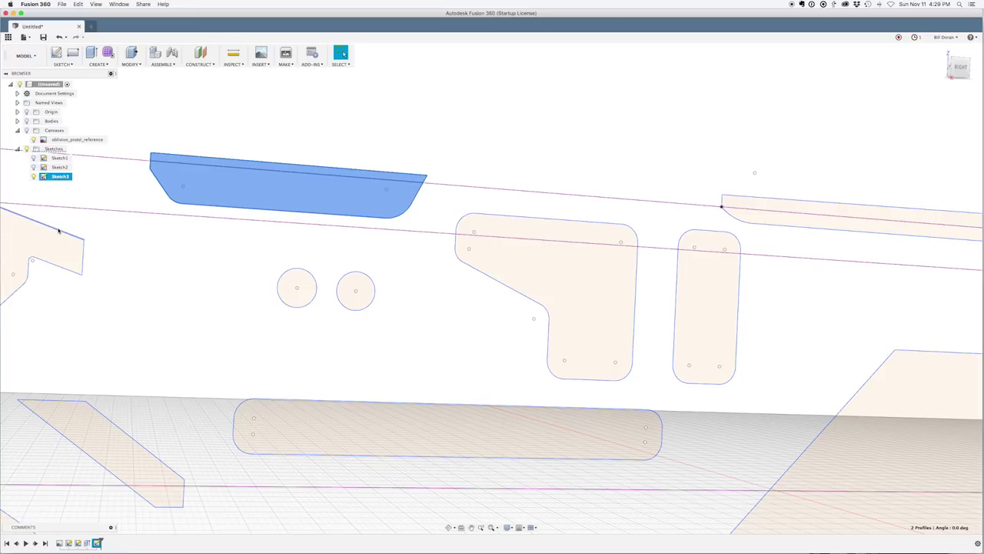
shift+click(58, 230)
shift+click(115, 439)
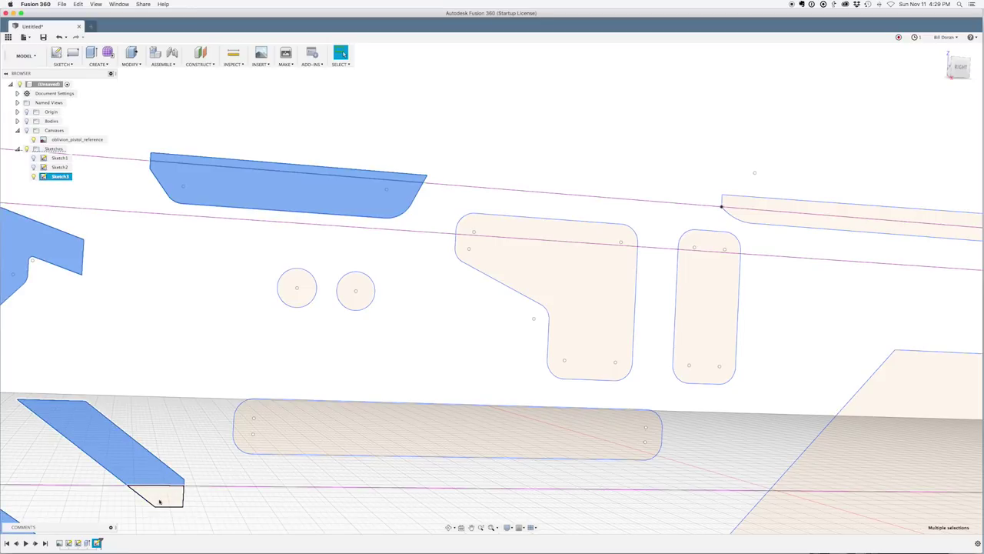
shift+click(305, 413)
shift+click(556, 267)
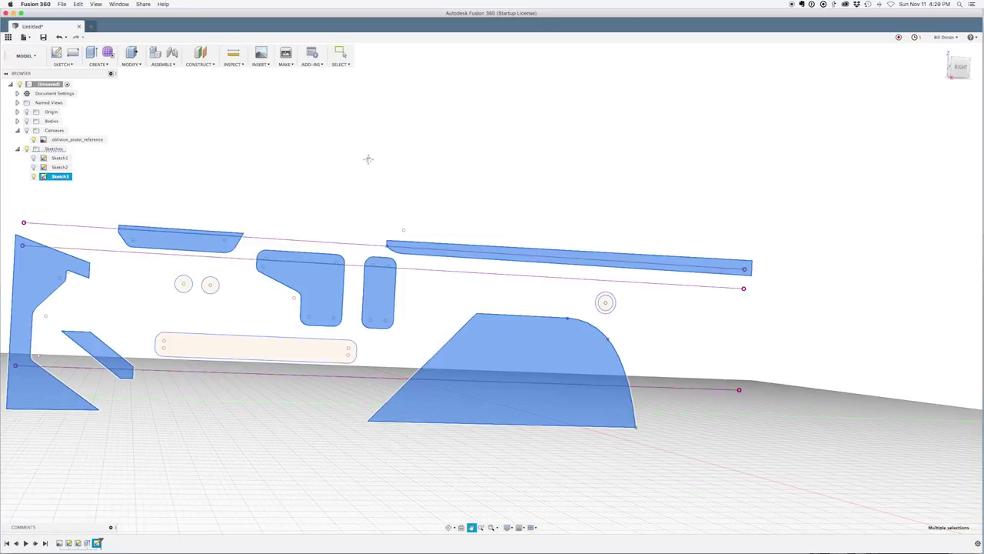
middle_drag(368, 159, 507, 114)
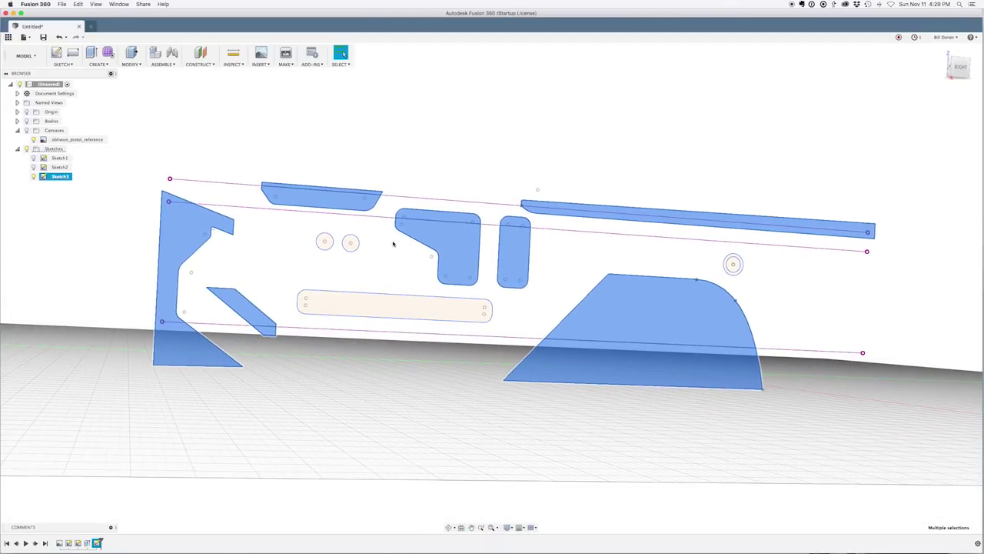
middle_drag(647, 149, 611, 151)
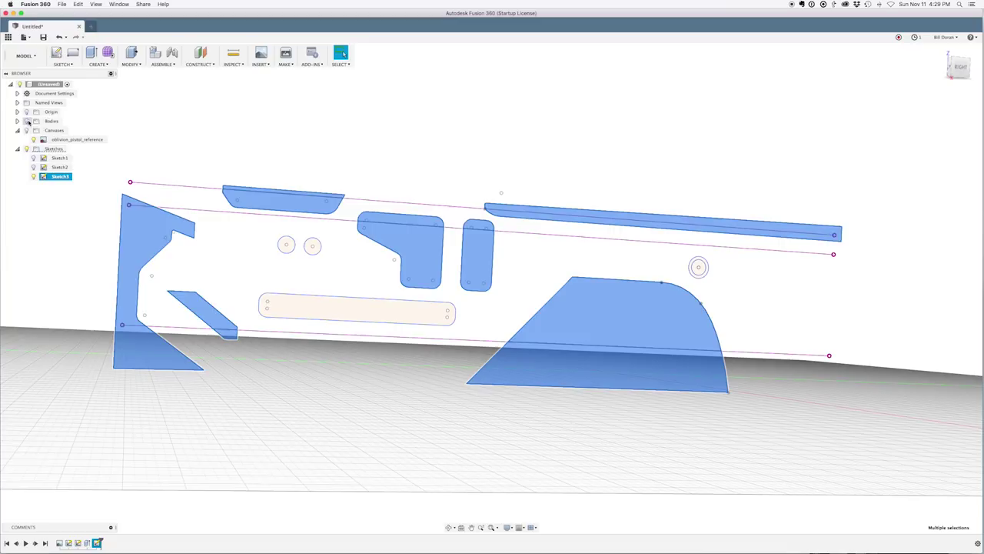
- Show the body again and cut the selected side profiles through its full width with a symmetric Extrude
click(27, 121)
key(e)
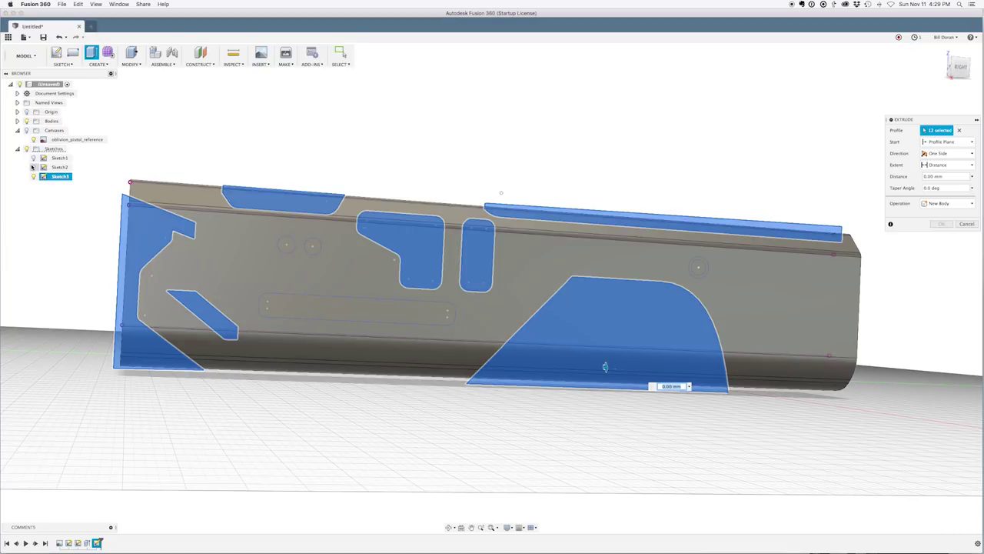
click(942, 154)
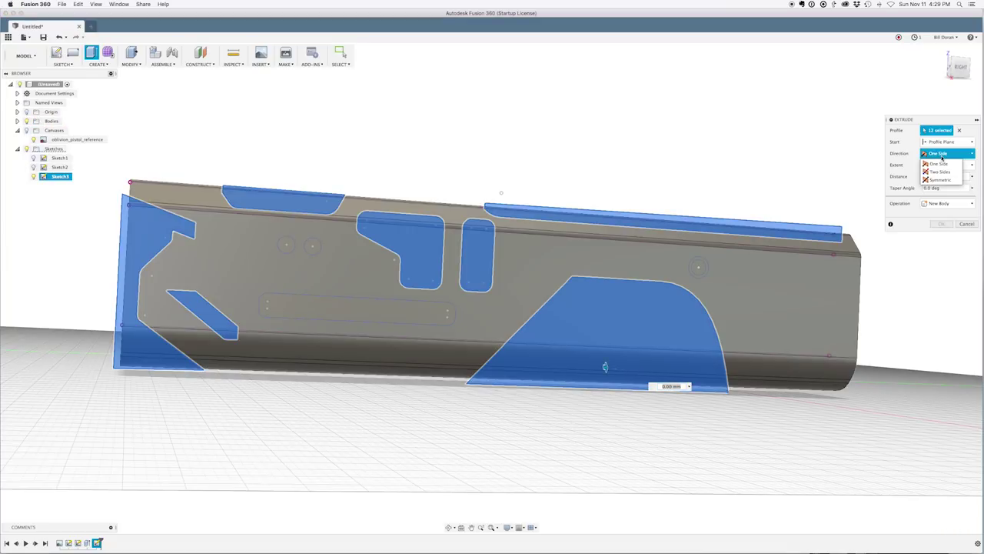
click(942, 179)
shift+middle_drag(526, 162, 536, 178)
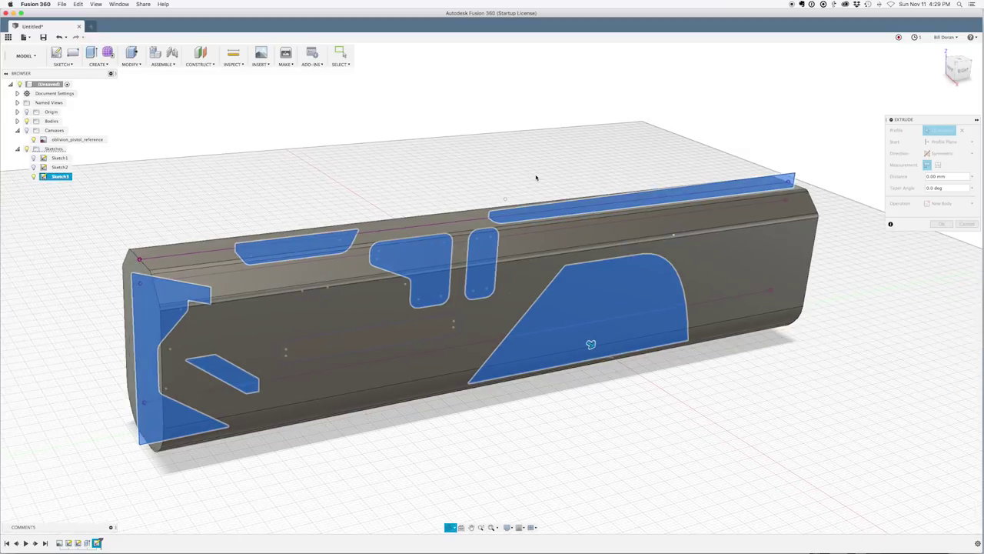
drag(590, 344, 643, 377)
shift+middle_drag(643, 377, 648, 362)
key(Return)
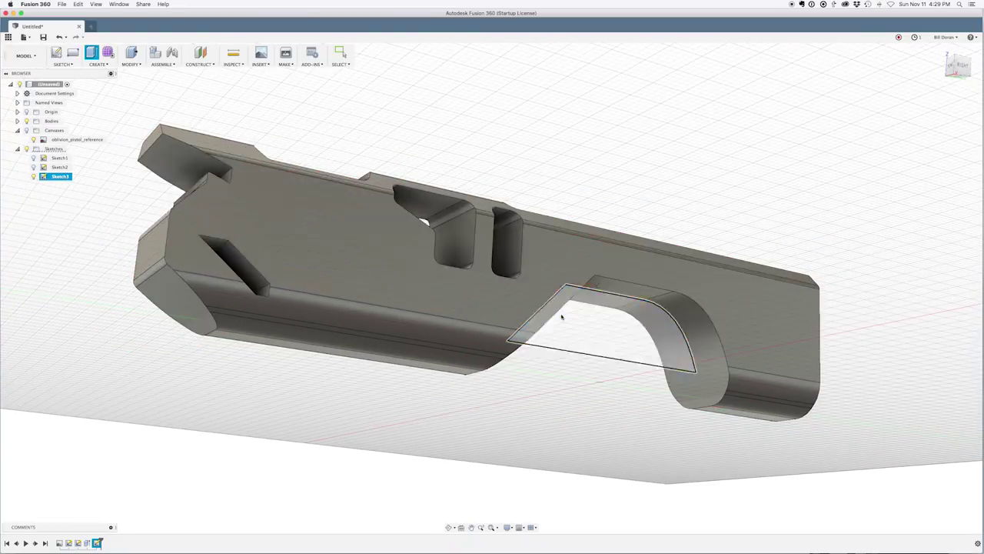
shift+middle_drag(546, 165, 589, 149)
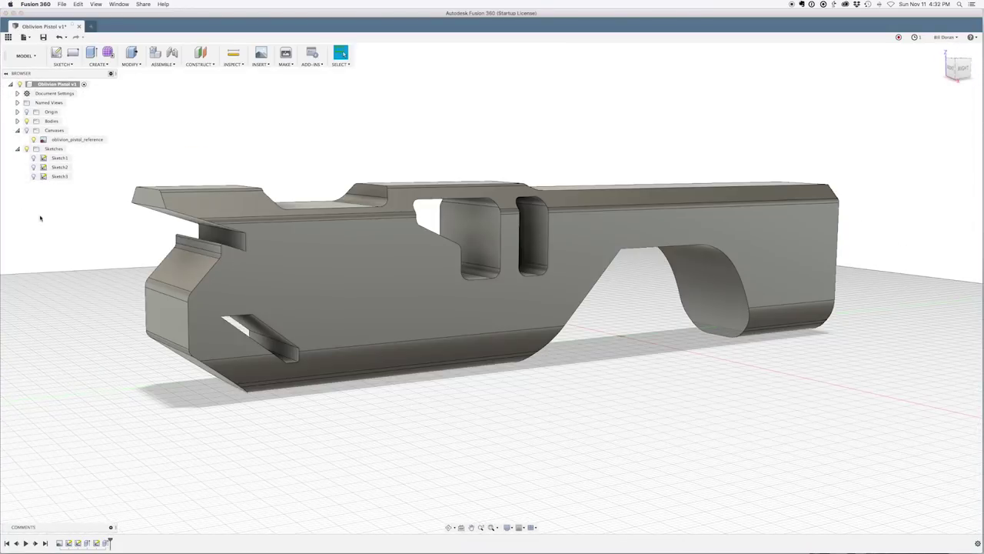
- Show the front profile sketch and extrude its barrel circle as a new body, two-sided with about -38.6 mm and 140.2 mm
click(34, 158)
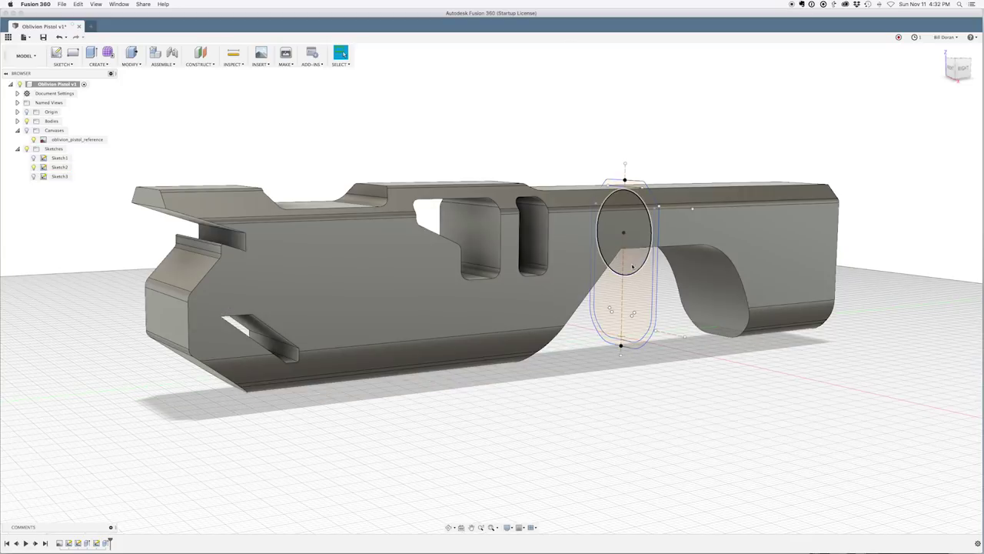
click(632, 262)
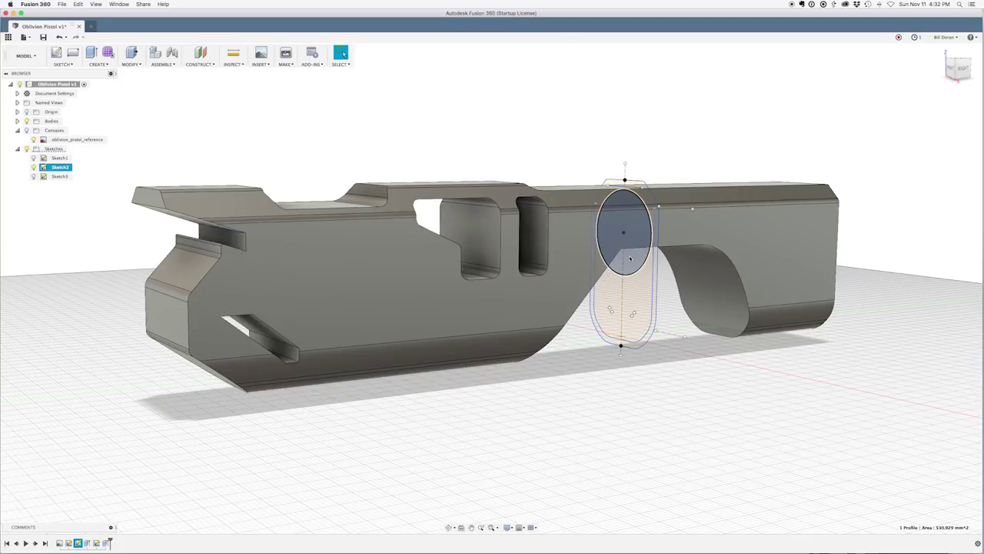
right_click(632, 262)
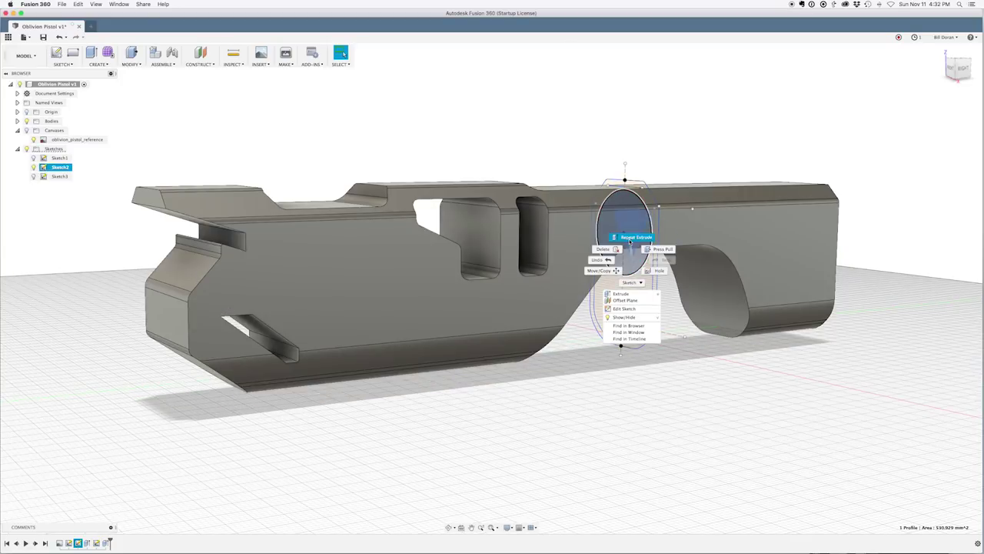
click(629, 237)
shift+middle_drag(624, 205, 611, 248)
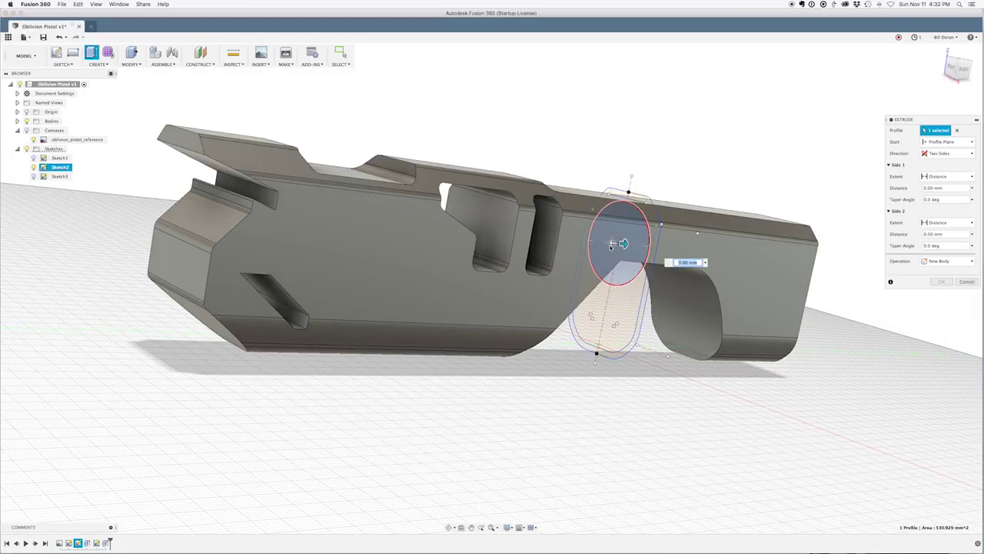
drag(569, 244, 165, 245)
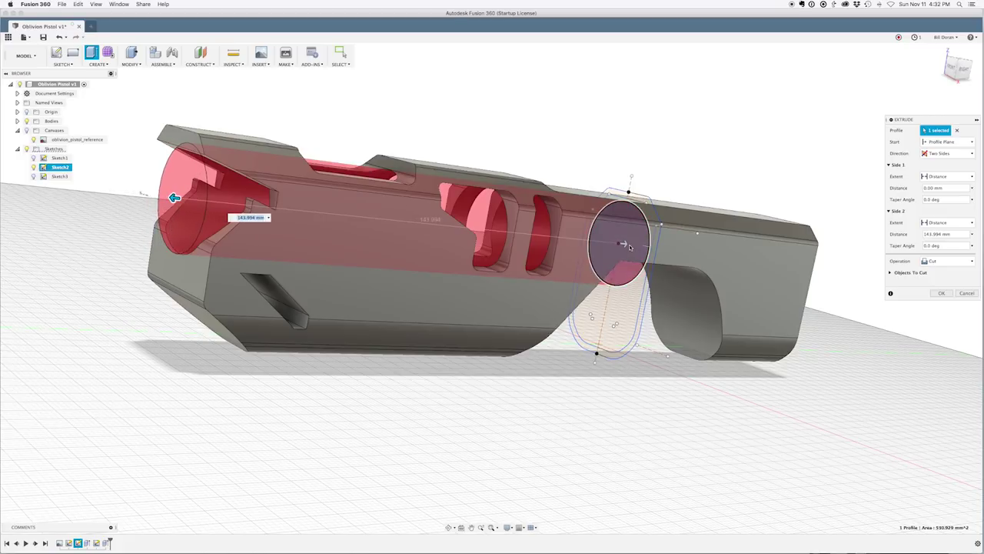
drag(623, 245, 531, 244)
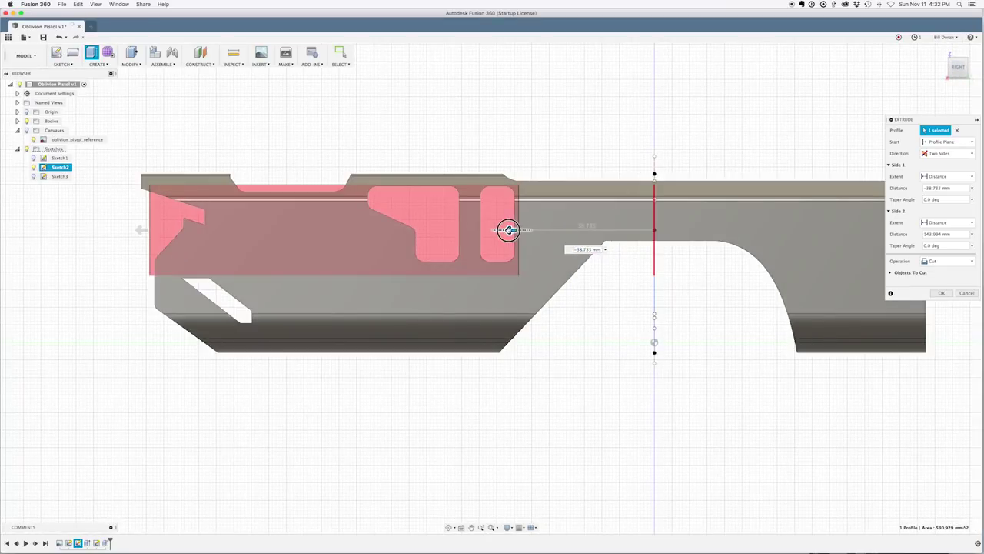
drag(510, 229, 510, 230)
drag(141, 230, 156, 230)
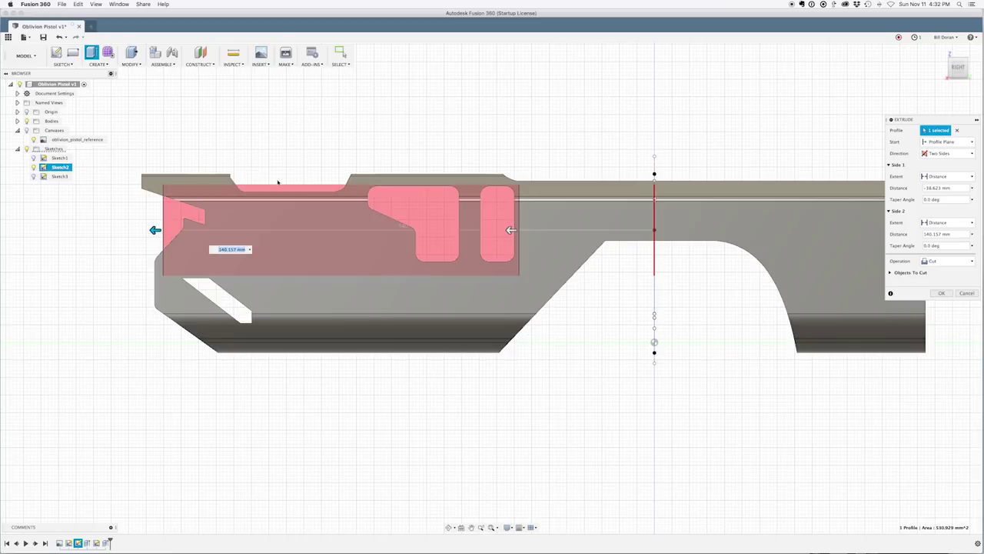
click(955, 262)
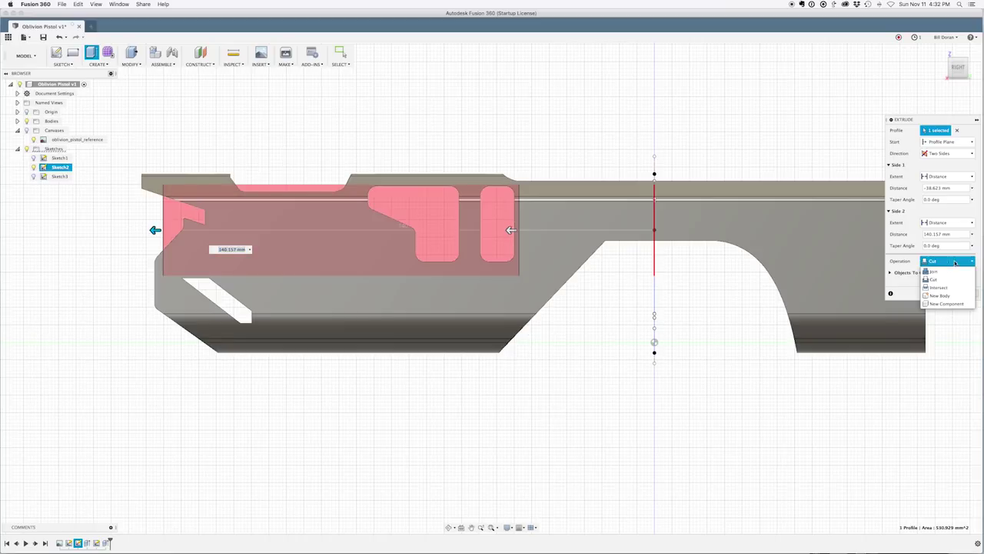
click(938, 296)
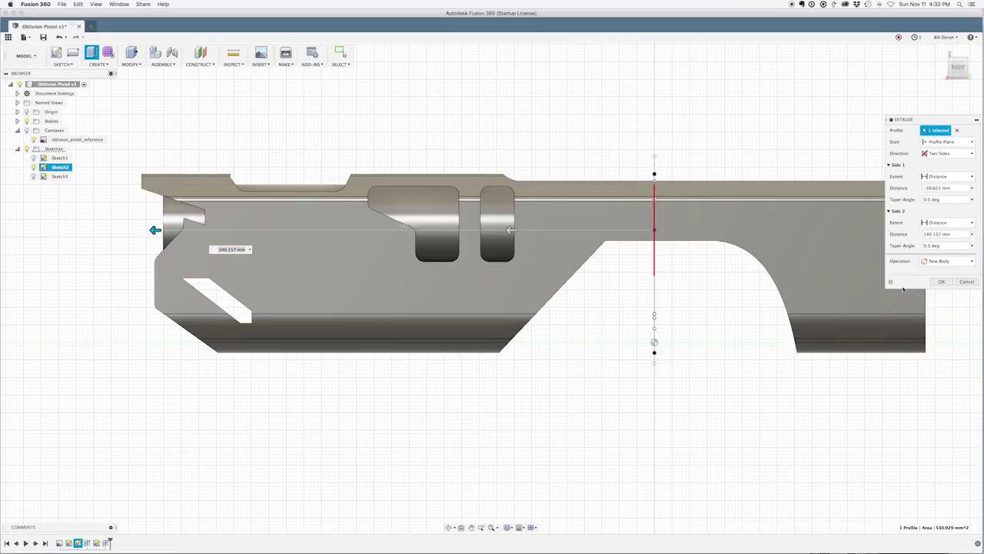
click(940, 282)
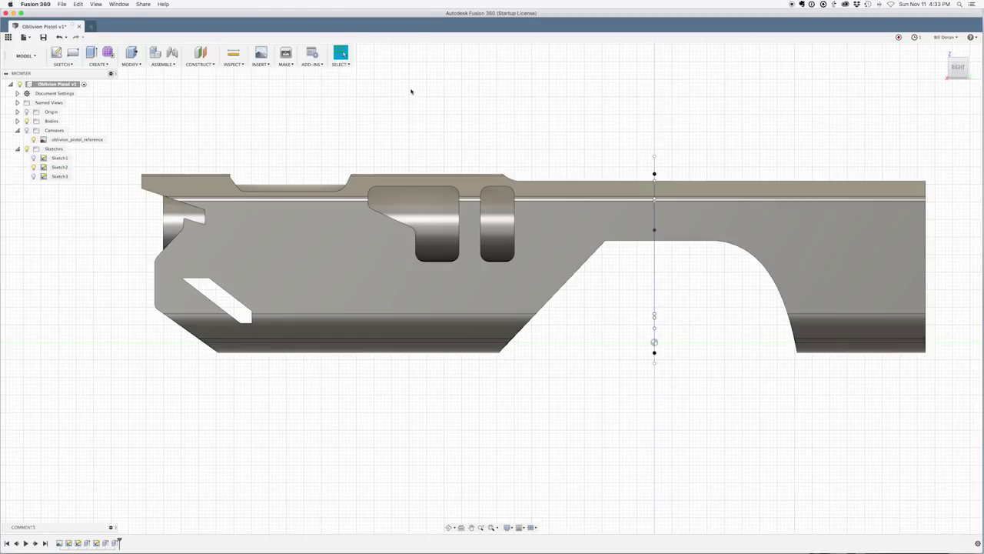
- Start a two-sided Extrude of the front sketch's circle and inner outline profiles, with Side 2 reaching about 153.2 mm past the muzzle
shift+middle_drag(409, 107, 410, 124)
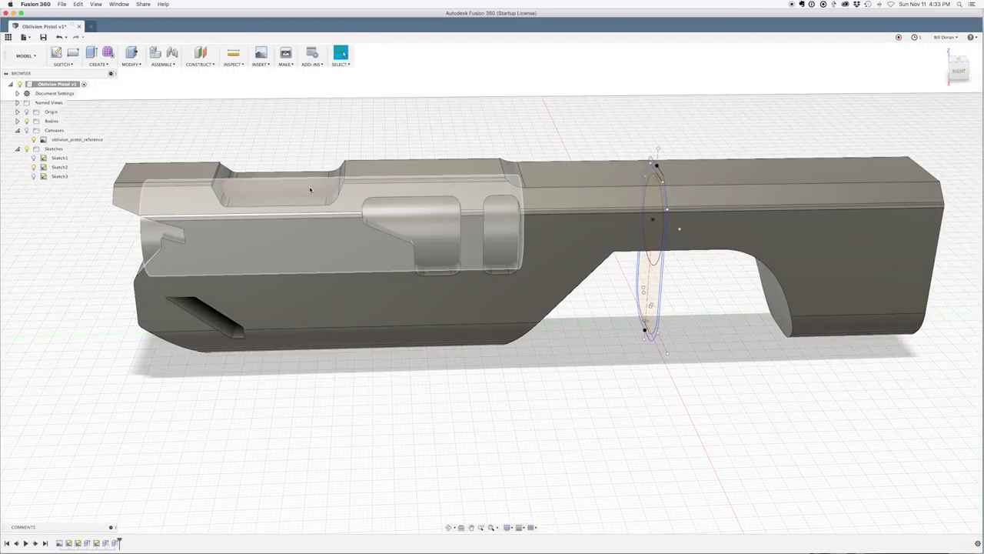
shift+middle_drag(346, 110, 387, 165)
key(Escape)
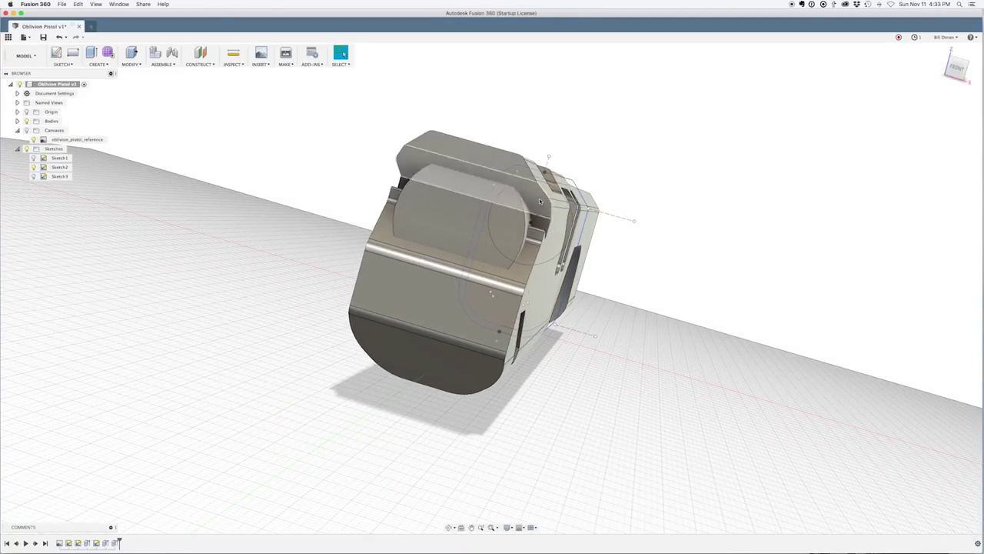
shift+middle_drag(709, 117, 613, 283)
click(616, 280)
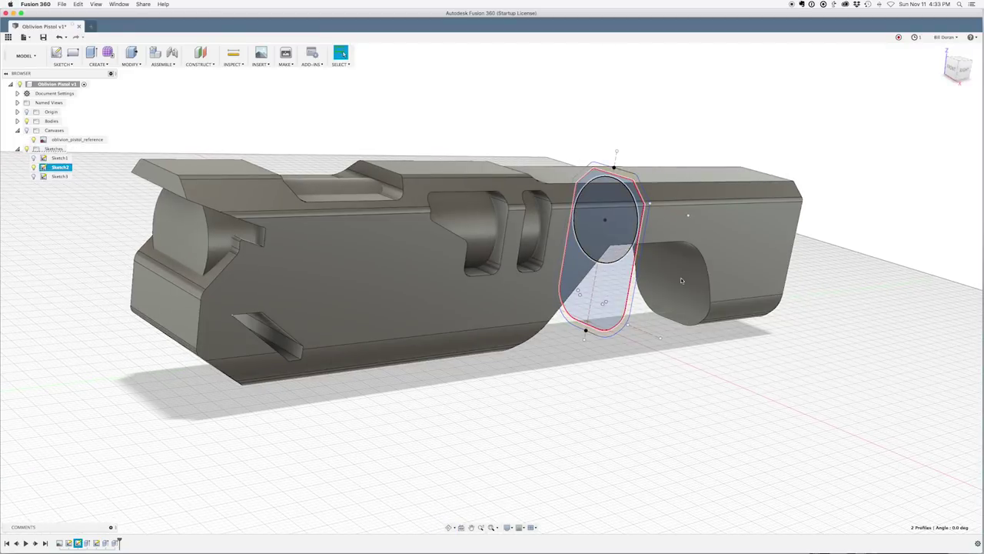
key(e)
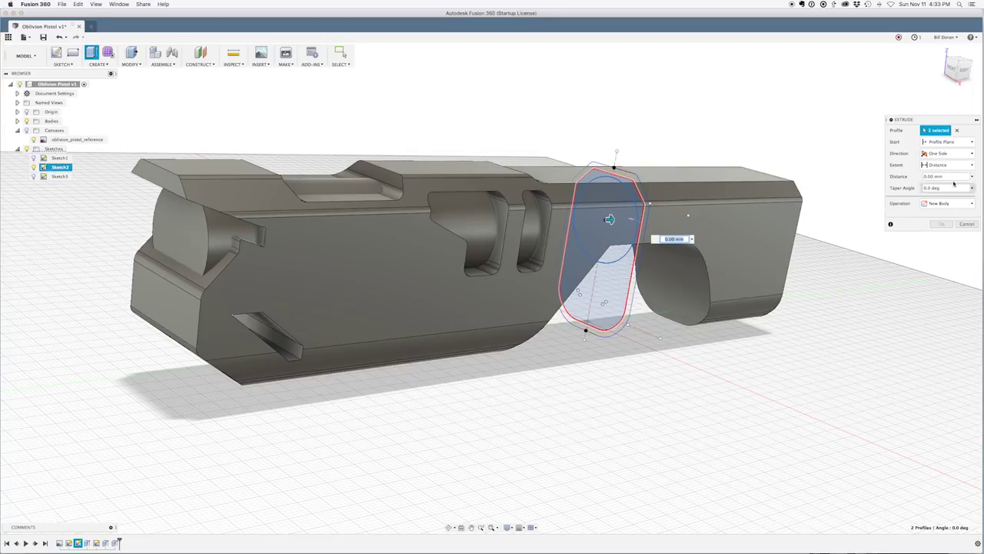
click(952, 154)
click(950, 174)
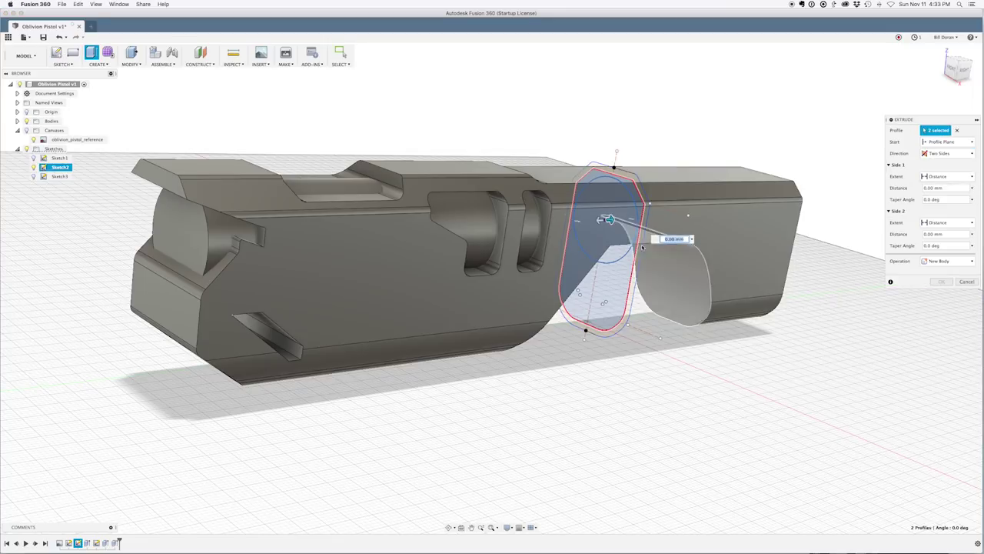
drag(599, 222, 114, 245)
shift+middle_drag(469, 112, 448, 108)
click(961, 70)
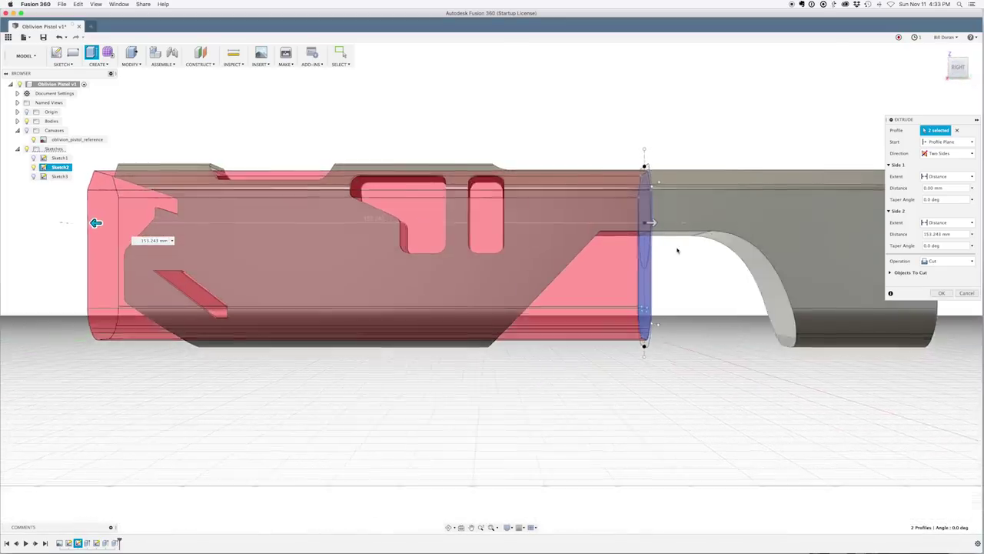
- Set Side 1 to about -112.4 mm, just behind the diagonal slot, and create the extrusion as a new body
drag(631, 225, 246, 254)
scroll(234, 303, up, 6)
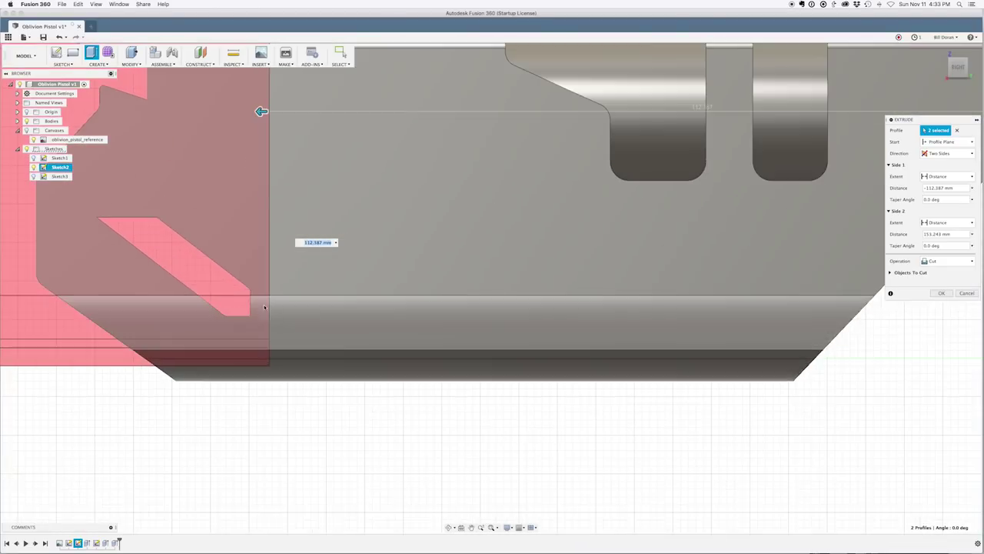
scroll(446, 256, down, 7)
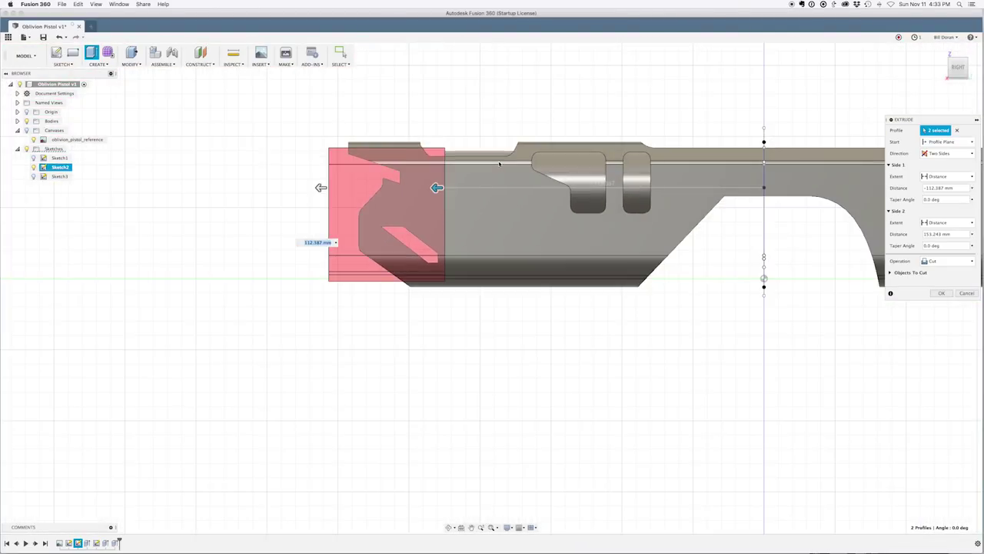
click(959, 260)
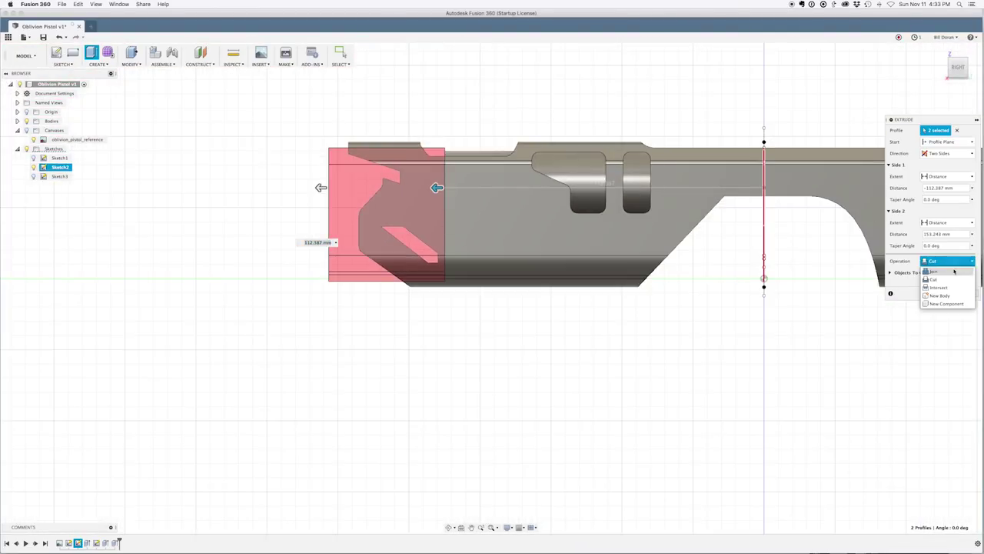
click(939, 295)
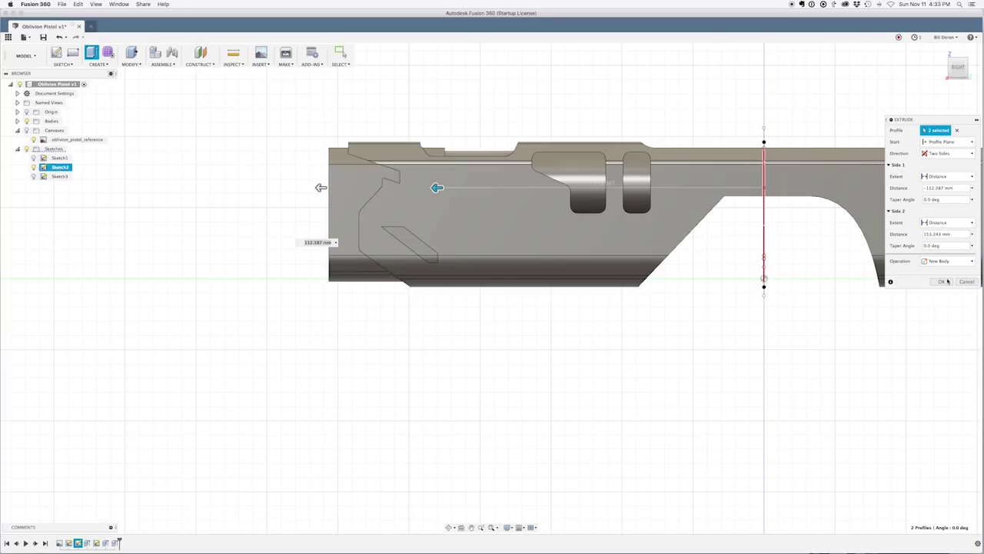
click(944, 282)
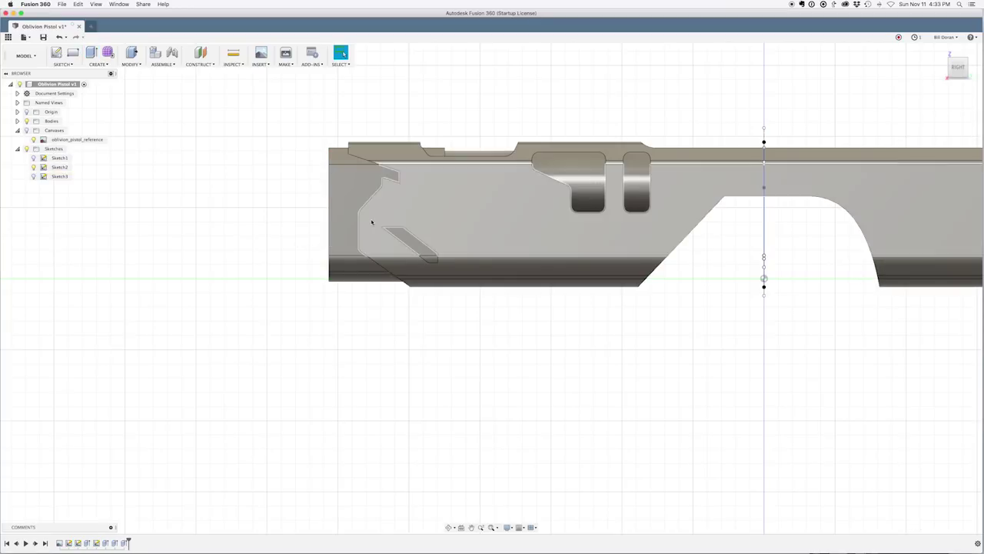
- Create a sketch on the side plane and draw a vertical line from above the top rail down to the diagonal slot's upper corner
middle_drag(460, 90, 433, 99)
scroll(323, 131, up, 2)
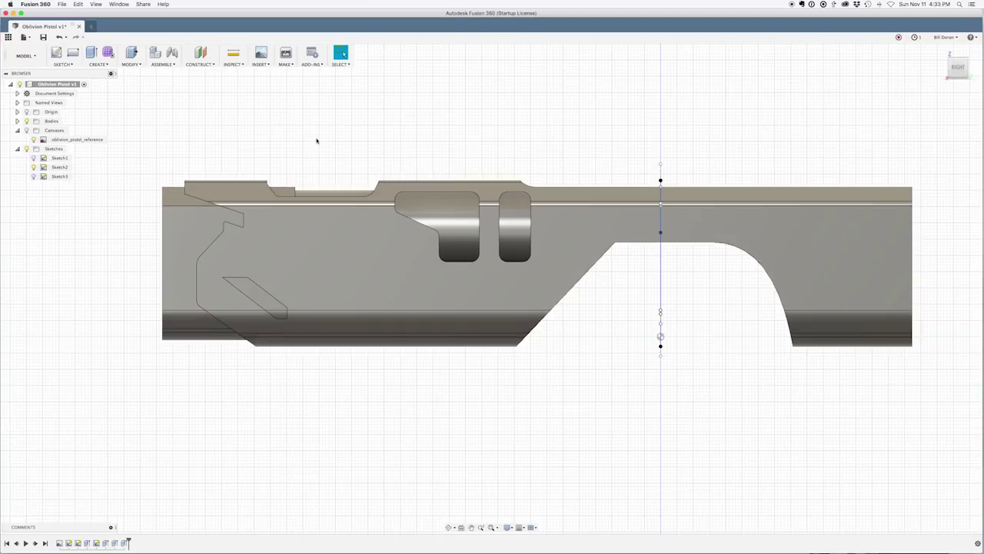
click(62, 64)
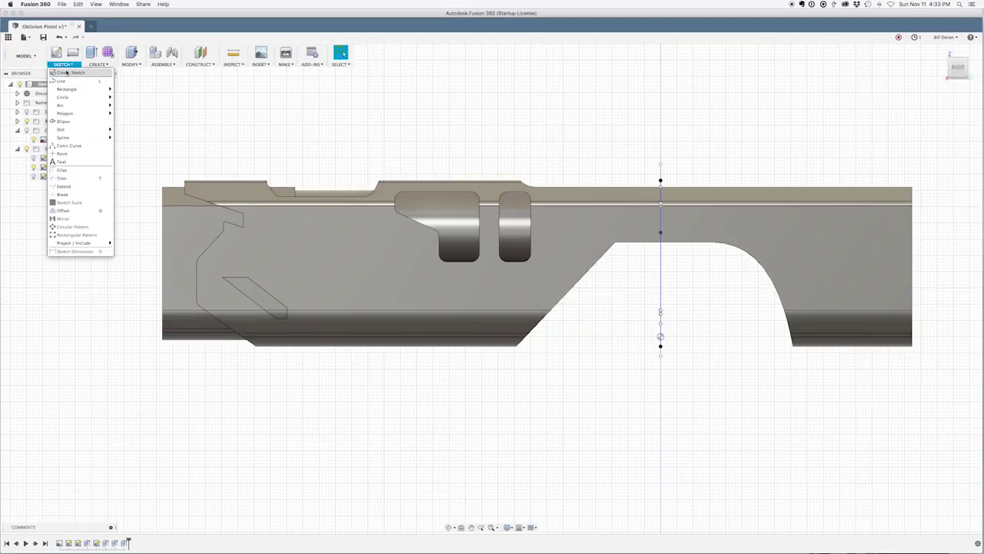
click(66, 76)
click(682, 315)
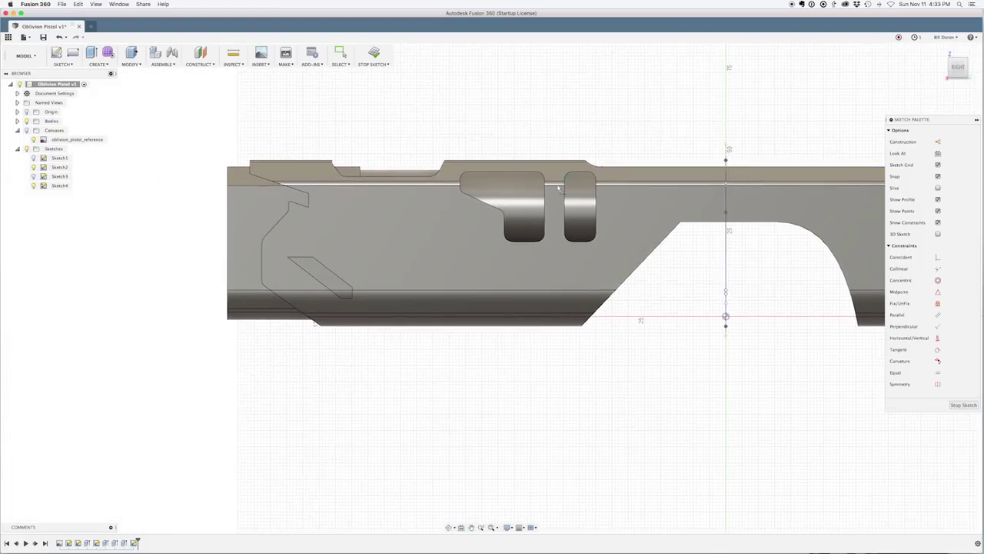
scroll(354, 162, up, 4)
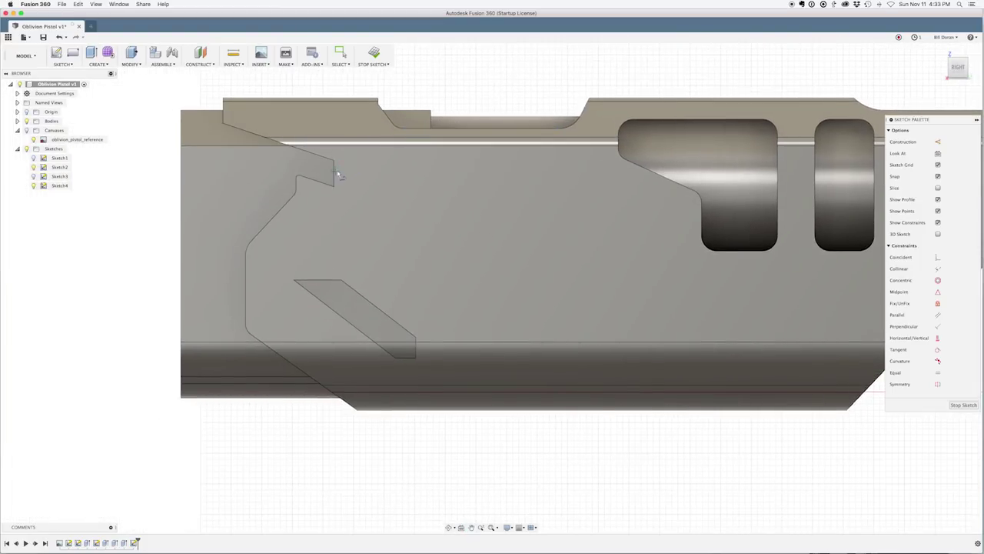
click(347, 85)
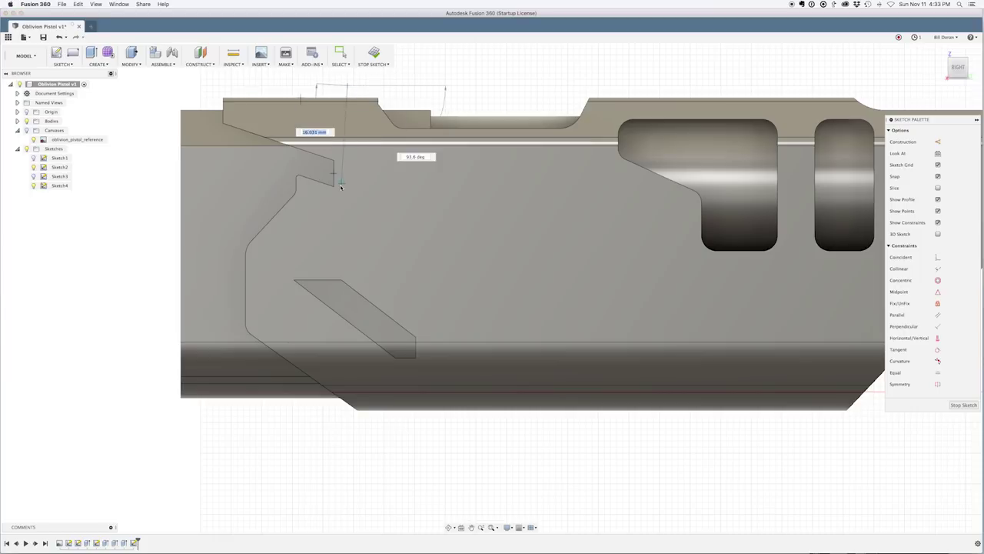
click(348, 274)
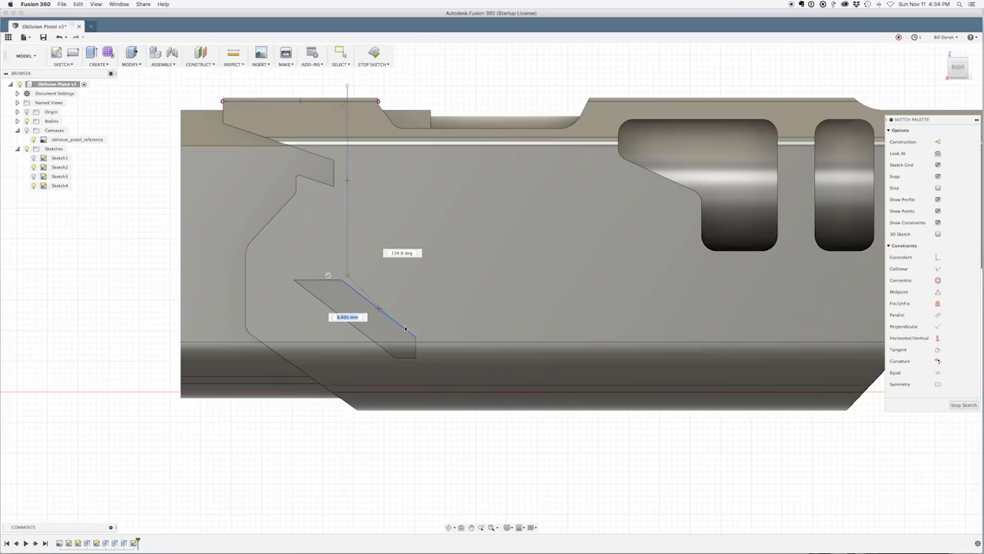
- Continue the outline diagonally along the slot to below the body, close it above the top rail, and finish the sketch
scroll(539, 425, up, 3)
click(538, 422)
scroll(569, 412, down, 3)
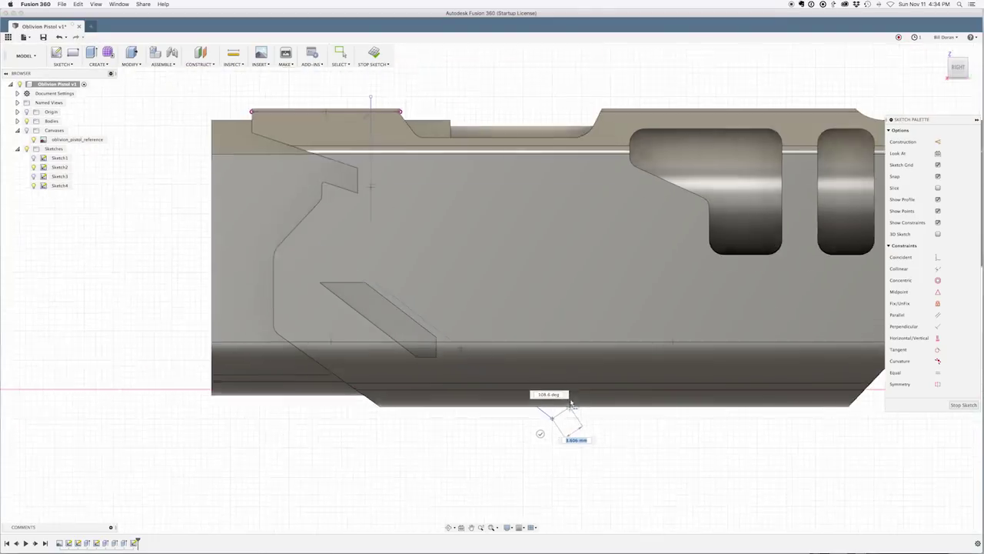
scroll(571, 403, down, 3)
click(555, 185)
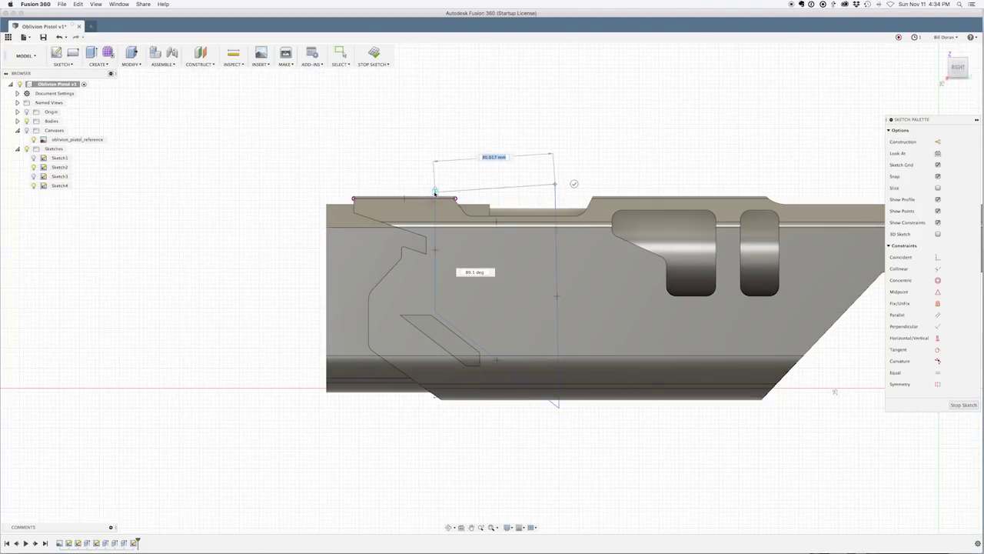
click(435, 191)
click(373, 53)
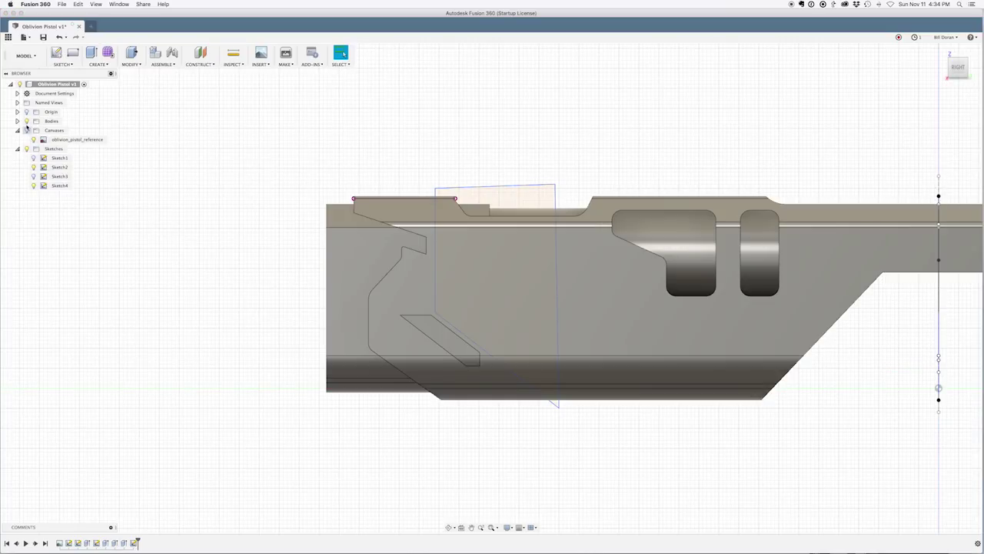
- Rename Body2 as Barrel and Body1 as Gun Body, and hide both bodies
click(18, 122)
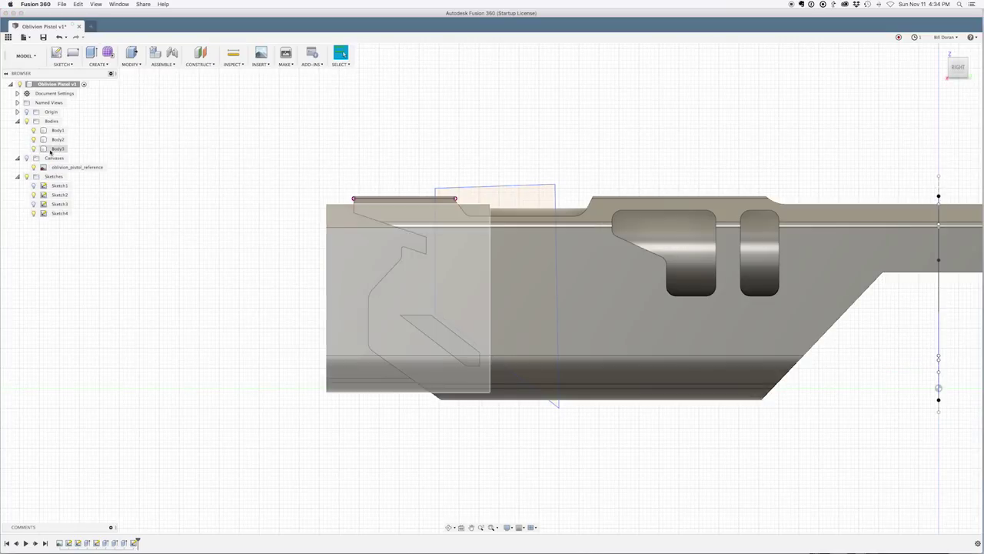
click(54, 140)
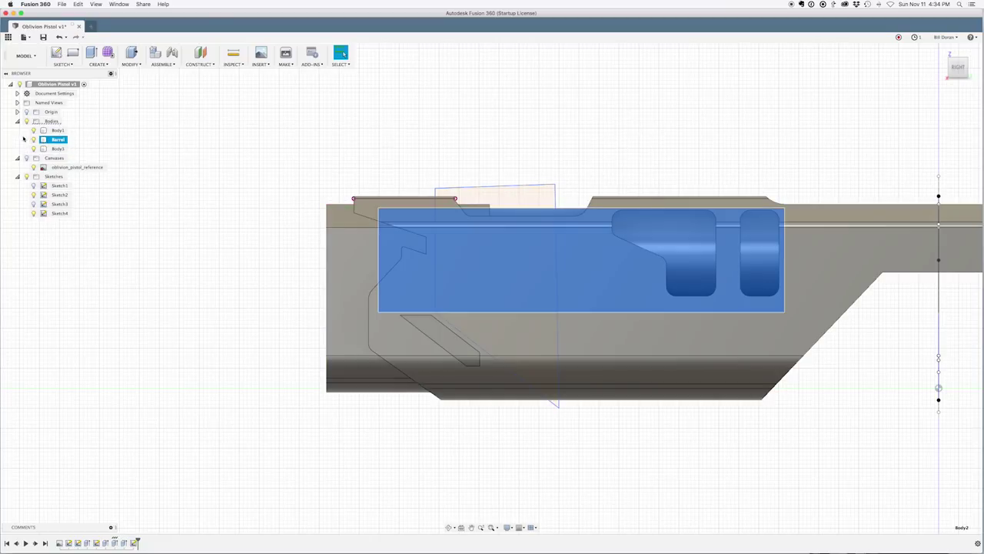
double_click(57, 130)
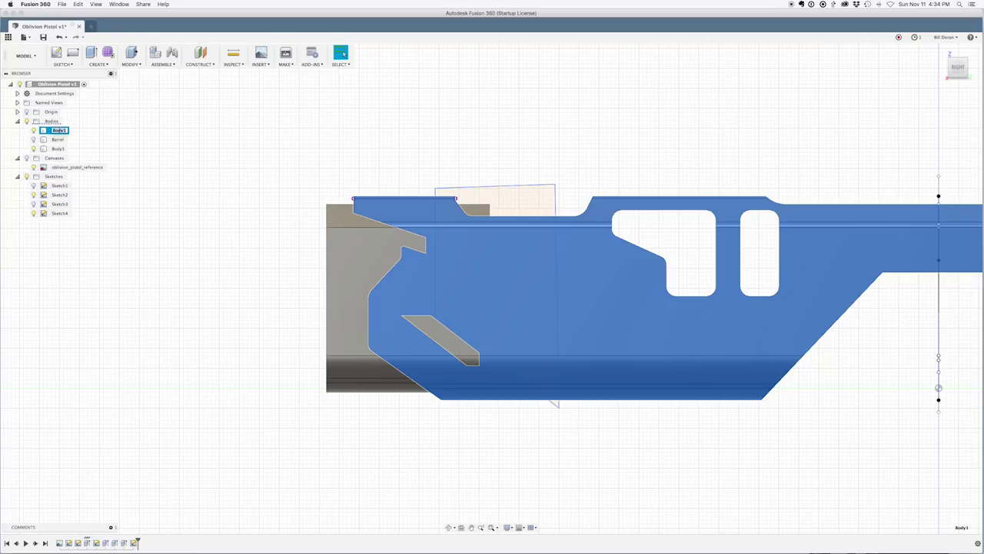
text(Gun Body)
key(Return)
click(33, 129)
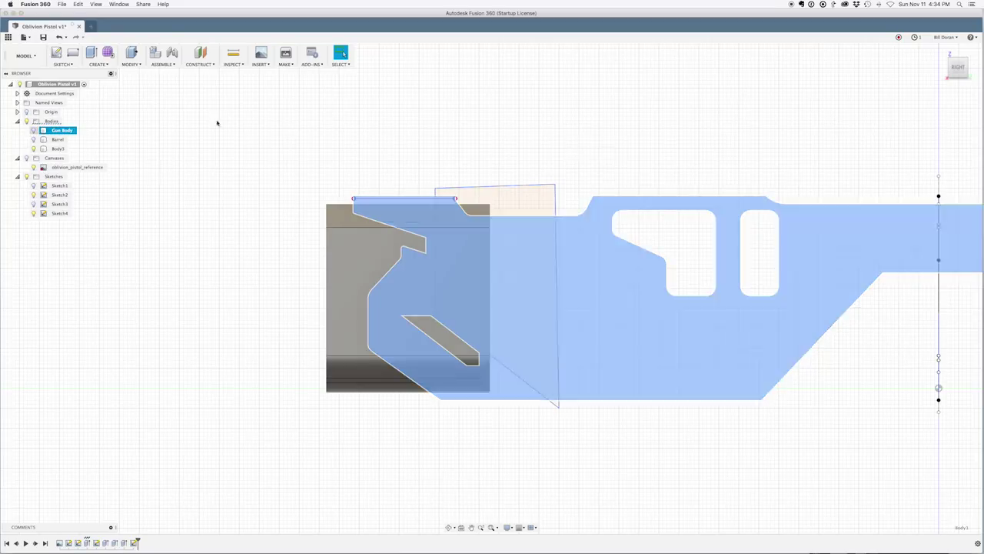
- Extrude the angled profile symmetrically by about 40.8 mm as a cut through Body3
click(534, 223)
key(e)
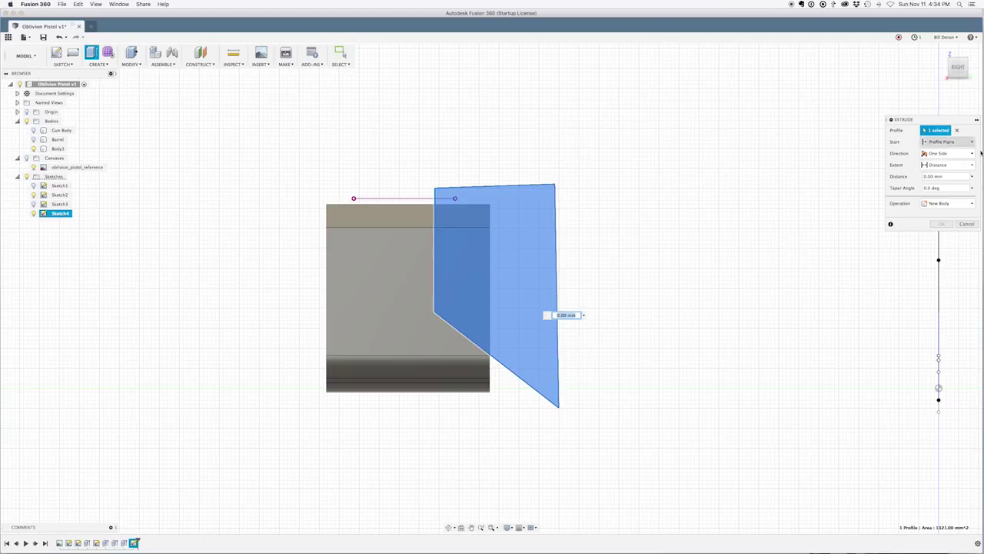
click(961, 154)
click(951, 180)
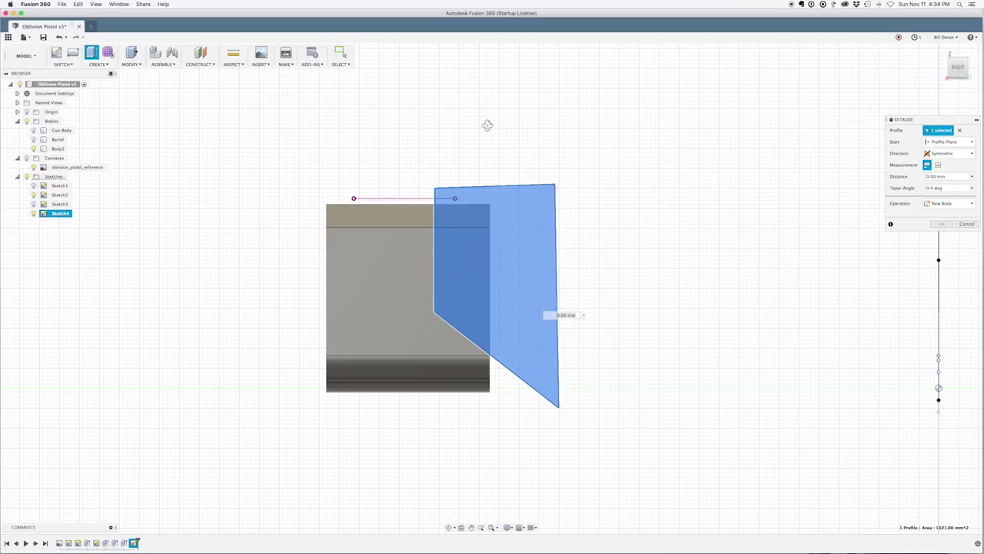
shift+middle_drag(487, 121, 495, 154)
drag(497, 285, 520, 407)
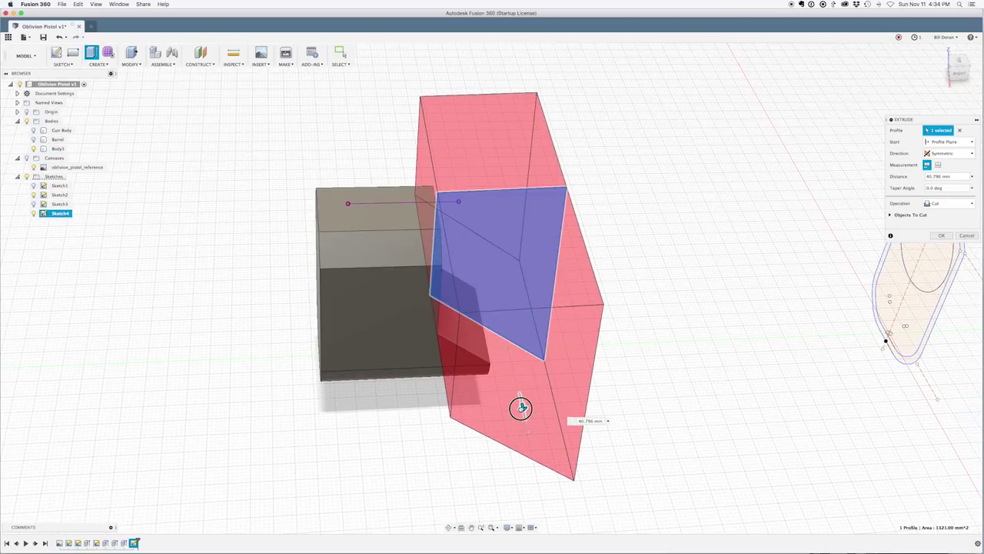
click(941, 235)
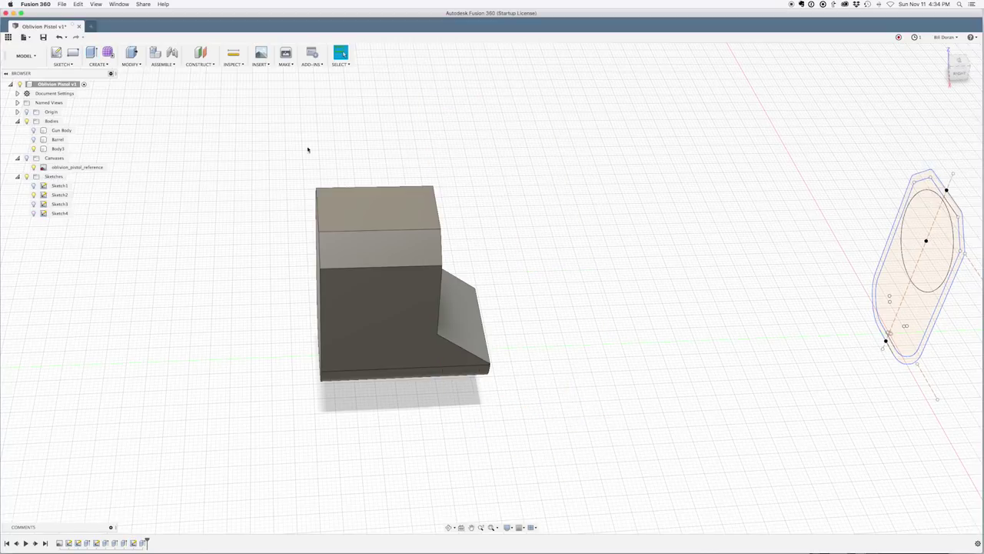
- Show the gun body and use Combine to cut Body3 out of it without keeping the tool body
click(34, 131)
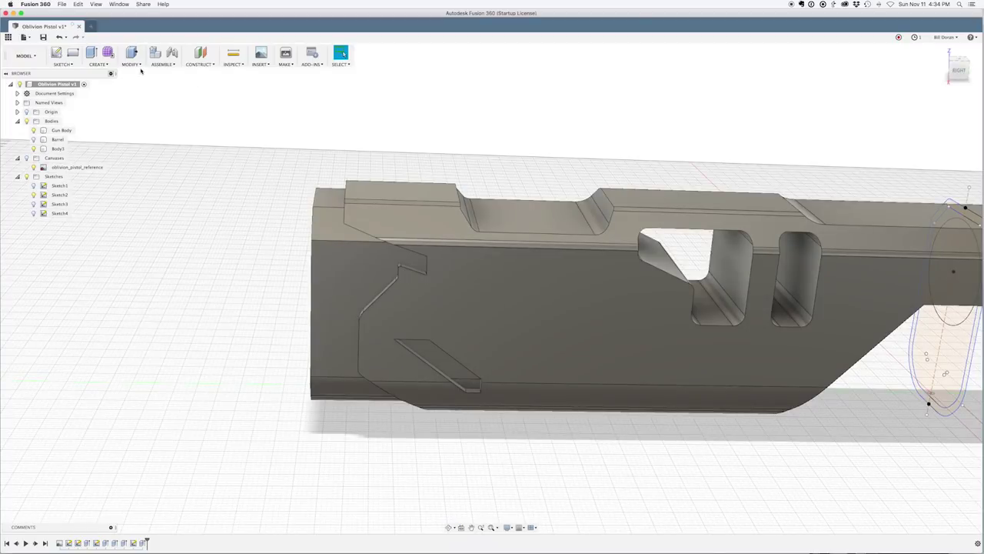
click(139, 65)
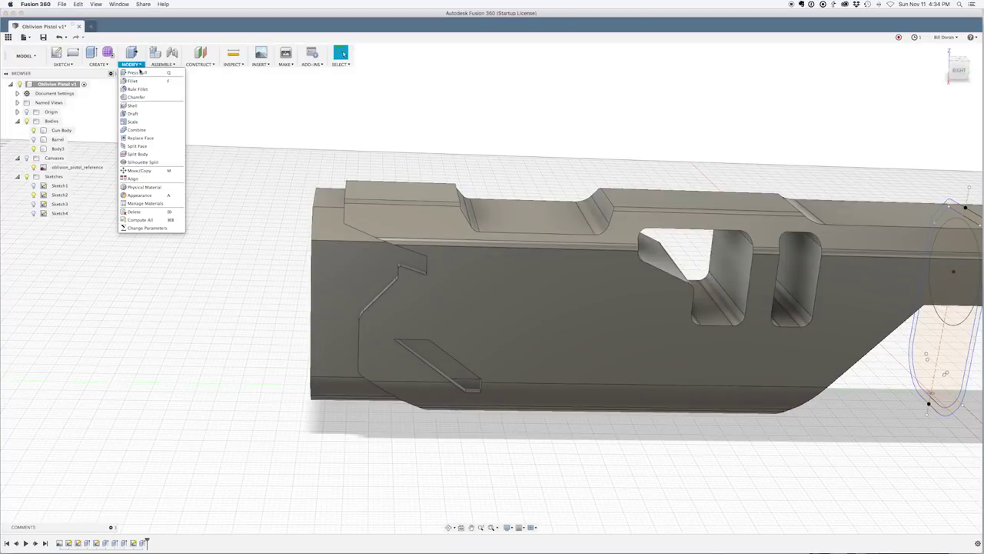
click(140, 128)
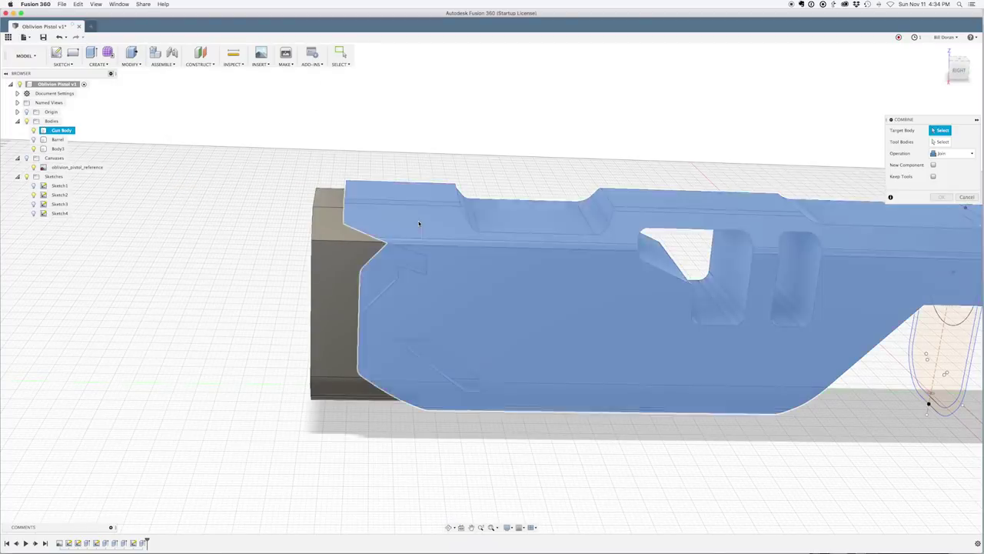
click(422, 219)
click(338, 261)
click(952, 153)
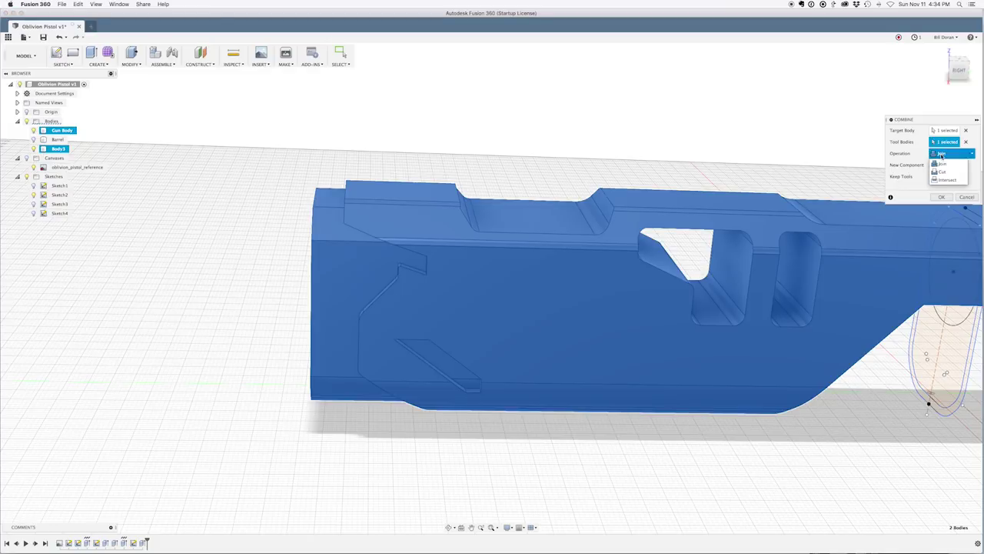
click(942, 166)
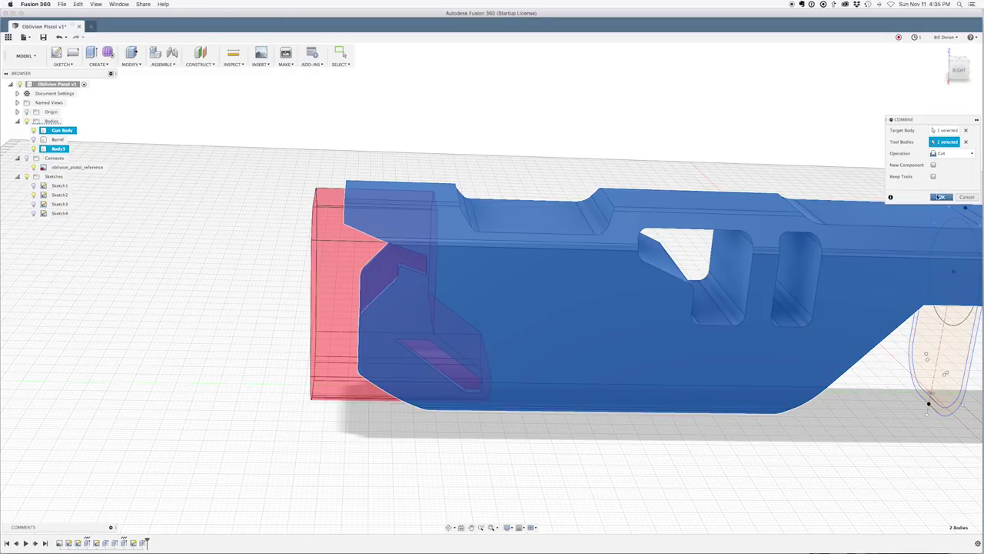
click(941, 197)
- Show the Barrel body and examine how it sits in the gun body's open muzzle
shift+middle_drag(492, 146, 527, 141)
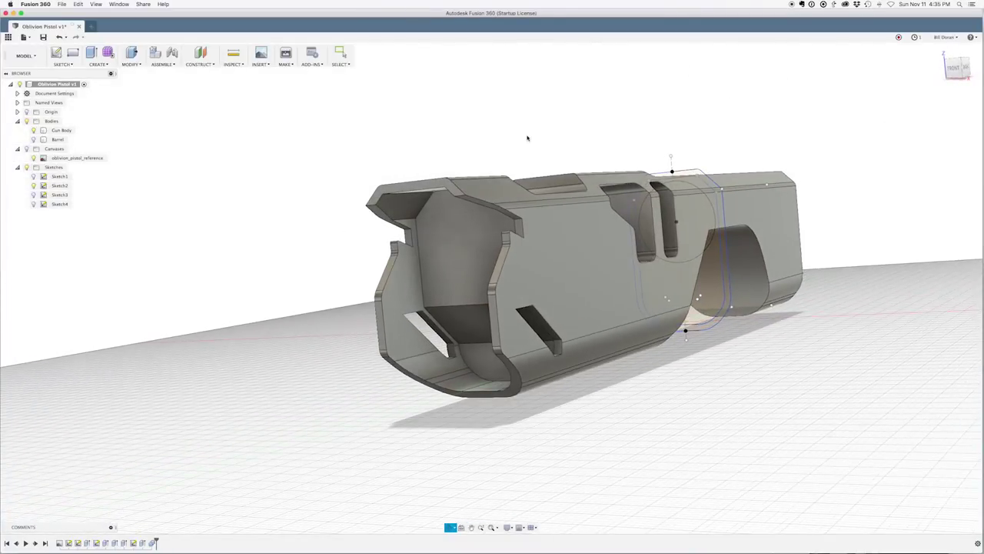
click(34, 139)
shift+middle_drag(392, 110, 407, 104)
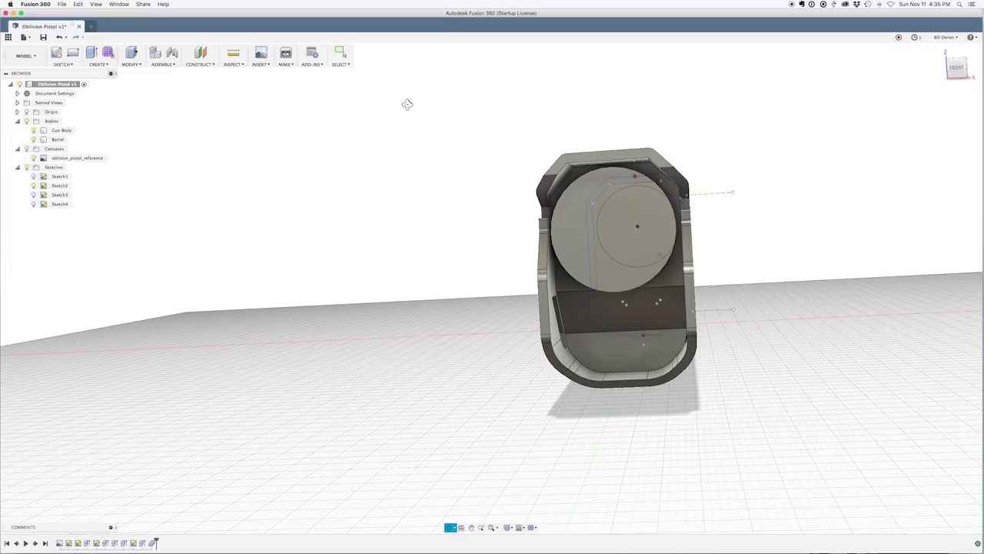
shift+middle_drag(406, 104, 395, 106)
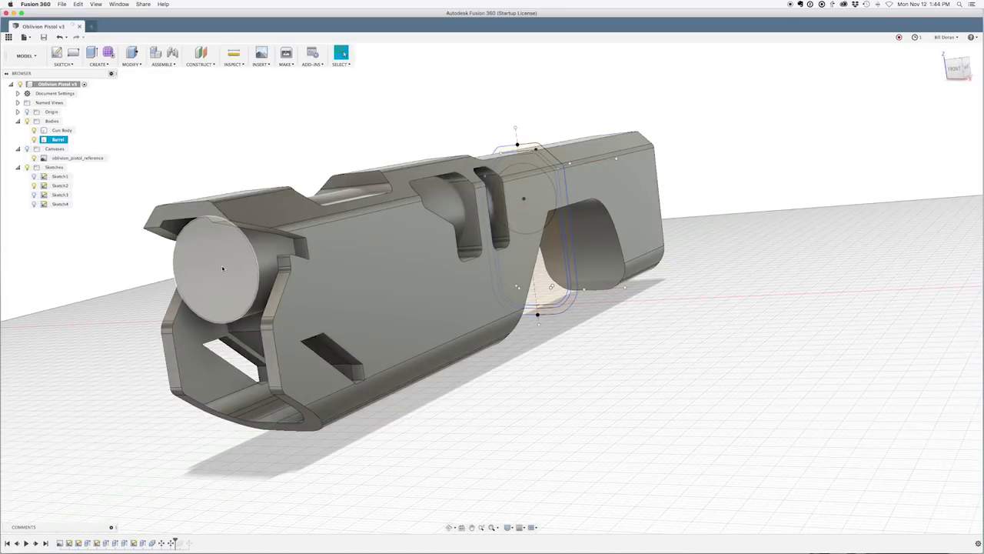
- Use Combine to cut the Barrel body out of the gun body without keeping the tool body
click(204, 175)
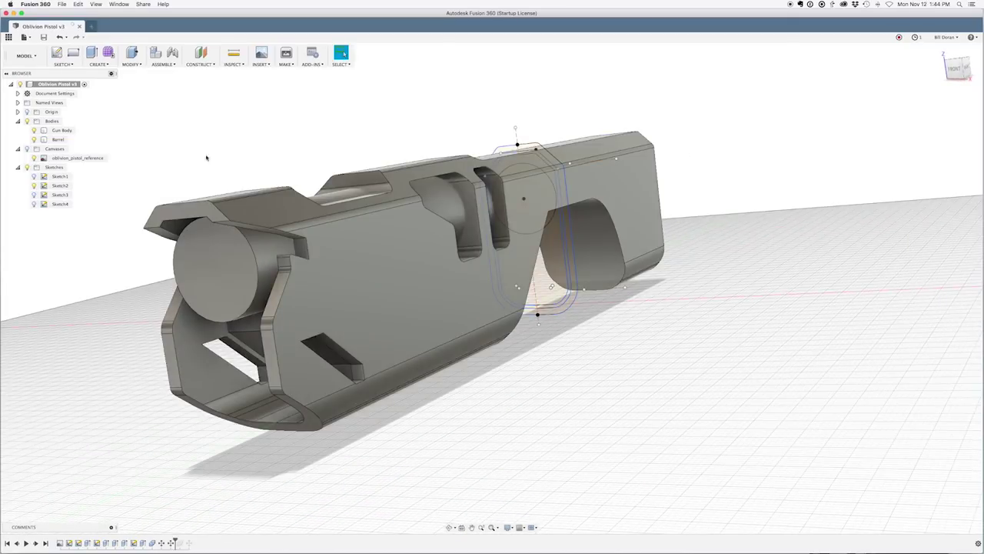
click(282, 64)
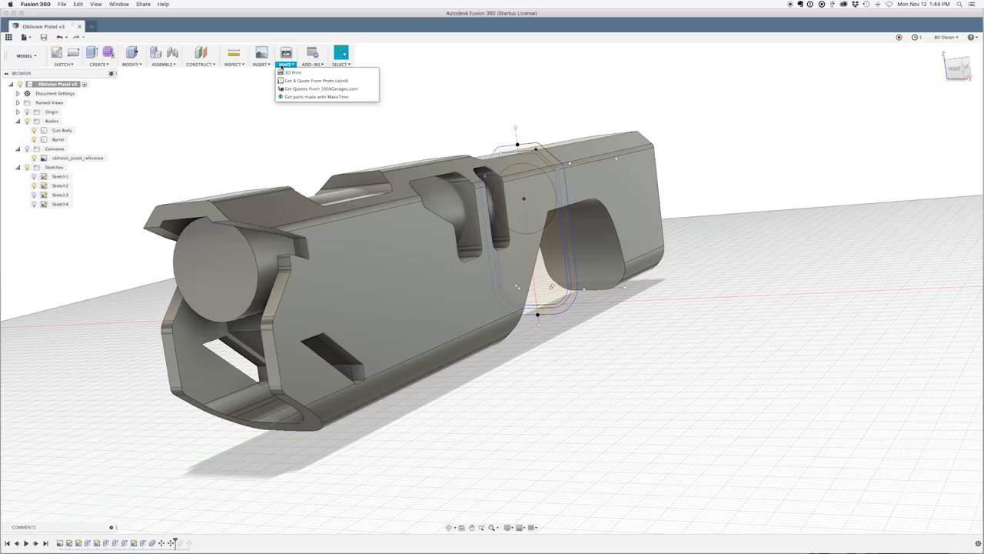
click(281, 66)
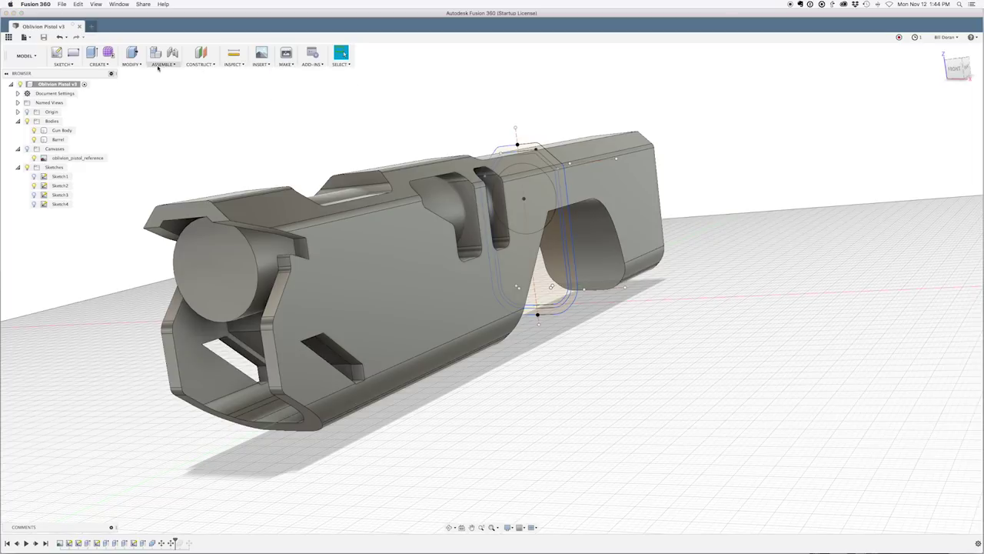
click(131, 65)
click(142, 129)
click(451, 163)
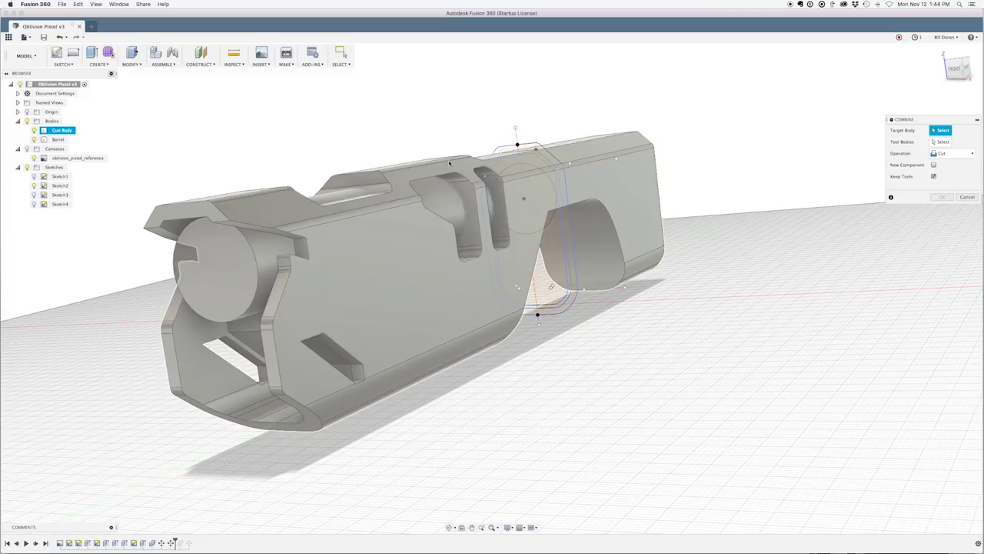
click(58, 139)
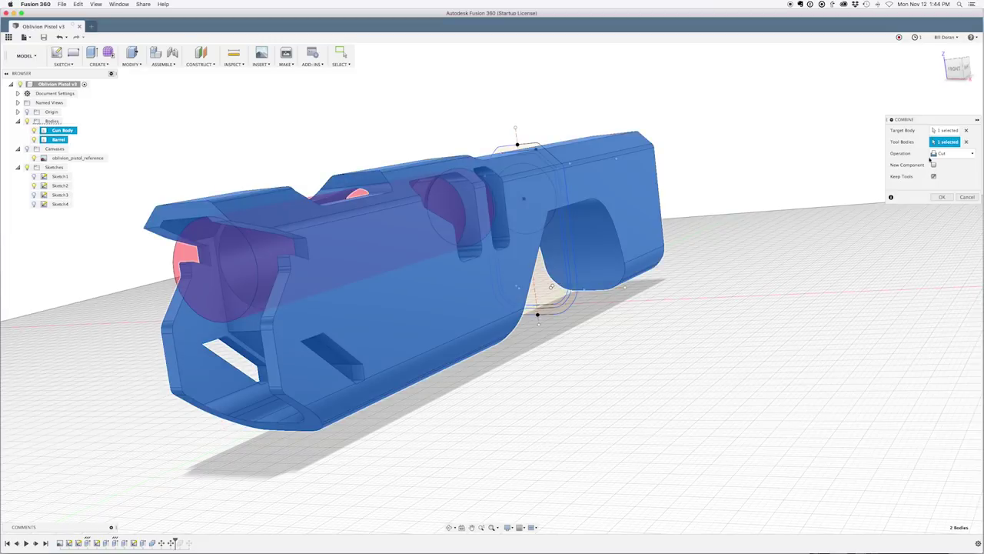
click(943, 198)
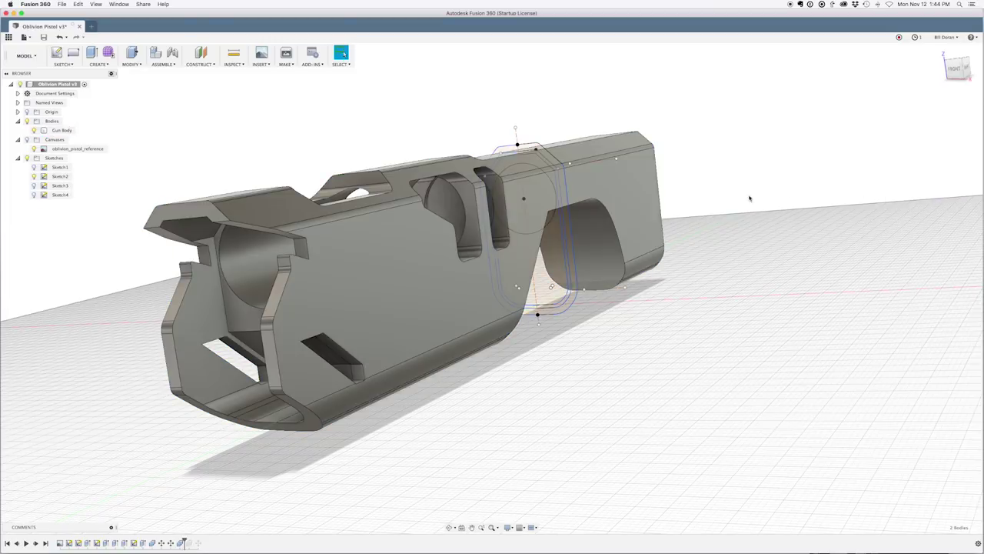
- Hide the sketches and start a 20.8 mm diameter cylinder on the circular face at the rear of the barrel cavity
shift+middle_drag(332, 154, 348, 156)
click(27, 158)
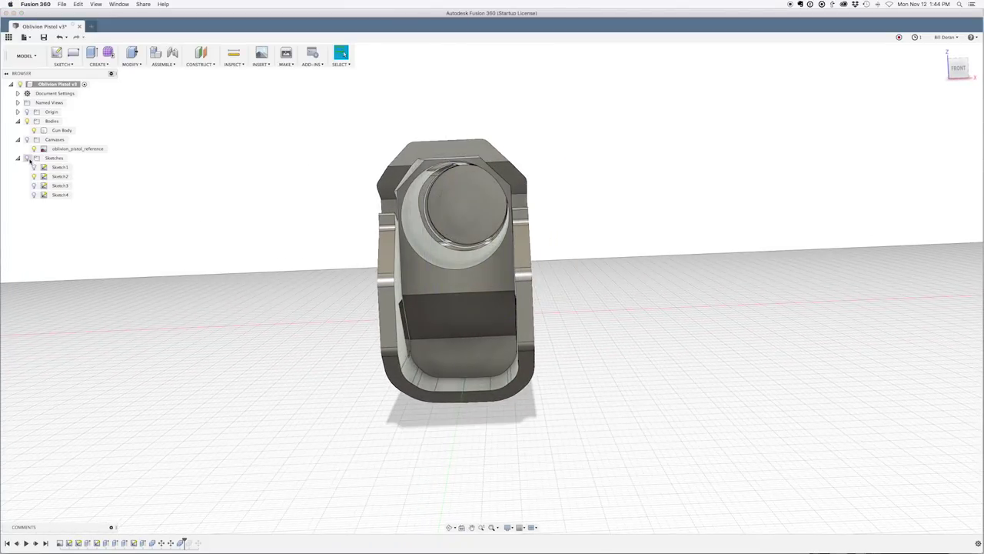
click(477, 191)
shift+middle_drag(612, 169, 613, 169)
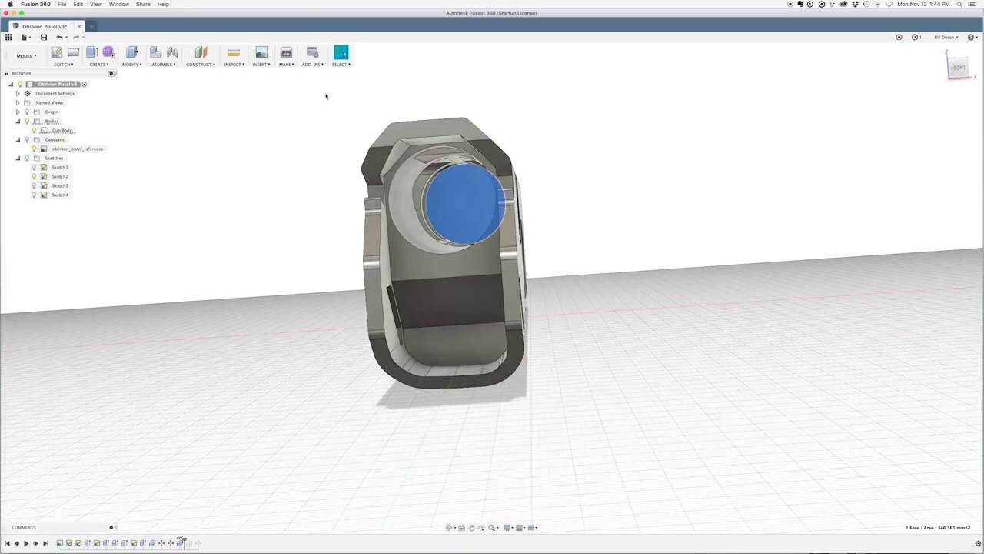
click(100, 64)
click(108, 146)
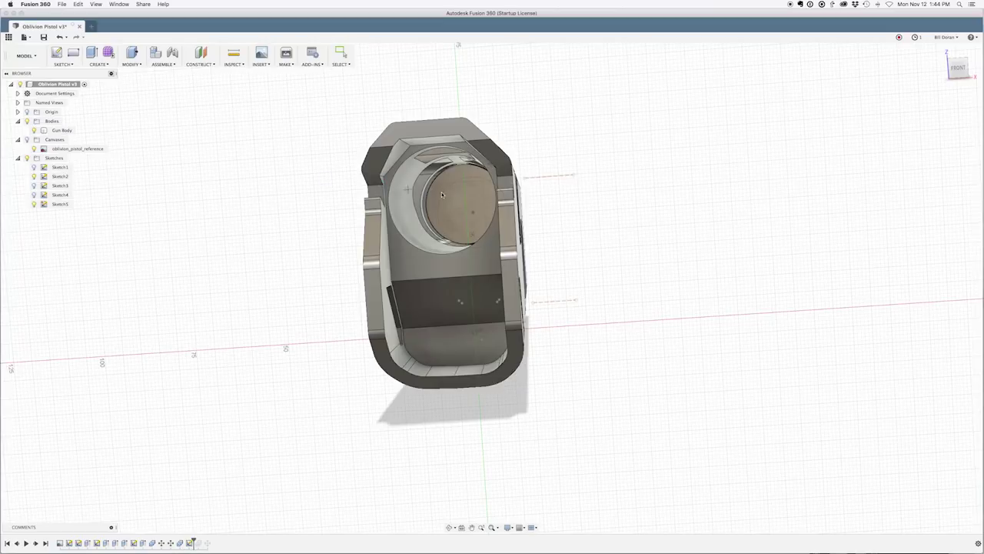
click(466, 183)
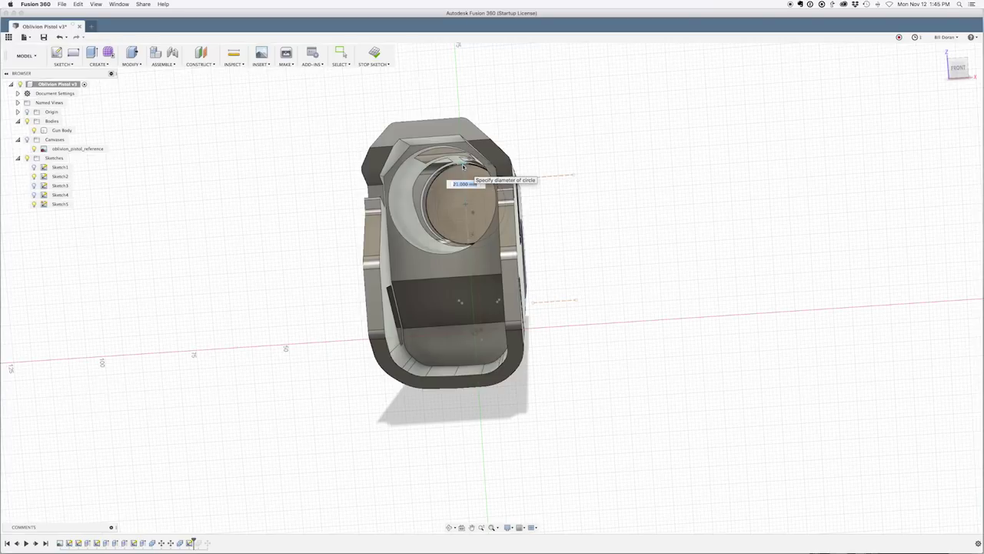
text(20.8)
key(Return)
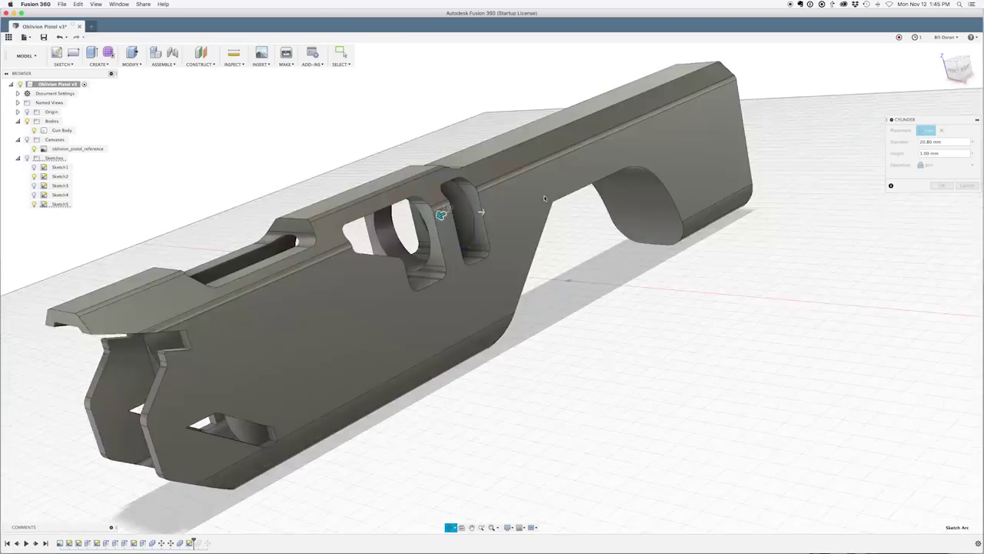
- Extend the cylinder forward to just short of the gun body's front side edges and make it a new body
drag(441, 214, 104, 360)
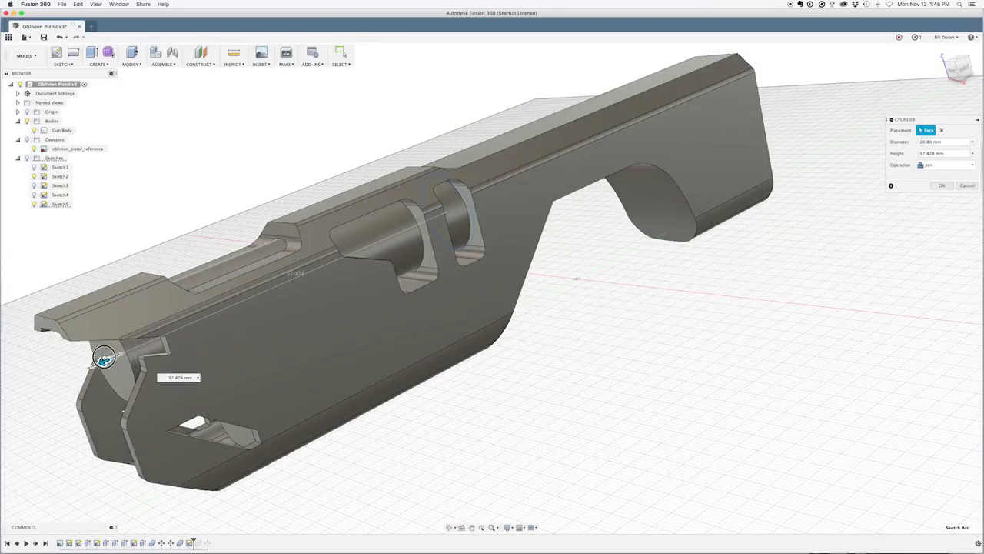
click(946, 165)
click(941, 199)
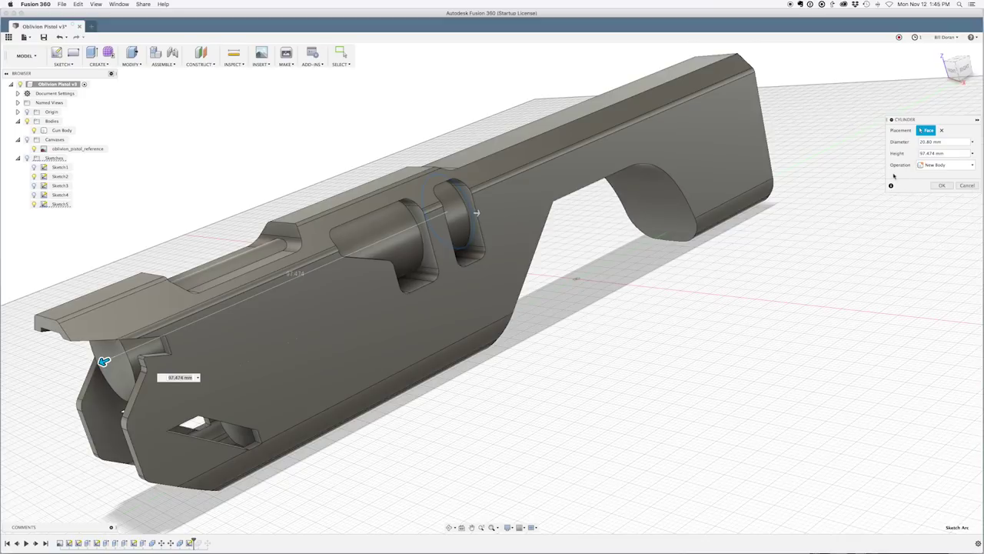
click(964, 72)
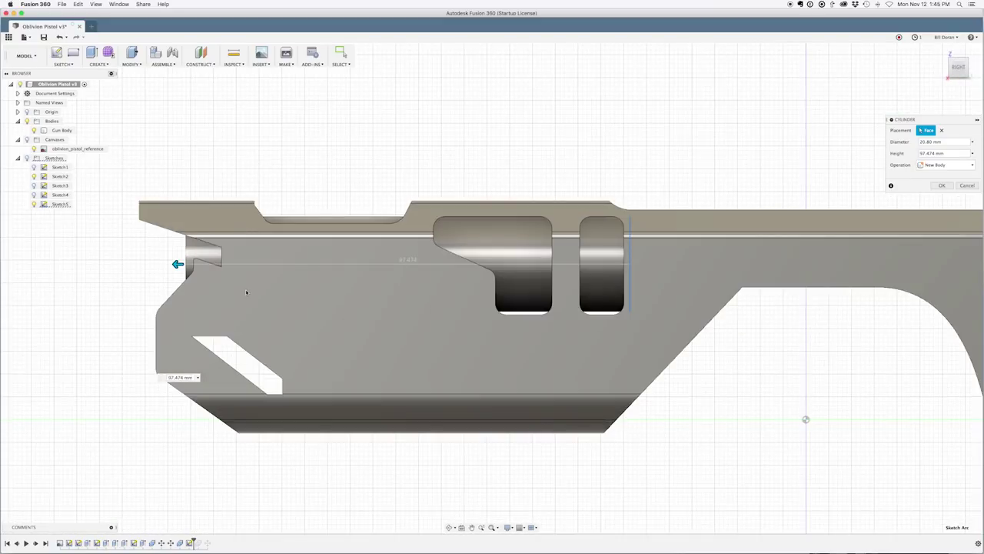
drag(177, 263, 160, 263)
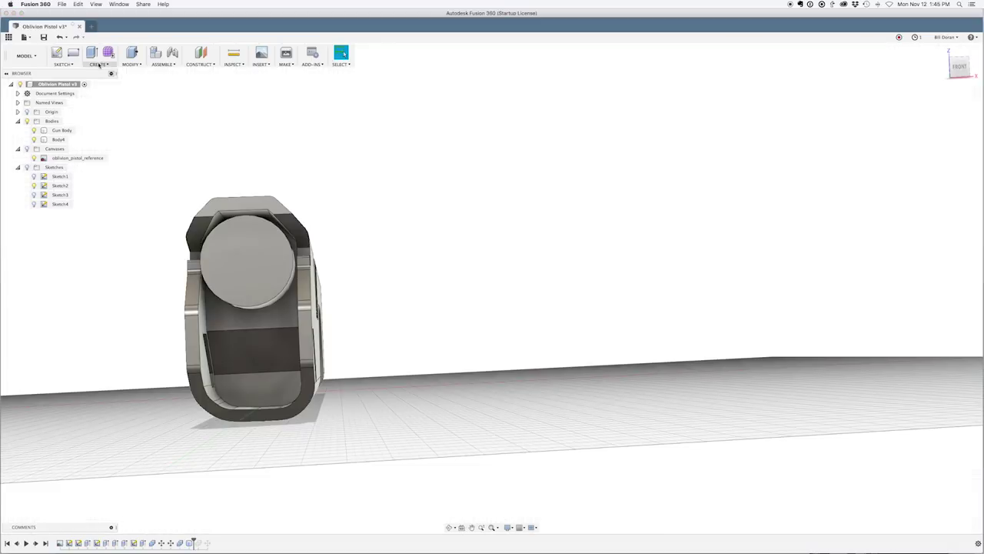
- Cut an 18 mm diameter cylindrical bore 20 mm deep into the front face of the new barrel cylinder
click(99, 64)
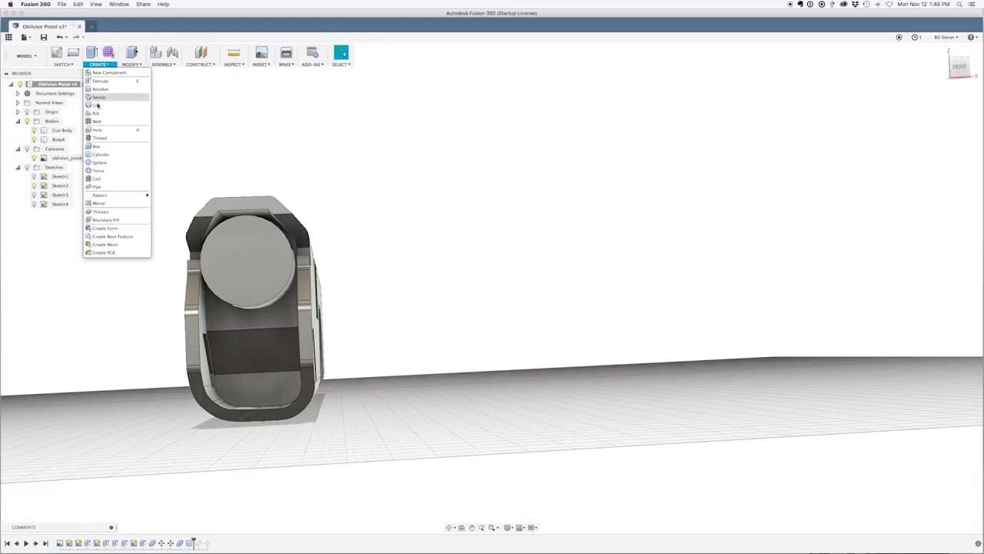
click(99, 155)
click(259, 261)
click(246, 258)
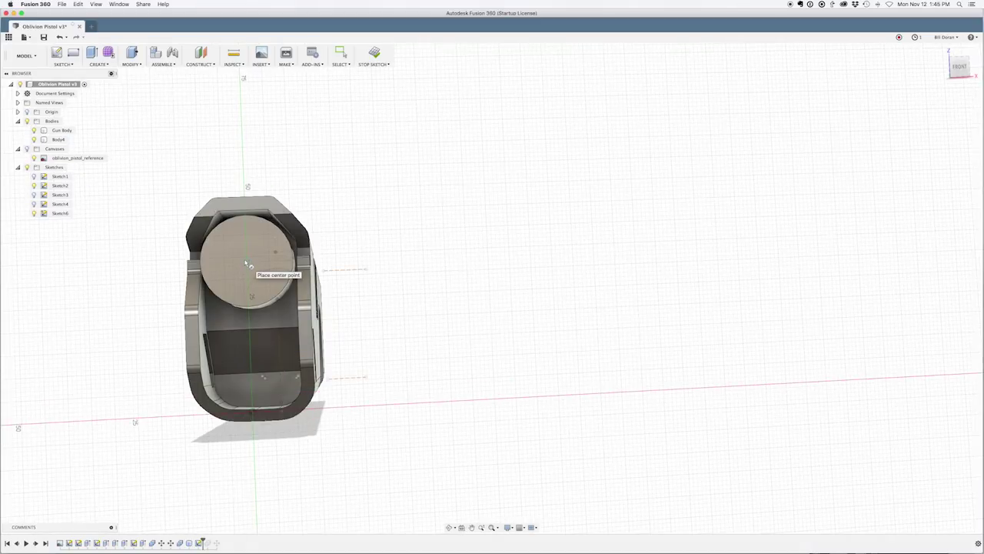
click(245, 221)
shift+middle_drag(292, 211, 260, 199)
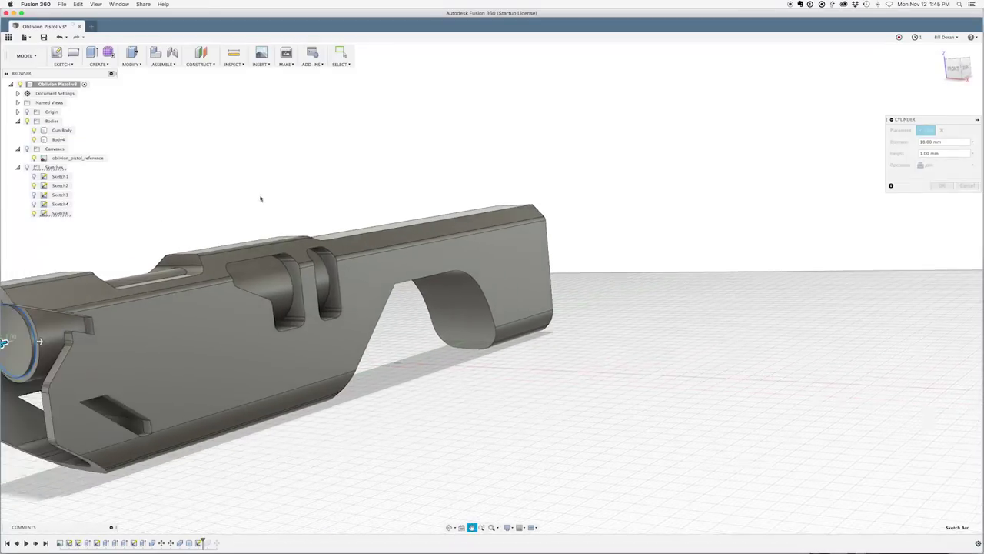
drag(61, 330, 153, 312)
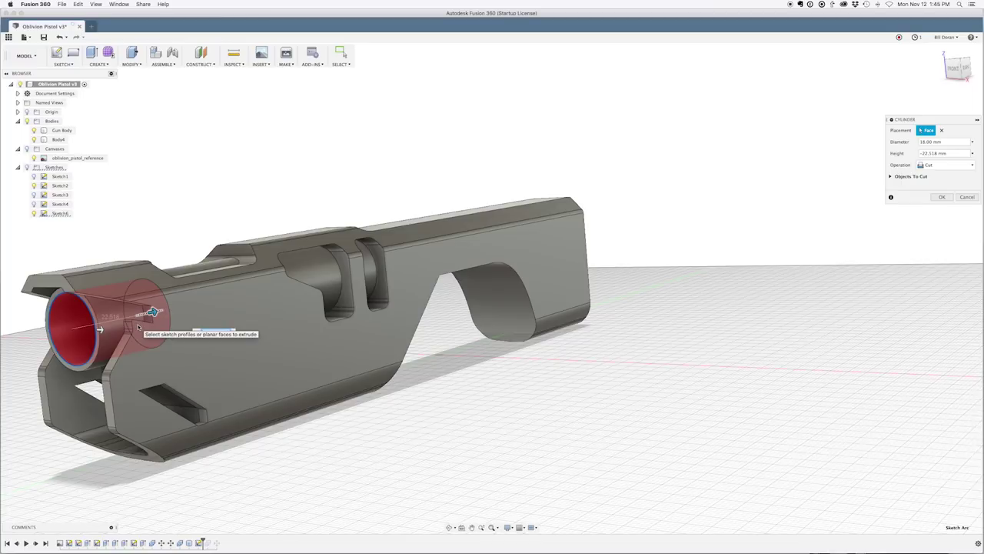
text(-20)
key(Return)
- Toggle Body4's visibility to check its fit inside the gun body, and rename it Barrel
shift+middle_drag(377, 286, 375, 260)
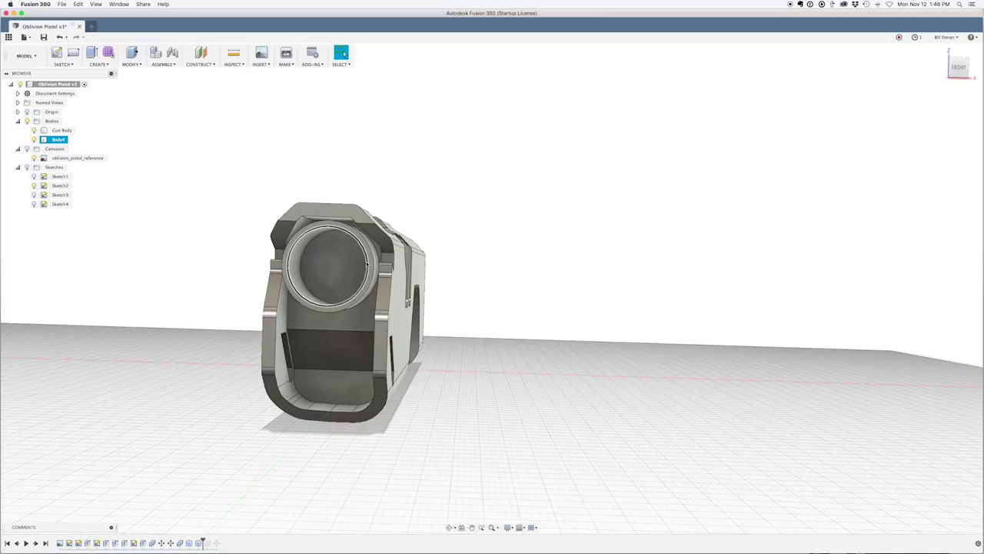
scroll(434, 246, down, 2)
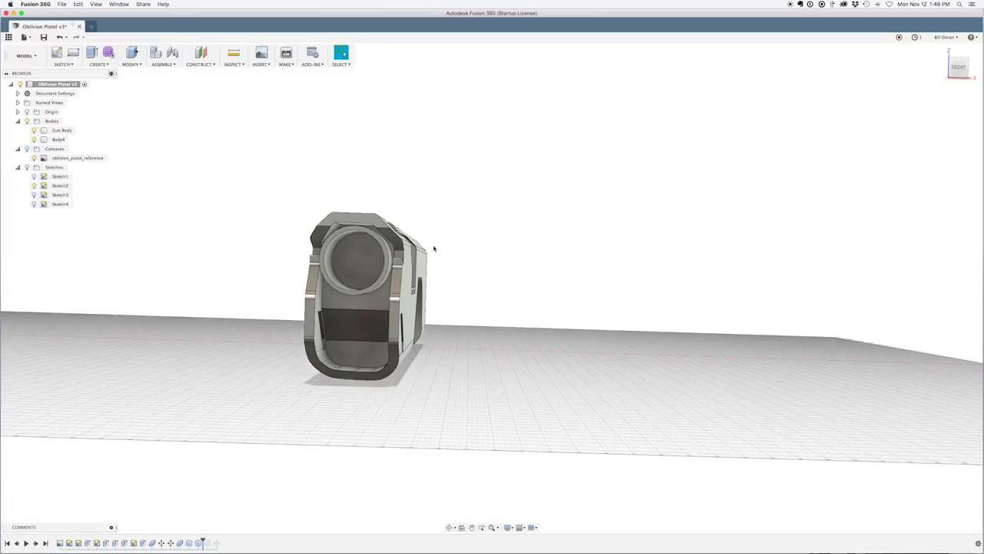
scroll(433, 249, up, 3)
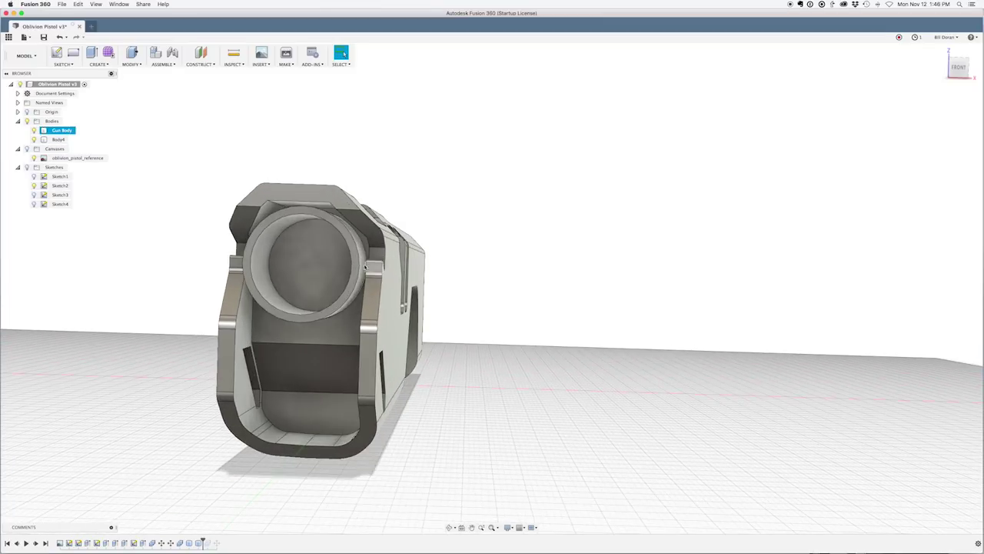
click(34, 140)
click(35, 139)
shift+middle_drag(727, 231, 698, 234)
scroll(405, 230, down, 3)
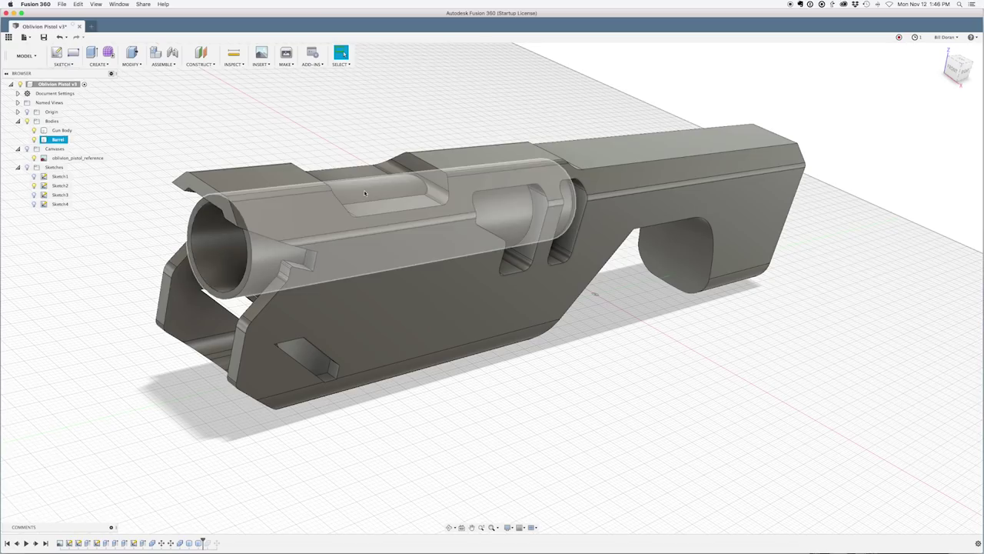
- Create a construction plane offset about 38 mm rearward from the gun body's upper front face, within the top cutout
shift+middle_drag(379, 141, 323, 133)
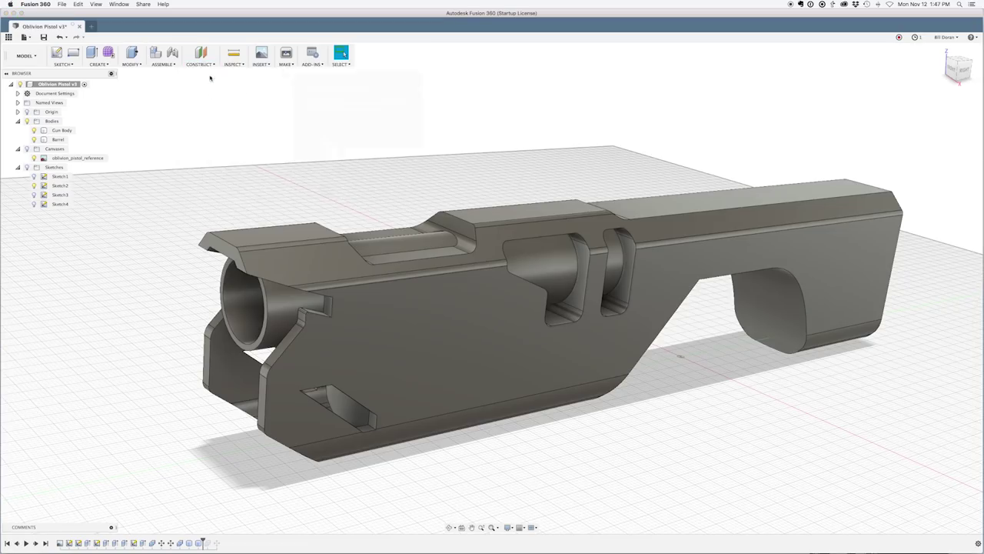
click(219, 249)
drag(219, 250, 369, 236)
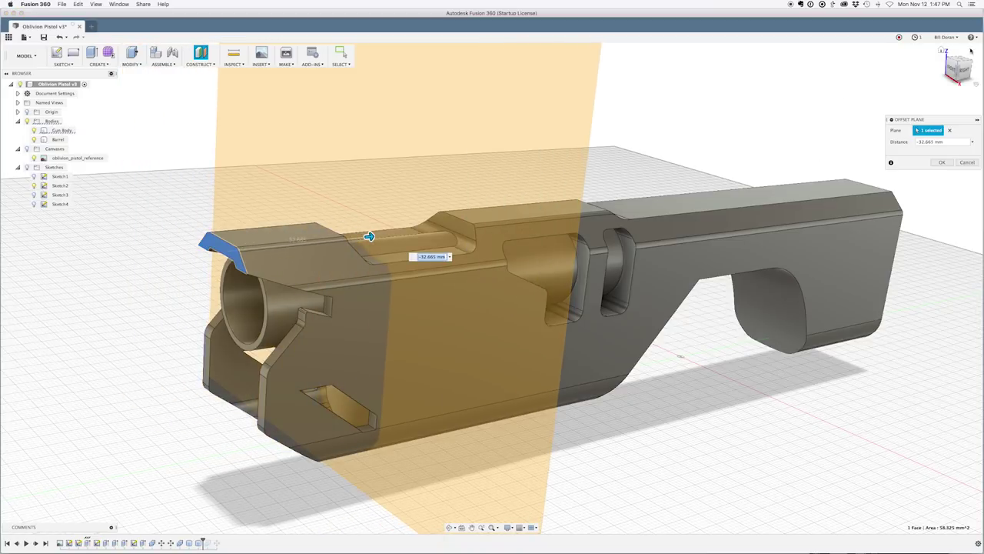
click(965, 73)
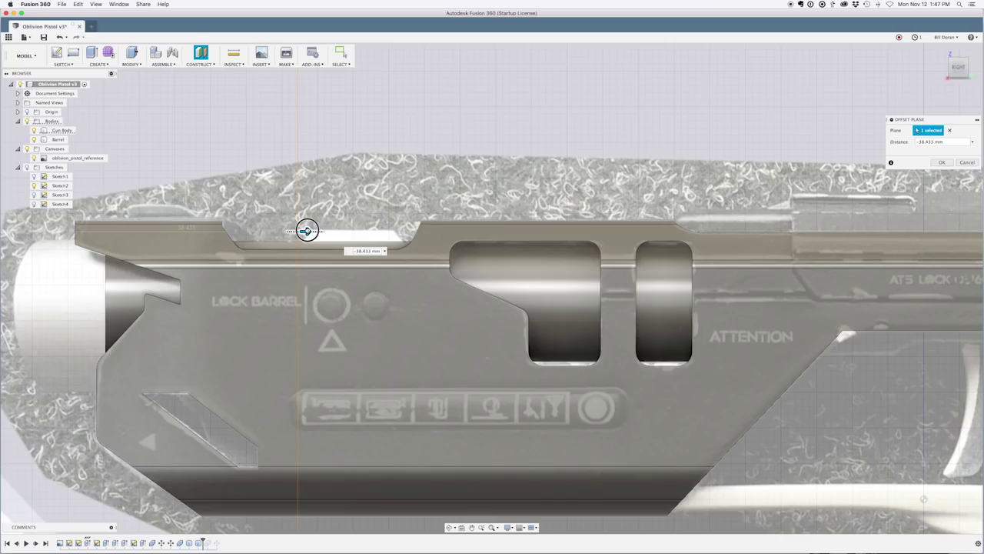
drag(307, 229, 309, 231)
key(Return)
- Start a sketch on the offset plane and hide the Gun Body and Sketch2 to expose the barrel
shift+middle_drag(306, 165, 376, 184)
click(376, 184)
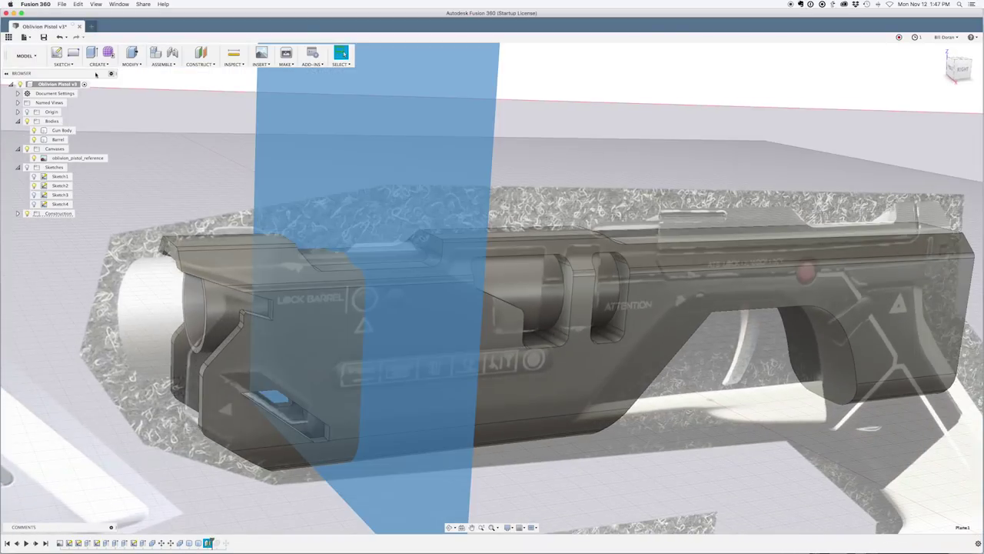
click(56, 53)
middle_drag(472, 259, 184, 151)
scroll(254, 251, up, 5)
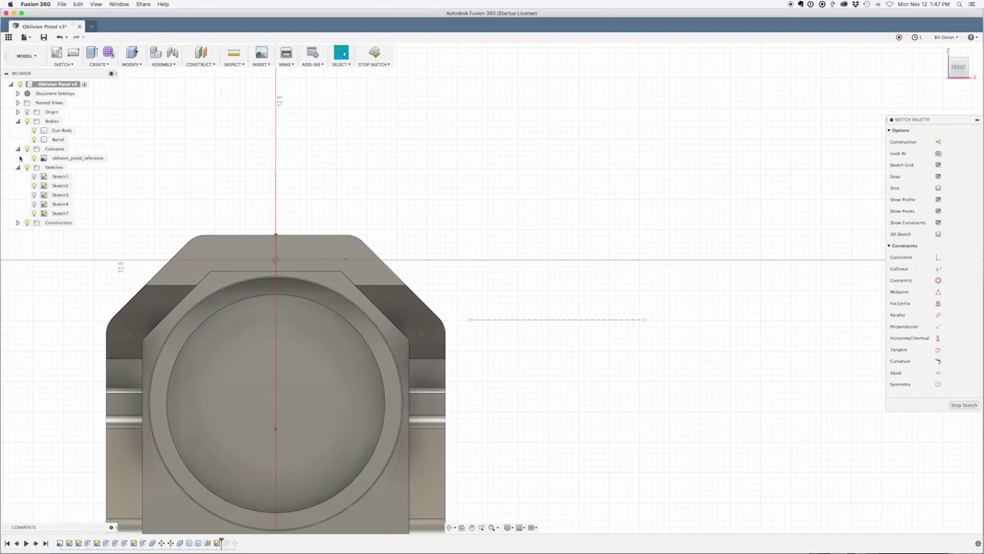
click(34, 130)
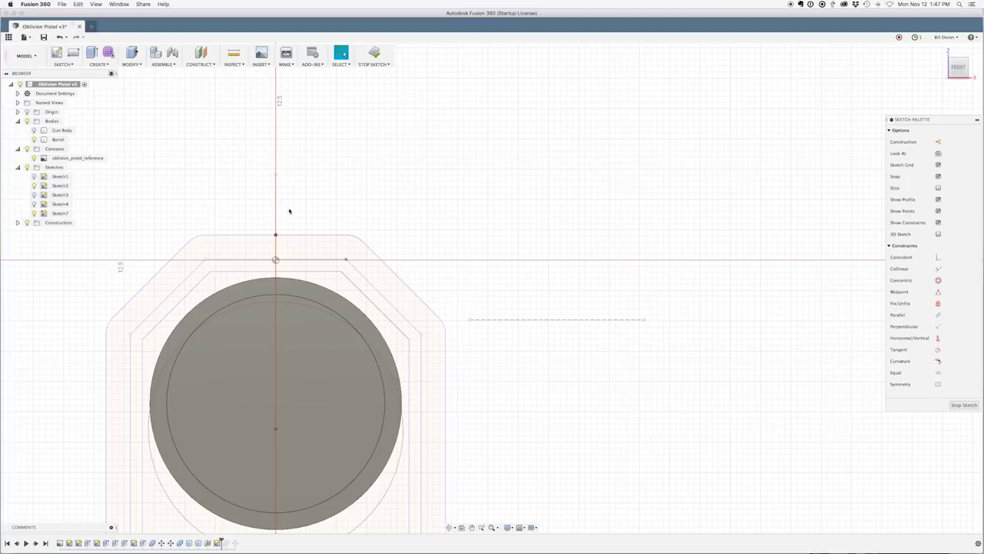
click(34, 185)
scroll(235, 231, up, 2)
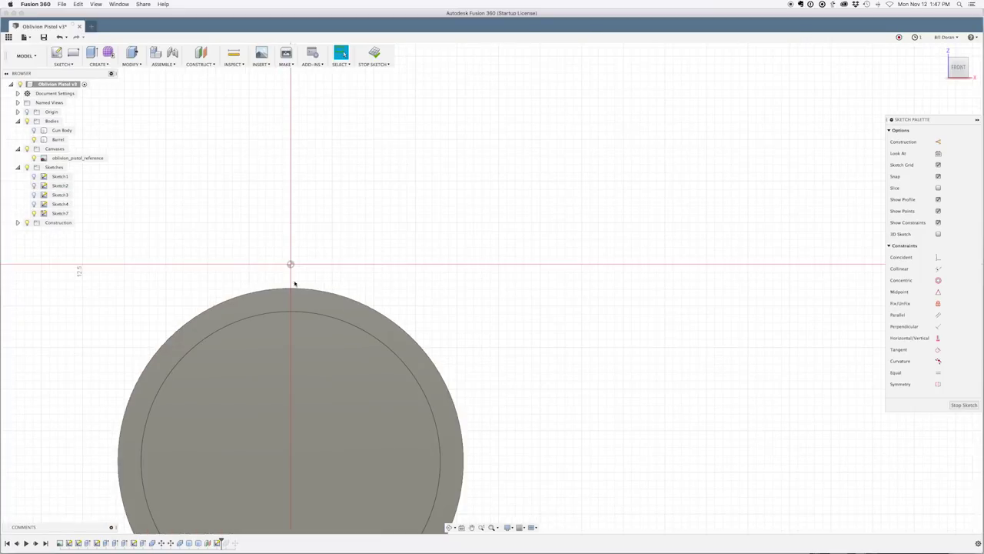
scroll(297, 231, down, 3)
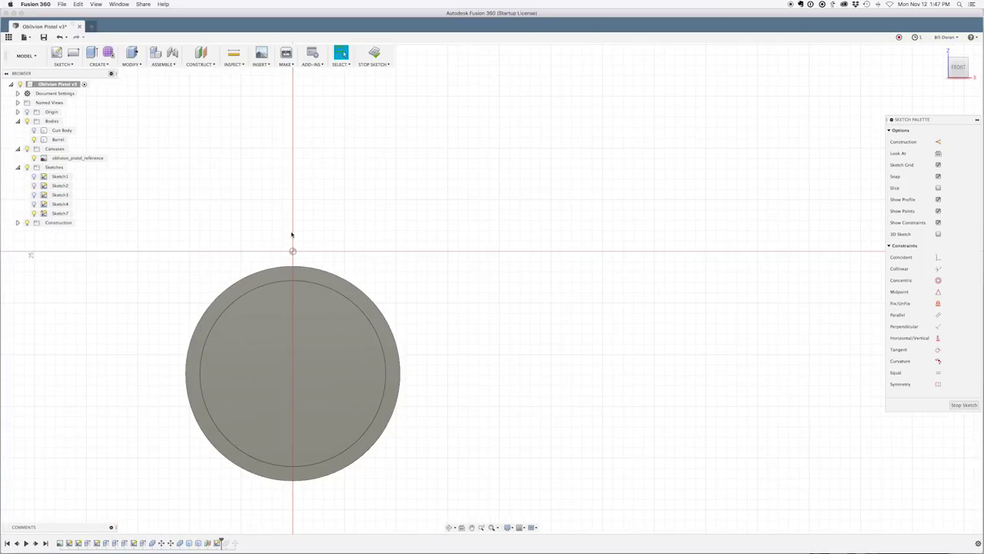
scroll(292, 232, up, 4)
- Draw half of a stepped rib profile on top of the barrel and mirror it across the vertical centre line
key(l)
click(294, 233)
click(328, 233)
click(335, 277)
click(356, 284)
click(362, 311)
click(295, 311)
drag(372, 176, 301, 322)
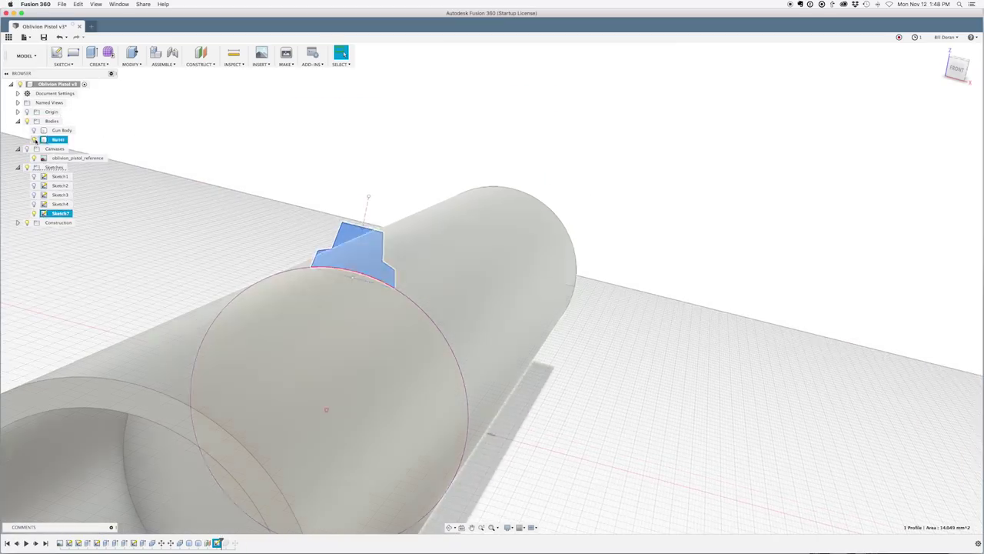
- Extrude the rib profiles 17.896 mm rearward along the barrel, matching the reference image, as a new body
key(e)
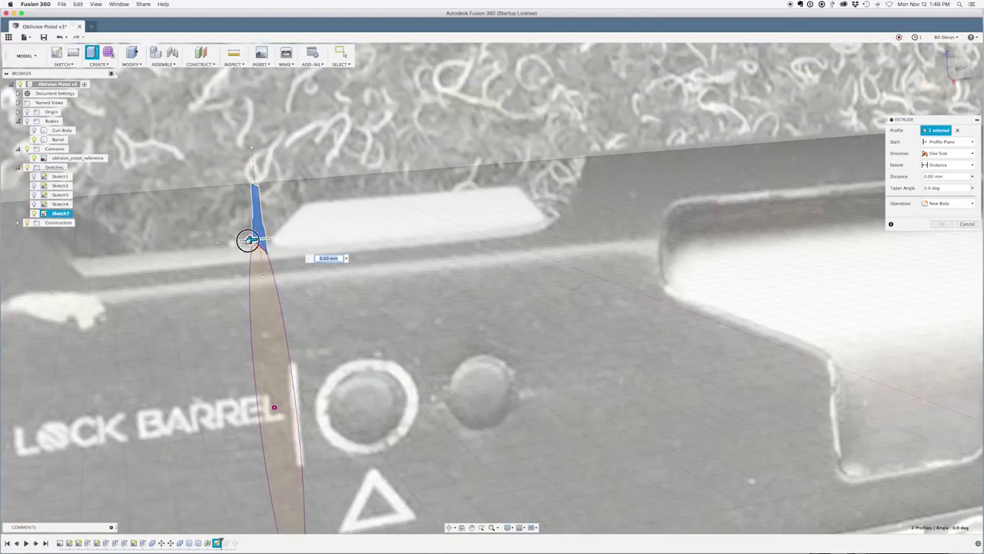
drag(248, 240, 464, 220)
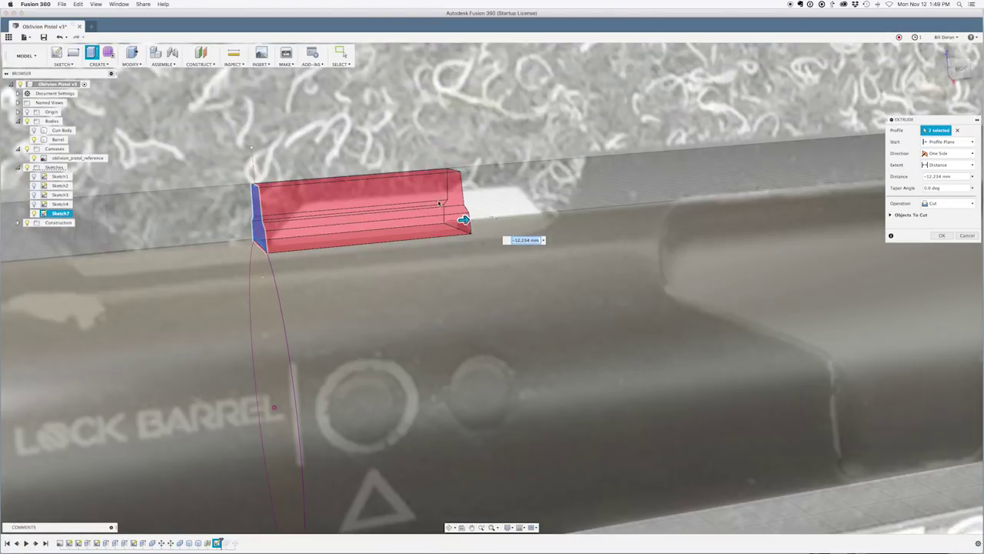
drag(463, 220, 549, 211)
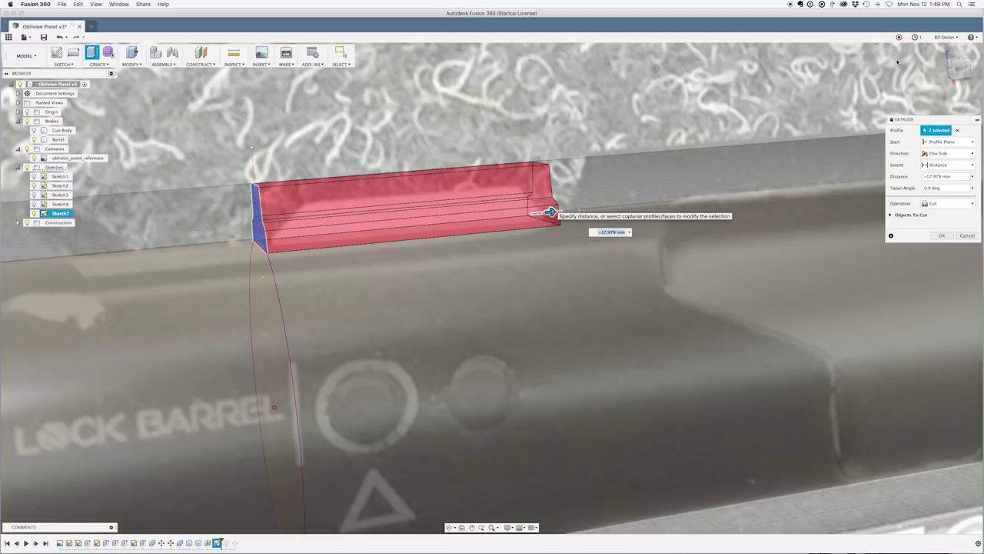
click(962, 68)
middle_drag(599, 151, 400, 157)
middle_drag(435, 249, 435, 249)
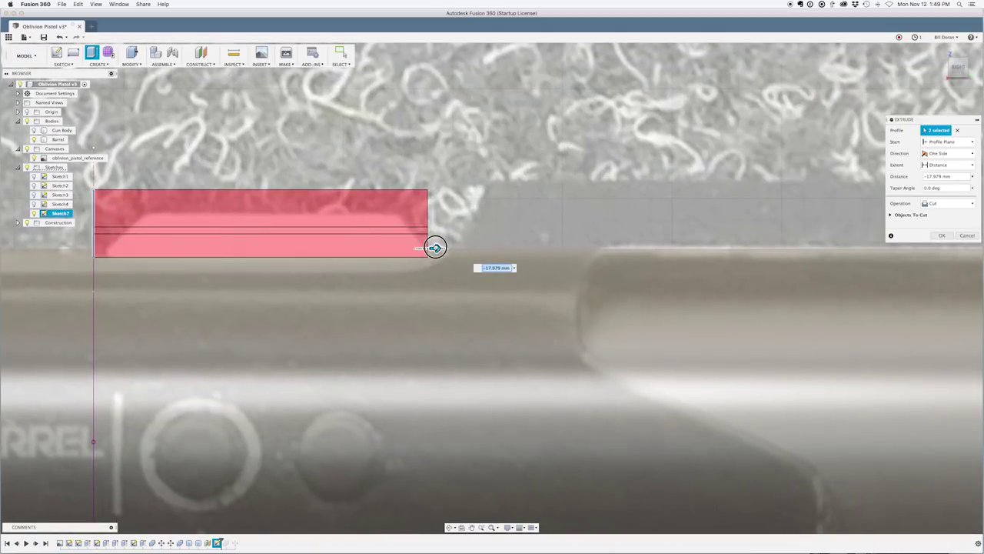
drag(435, 248, 434, 248)
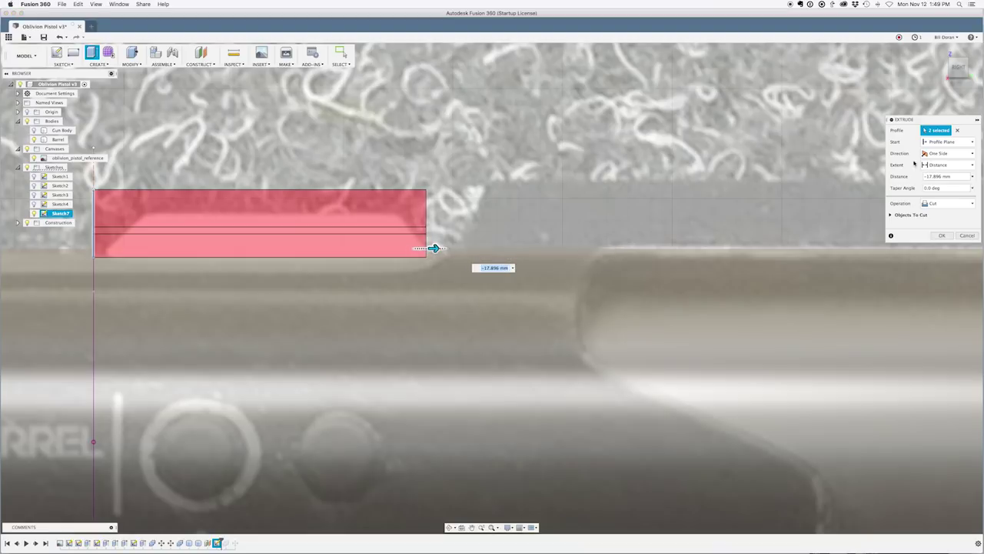
click(951, 206)
click(952, 233)
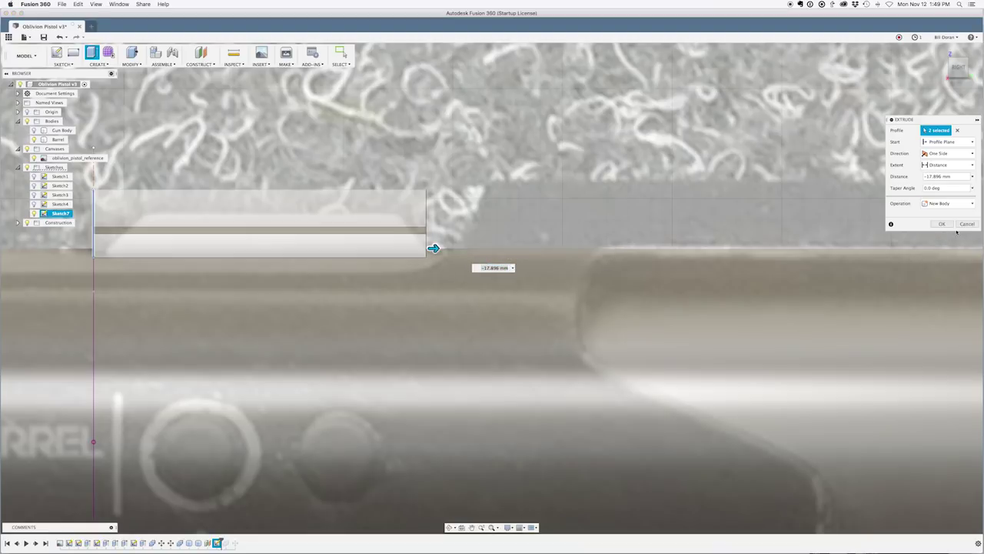
click(942, 224)
- Reopen the rib's profile sketch, Sketch7, for editing
mouse_move(349, 174)
shift+middle_down()
mouse_move(373, 175)
mouse_move(356, 174)
shift+middle_up()
shift+middle_drag(364, 175, 357, 164)
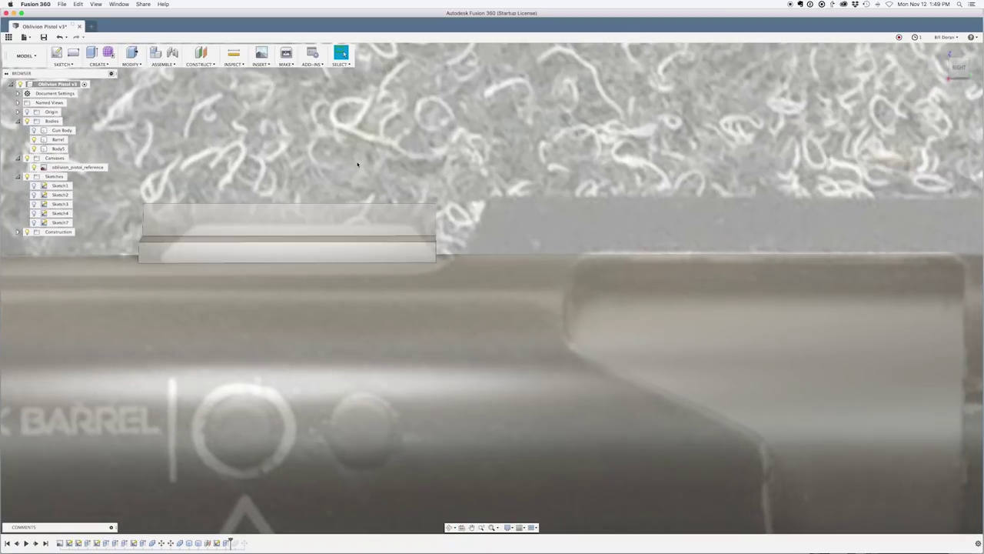
right_click(60, 222)
click(97, 246)
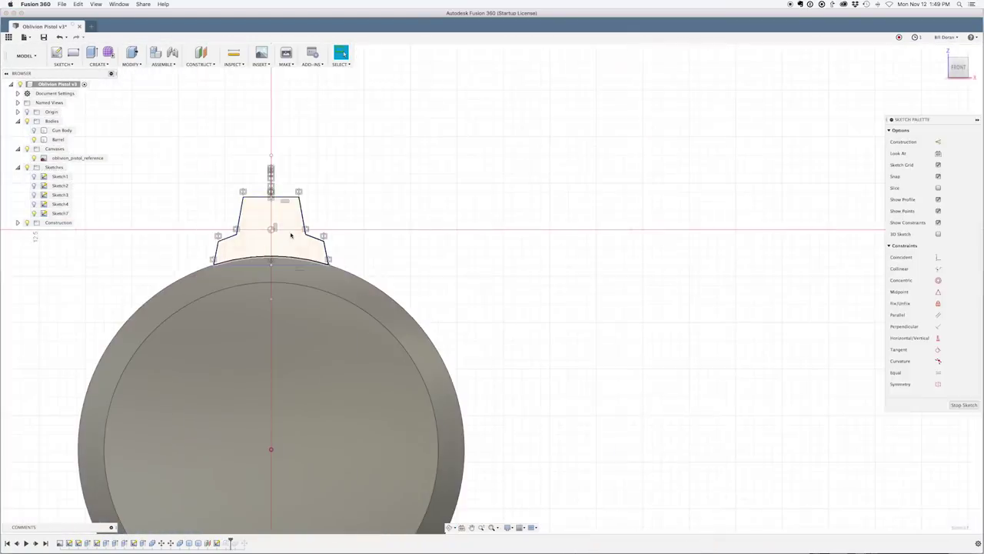
- Reshape the stepped sight profile above the barrel so its base flares wider, and finish the sketch
drag(326, 221, 289, 221)
drag(309, 243, 314, 268)
mouse_move(384, 321)
mouse_down()
mouse_move(420, 333)
mouse_move(376, 318)
mouse_move(365, 287)
mouse_up()
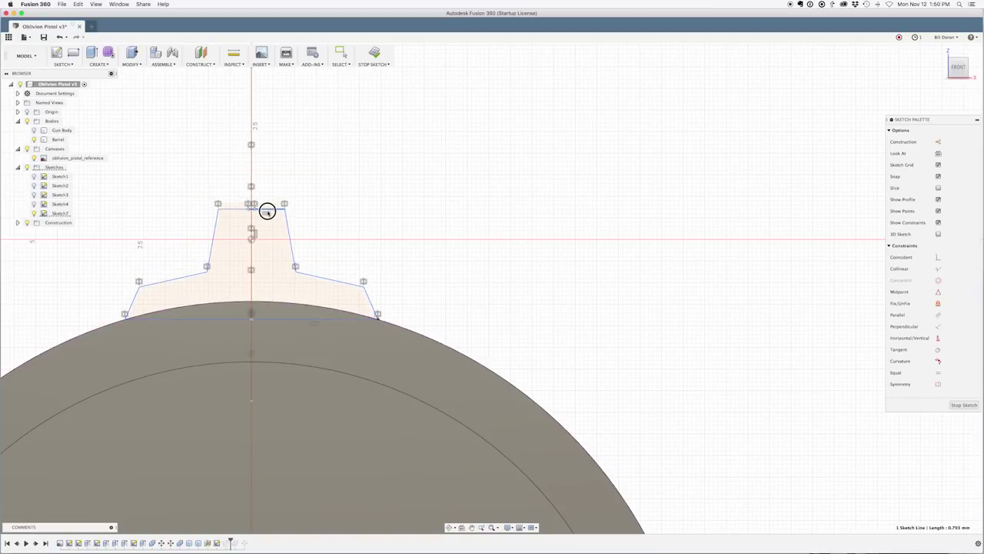
click(375, 53)
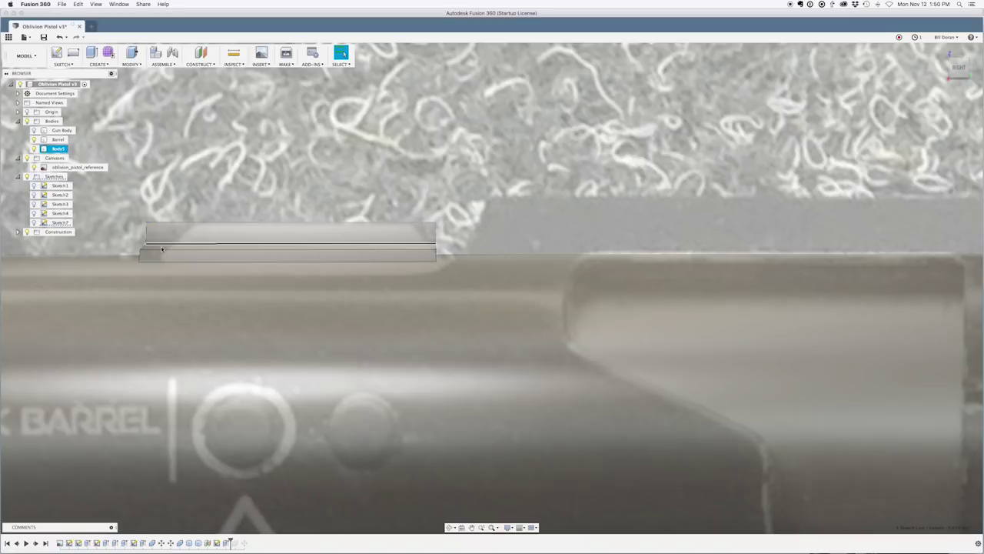
- Chamfer the end edges of the extruded sight block to give it sloped ends matching the reference image
scroll(236, 175, down, 2)
shift+middle_drag(235, 176, 273, 212)
click(239, 255)
click(131, 64)
click(140, 95)
click(950, 153)
click(947, 176)
drag(239, 281, 239, 304)
drag(241, 257, 255, 256)
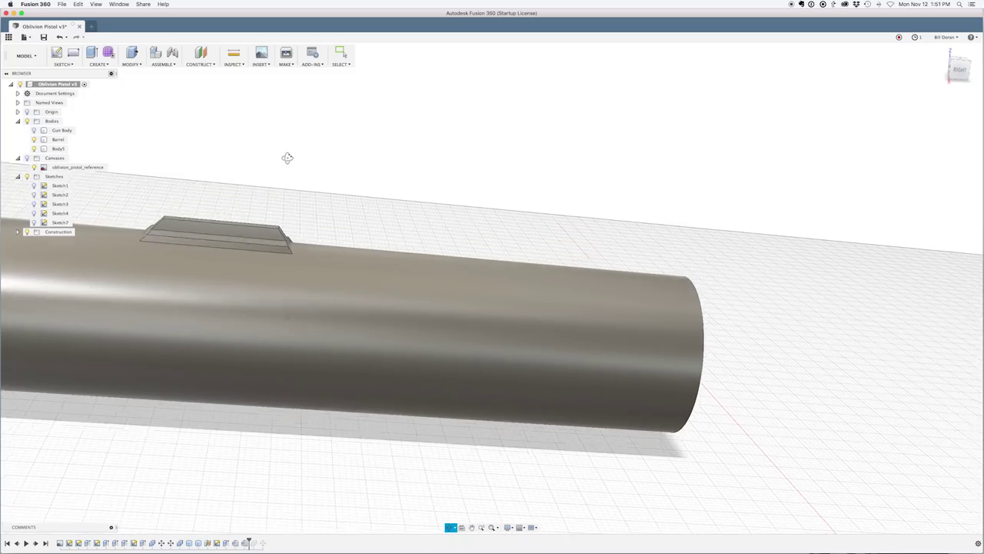
- Cut the sight block out of the Barrel body with Combine, keeping the block as a separate body
shift+middle_drag(288, 158, 391, 189)
scroll(387, 200, up, 3)
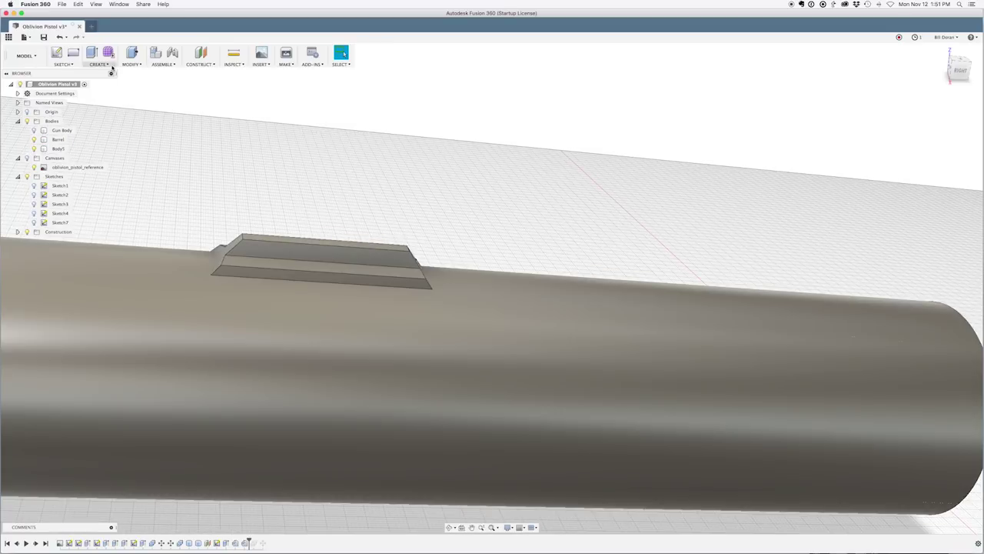
click(130, 64)
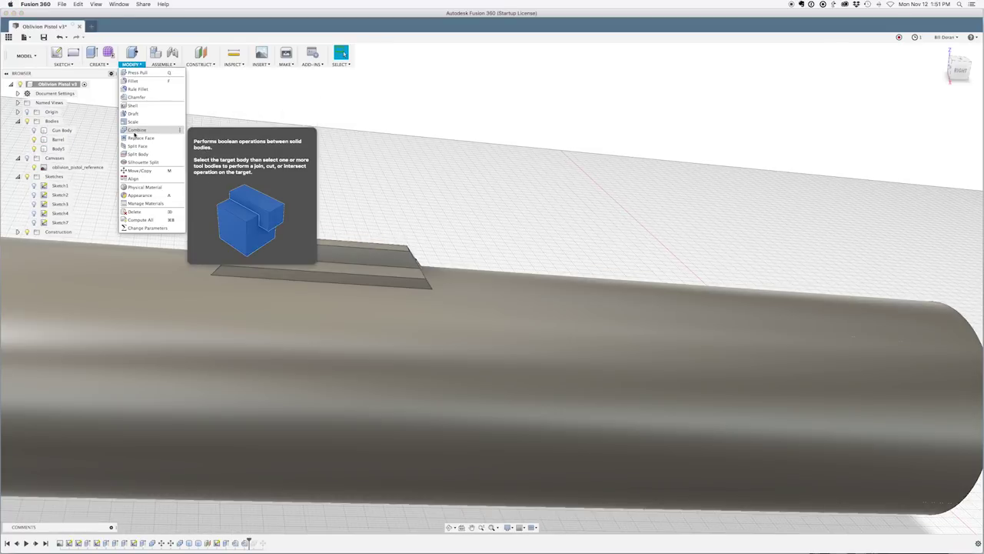
click(135, 132)
click(231, 299)
click(268, 244)
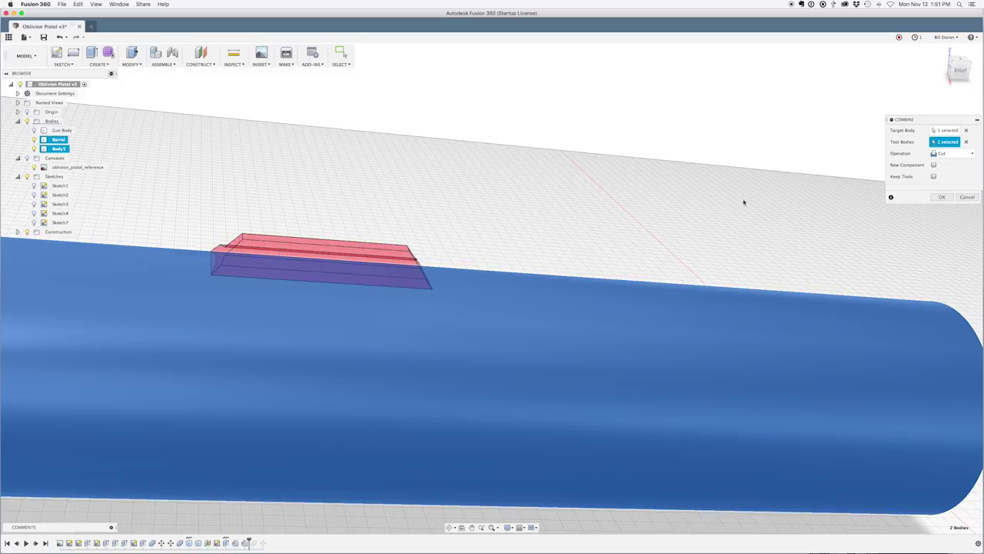
click(941, 197)
shift+middle_drag(442, 211, 437, 203)
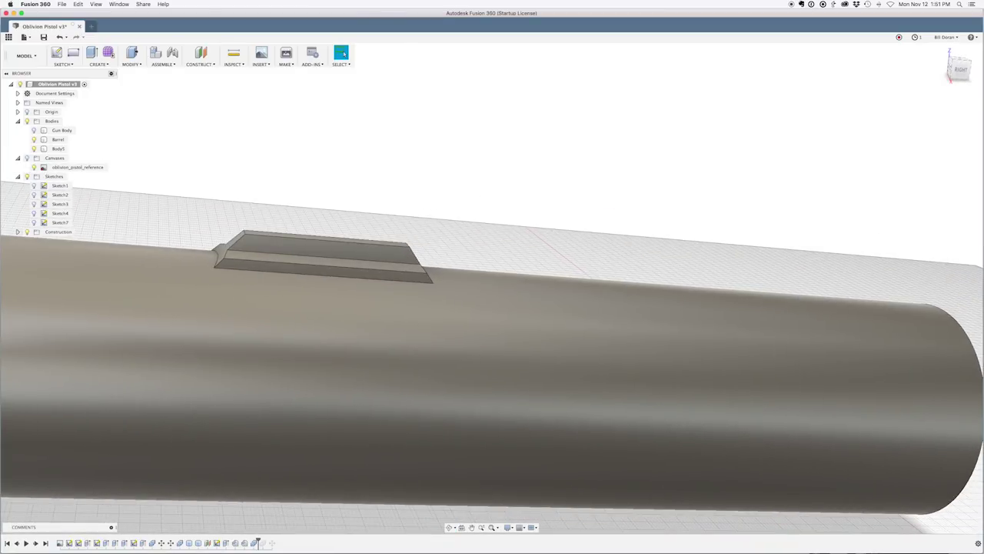
- Hide the sight block to expose the pocket cut in the barrel, and rename the block Barrel Sight
click(33, 148)
shift+middle_drag(348, 212, 355, 255)
scroll(366, 298, down, 3)
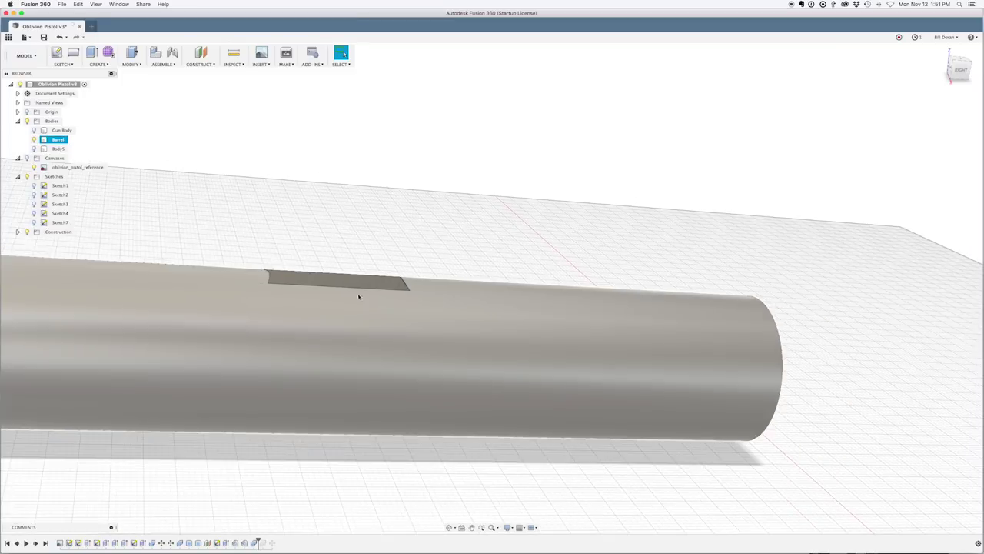
scroll(283, 271, up, 2)
double_click(58, 148)
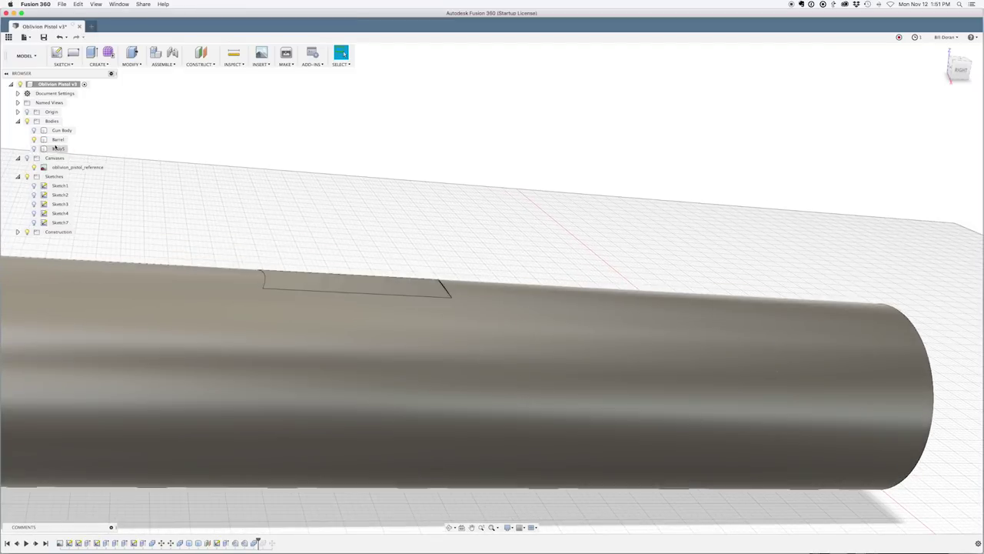
click(34, 139)
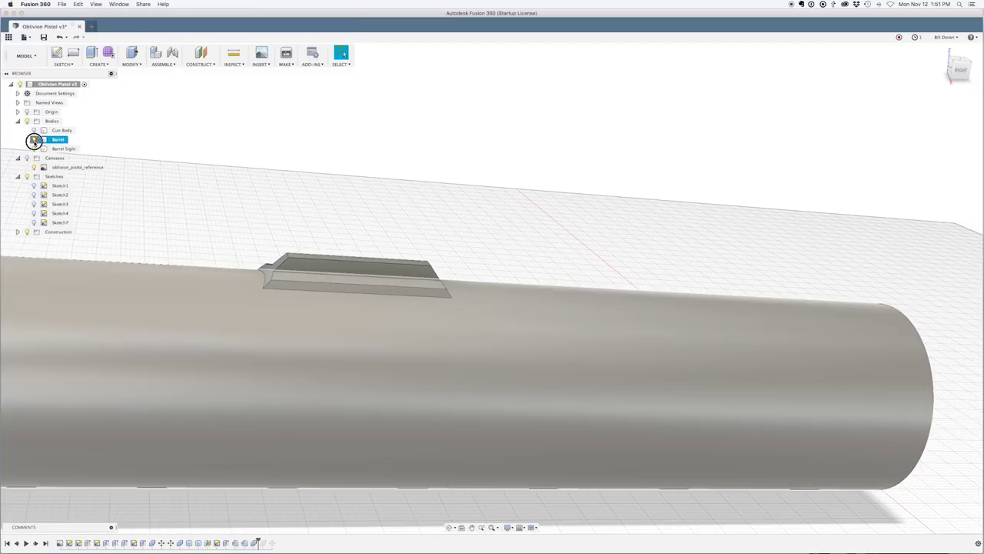
- Offset the muzzle-side end face of the barrel's sight pocket by about -0.083 mm with Press Pull
scroll(259, 286, up, 4)
click(276, 274)
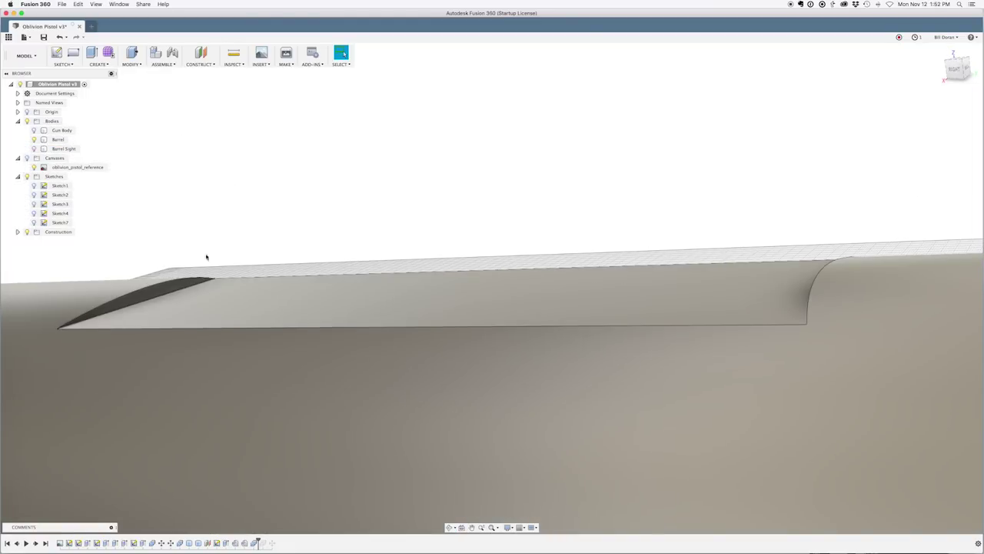
click(173, 287)
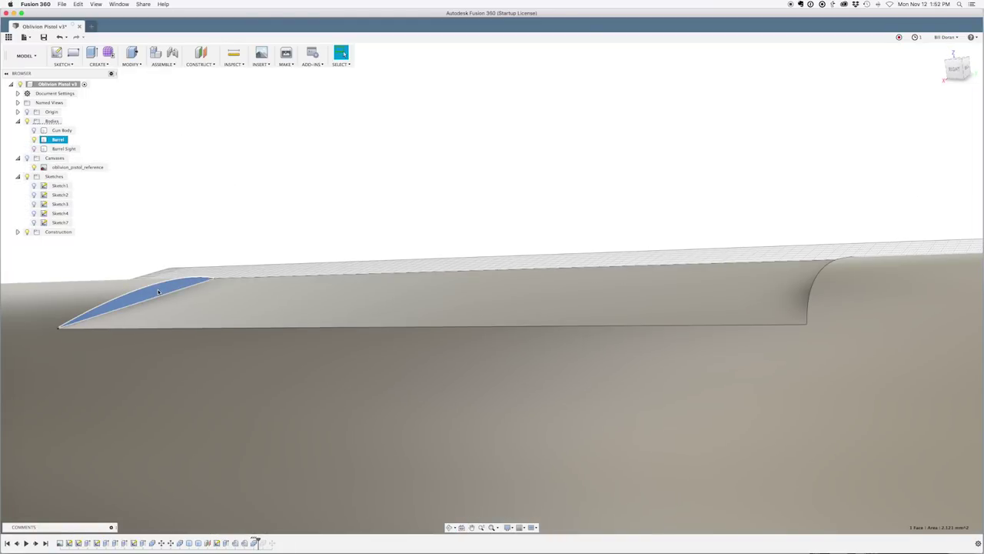
right_click(158, 289)
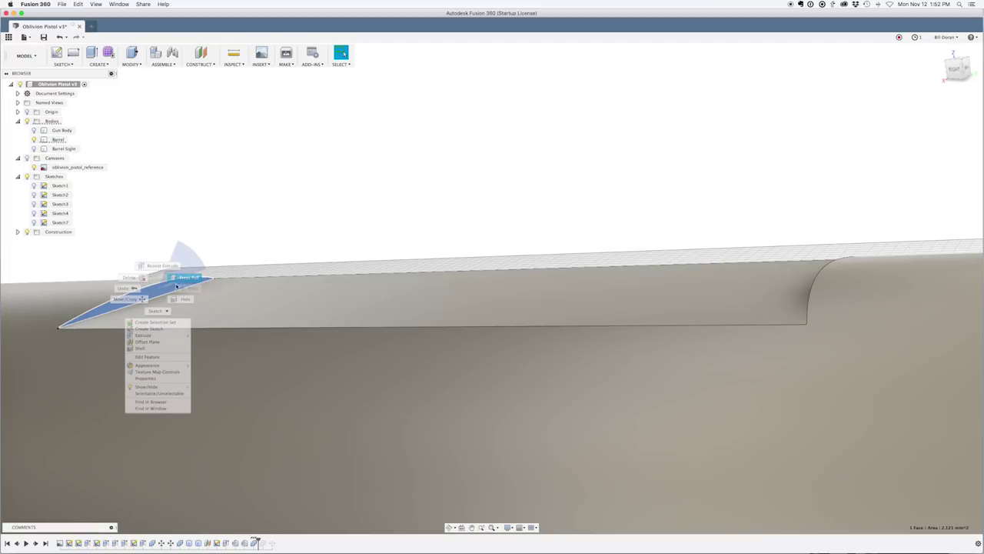
click(179, 278)
drag(161, 294, 151, 282)
shift+middle_drag(232, 248, 243, 245)
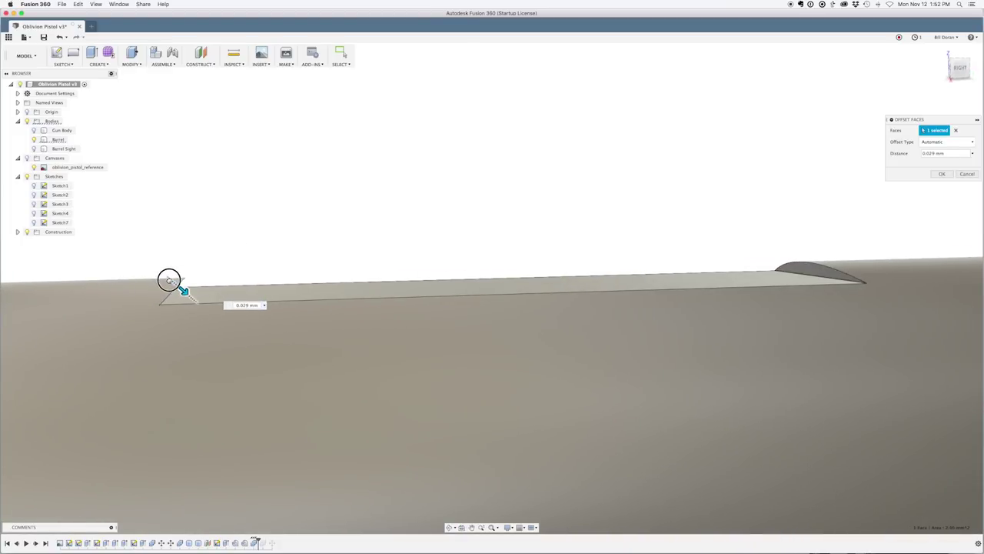
drag(165, 276, 167, 276)
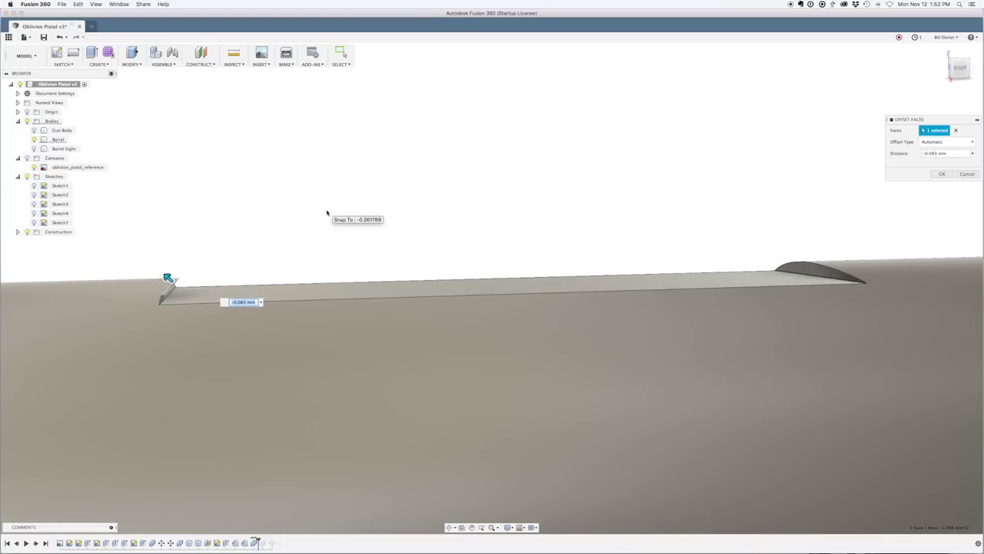
key(Return)
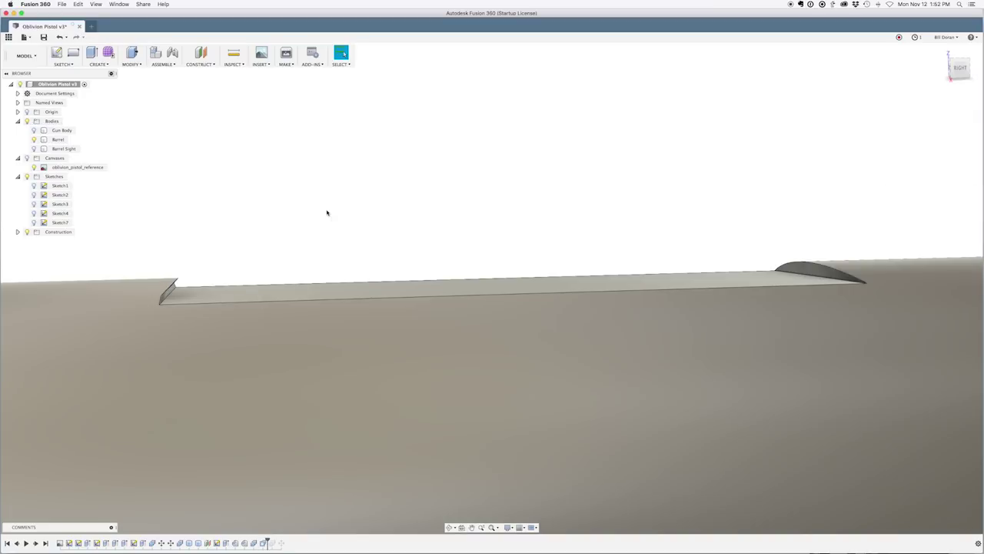
- Show the Barrel Sight body and edit the pocket end face's offset distance to adjust the clearance around it
click(33, 149)
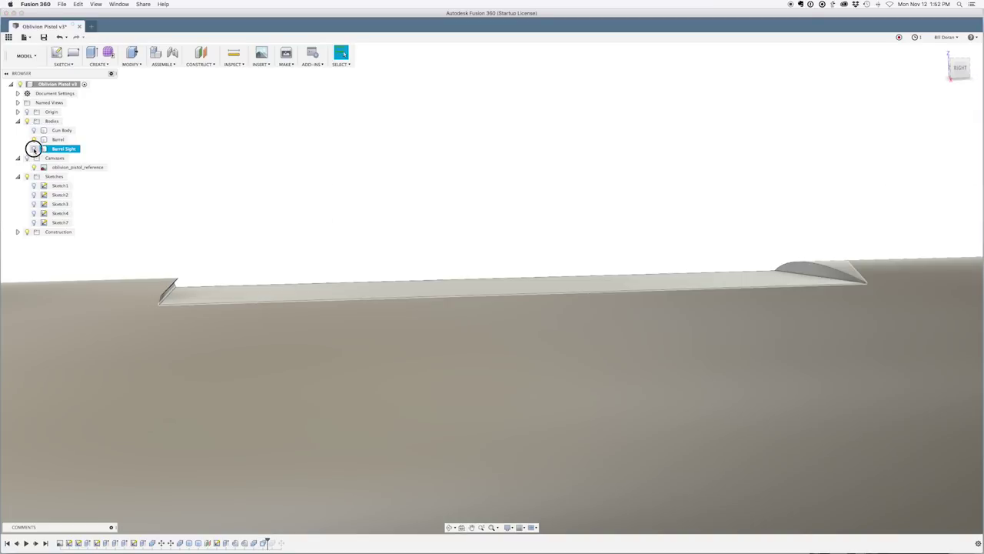
shift+middle_drag(288, 190, 288, 172)
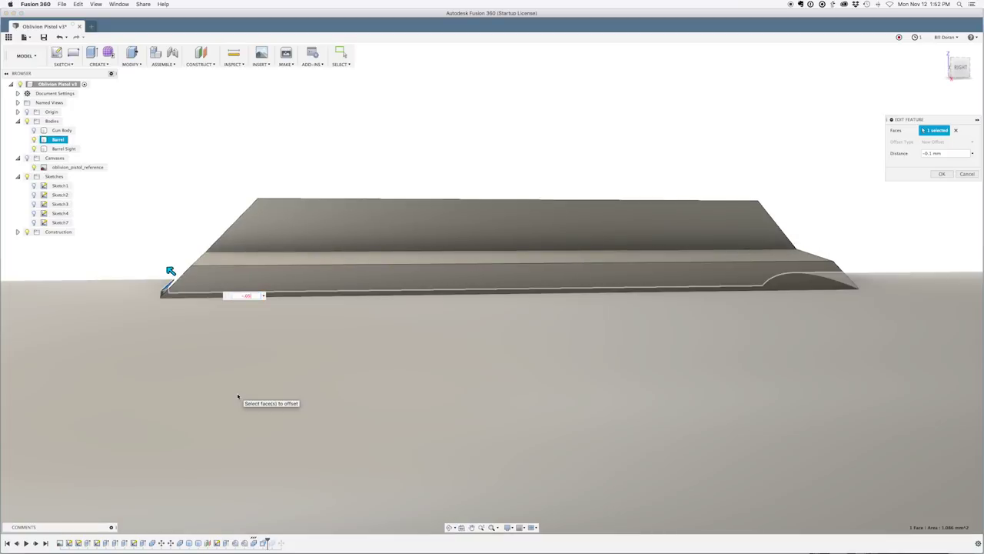
shift+middle_drag(238, 397, 238, 290)
key(Return)
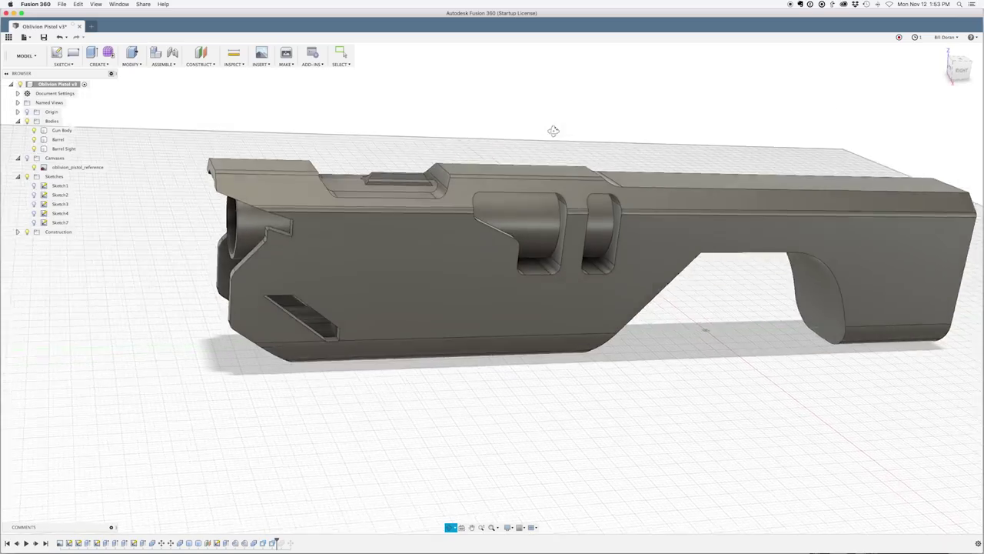
shift+middle_drag(554, 131, 507, 159)
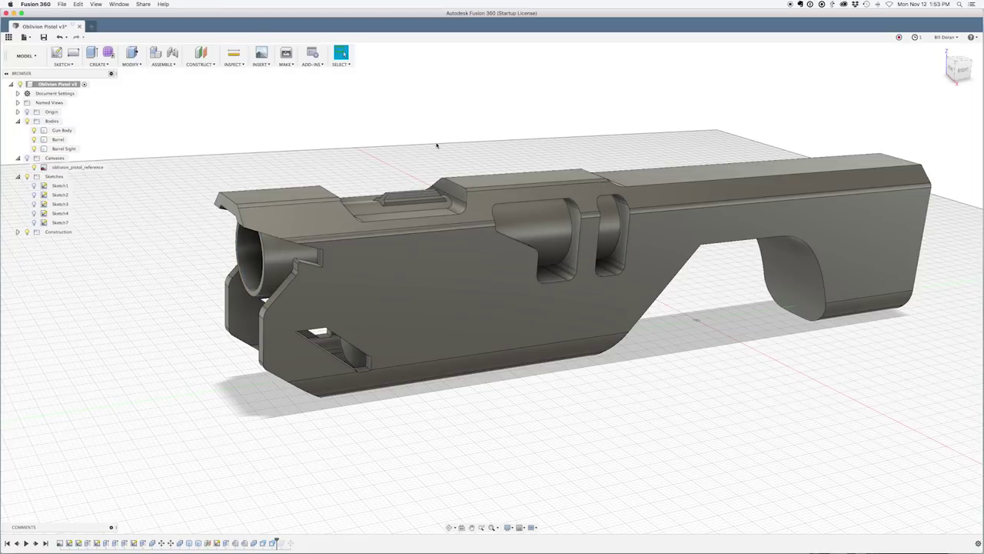
click(280, 258)
key(Escape)
click(696, 230)
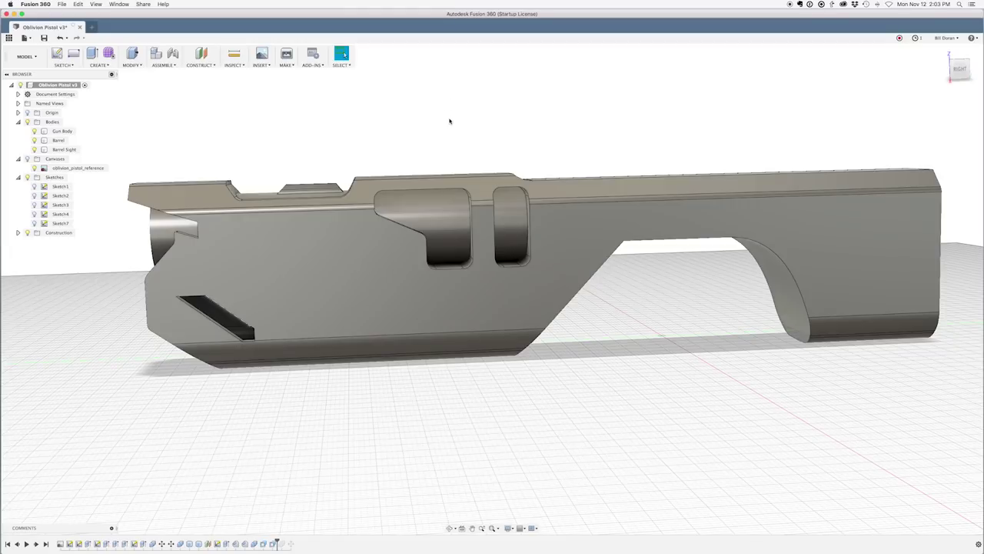
shift+middle_drag(442, 122, 454, 116)
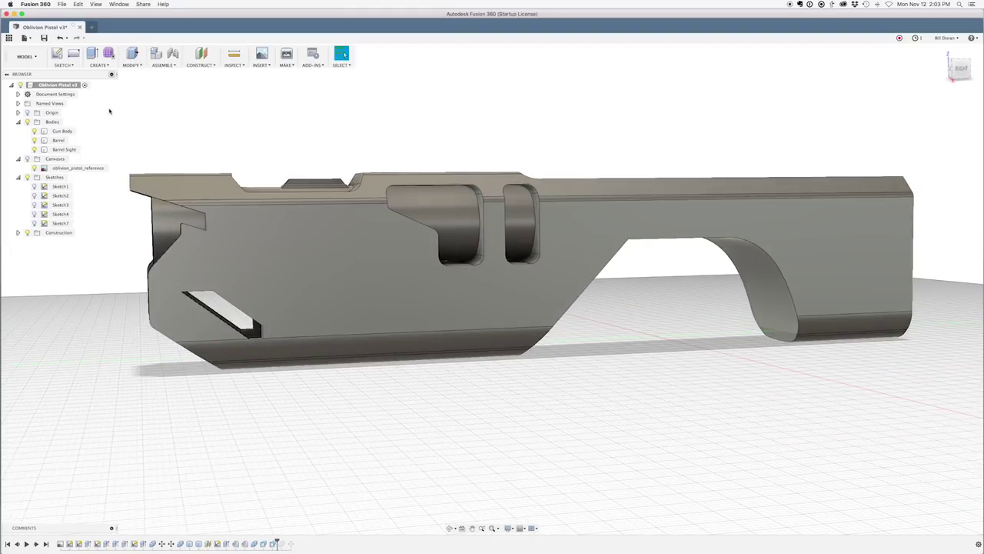
- Hide the Barrel body and turn to the muzzle end to expose the bore's back wall in the gun body
click(34, 147)
click(34, 148)
shift+middle_drag(284, 128, 633, 248)
click(527, 224)
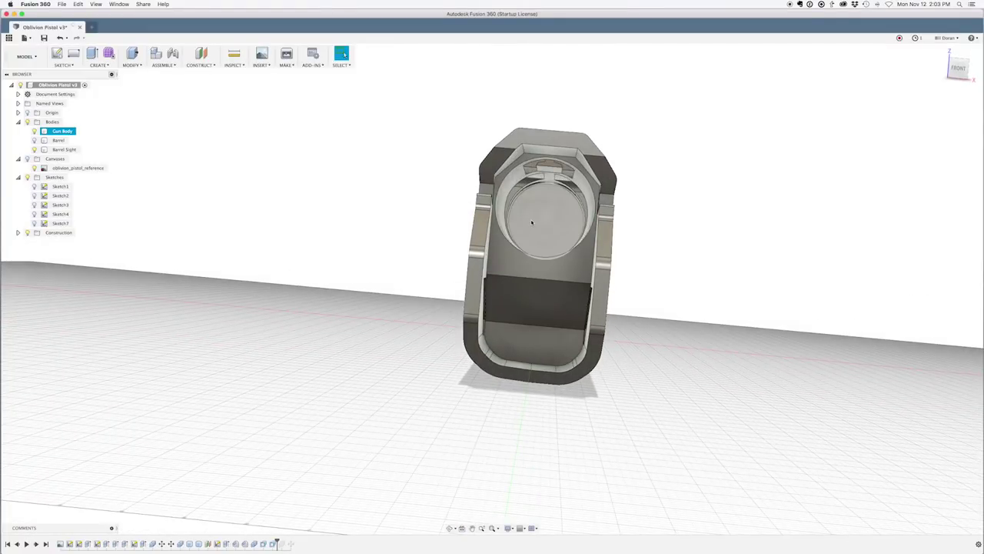
click(395, 202)
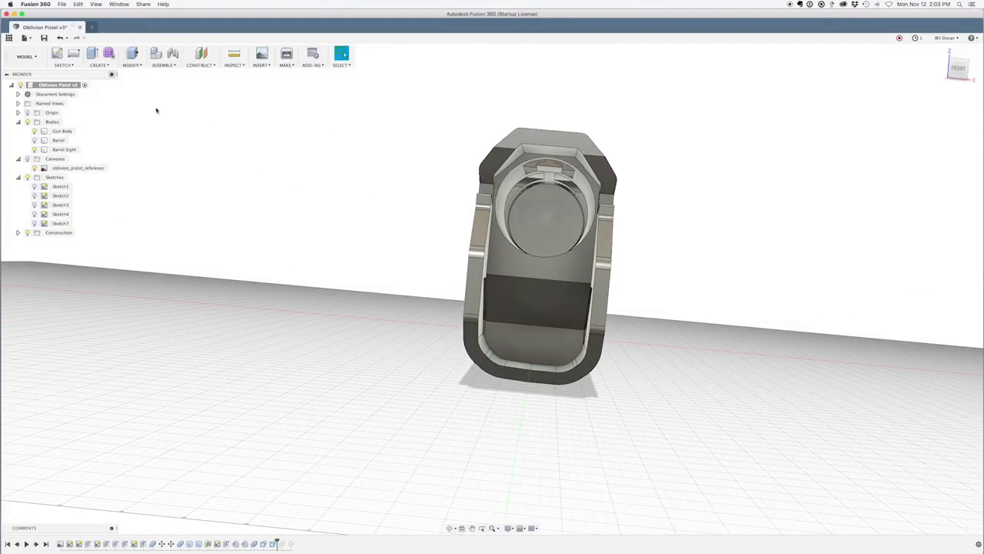
- Sketch an 8 mm diameter circle at the centre of the bore's round back wall, and finish the sketch
key(s)
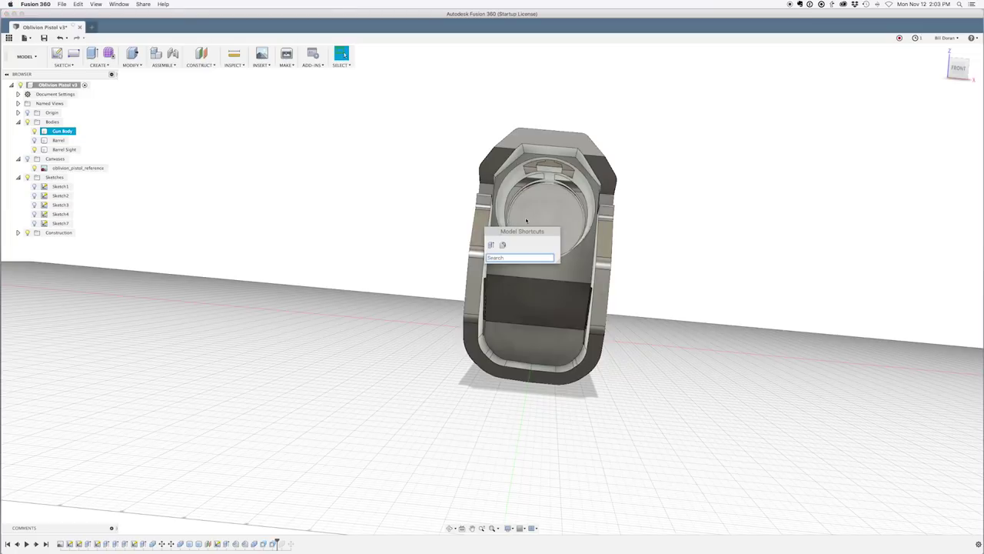
key(Escape)
click(57, 55)
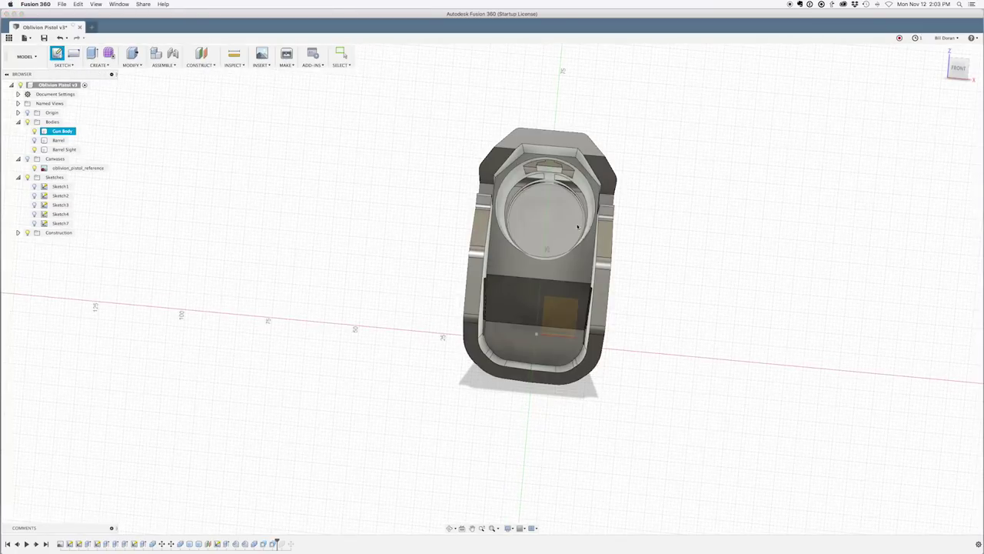
click(554, 223)
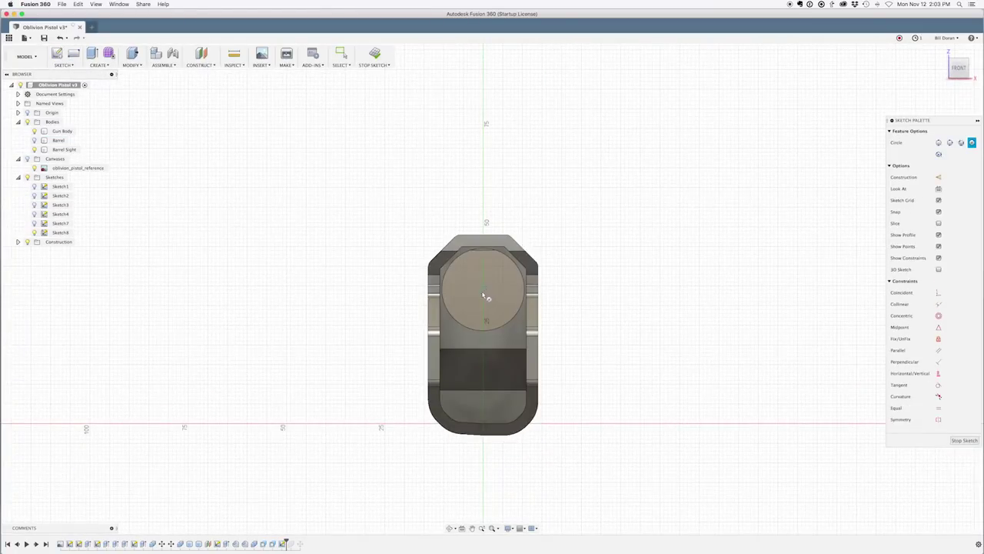
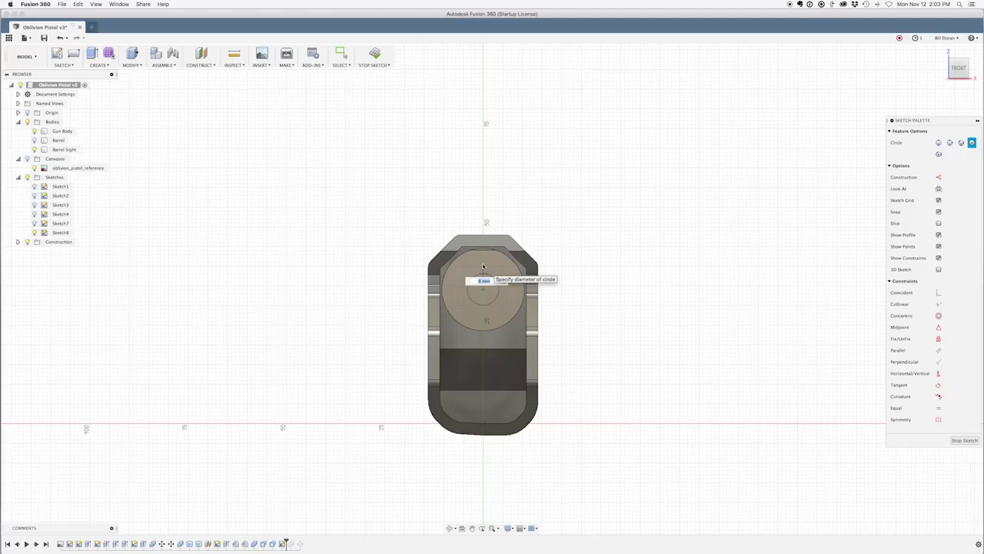
key(Return)
key(Escape)
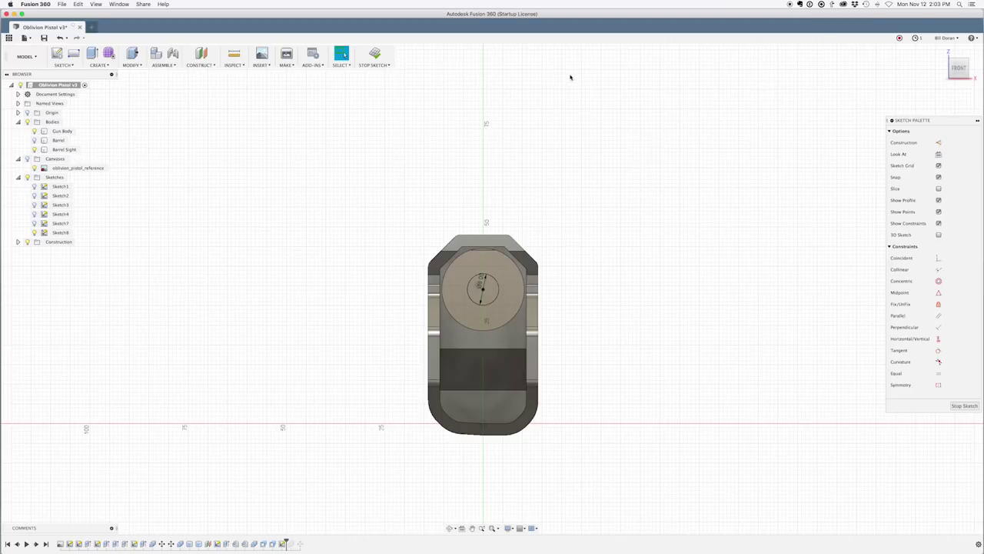
click(382, 58)
- Start a two-sided Extrude cut from the 8 mm circle with the Barrel shown, running side 1 about 78 mm toward the muzzle
scroll(566, 262, up, 5)
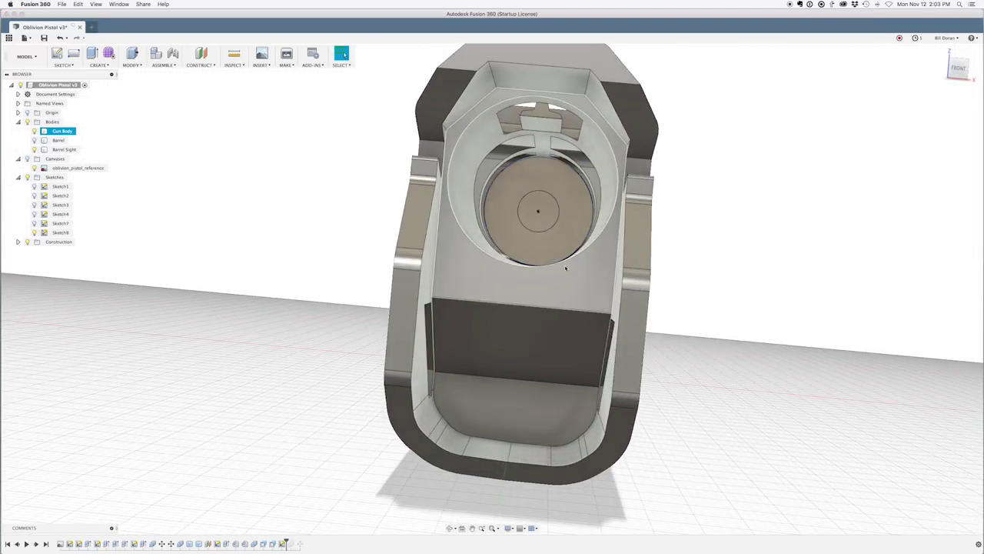
click(525, 193)
key(e)
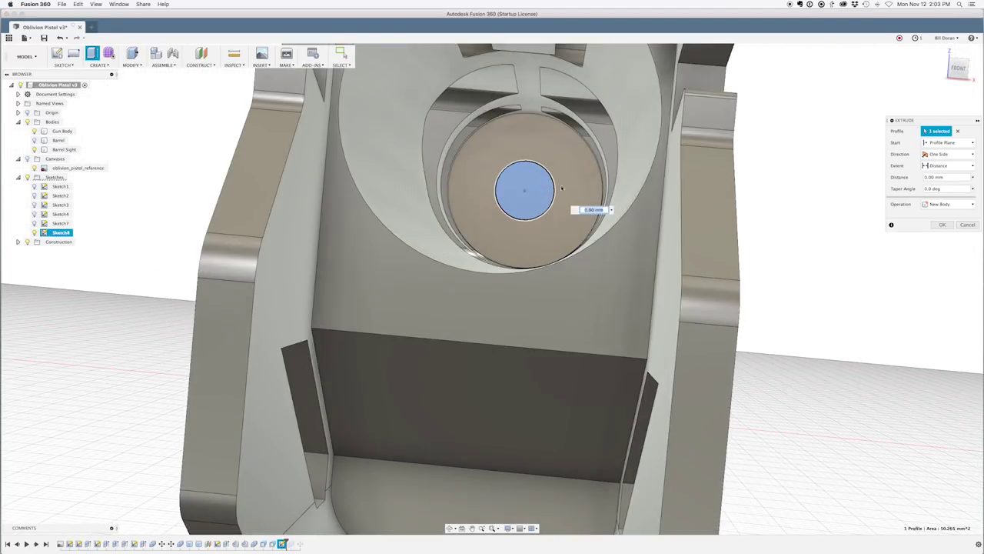
click(936, 154)
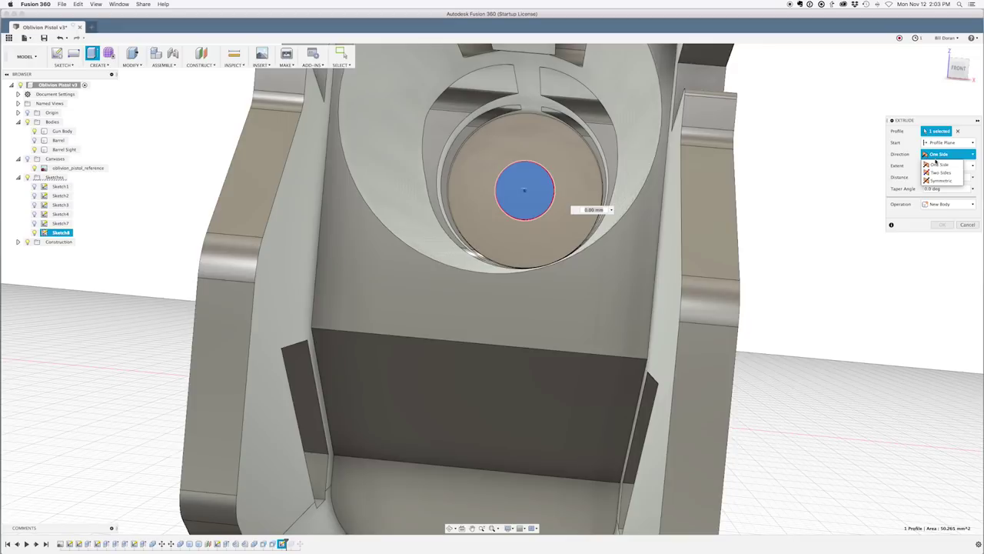
click(940, 173)
shift+middle_drag(637, 185, 500, 201)
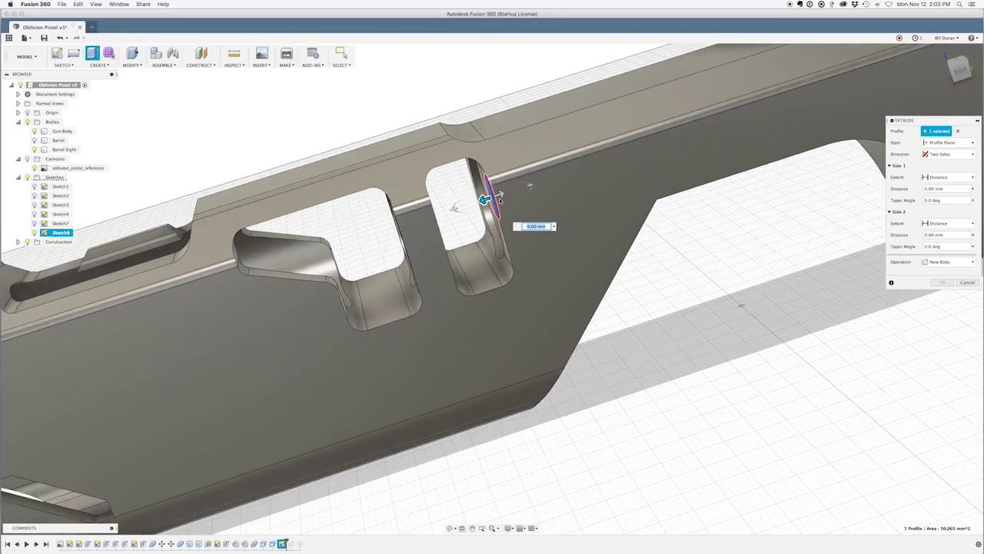
scroll(501, 200, down, 2)
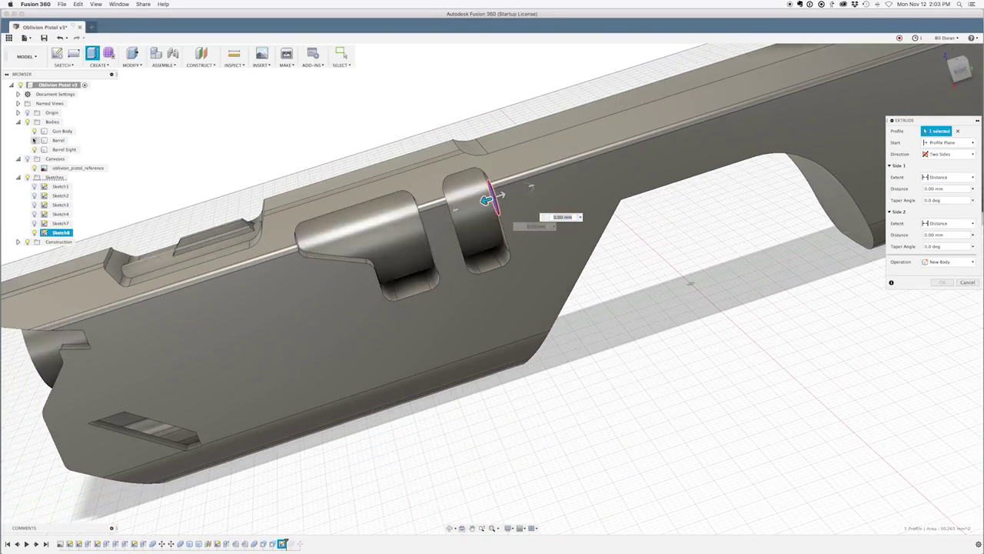
drag(484, 201, 103, 323)
shift+middle_drag(140, 254, 680, 286)
drag(681, 285, 660, 274)
shift+middle_drag(708, 166, 624, 180)
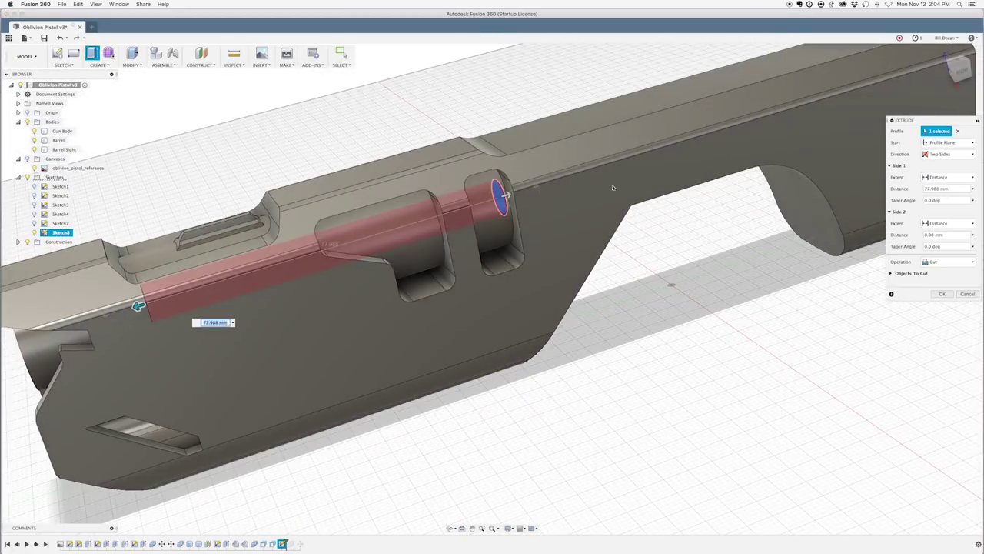
- Extend side 2 of the rod-hole cut about 101.2 mm toward the rear of the gun body and complete the extrusion
drag(506, 194, 842, 91)
shift+middle_drag(842, 91, 544, 115)
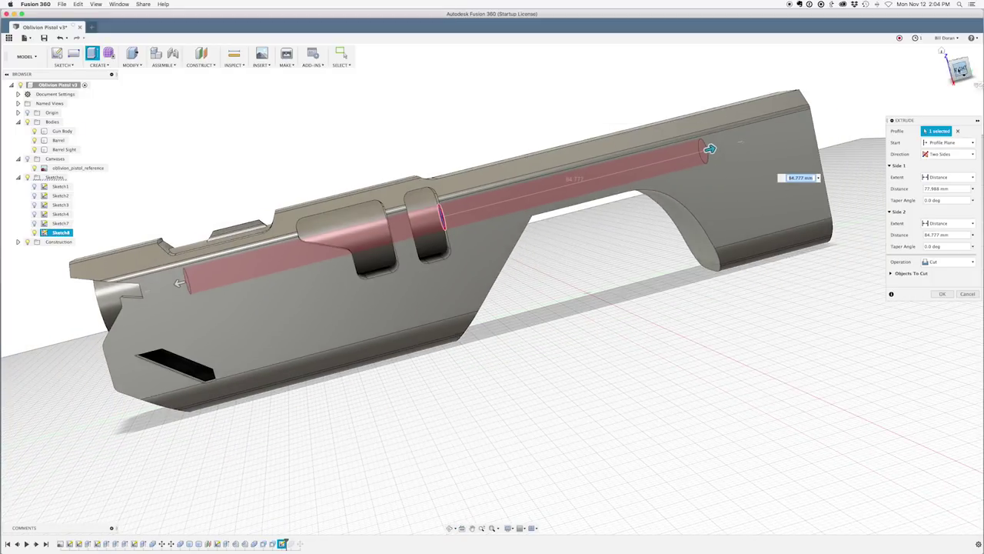
click(960, 70)
drag(793, 217, 840, 218)
middle_drag(828, 119, 697, 116)
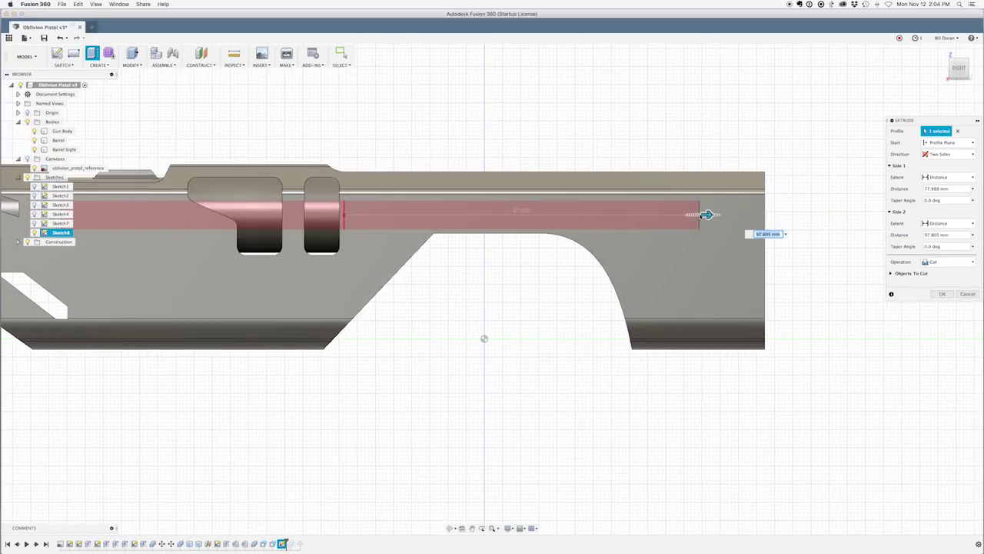
drag(715, 215, 719, 214)
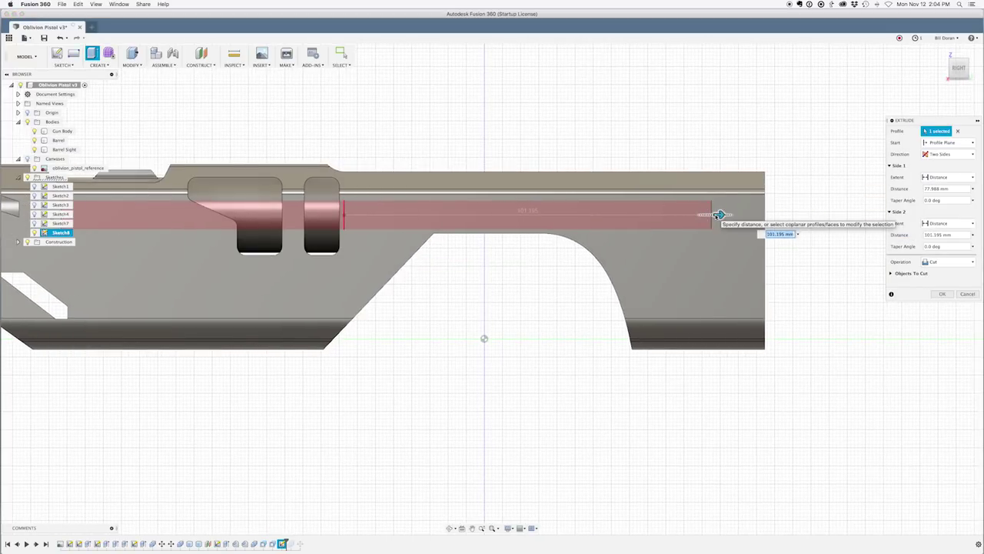
key(Return)
- Hide the Gun Body to inspect the Barrel and Barrel Sight on their own, and show it again
shift+middle_drag(259, 134, 286, 139)
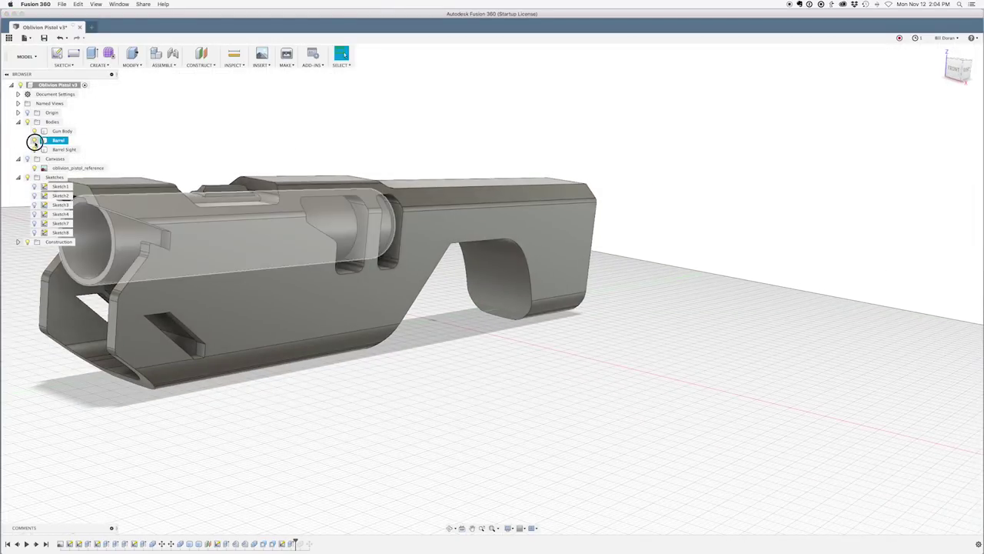
click(34, 150)
click(34, 132)
shift+middle_drag(327, 144, 434, 147)
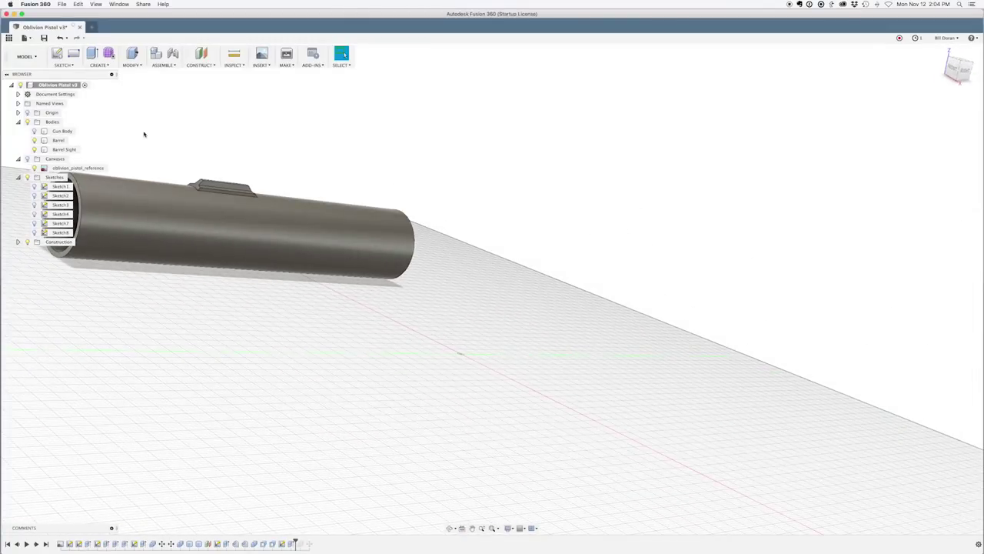
click(33, 132)
mouse_move(303, 150)
shift+middle_down()
mouse_move(331, 152)
mouse_move(312, 156)
shift+middle_up()
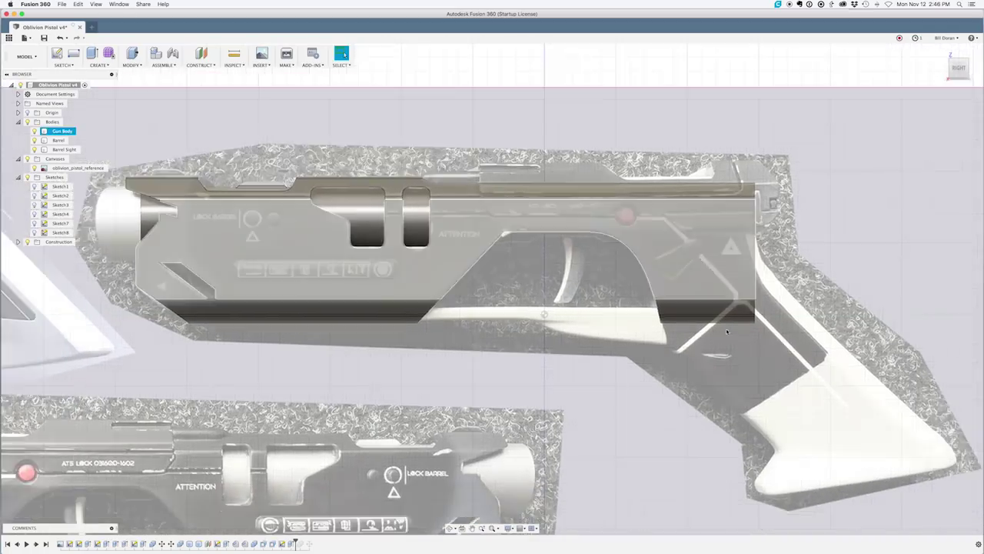
- Edit the oblivion_pistol_reference canvas and rotate it so the pistol's grip stands upright in the side view
middle_drag(727, 331, 383, 285)
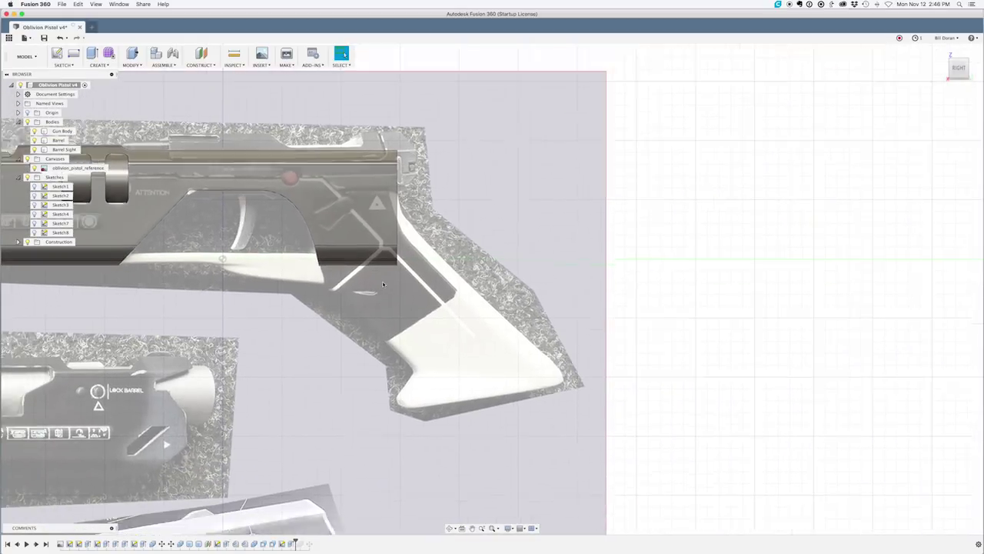
scroll(383, 285, down, 3)
middle_drag(329, 238, 459, 262)
middle_drag(396, 286, 402, 286)
right_click(70, 168)
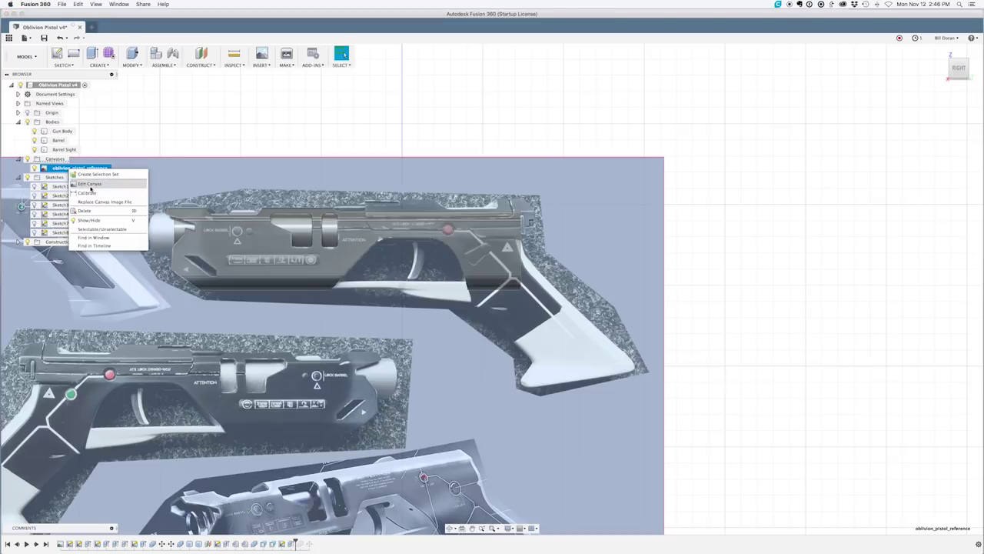
click(89, 184)
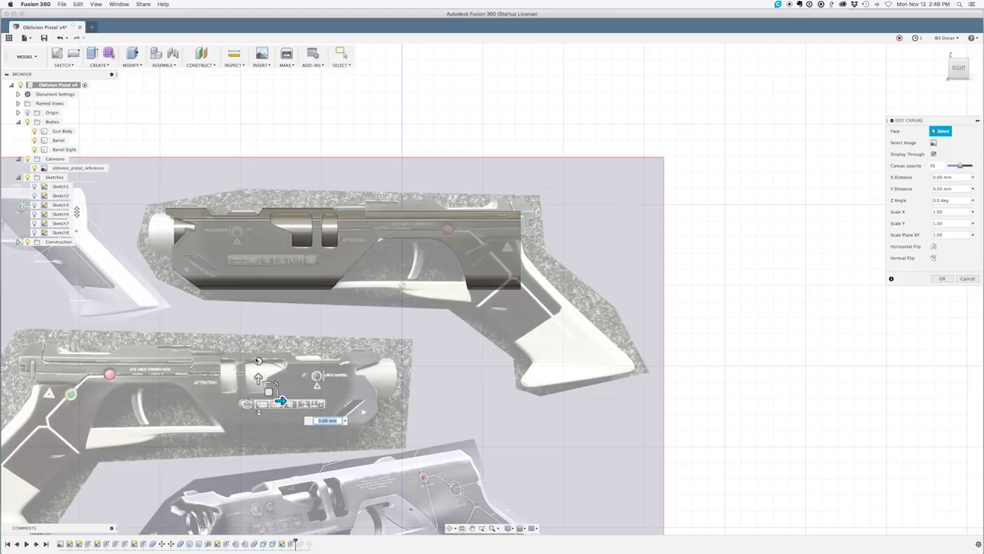
drag(258, 360, 290, 370)
middle_drag(278, 387, 252, 130)
scroll(508, 230, up, 3)
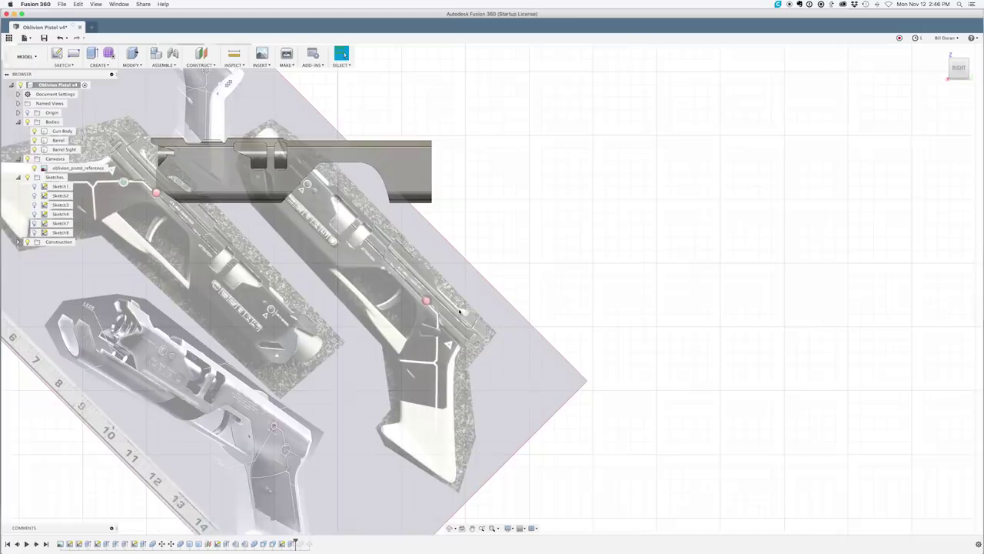
scroll(459, 311, down, 1)
- Start an offset construction plane from the flat underside above the trigger opening, about 135.7 mm downward
click(62, 131)
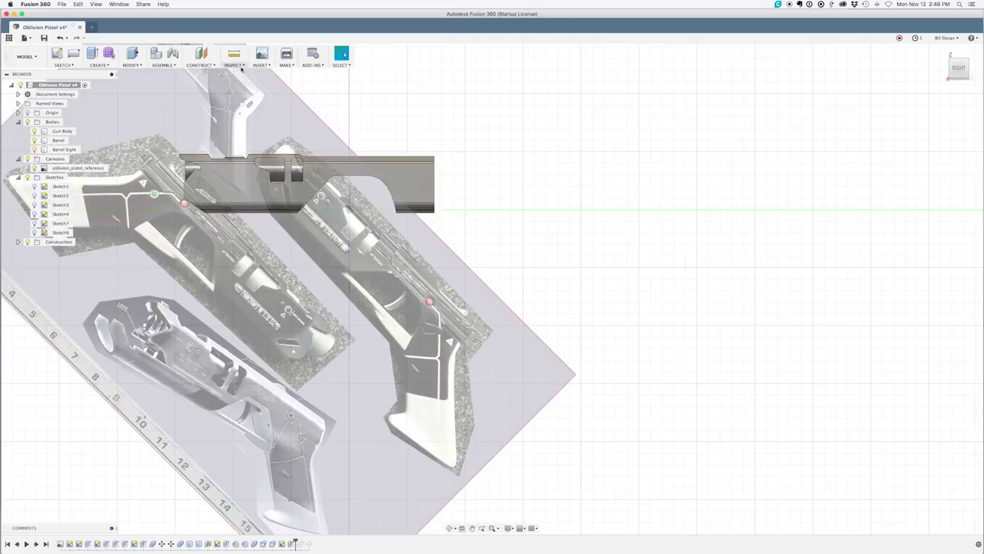
click(208, 65)
click(202, 73)
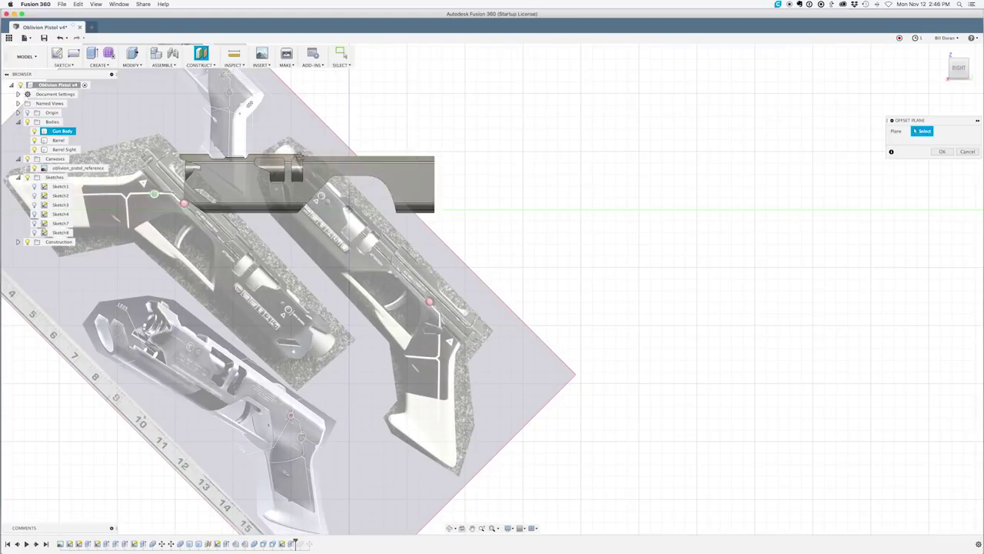
shift+middle_drag(230, 115, 304, 158)
click(363, 193)
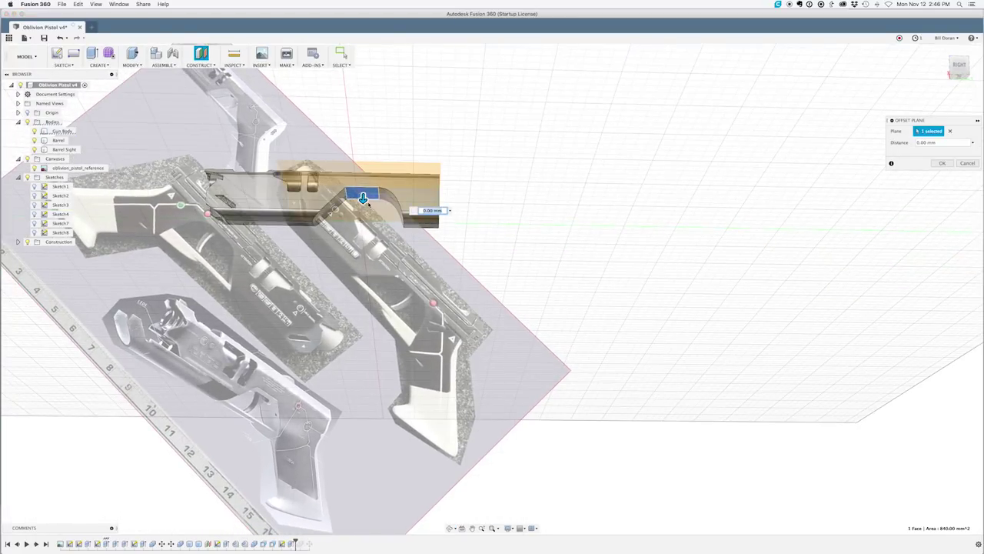
drag(391, 293, 396, 336)
mouse_move(359, 336)
shift+middle_down()
mouse_move(341, 334)
mouse_move(366, 324)
shift+middle_up()
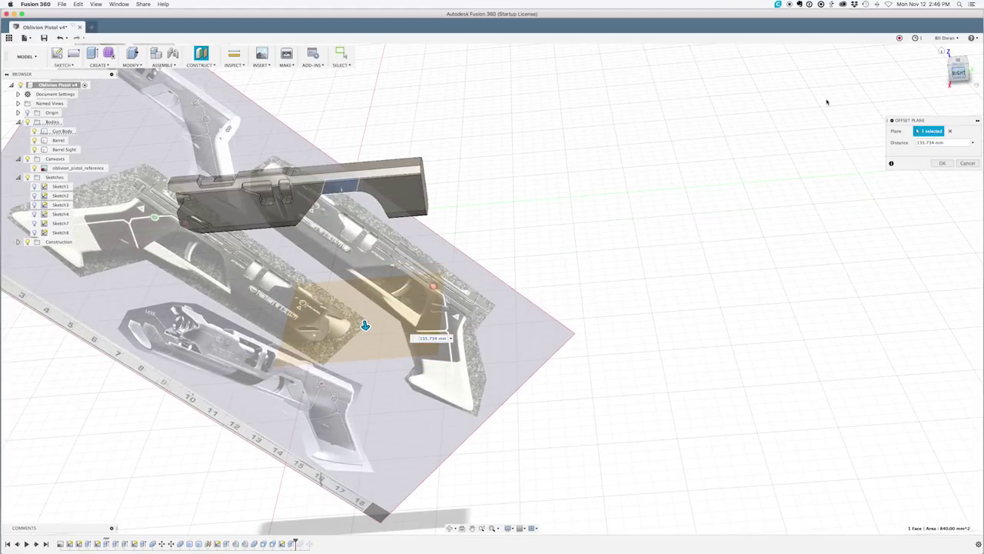
- Set the plane's offset to about 157.57 mm so it crosses the grip in the reference image, and create it
click(958, 72)
scroll(438, 349, up, 3)
middle_drag(543, 266, 554, 110)
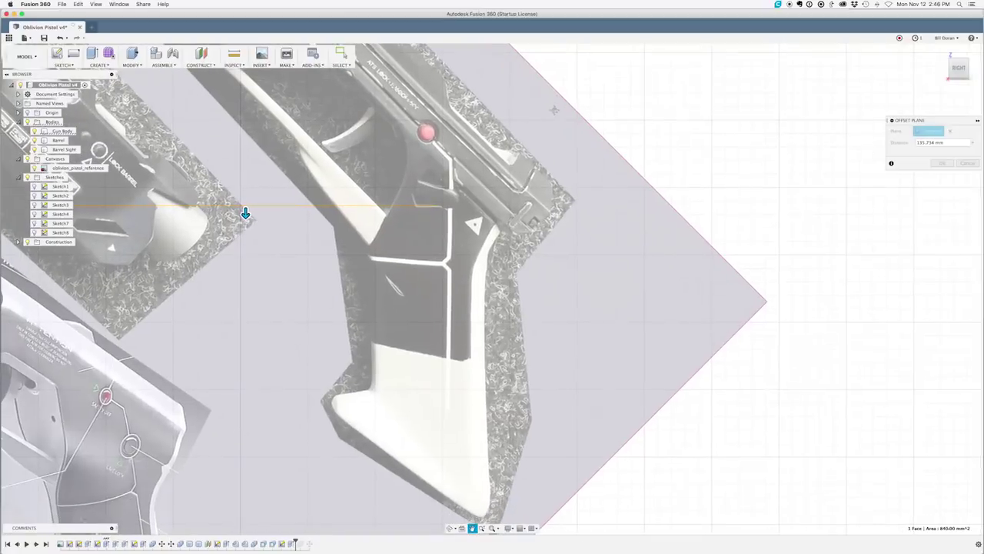
drag(243, 230, 243, 271)
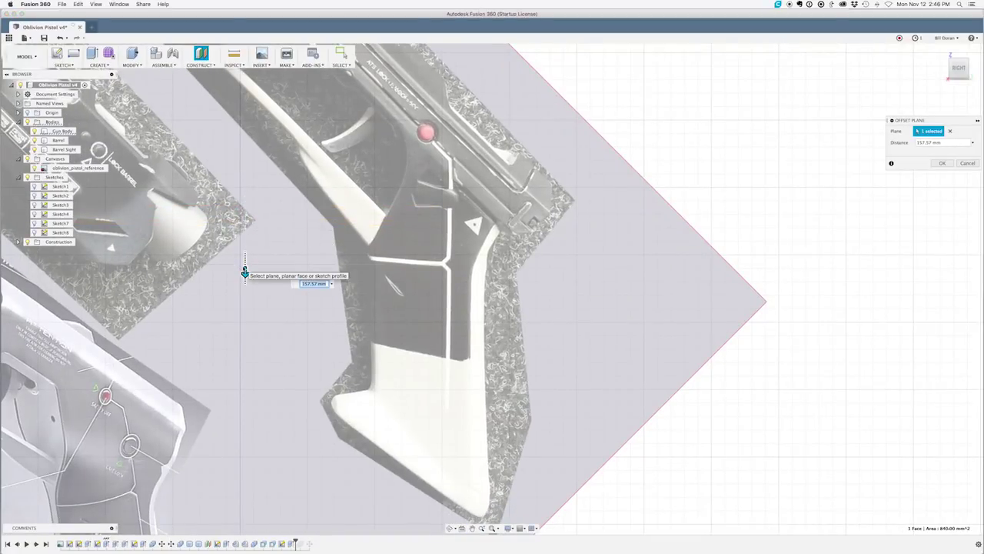
key(Return)
- Sketch a center rectangle on the new plane, centred on the body's axis behind its rear end, 28 mm wide and about 62 mm long
shift+middle_drag(243, 268, 264, 261)
click(268, 250)
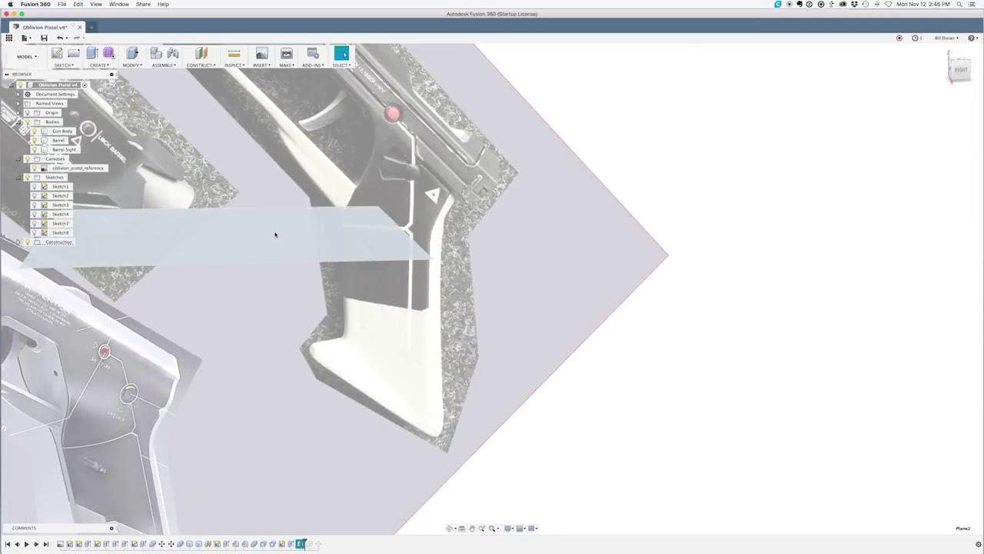
key(l)
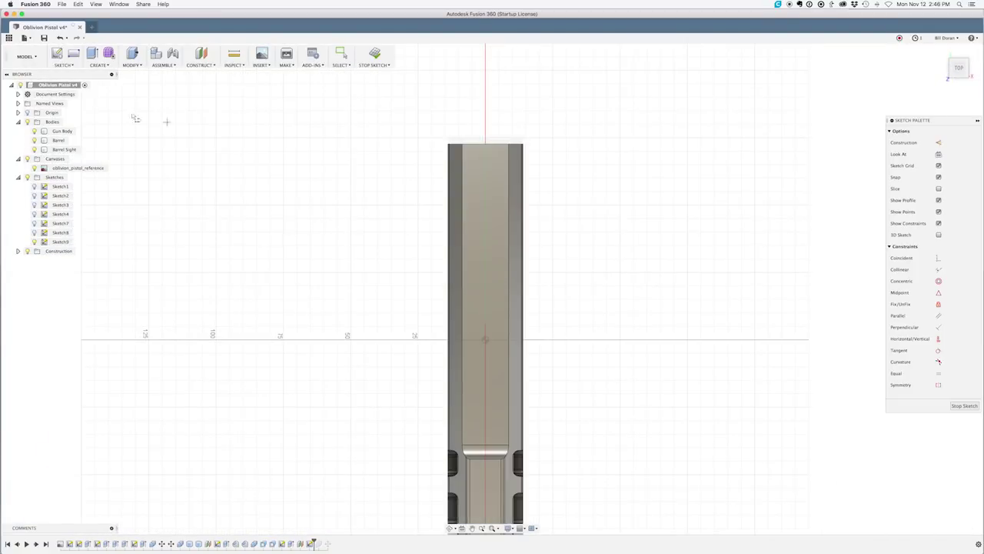
click(73, 53)
click(63, 64)
mouse_move(74, 105)
click(139, 107)
click(499, 117)
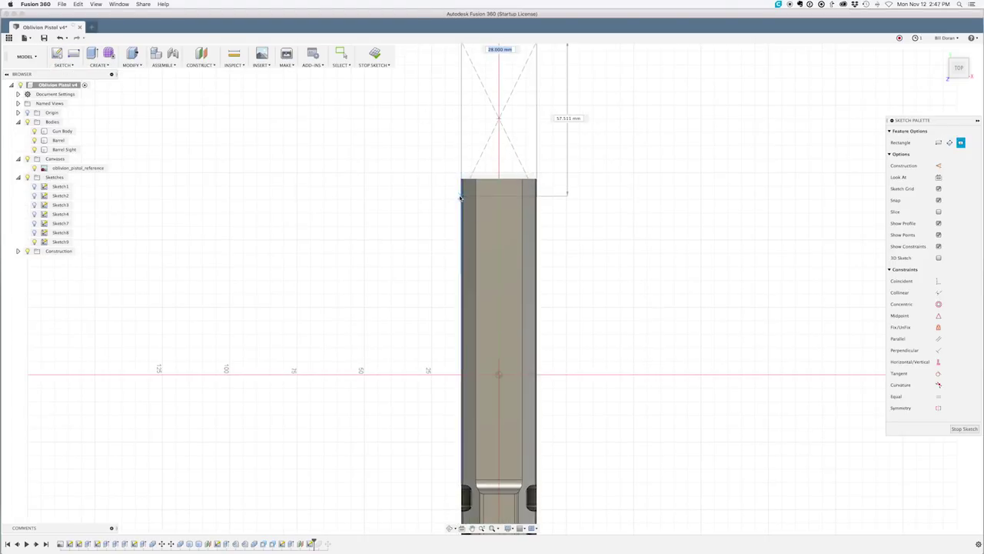
scroll(461, 218, up, 5)
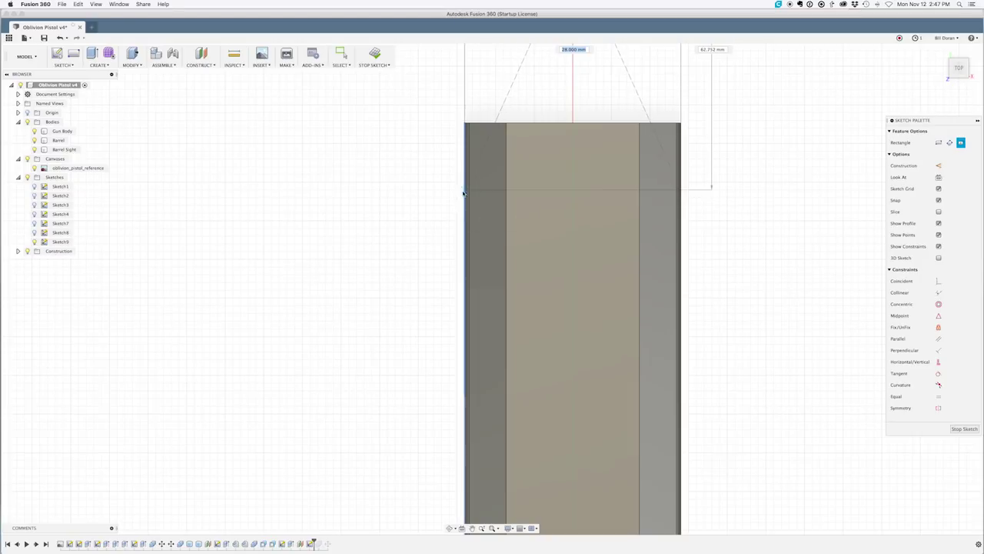
click(465, 194)
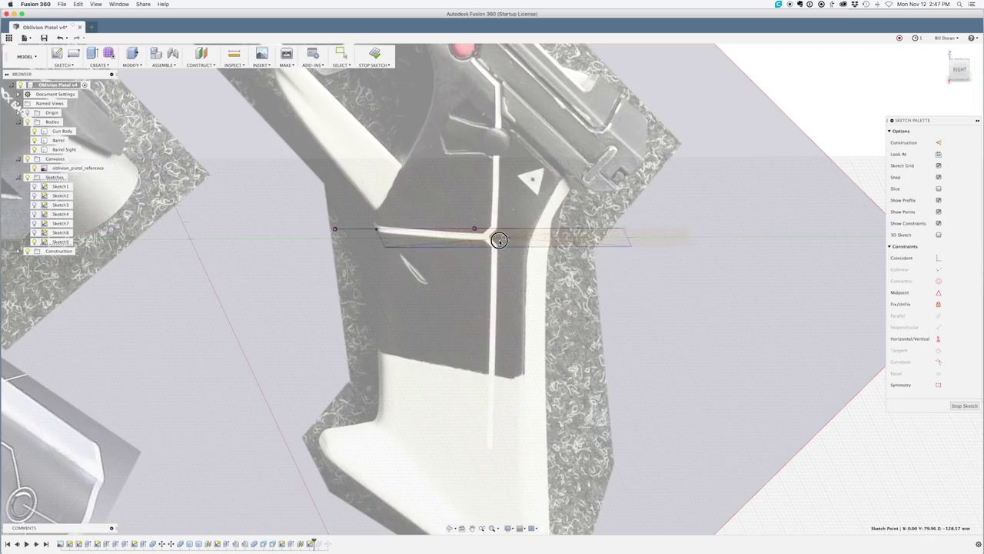
- Move the rectangle's centre forward over the grip and dimension it 14 mm from the centre to the long side
drag(465, 241, 482, 240)
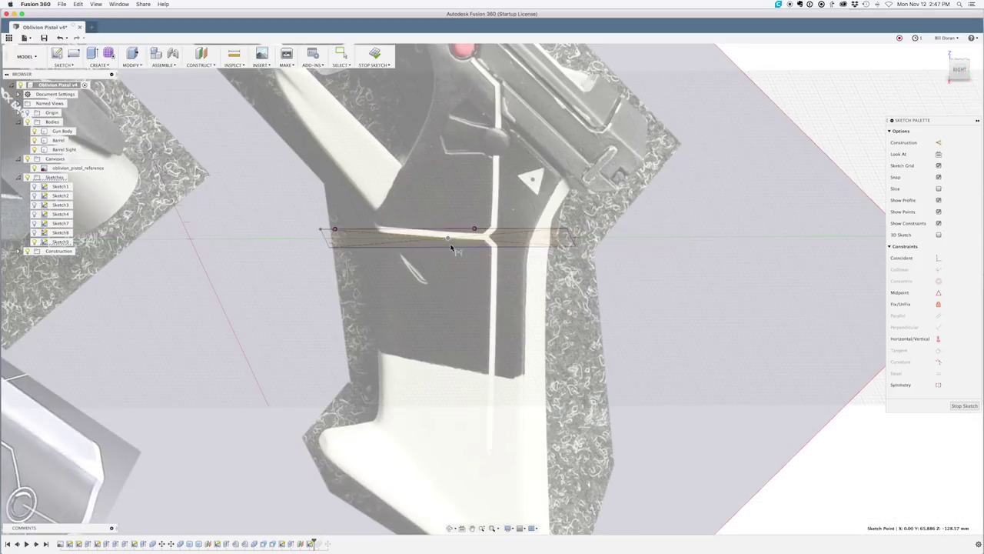
click(452, 246)
click(454, 308)
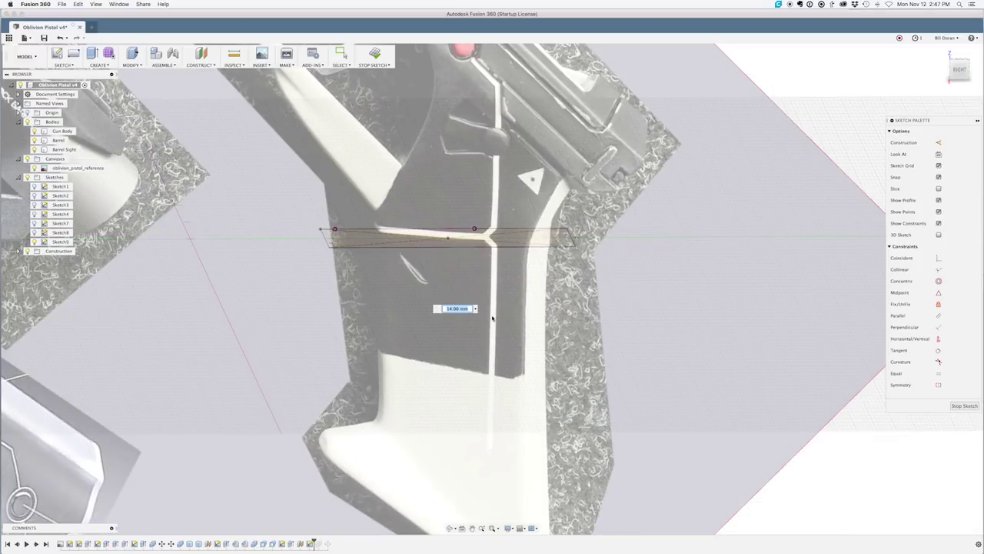
key(Return)
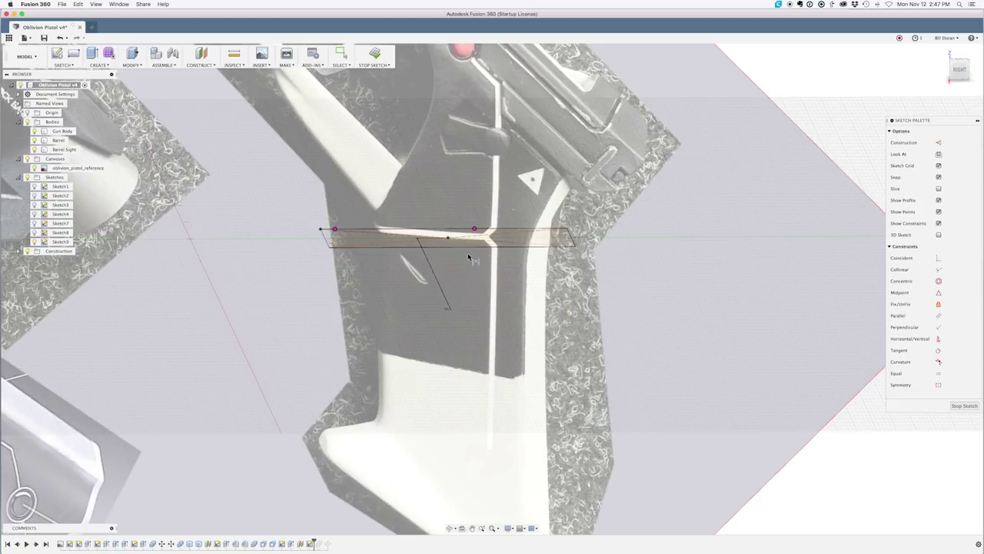
- Dimension the rectangle's length to shorten it, and shift its centre along the body's axis so it lines up with the grip in the reference image
click(323, 237)
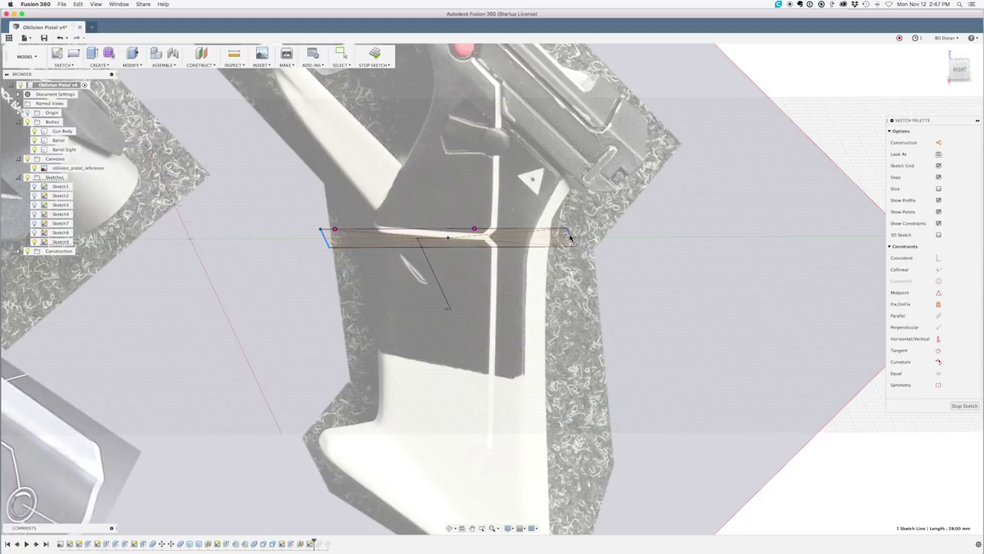
click(602, 331)
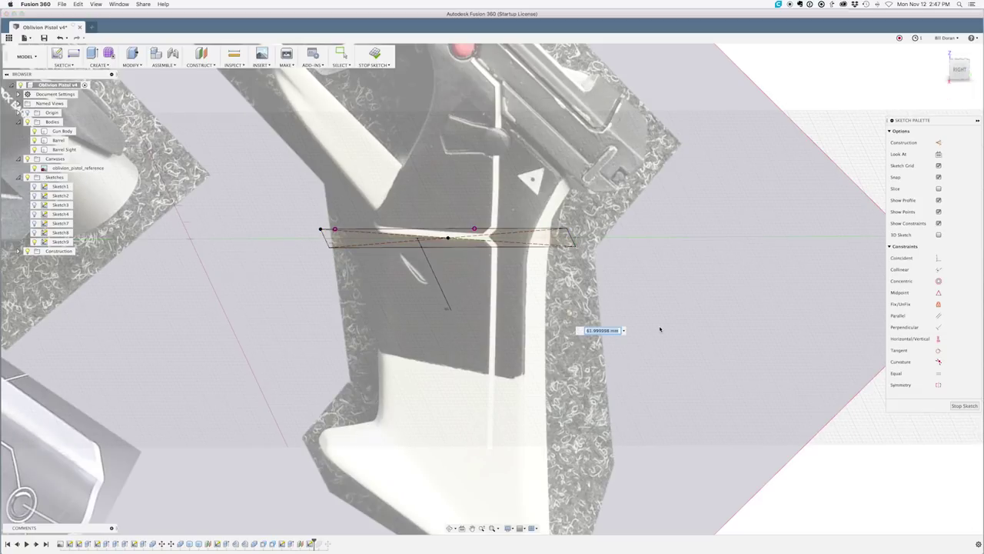
key(Return)
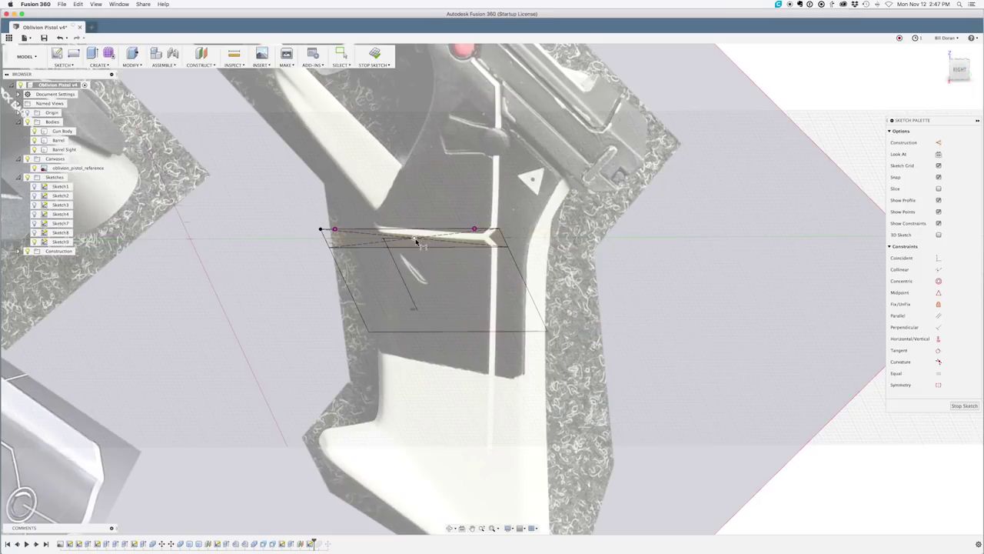
drag(416, 242, 464, 235)
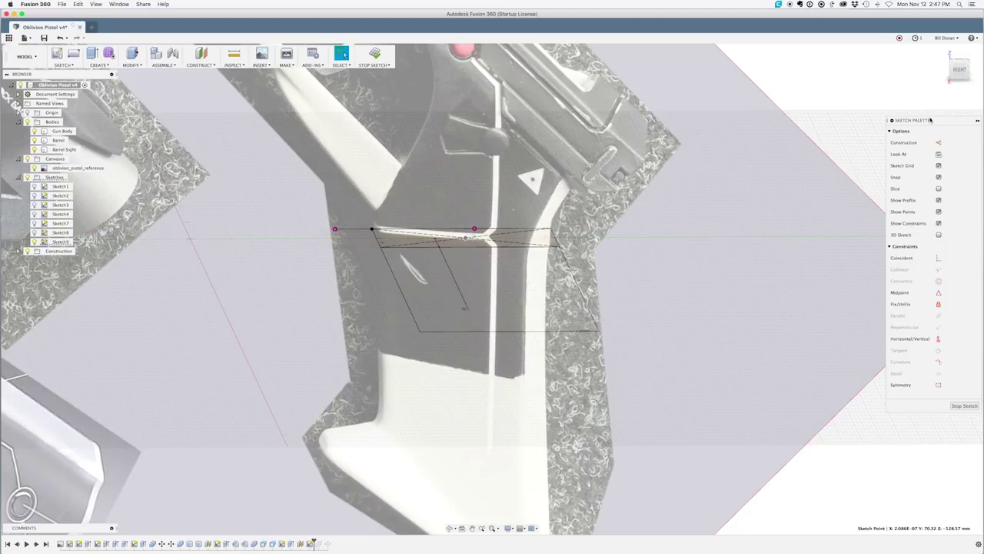
click(958, 69)
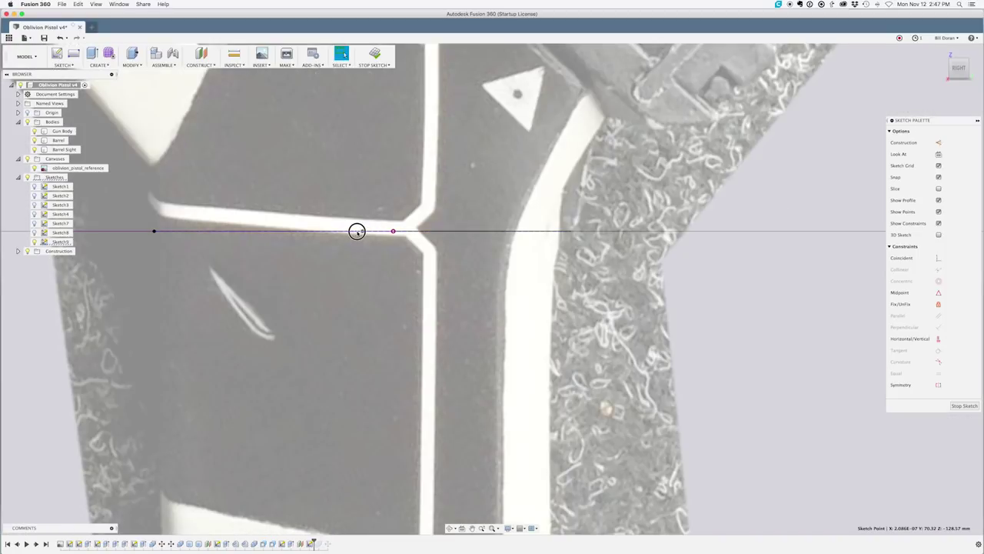
drag(356, 232, 355, 231)
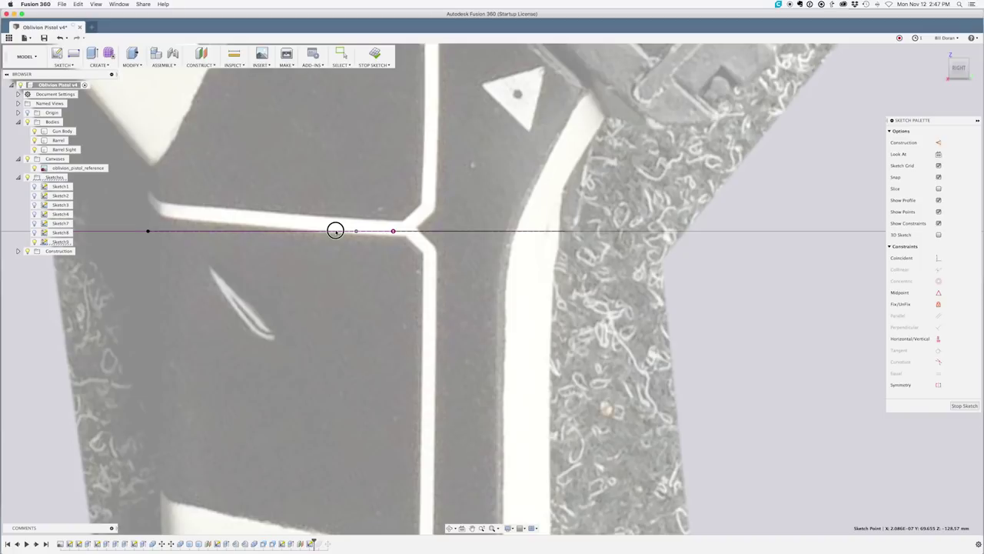
- Draw a line about 59 mm long lengthwise through the rectangle's centre, past both short sides, and make it a construction line
shift+middle_drag(366, 187, 384, 211)
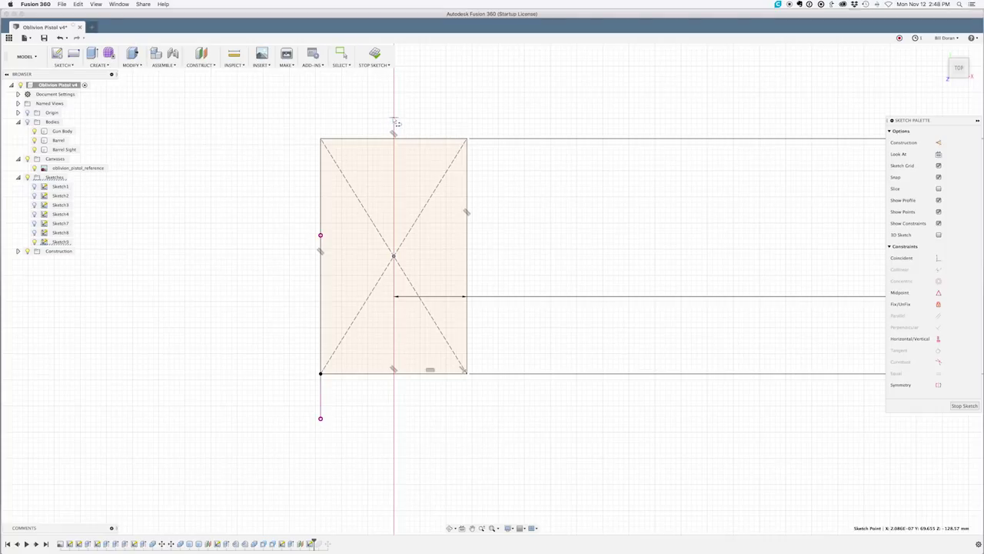
click(394, 120)
click(394, 426)
key(Escape)
click(395, 338)
key(x)
- Fillet the rectangle's two rear corners with a radius of 10.056 mm
scroll(404, 236, down, 3)
scroll(405, 233, up, 4)
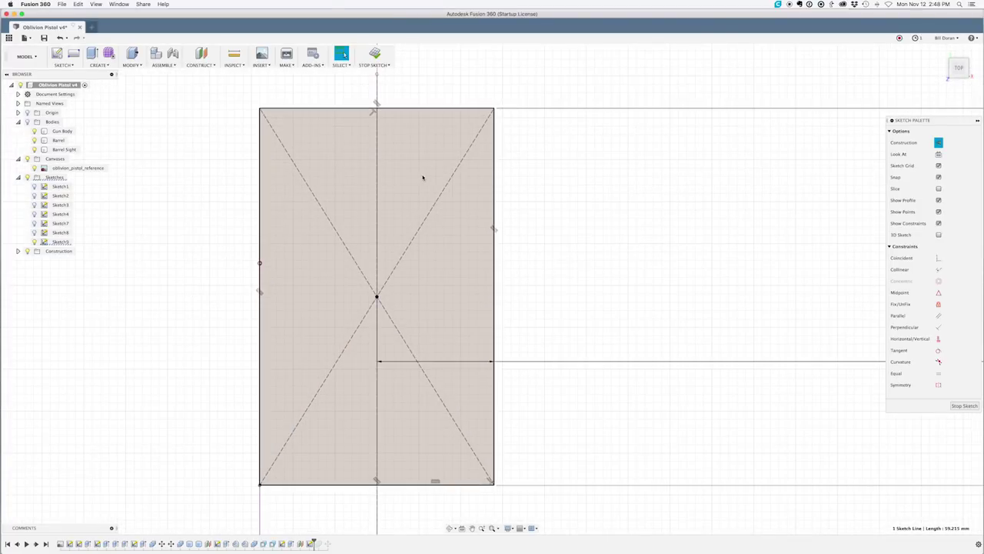
text(s)
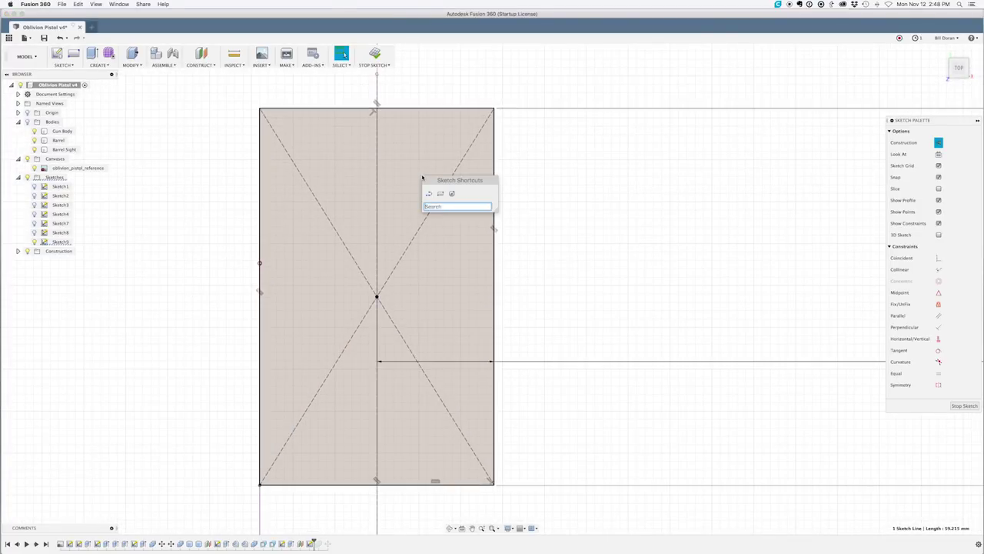
text(fil)
key(Return)
click(304, 110)
click(260, 130)
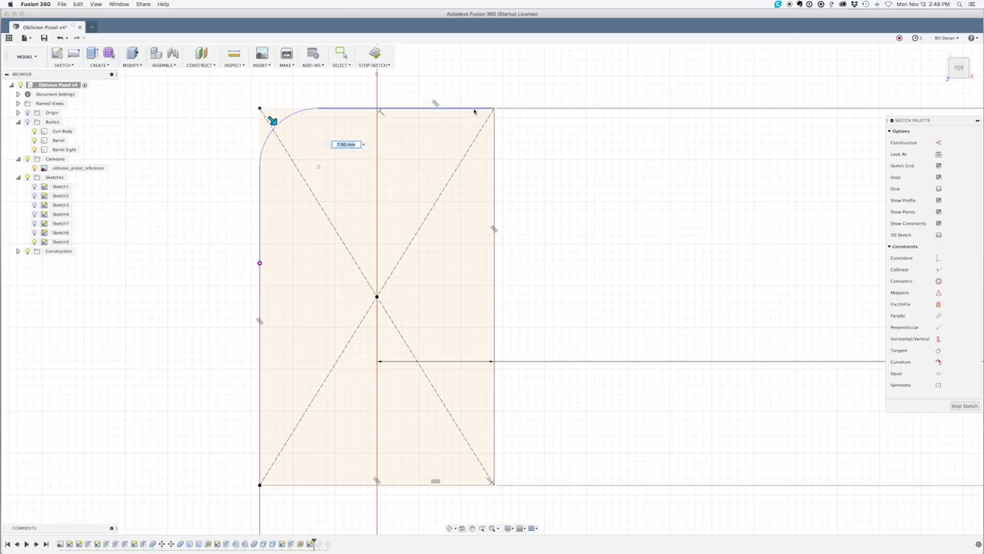
click(475, 110)
click(494, 136)
drag(482, 122, 474, 130)
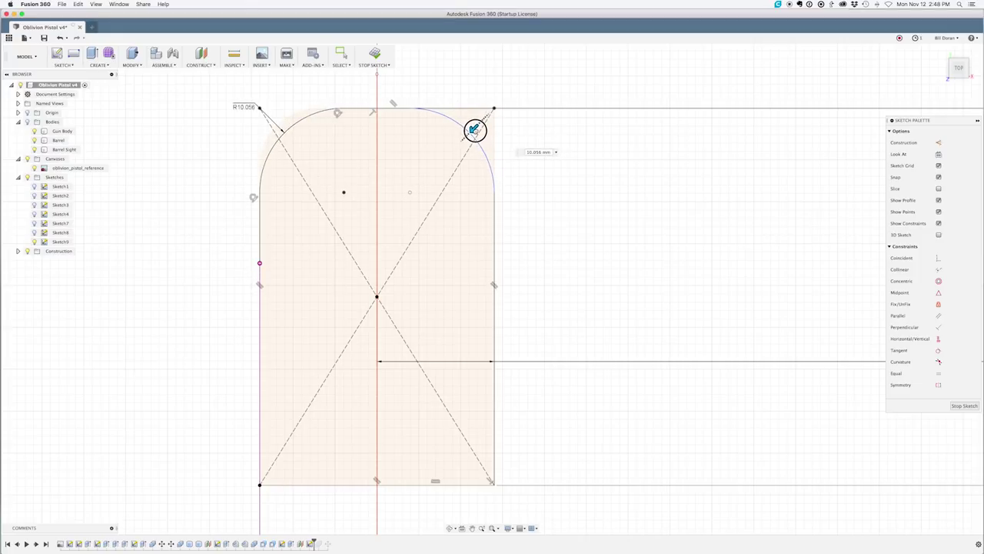
key(Return)
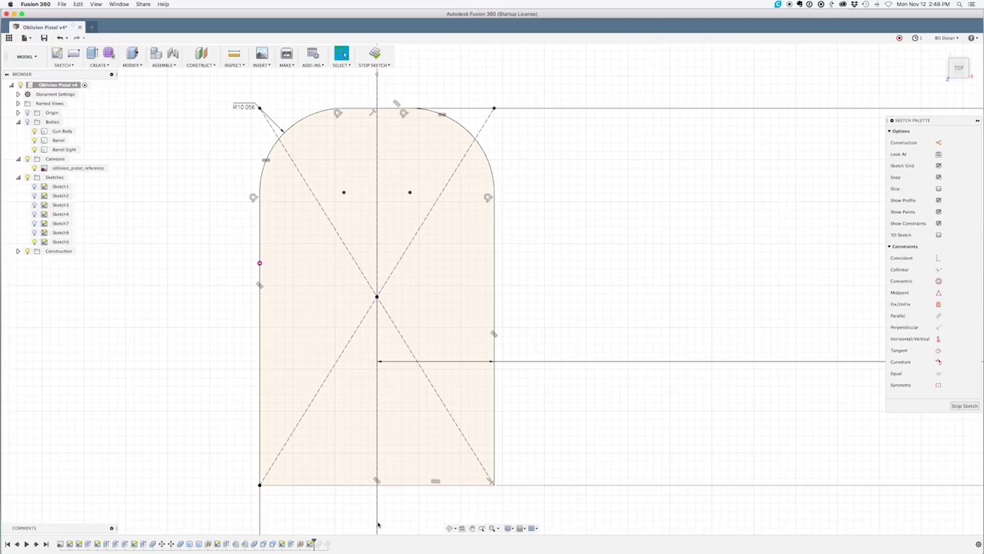
- Draw an arc of about 33 mm radius from one long side to the front edge, tangent to the side, and mirror it across the centreline
key(s)
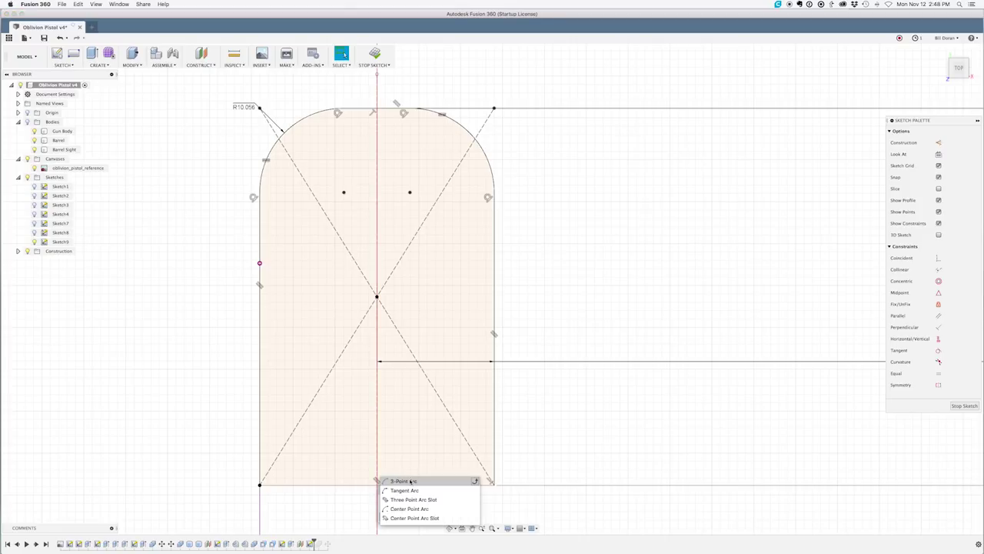
click(400, 486)
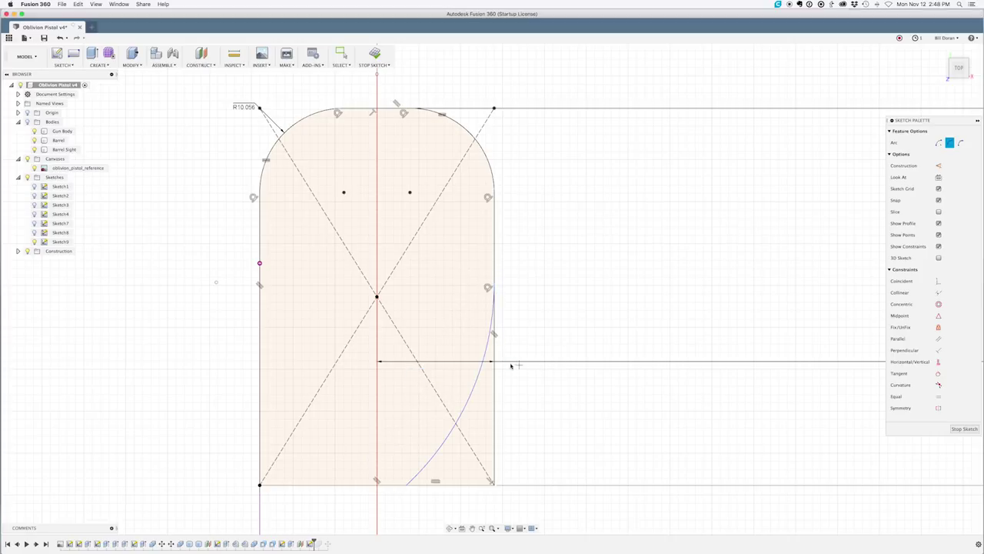
text(smirror)
key(Return)
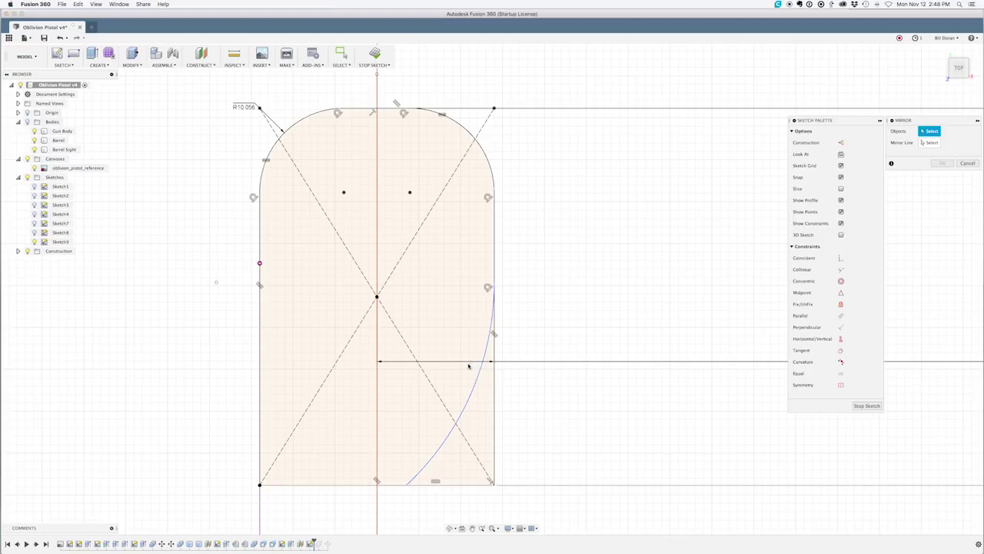
click(465, 406)
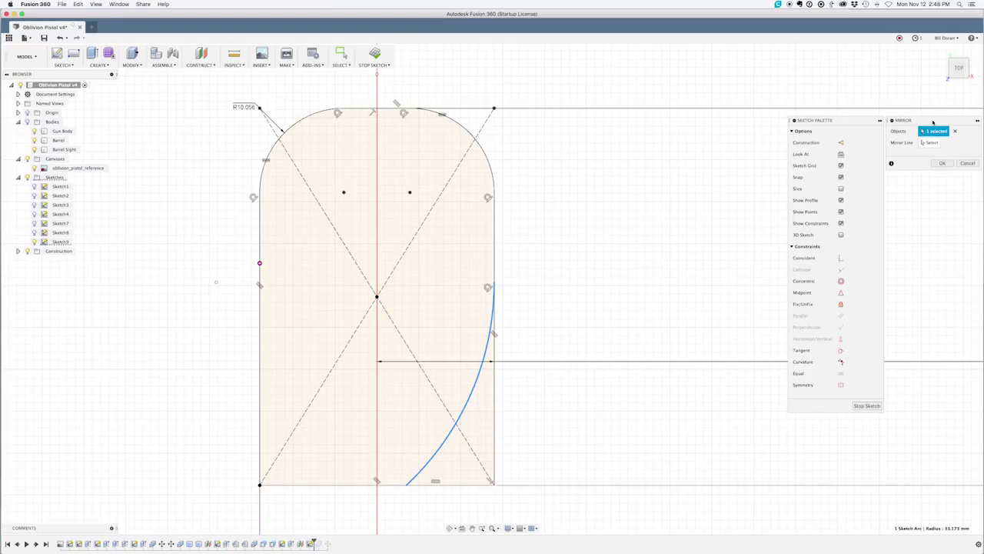
click(377, 340)
click(940, 163)
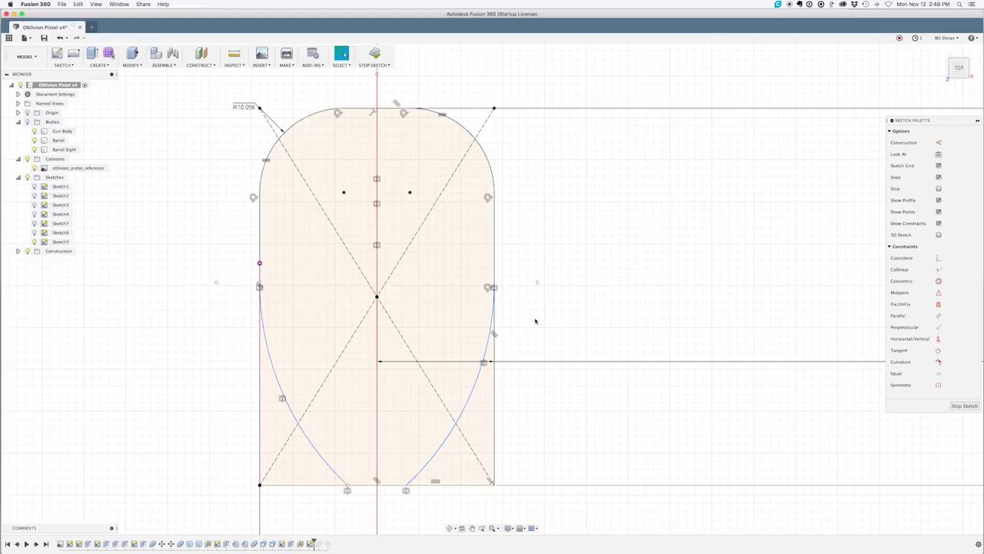
- Finish the sketch and start extruding the rounded grip profile as a new body, about 47.59 mm downward over the grip in the reference image
click(375, 53)
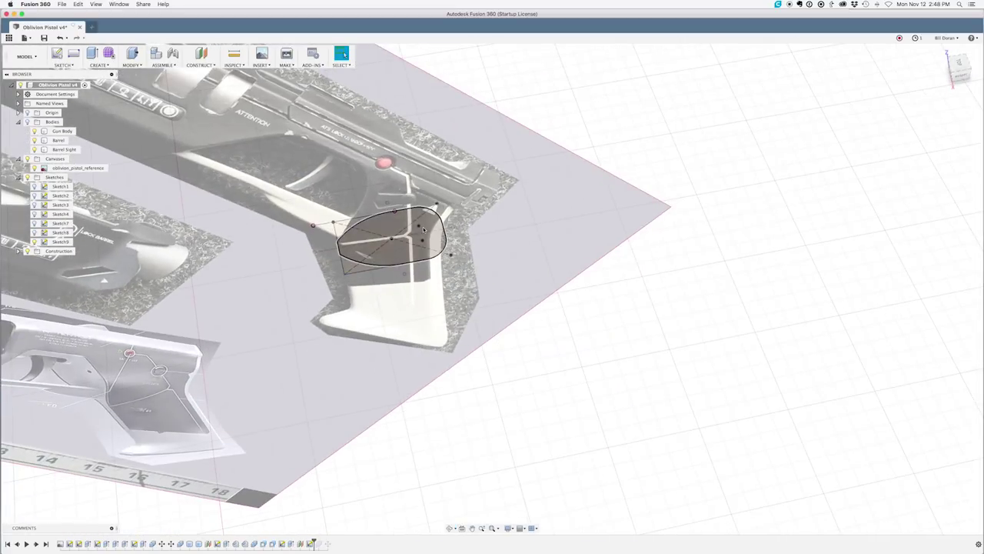
click(433, 223)
key(e)
shift+middle_drag(433, 223, 433, 177)
drag(389, 217, 396, 317)
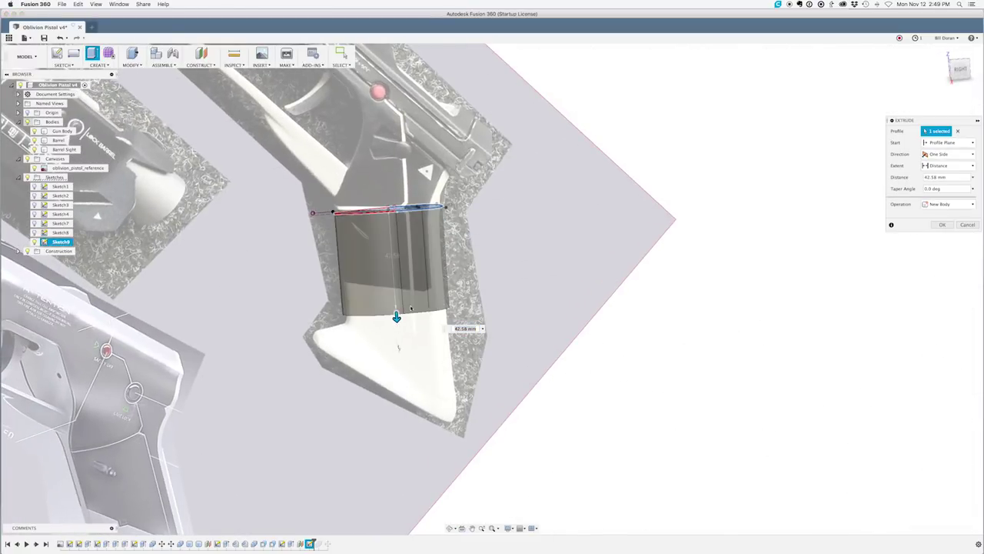
mouse_move(396, 316)
mouse_down()
mouse_move(400, 347)
mouse_move(397, 321)
mouse_move(397, 329)
mouse_up()
shift+middle_drag(397, 329, 539, 218)
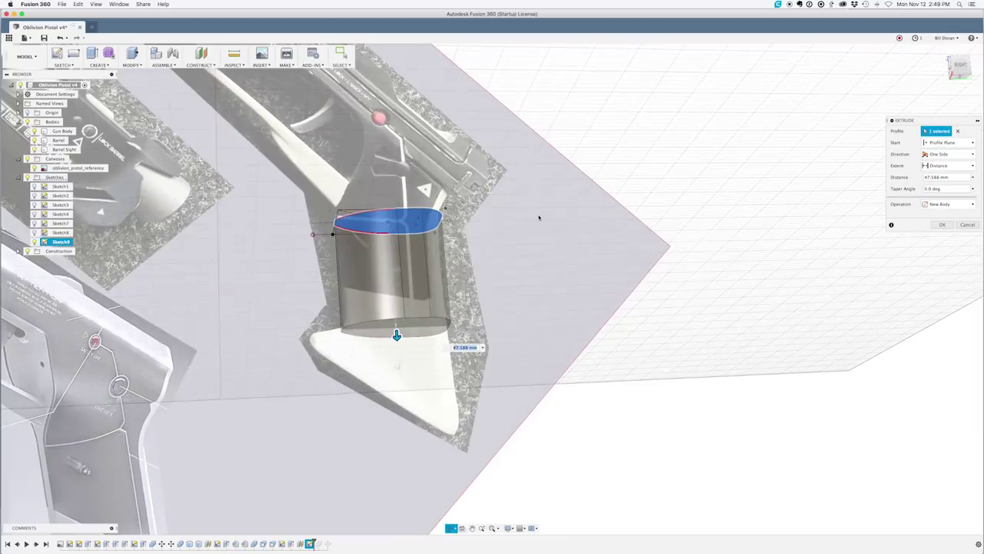
- Make the extrusion two-sided, extend its second side upward toward the gun body, and create the grip body
click(949, 154)
click(940, 166)
drag(397, 335, 374, 93)
shift+middle_drag(374, 94, 366, 128)
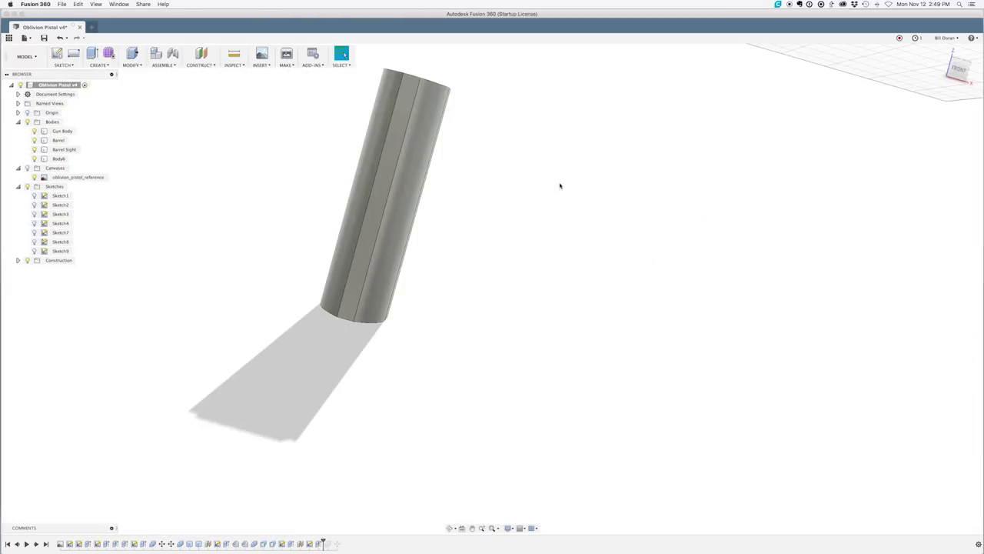
- Edit the grip sketch, fillet both front corners between the arcs and the front edge with a 7 mm radius, and finish the sketch
mouse_move(560, 185)
shift+middle_down()
mouse_move(529, 192)
mouse_move(525, 216)
mouse_move(501, 176)
mouse_move(554, 169)
mouse_move(567, 180)
mouse_move(559, 202)
mouse_move(549, 187)
shift+middle_up()
click(459, 211)
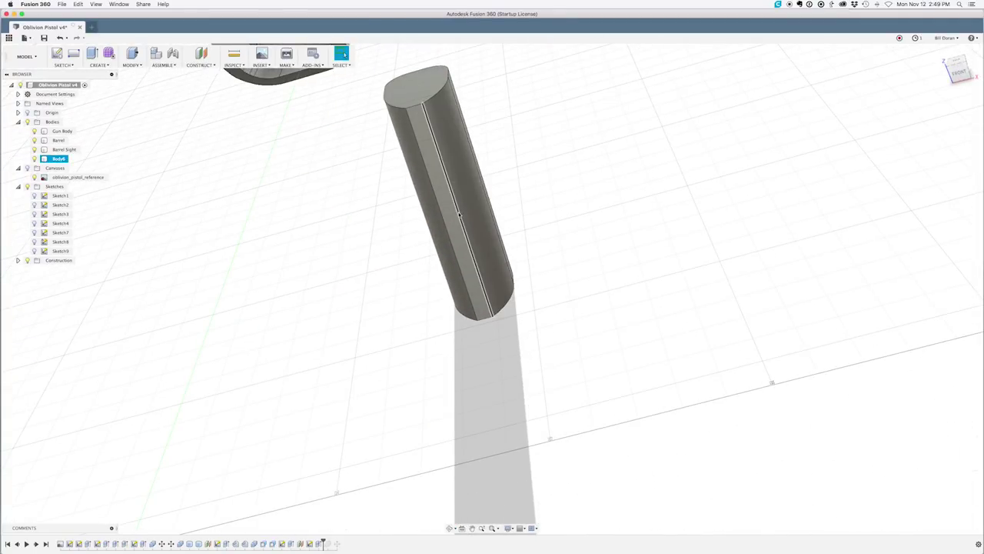
click(436, 216)
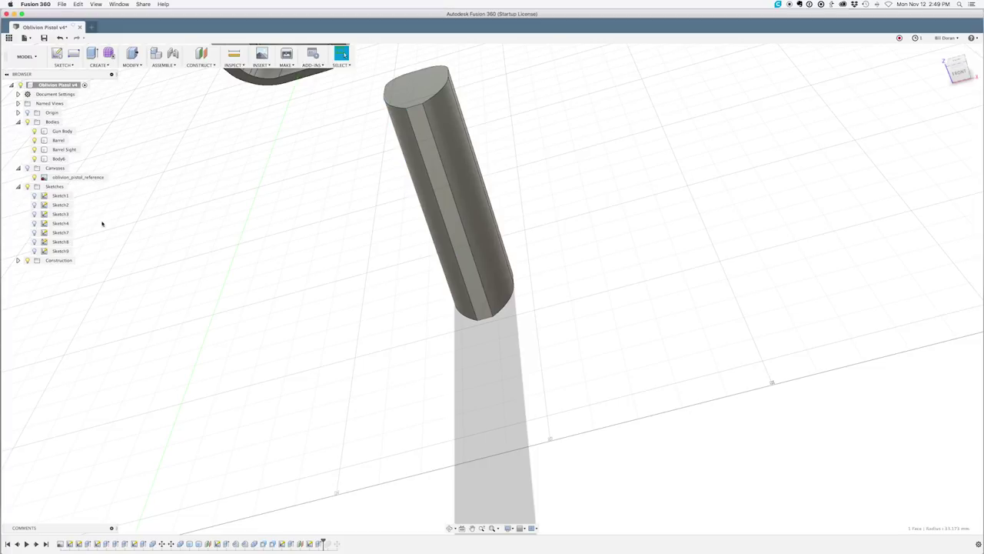
right_click(61, 251)
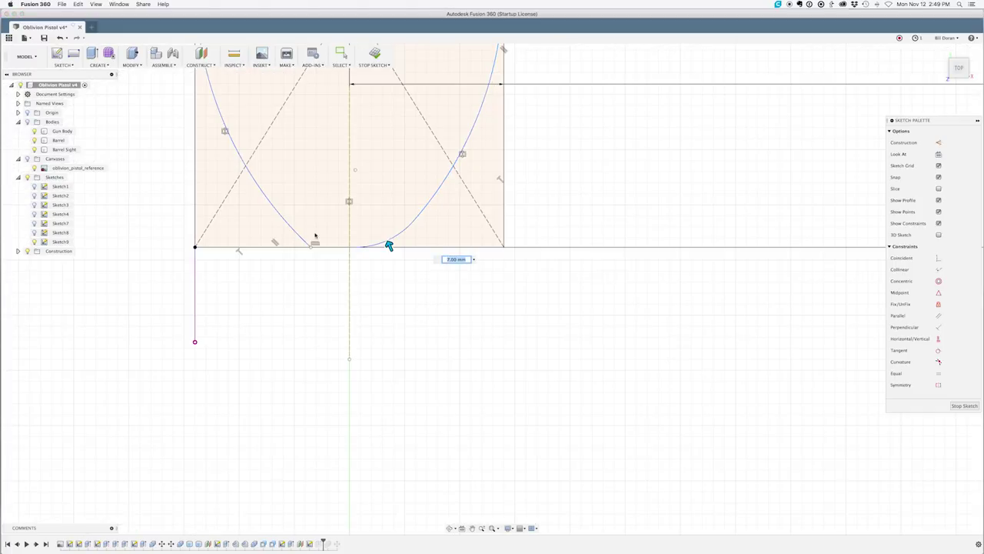
key(Return)
click(321, 247)
scroll(480, 269, down, 2)
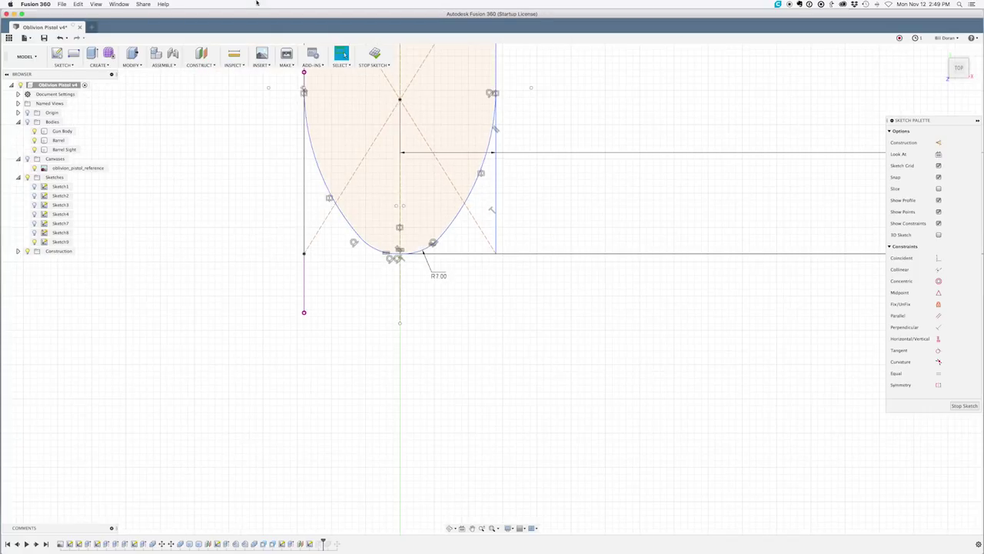
click(375, 54)
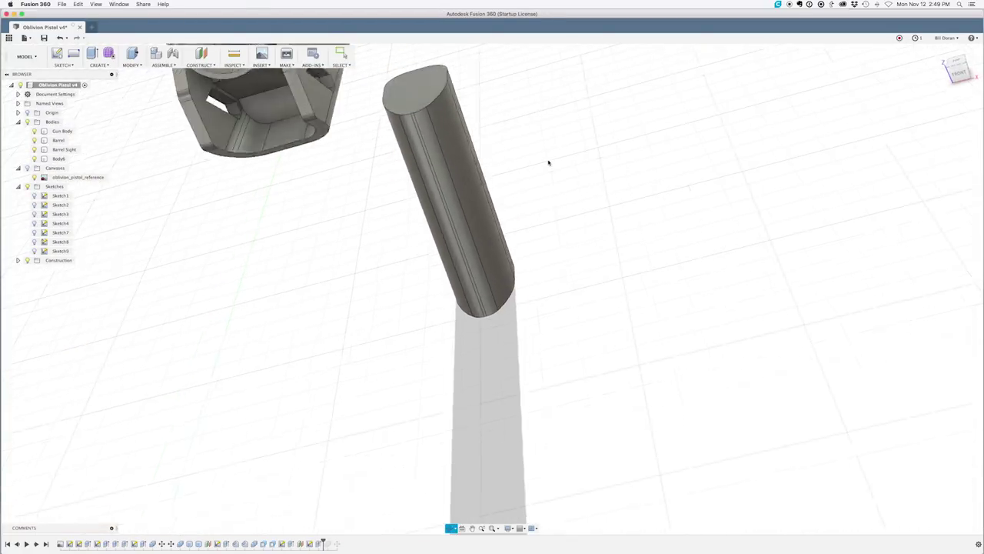
- Extrude the grip body's bottom face further down to the lowest point of the grip in the reference image
key(e)
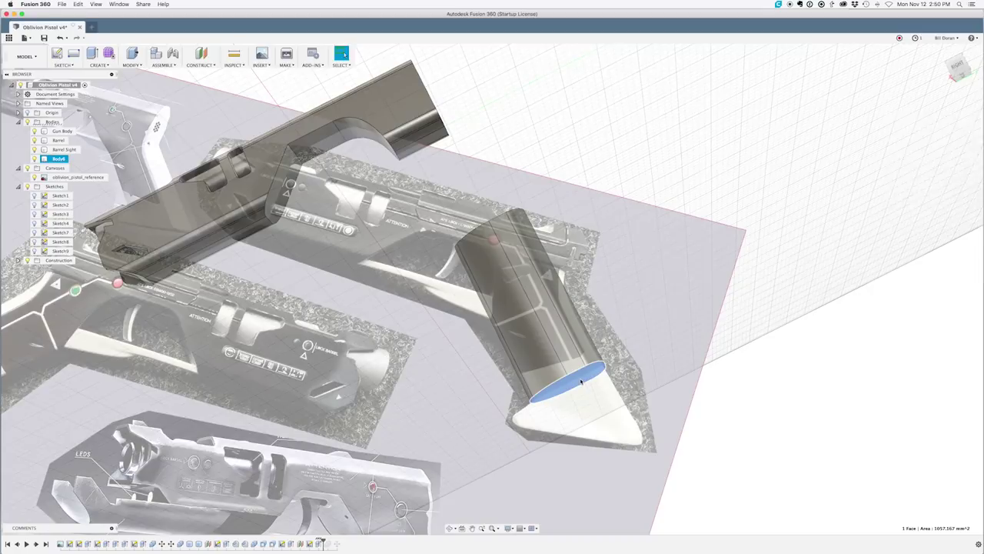
click(584, 384)
drag(584, 385, 622, 459)
key(Return)
- Sketch a closed four-sided outline around the grip's lower end in the side view, with a slanted upper edge above the reference's angled base, and finish the sketch
shift+middle_drag(703, 274, 706, 300)
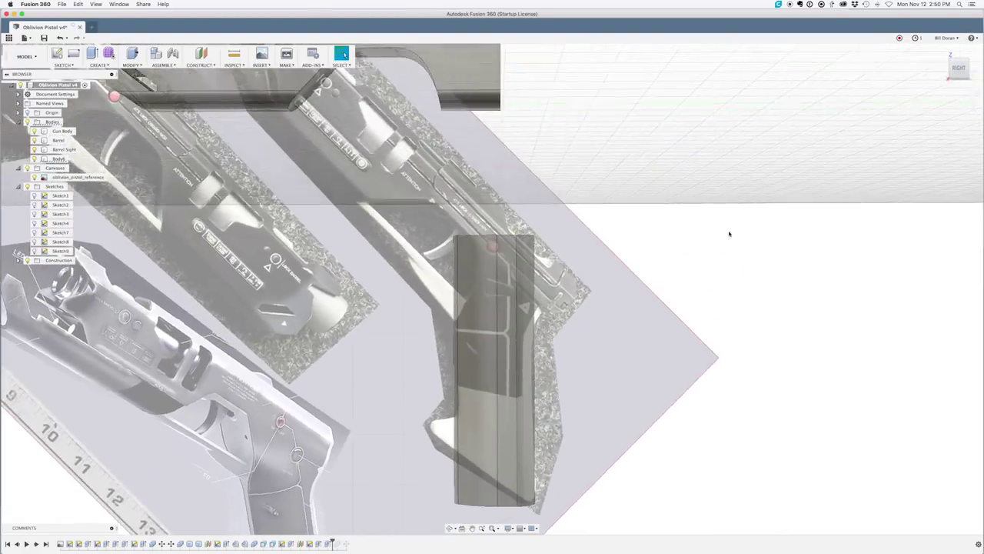
middle_drag(525, 448, 523, 288)
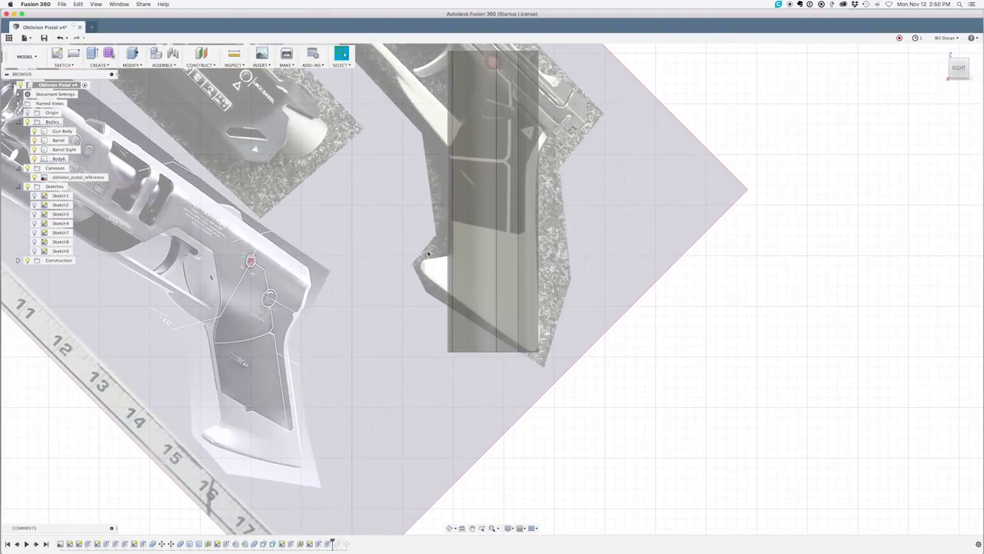
scroll(499, 281, up, 5)
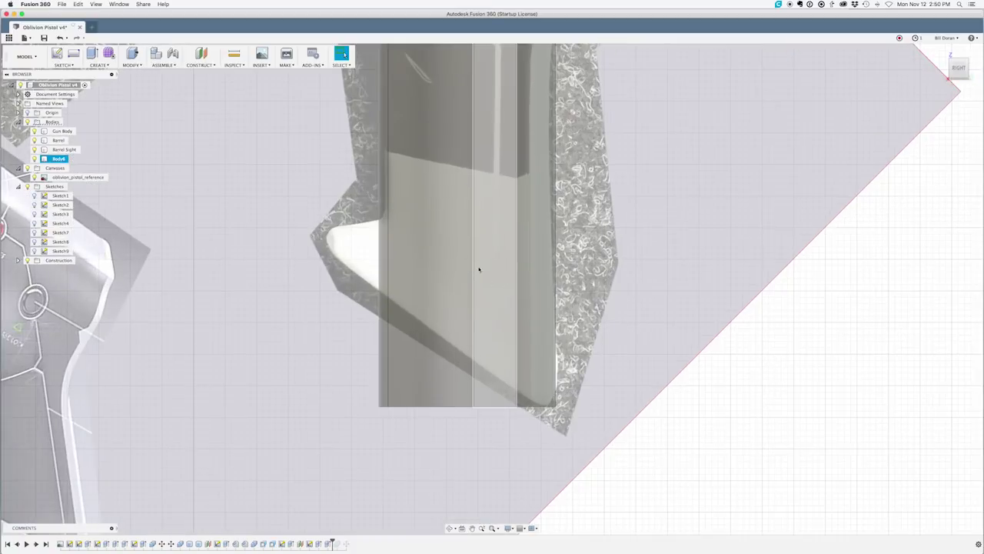
key(s)
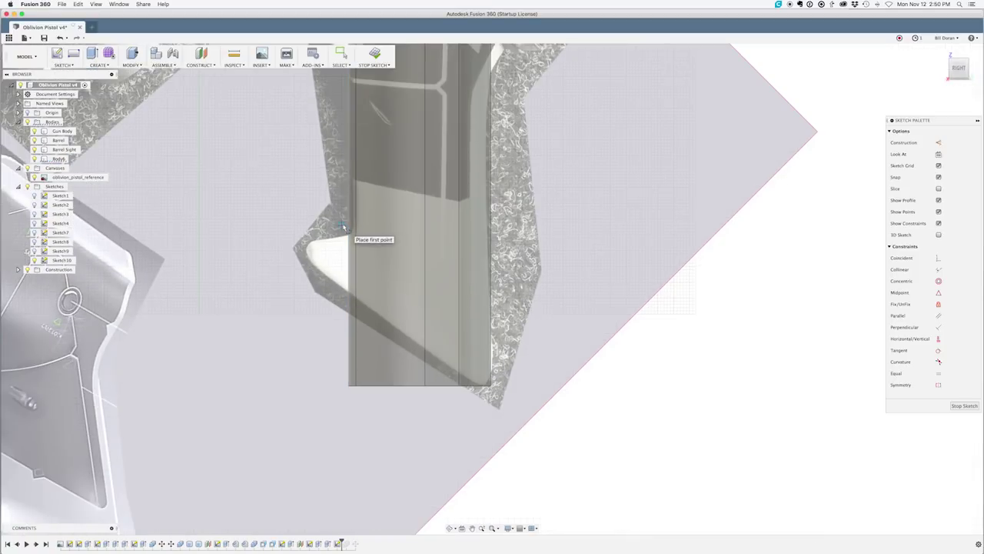
click(343, 225)
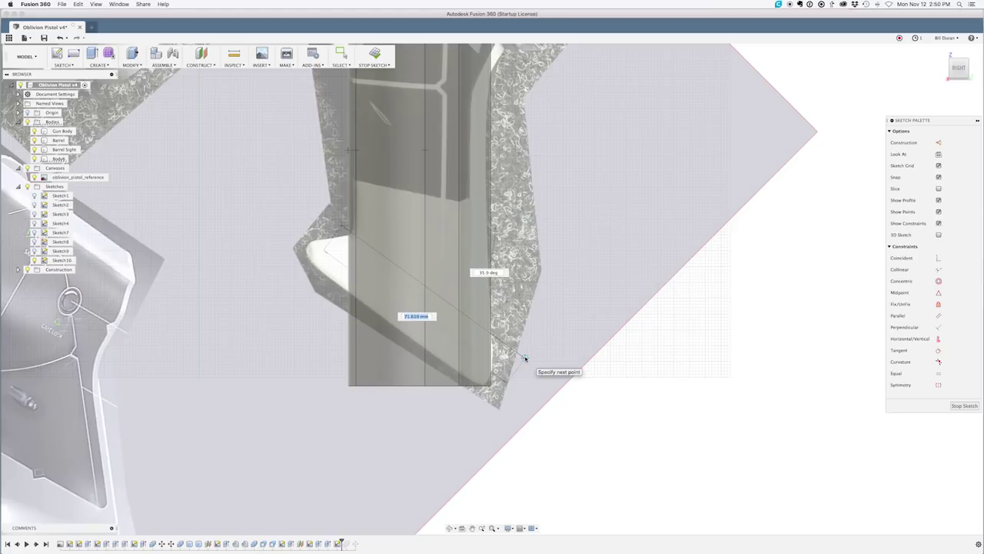
click(524, 350)
click(531, 431)
click(316, 429)
click(343, 226)
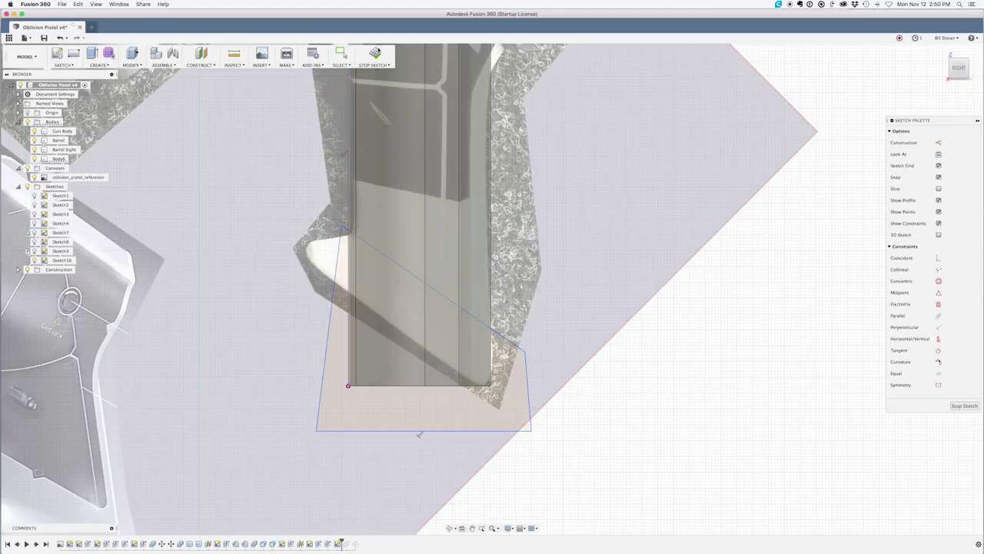
click(375, 54)
- Extrude the four-sided outline symmetrically through the grip to cut off its lower end along the slanted edge
click(346, 414)
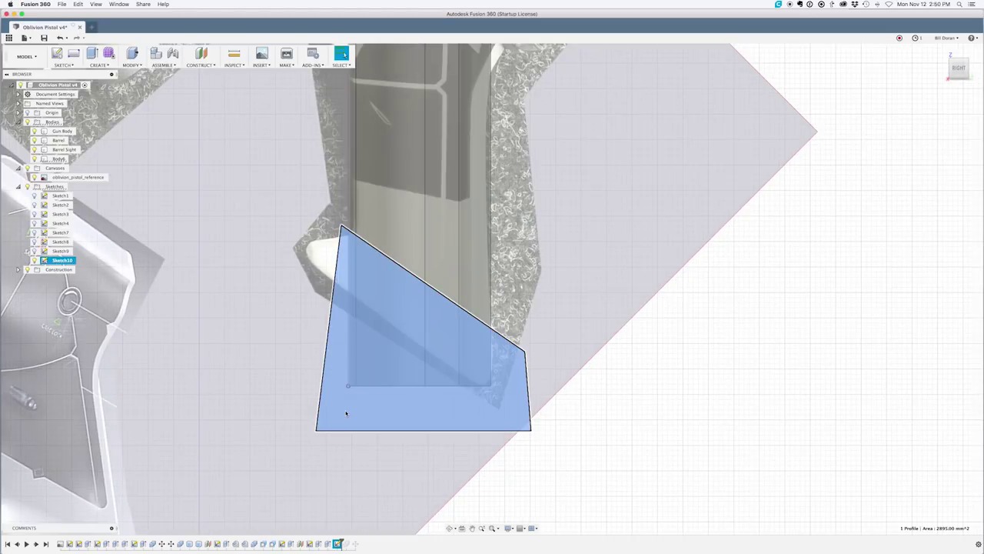
key(e)
click(954, 154)
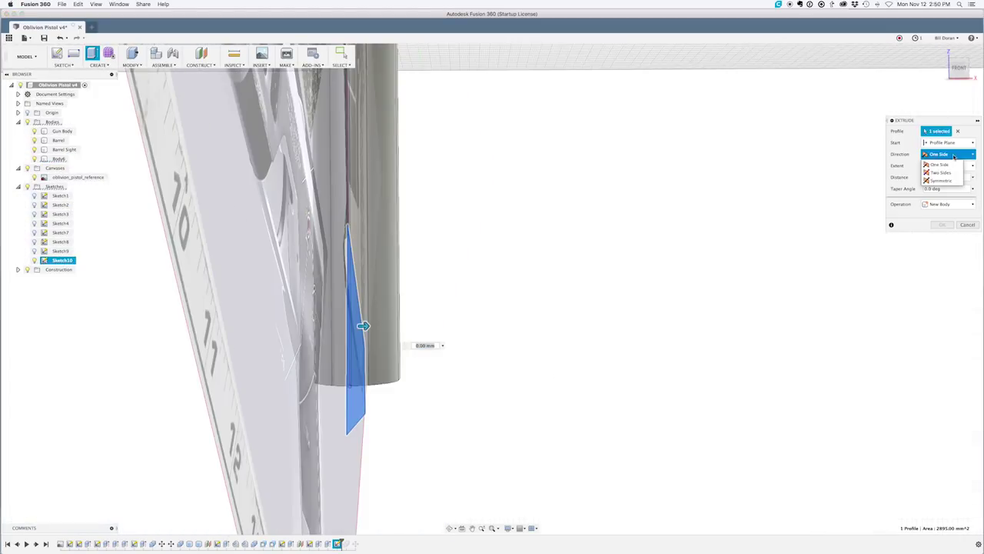
click(950, 180)
drag(363, 325, 505, 339)
key(Return)
- Create an offset plane from the grip's slanted bottom face, moved down to the base edge in the reference image
shift+middle_drag(536, 123, 468, 120)
click(408, 281)
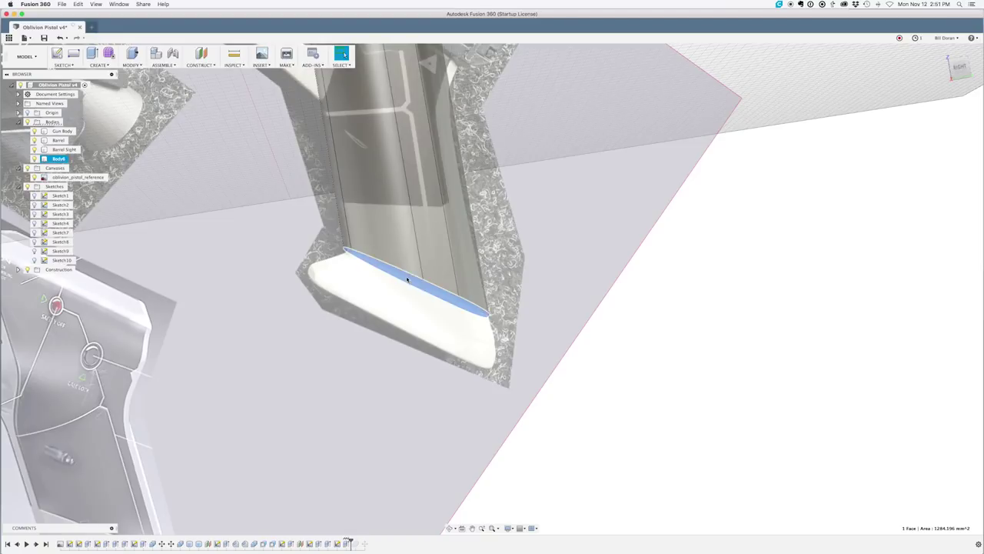
click(200, 63)
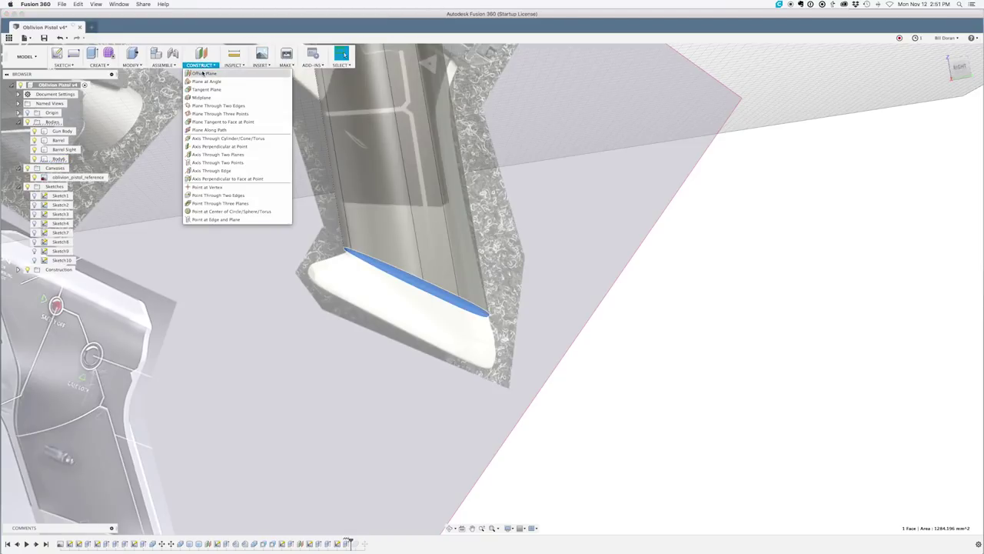
click(217, 72)
drag(403, 285, 382, 335)
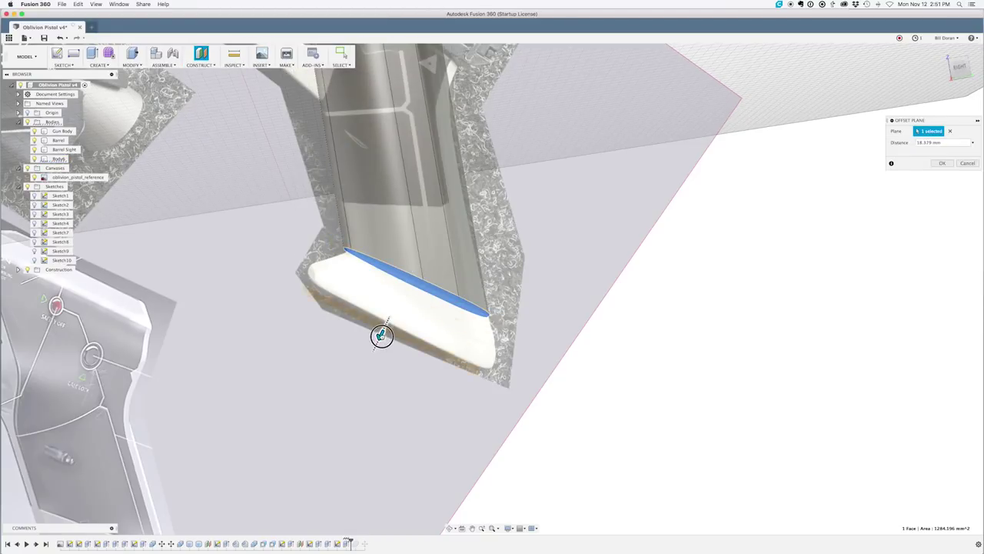
click(941, 164)
- Sketch a line about 72 mm long along the grip's centreline on the offset plane and make it a construction line
shift+middle_drag(644, 177, 496, 215)
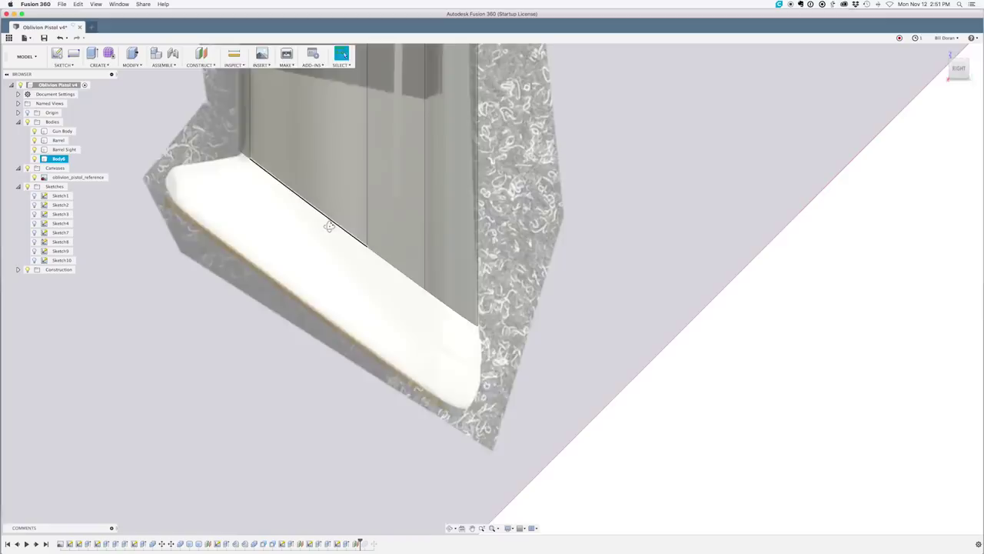
shift+middle_drag(329, 226, 388, 196)
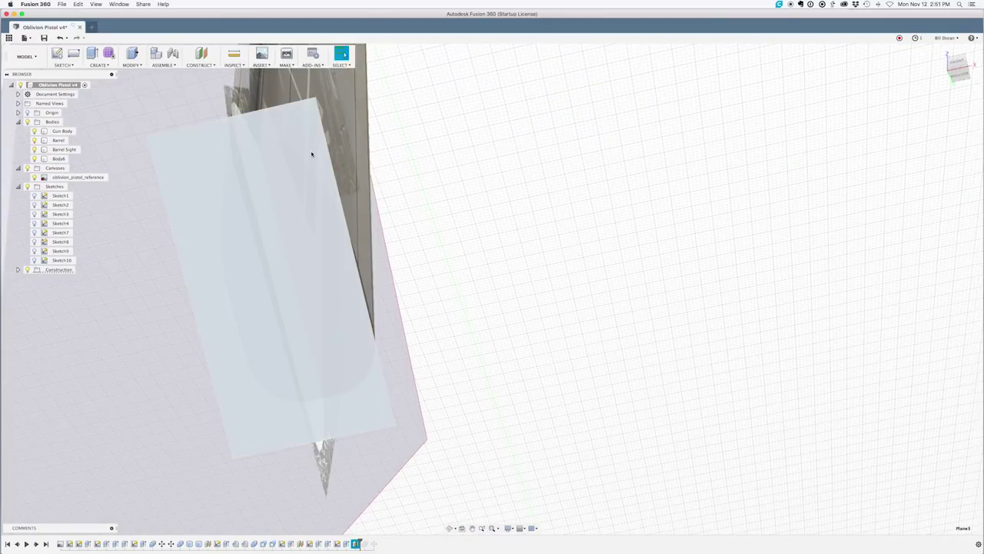
click(312, 155)
middle_drag(409, 245, 441, 93)
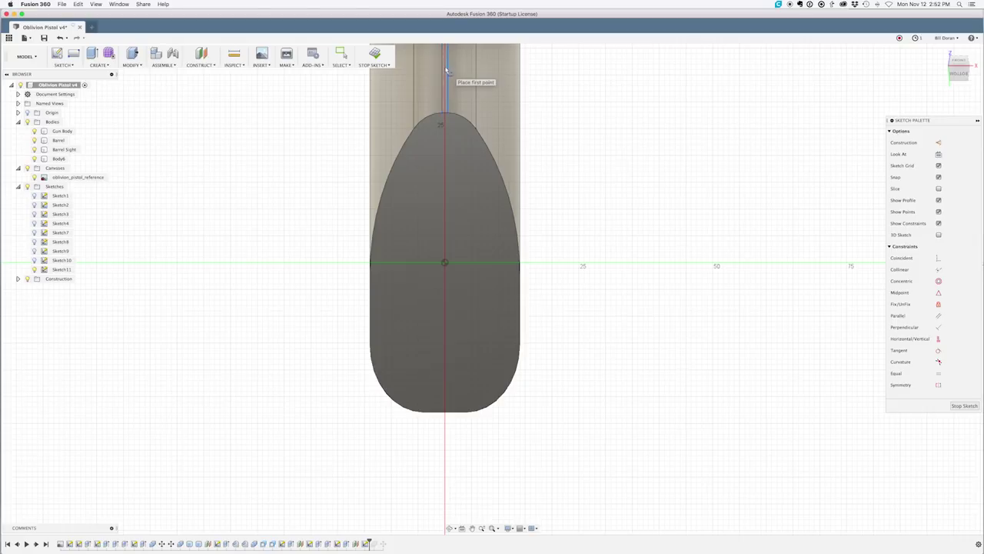
scroll(446, 70, up, 3)
middle_drag(471, 456, 456, 140)
click(431, 419)
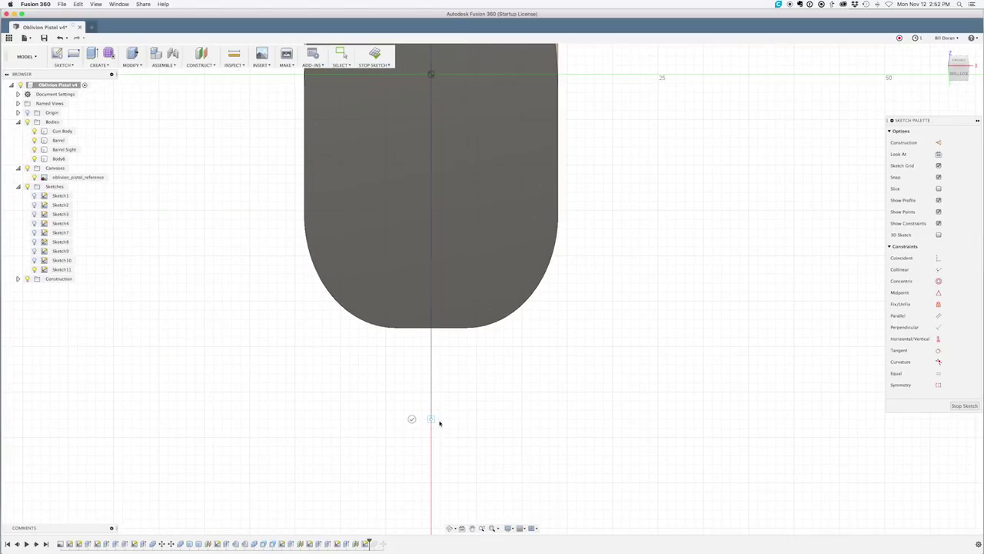
key(Escape)
click(431, 373)
middle_drag(480, 54, 439, 203)
scroll(439, 207, down, 2)
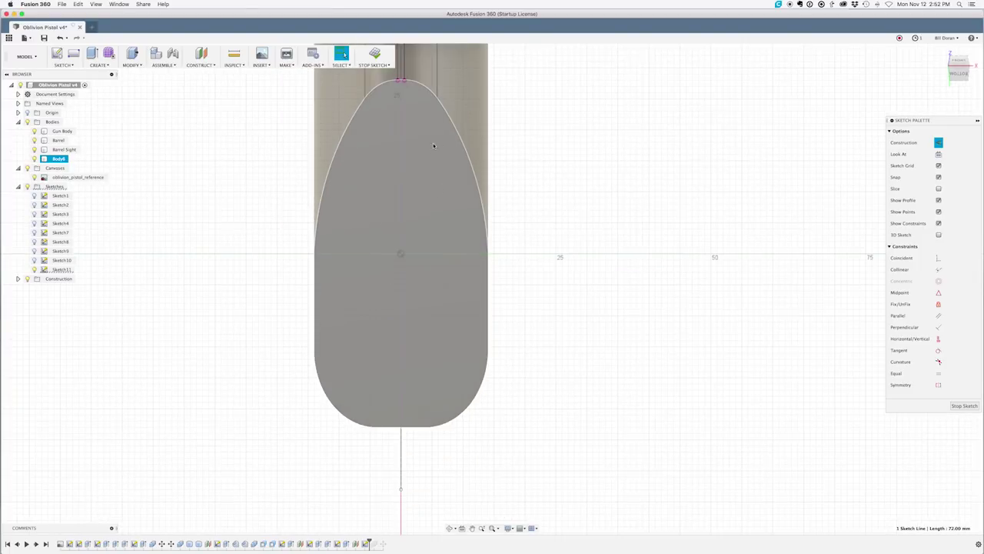
mouse_move(442, 83)
middle_down()
mouse_move(443, 133)
mouse_move(461, 170)
middle_up()
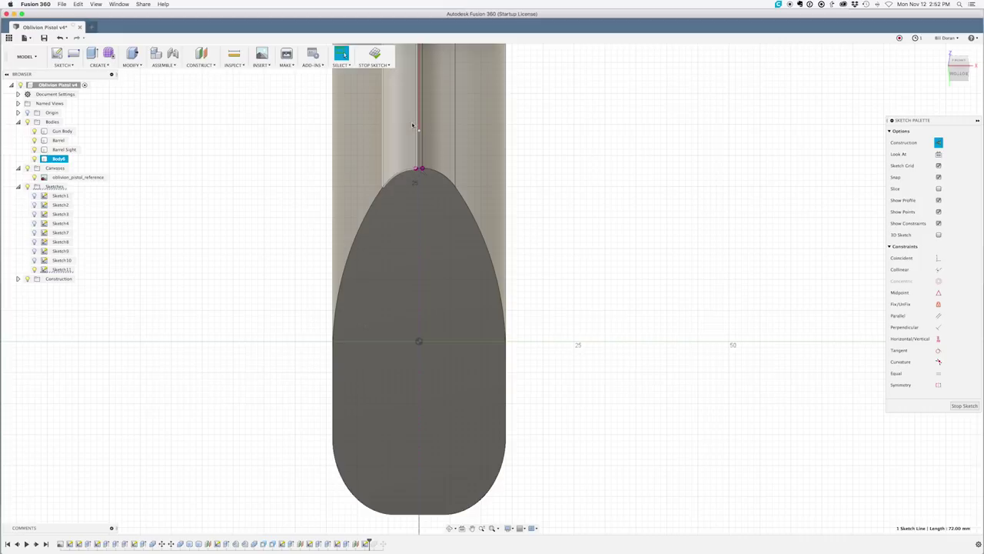
- Draw a centre rectangle on the construction line, spanning the length of the base in the reference image
click(186, 96)
click(63, 65)
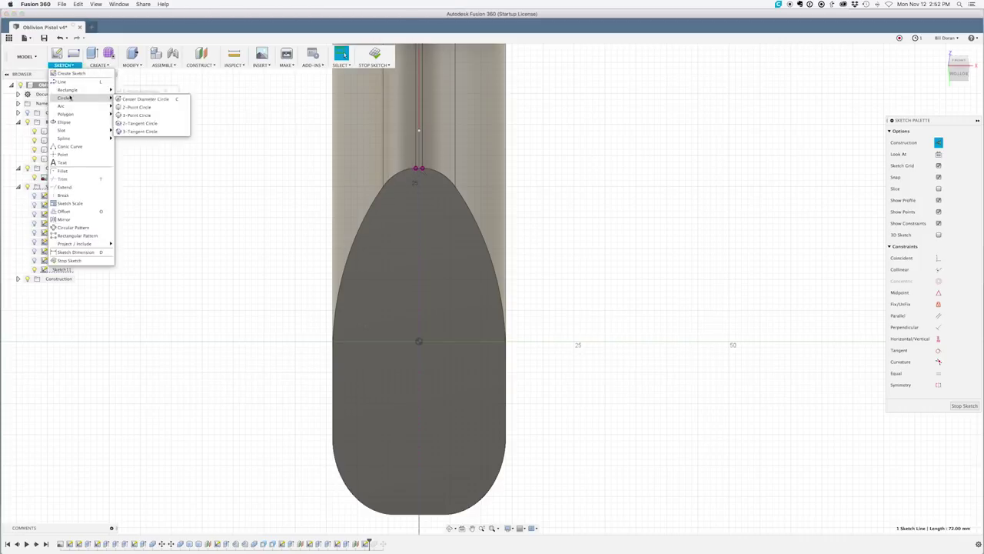
click(147, 100)
click(297, 143)
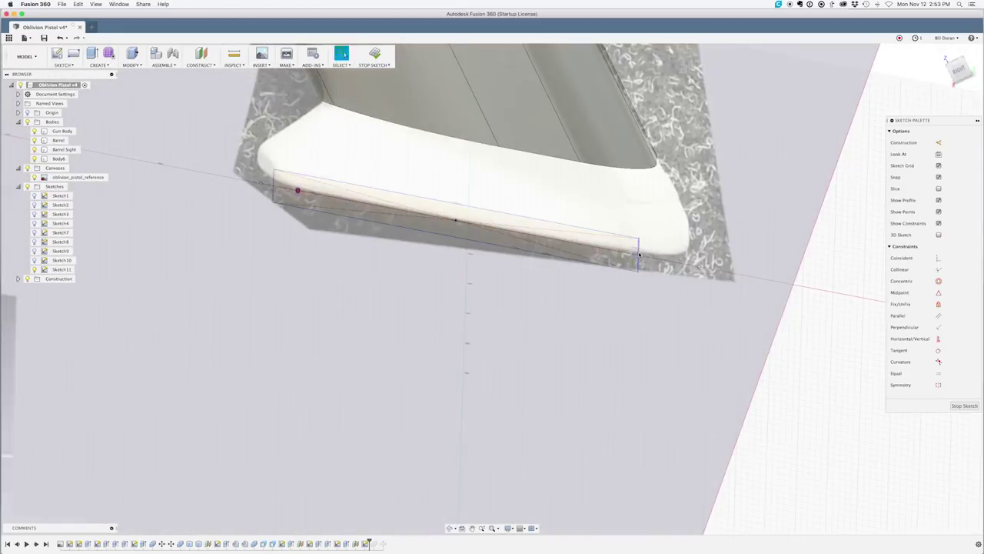
shift+middle_drag(639, 254, 420, 310)
- Shape the base outline with side arcs tapering to the front, round its corners with fillets, and finish the sketch
click(466, 517)
click(305, 516)
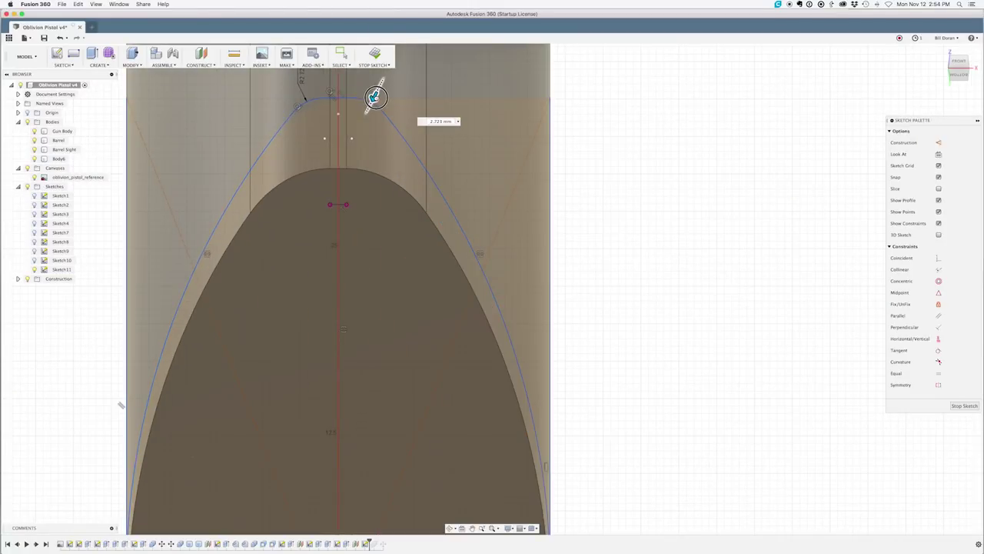
key(Escape)
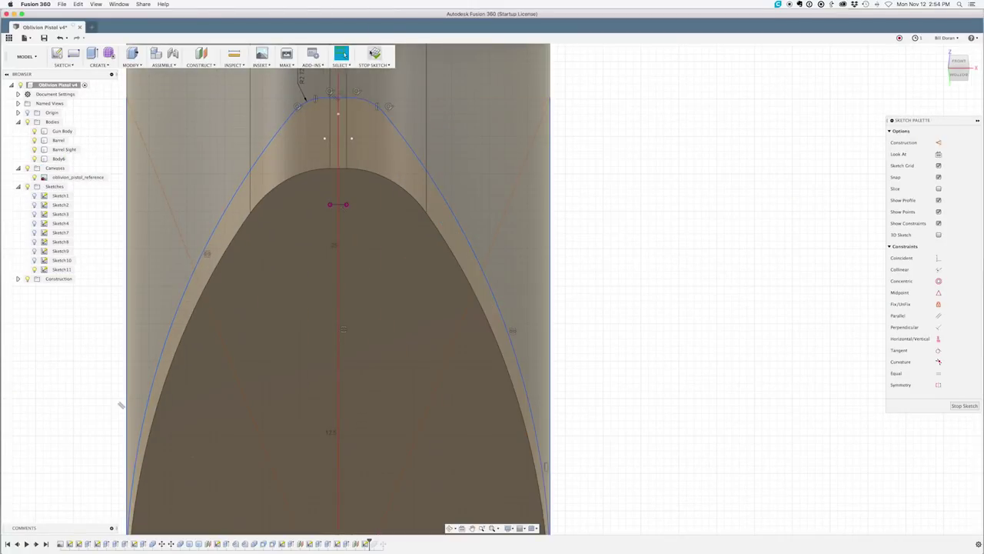
click(375, 54)
- Loft between the grip's slanted bottom face and the base outline on the offset plane, joined to the grip body
shift+middle_drag(721, 195, 598, 244)
shift+middle_drag(716, 315, 713, 350)
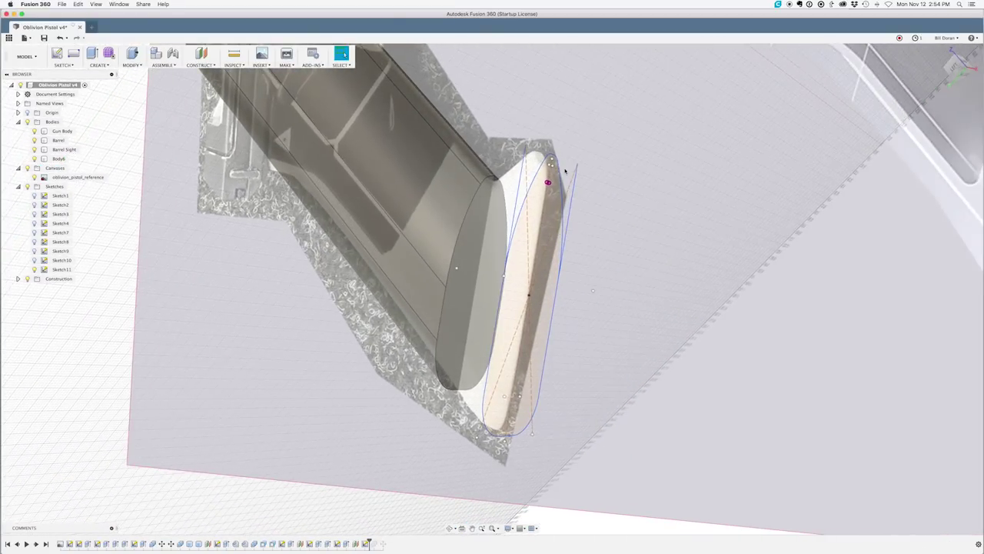
click(100, 65)
click(97, 106)
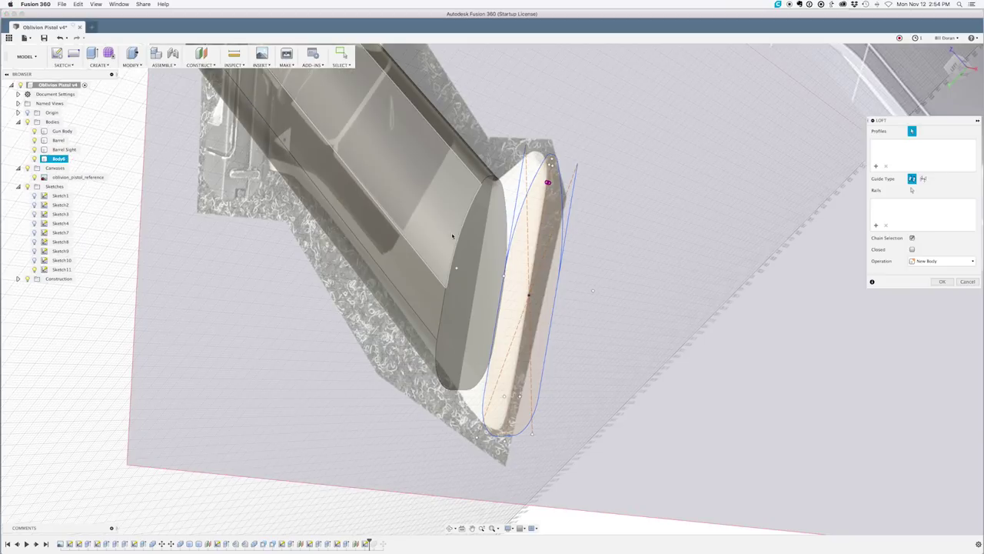
click(476, 249)
click(537, 235)
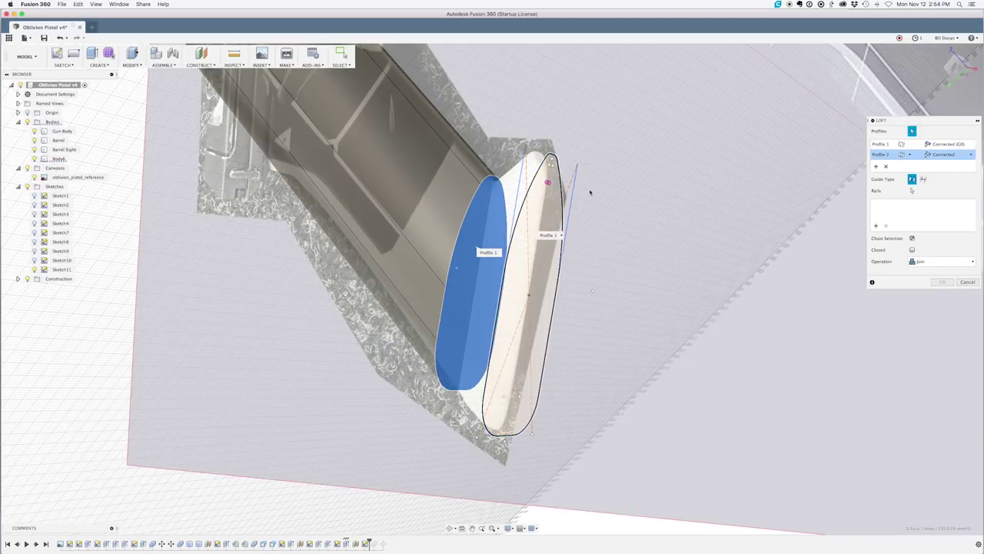
mouse_move(605, 173)
shift+middle_down()
mouse_move(633, 183)
mouse_move(628, 164)
shift+middle_up()
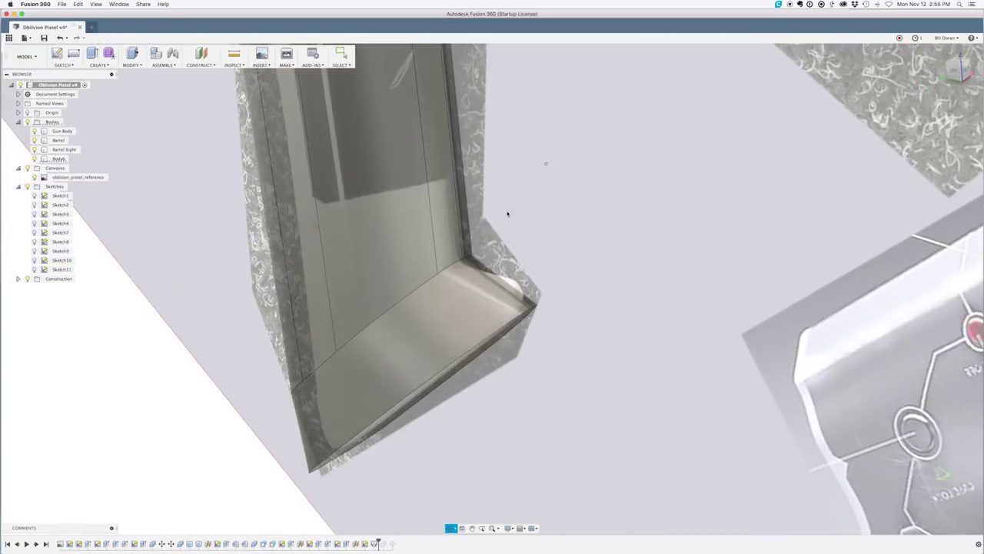
- Edit the base outline sketch, move its rear and front end lines to fit the reference's base, and finish the sketch
shift+middle_drag(507, 213, 642, 61)
click(59, 270)
right_click(62, 271)
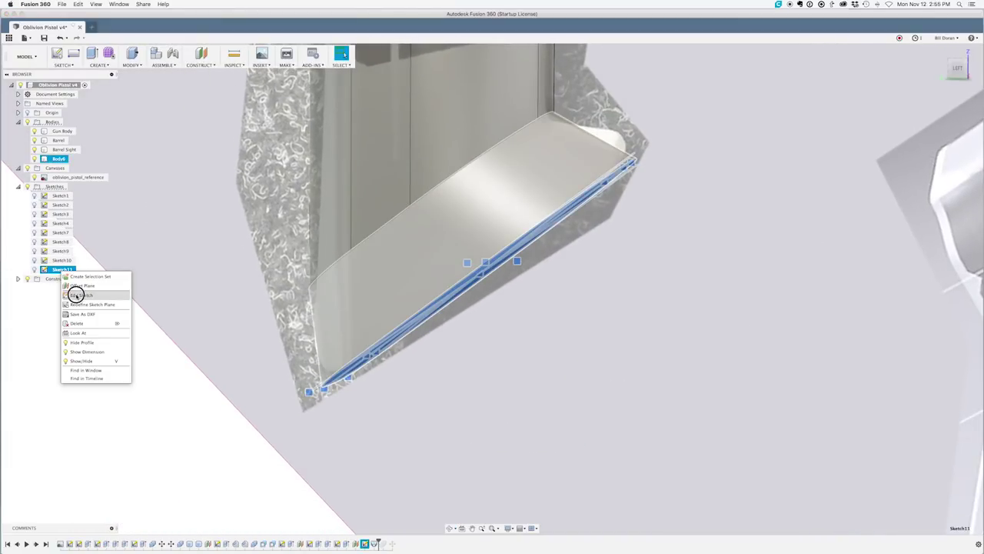
click(76, 295)
shift+middle_drag(190, 286, 242, 378)
click(243, 379)
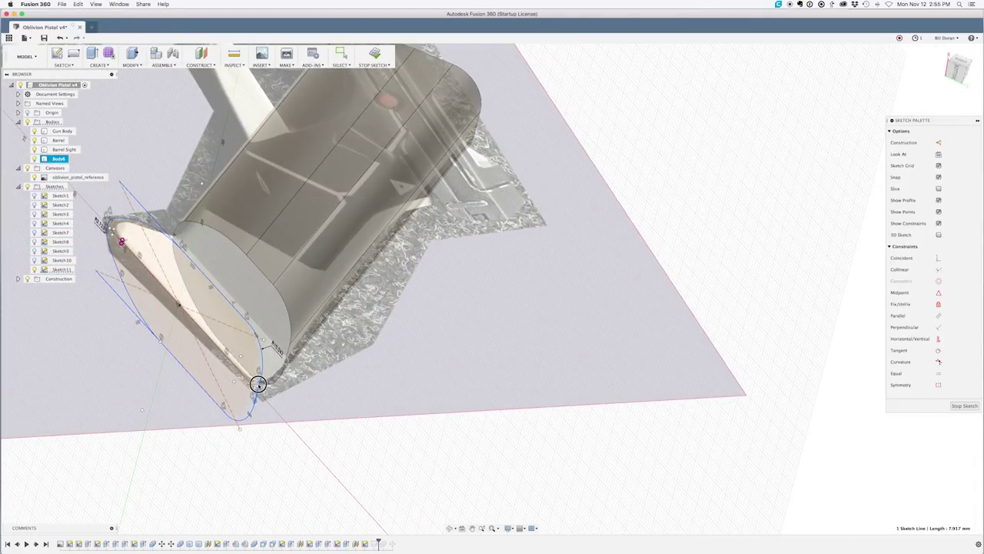
middle_drag(121, 152, 270, 202)
scroll(262, 244, up, 3)
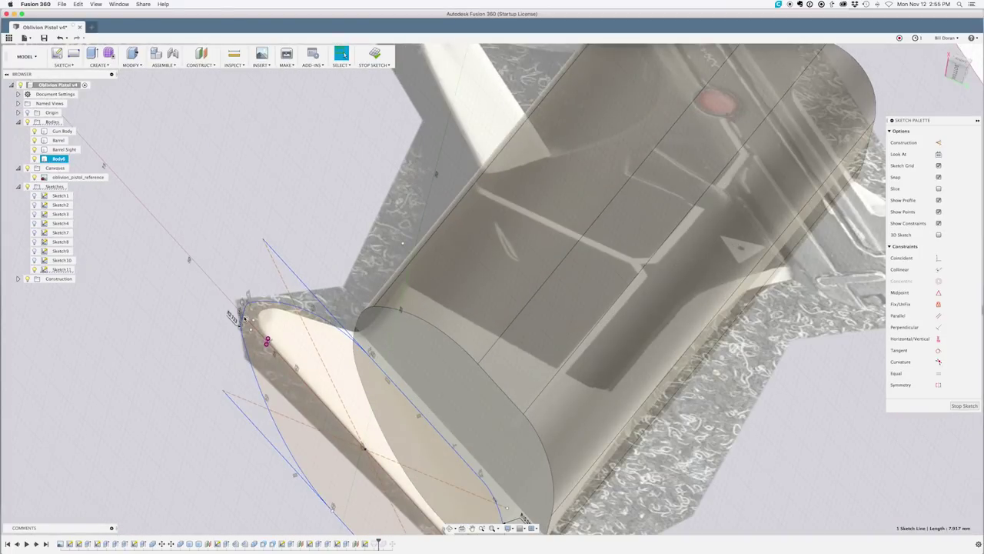
scroll(245, 318, up, 2)
mouse_move(242, 309)
mouse_down()
mouse_move(228, 292)
mouse_move(235, 299)
mouse_up()
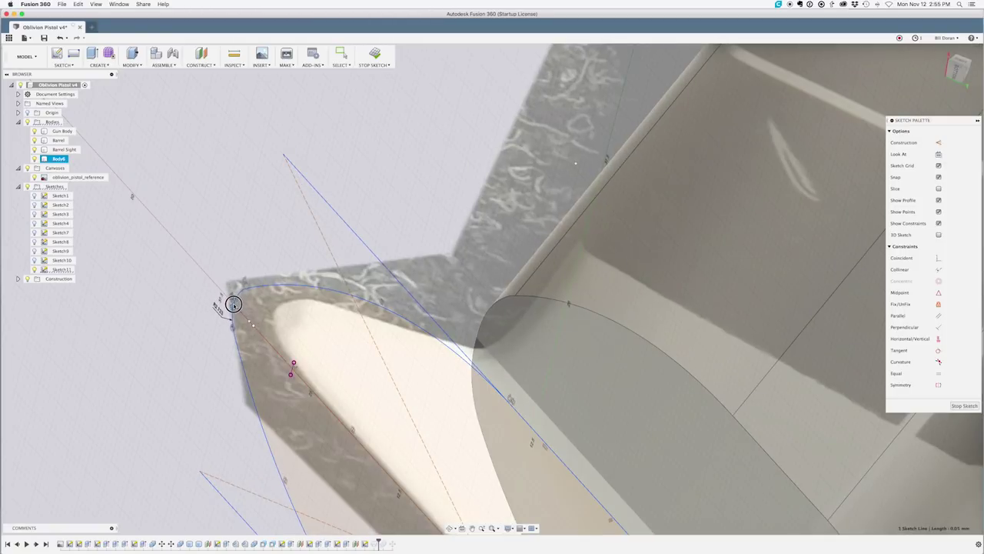
scroll(453, 237, down, 5)
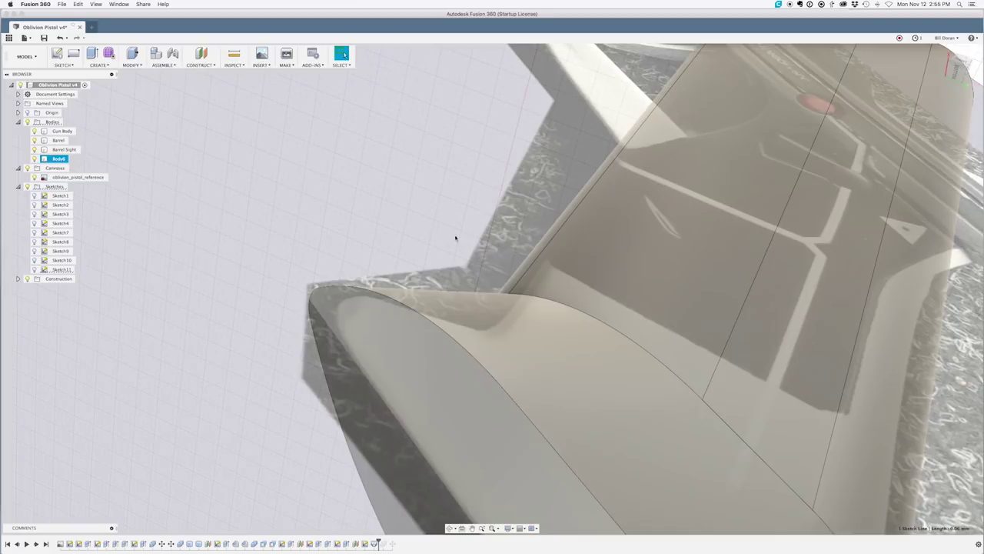
- Extrude the bottom face of the grip's base outward by about 1.6 mm, joined to the body
mouse_move(468, 228)
shift+middle_down()
mouse_move(462, 246)
mouse_move(484, 193)
shift+middle_up()
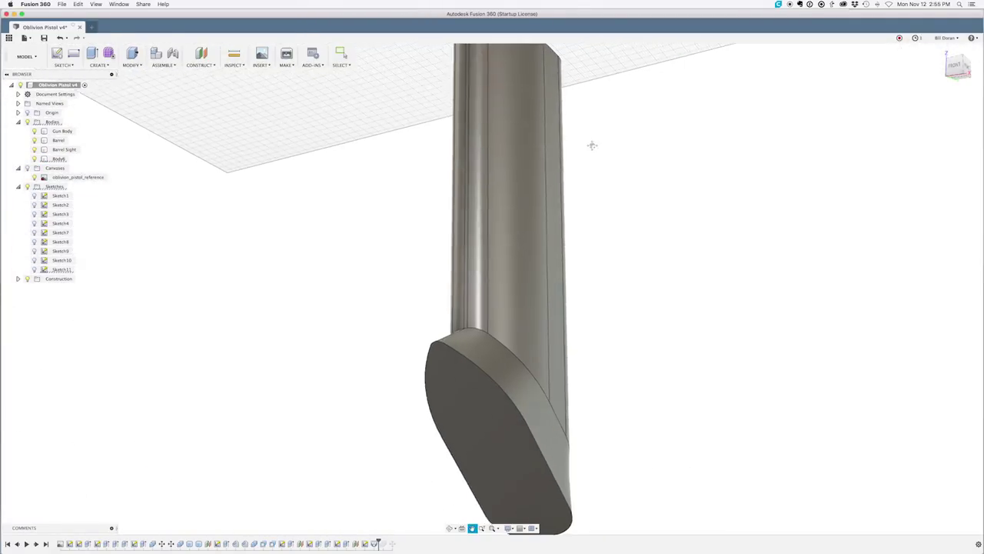
shift+middle_drag(591, 147, 569, 154)
click(424, 439)
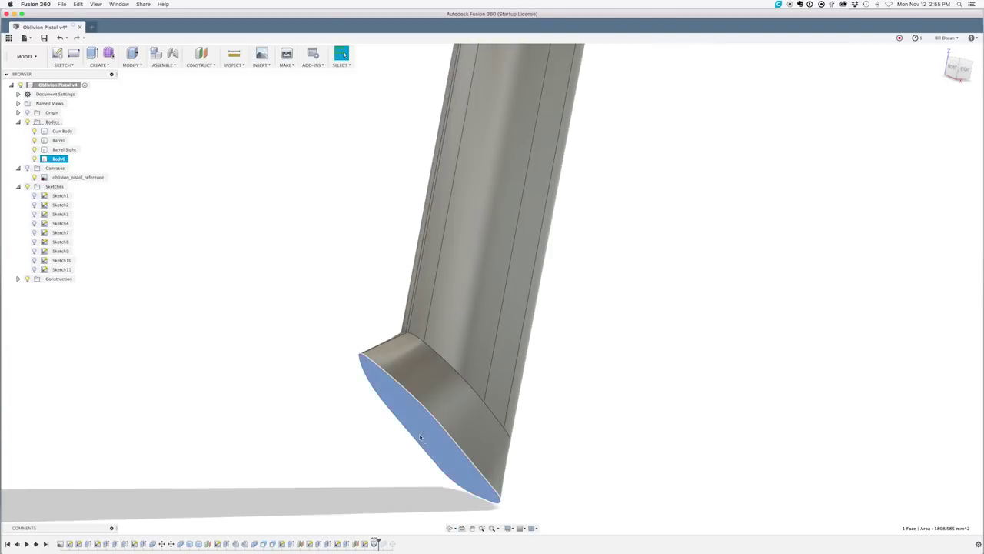
key(e)
drag(416, 446, 416, 448)
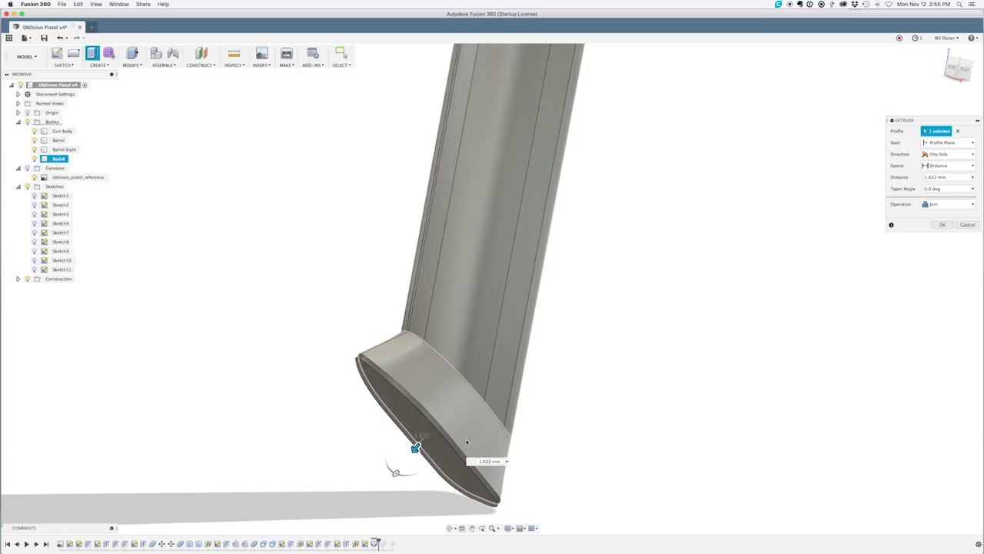
key(Return)
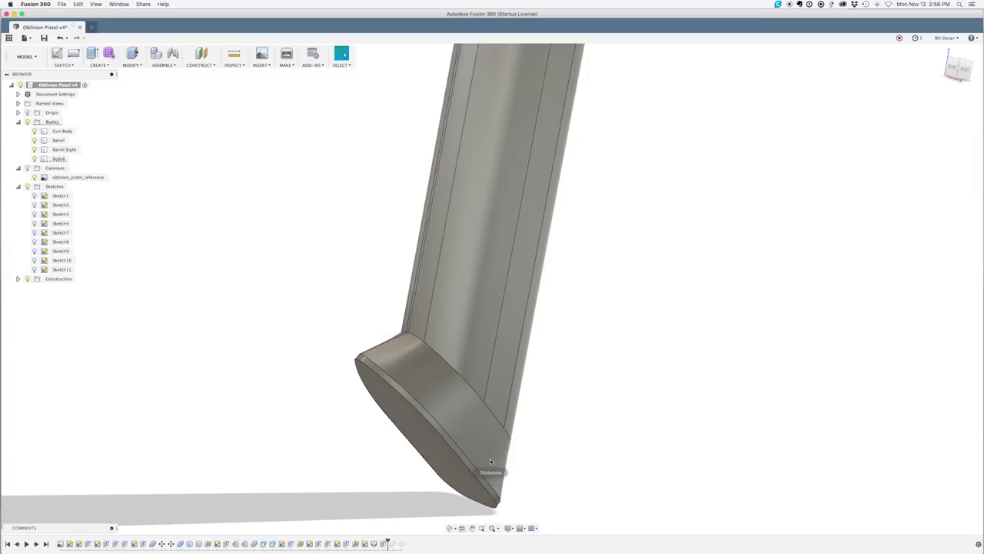
- Fillet the edge around the bottom face of the grip's base with a 1 mm radius
scroll(318, 408, up, 3)
middle_drag(530, 351, 443, 279)
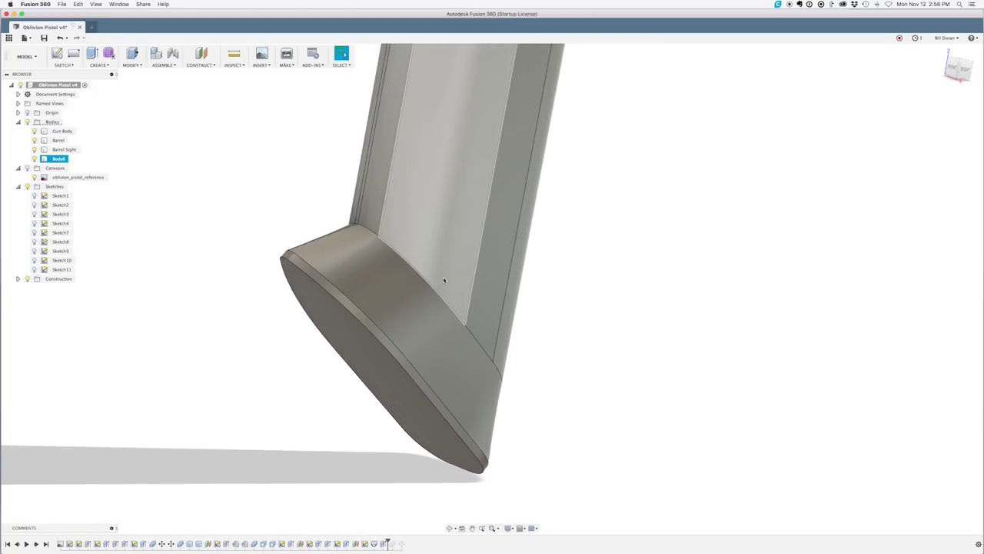
text(sfillet)
key(Return)
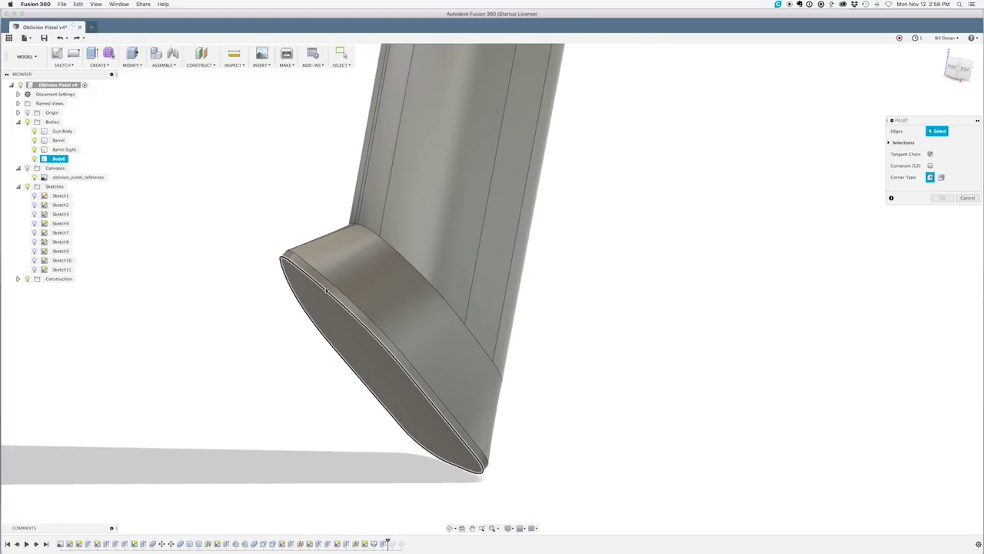
click(321, 287)
drag(322, 292, 324, 289)
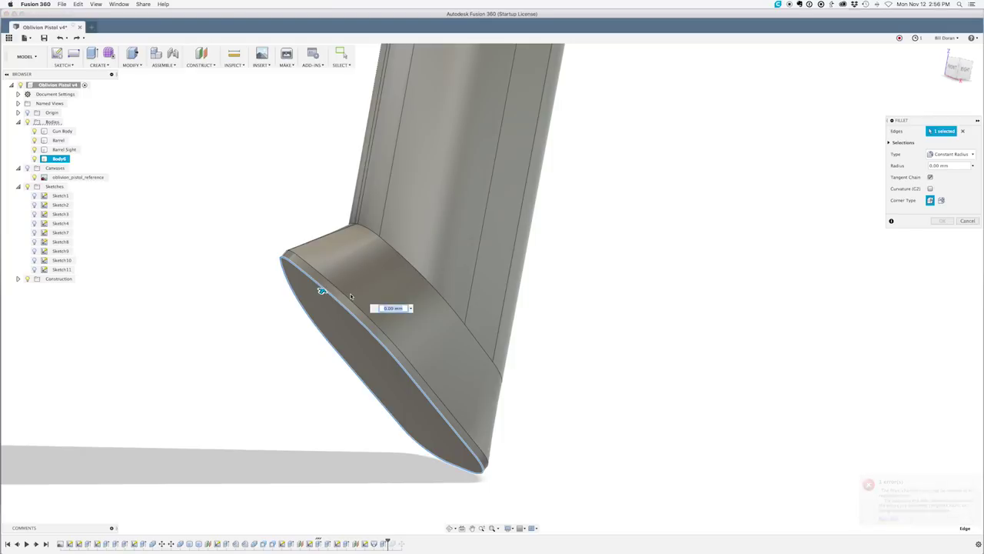
text(.1)
key(BackSpace)
text(5)
text(1)
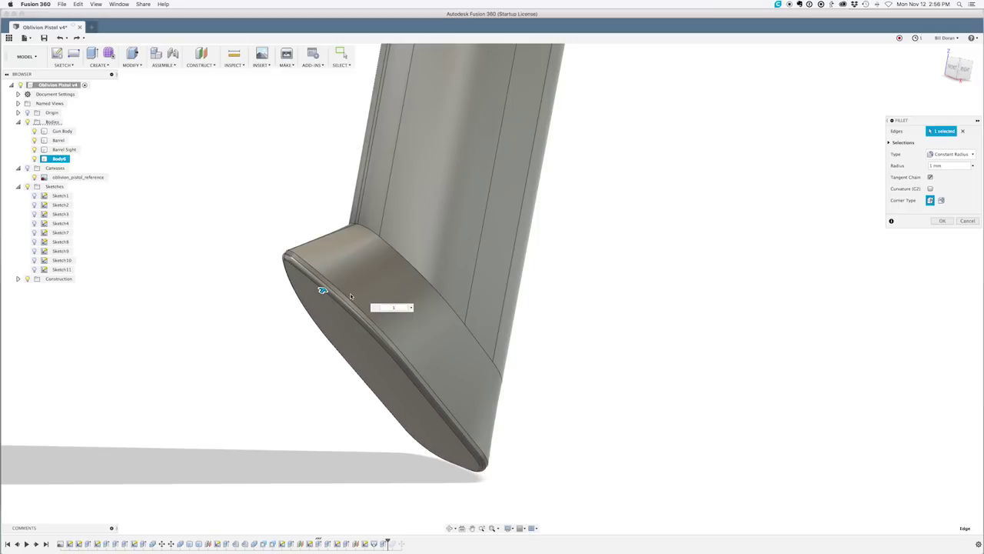
key(Return)
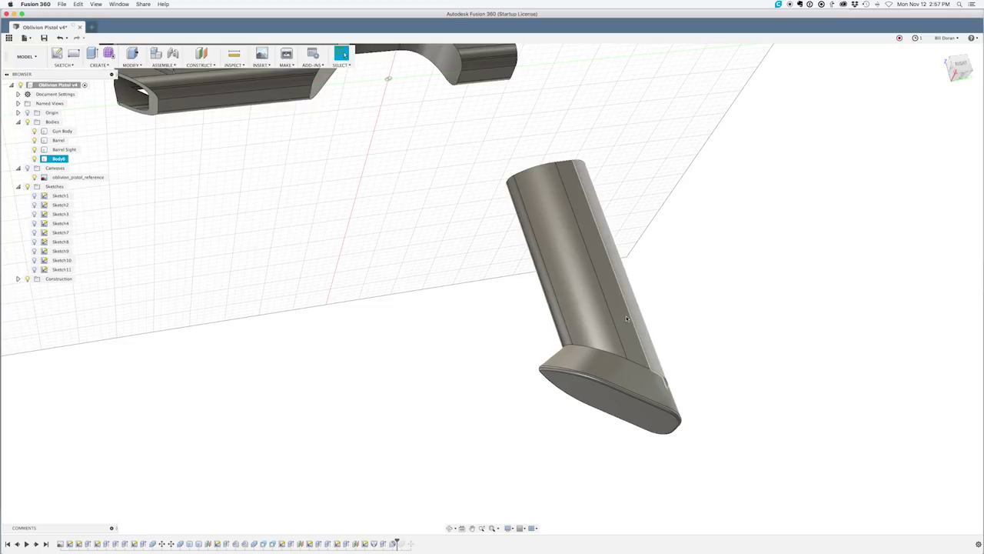
- Sketch a rectangle 28 mm wide and about 96.5 mm long on the gun body's recessed underside face, extending rearward past the body
middle_drag(416, 51, 424, 181)
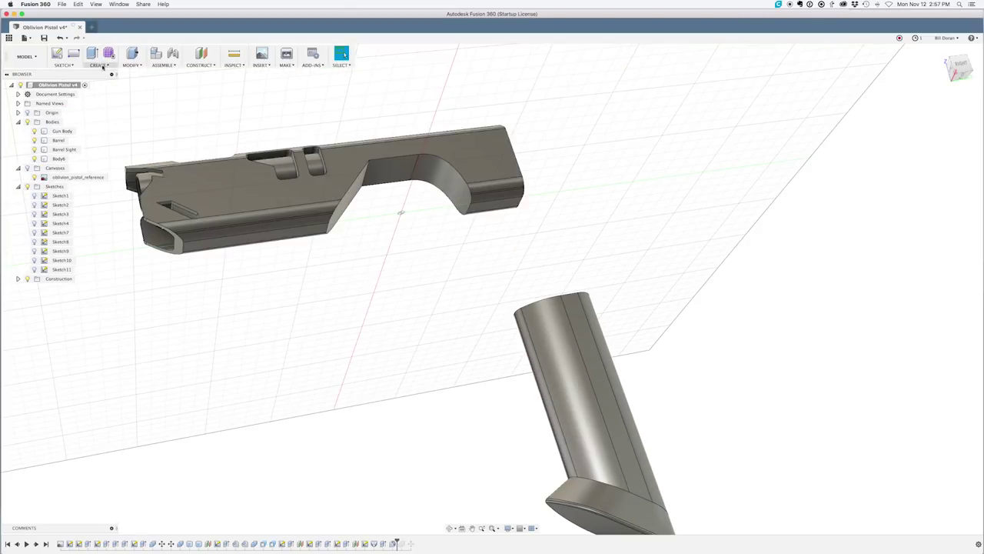
click(65, 66)
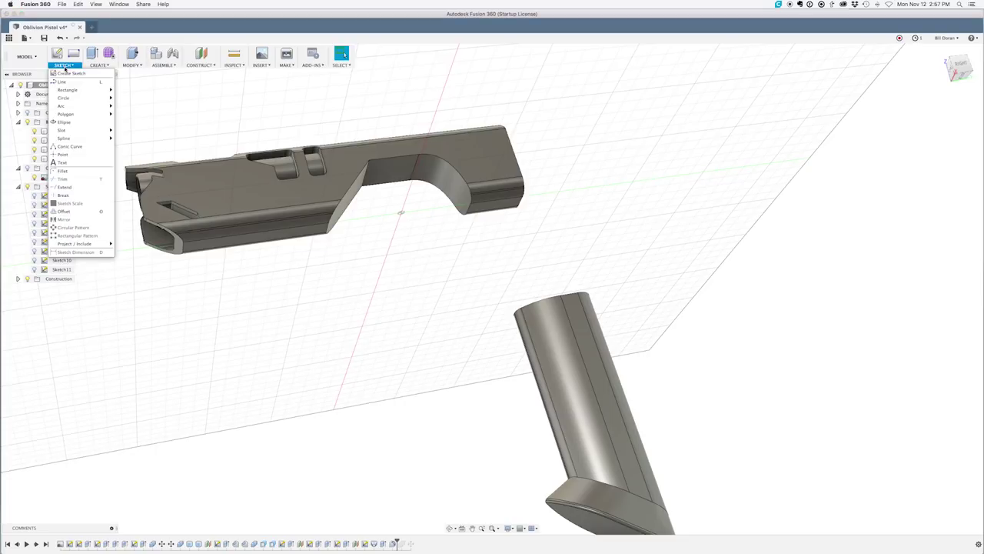
click(69, 73)
click(427, 163)
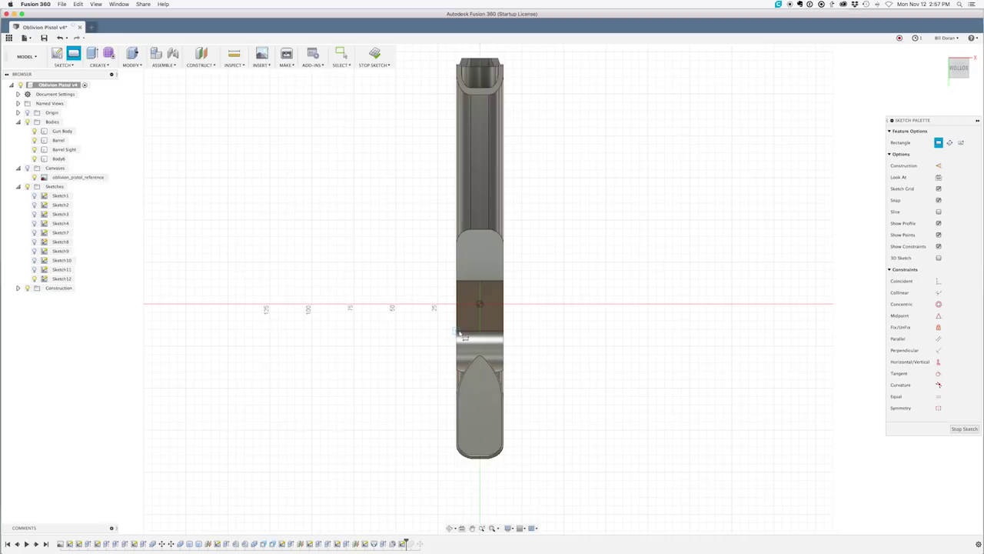
click(426, 333)
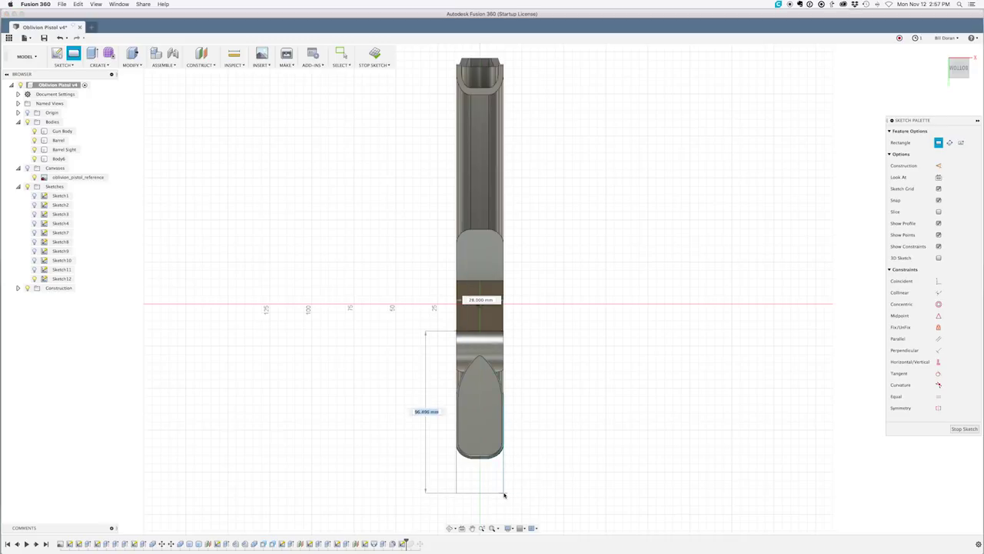
click(504, 493)
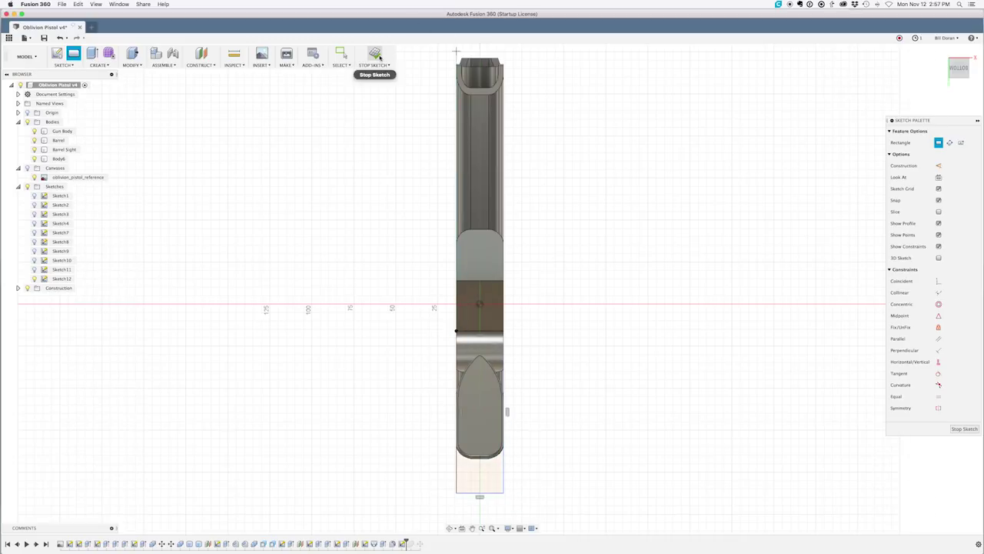
click(376, 55)
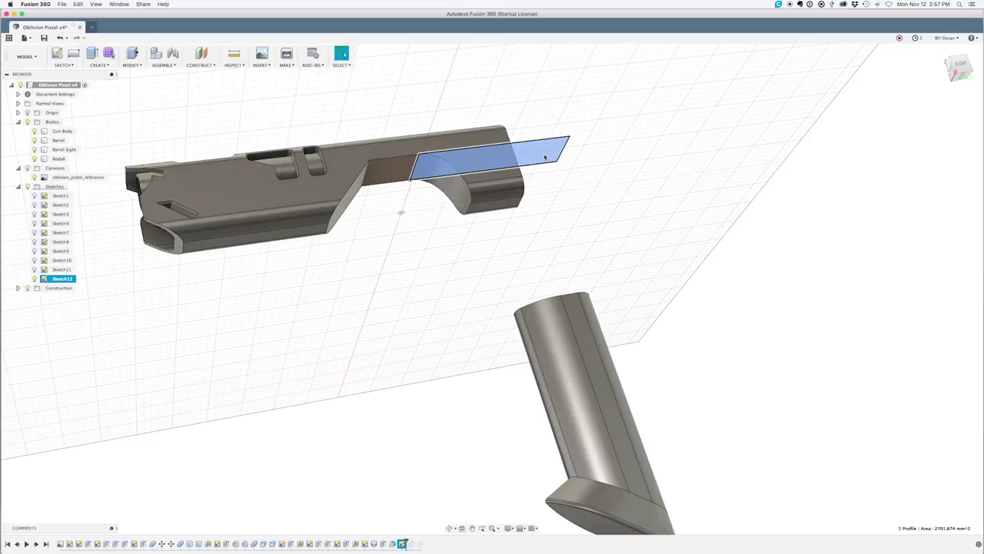
- Extrude the rectangle downward as a cut to remove the lower rear section of the gun body
key(e)
drag(492, 163, 512, 222)
key(Return)
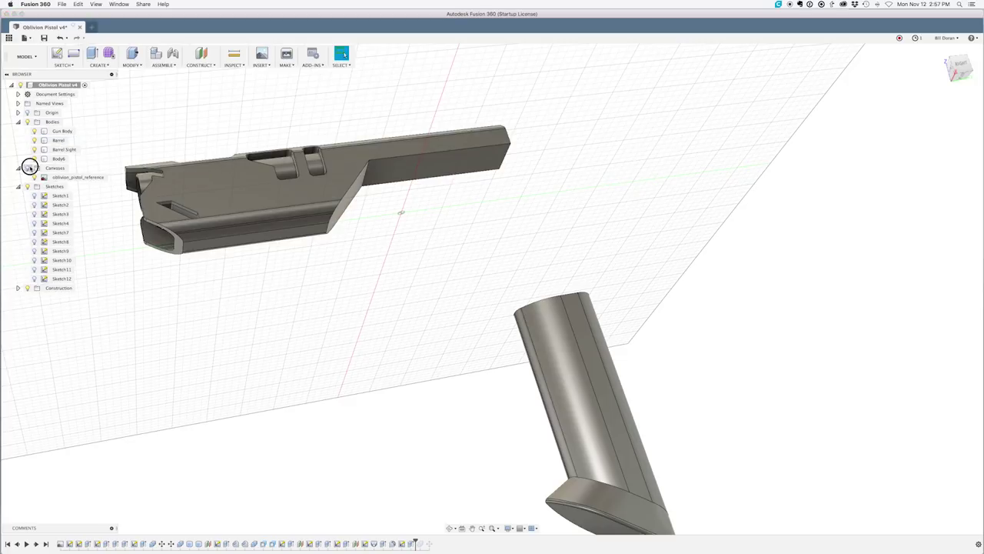
- Show the reference canvas and rotate it to a Z angle of 45 degrees so the pistol image lines up with the model
click(28, 168)
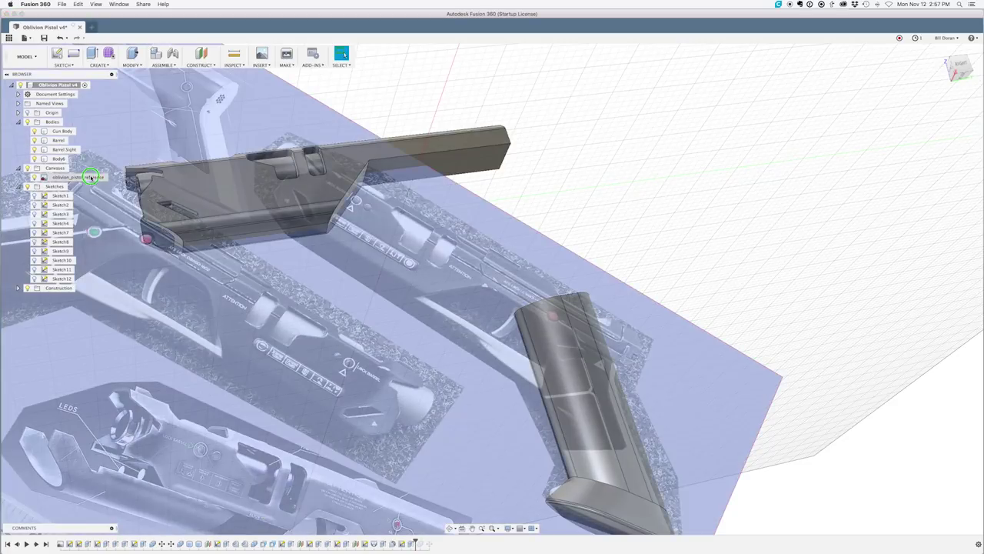
right_click(90, 177)
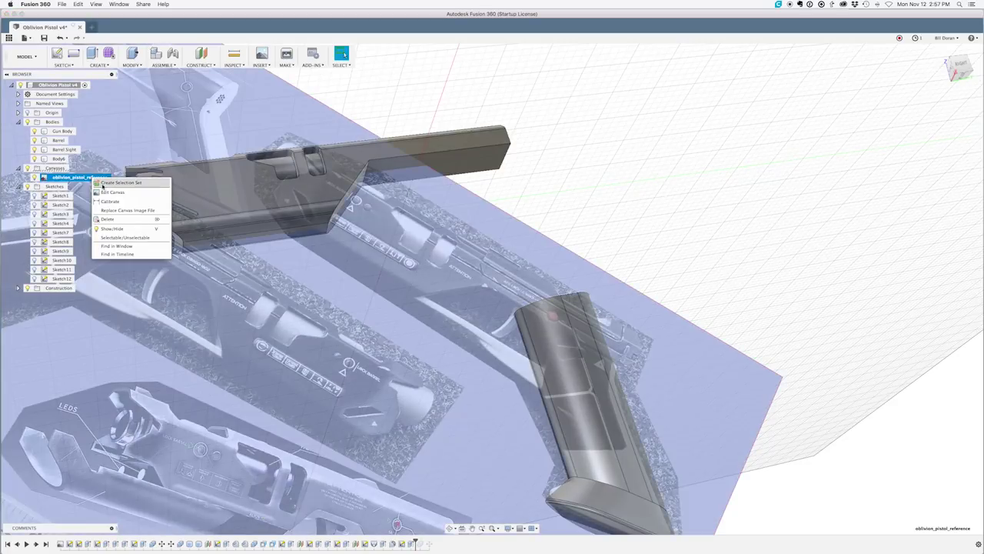
click(116, 192)
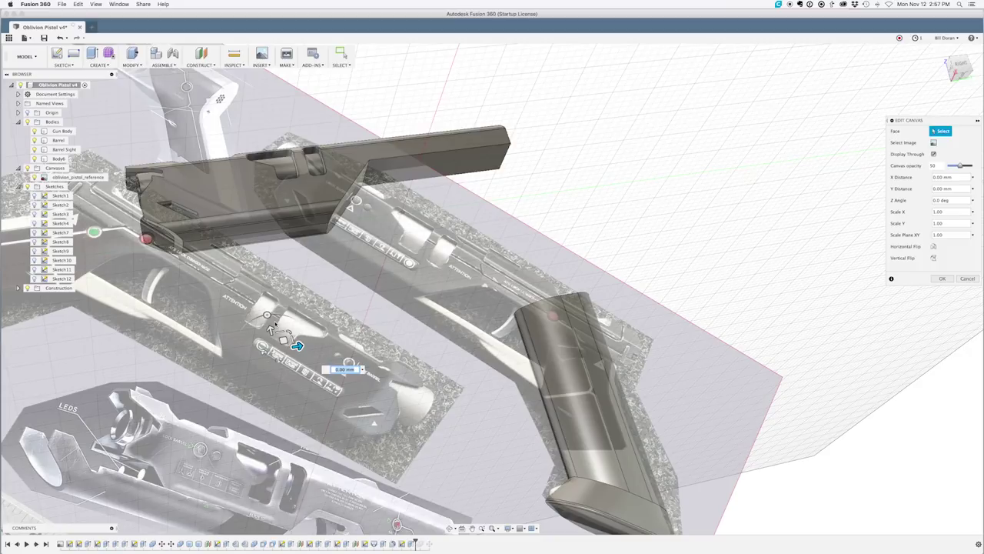
drag(266, 315, 498, 275)
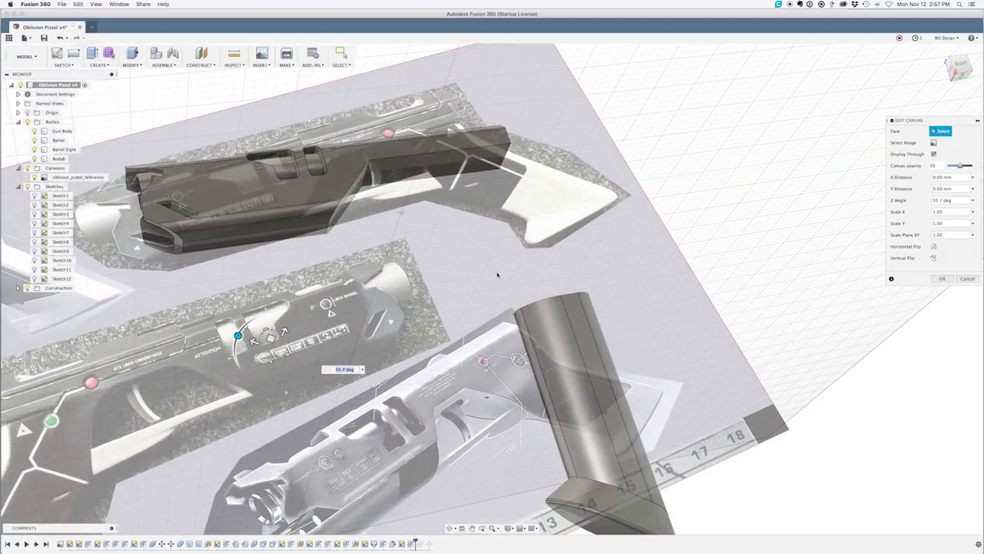
click(961, 64)
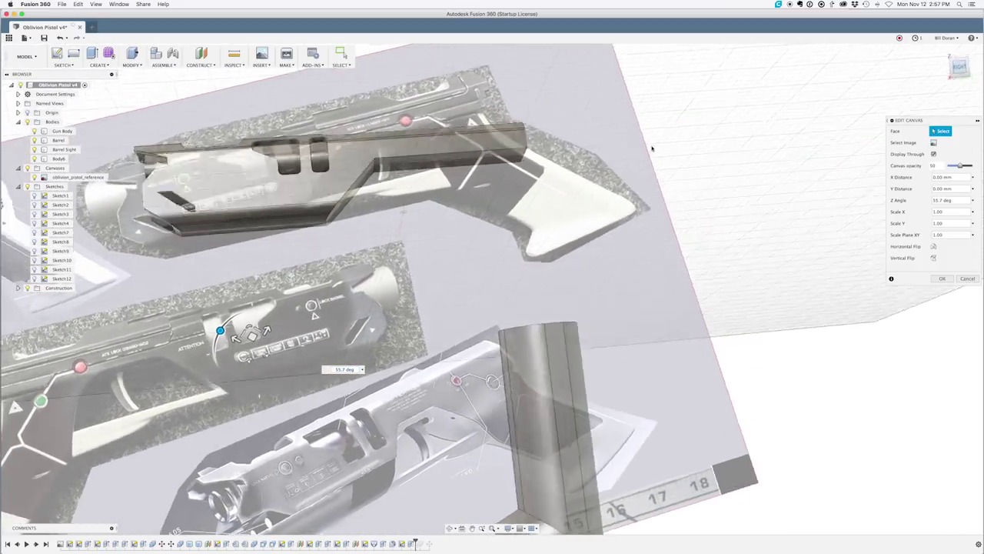
drag(224, 313, 229, 308)
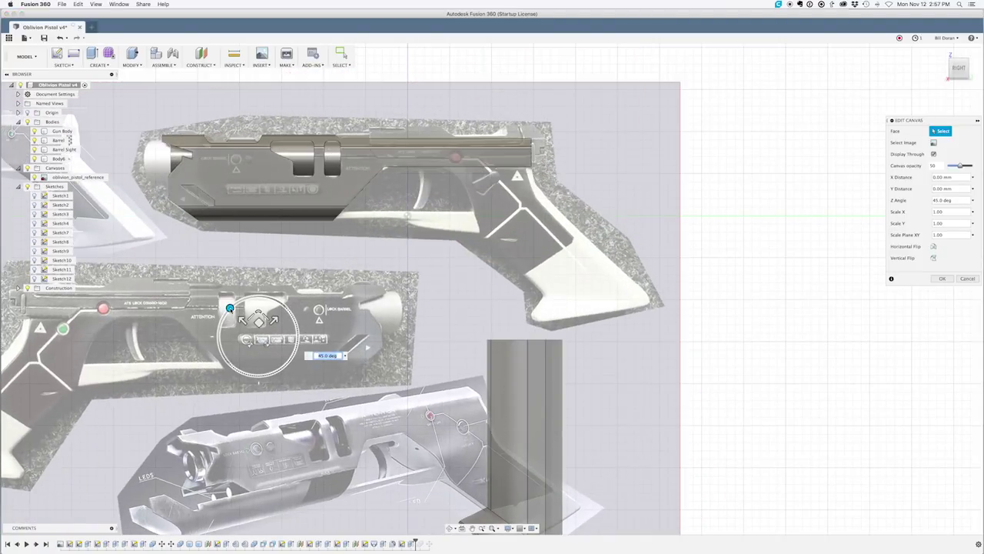
key(Return)
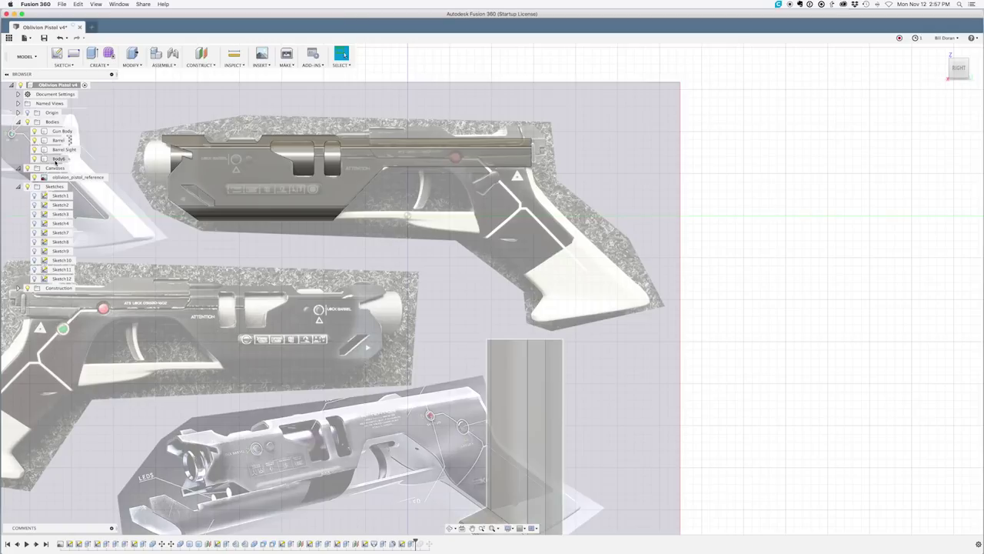
- Move and rotate the grip body onto the slanted grip in the reference image, overlapping the rear of the gun body
right_click(66, 163)
click(80, 165)
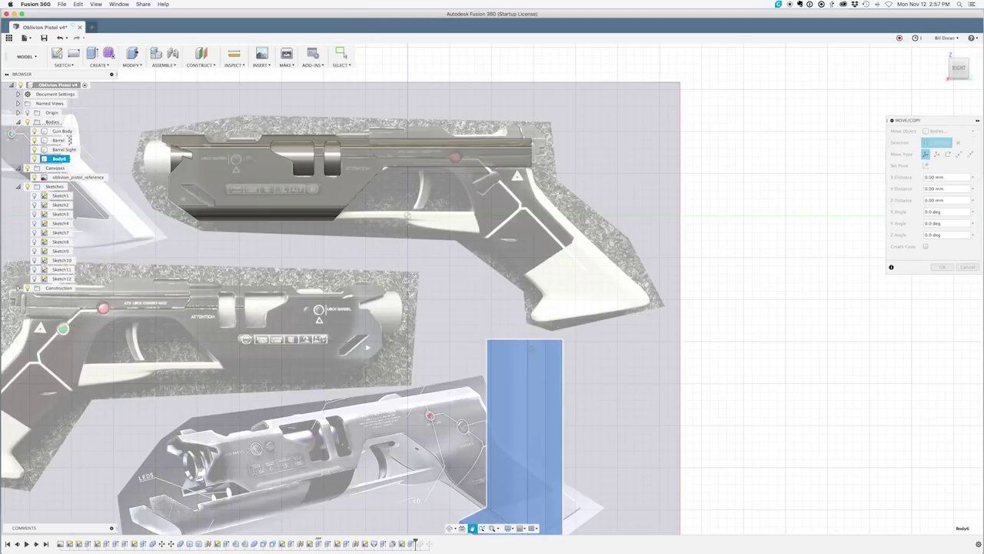
middle_drag(462, 431, 410, 323)
drag(414, 477, 454, 256)
middle_drag(455, 162, 306, 315)
drag(296, 380, 268, 392)
drag(295, 407, 386, 407)
key(Return)
- Split the grip body using the gun body's flat underside face, extended, as the splitting tool
scroll(262, 158, up, 4)
shift+middle_drag(261, 157, 459, 153)
scroll(459, 154, down, 3)
click(958, 68)
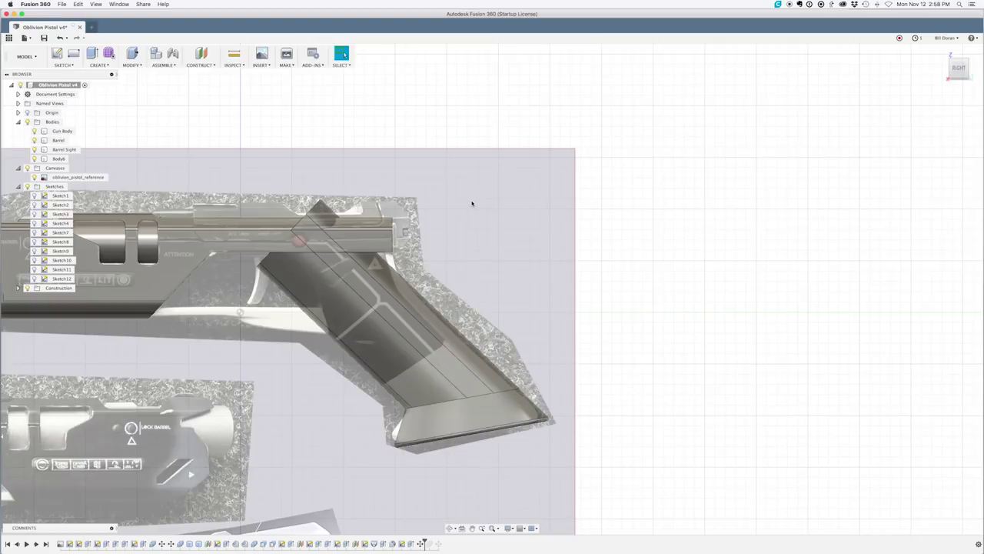
shift+middle_drag(399, 189, 300, 187)
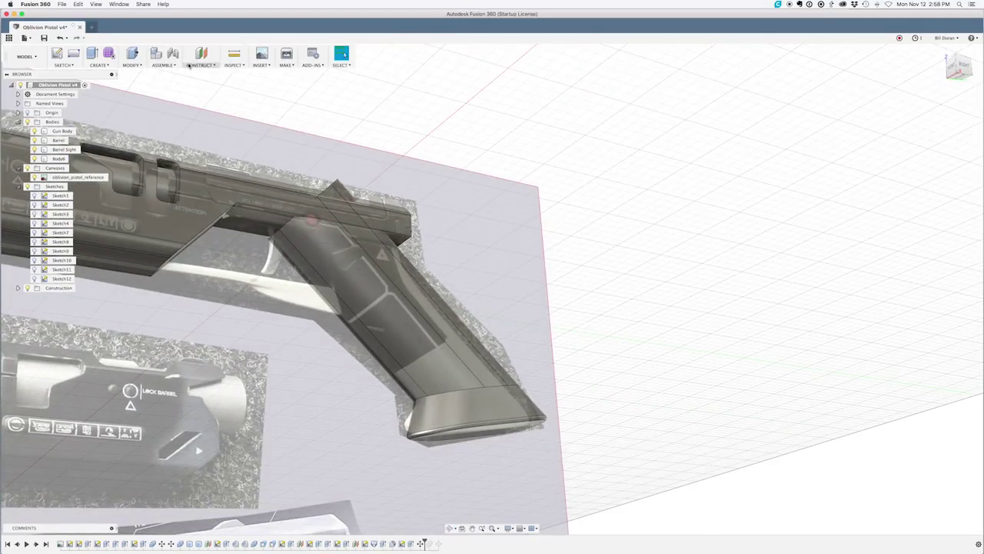
click(133, 64)
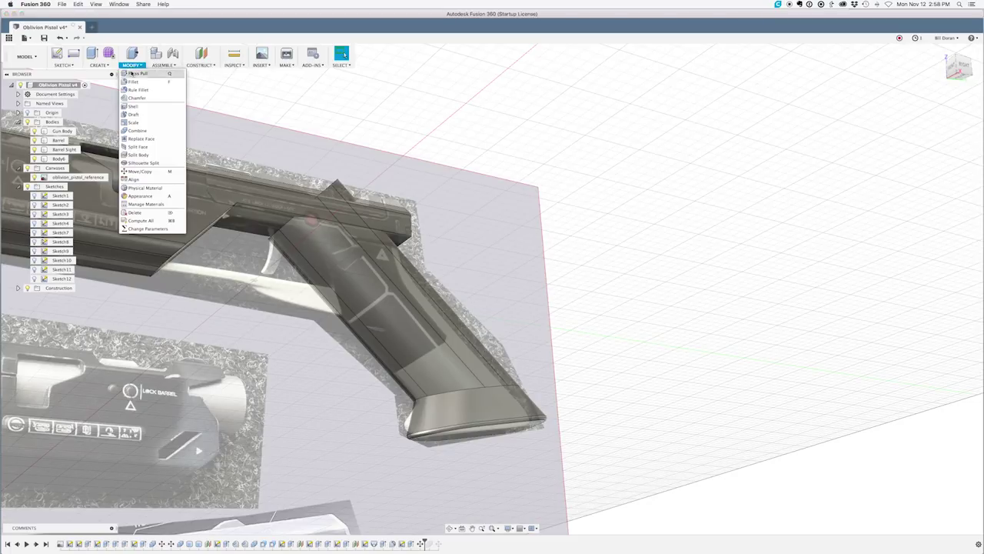
click(139, 155)
click(379, 322)
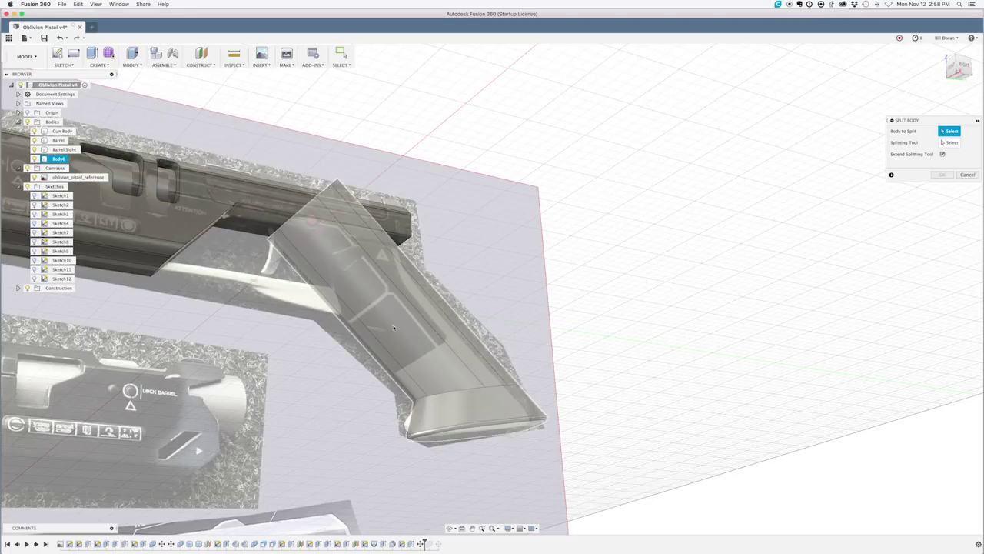
click(950, 144)
click(254, 219)
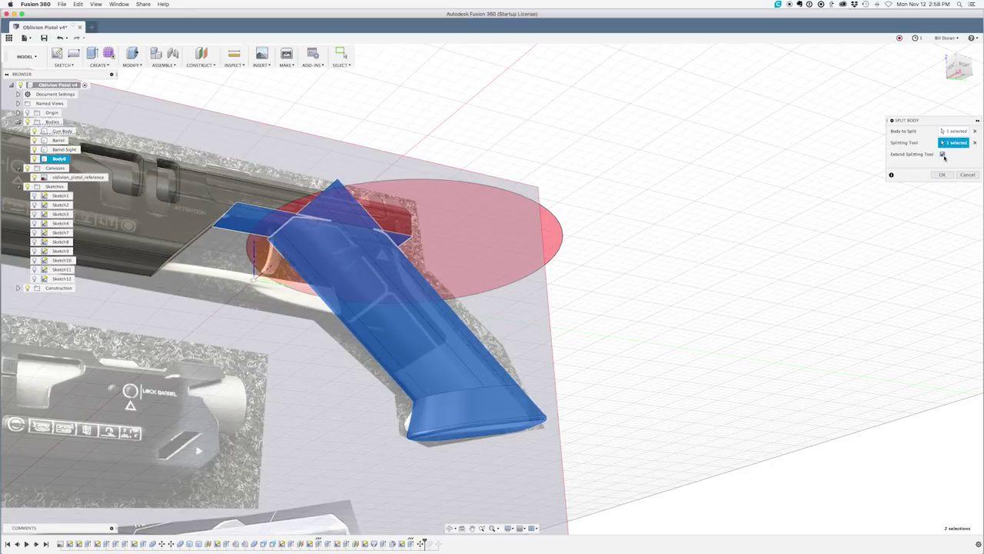
key(Return)
- Delete the upper piece of the split grip that overlaps the gun body
shift+middle_drag(393, 106, 375, 159)
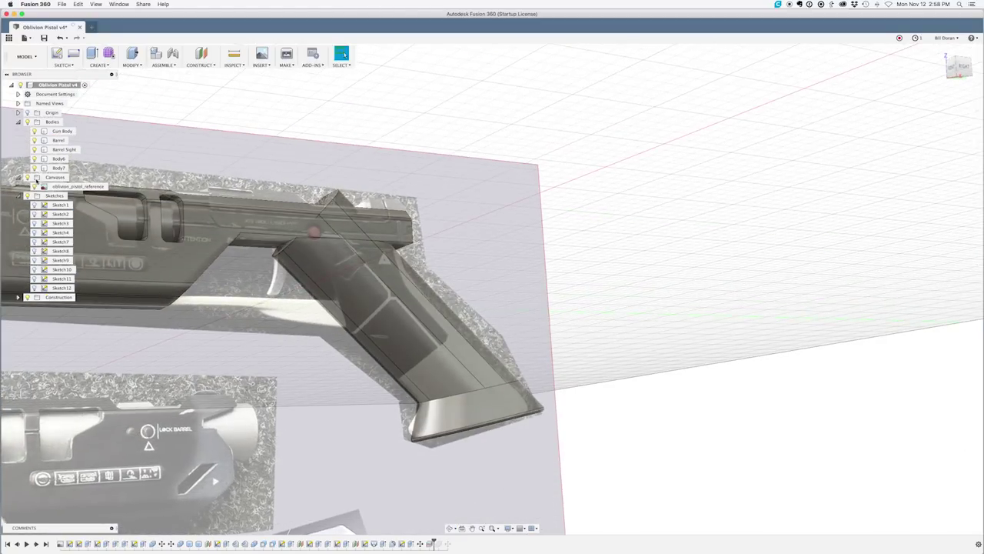
right_click(60, 159)
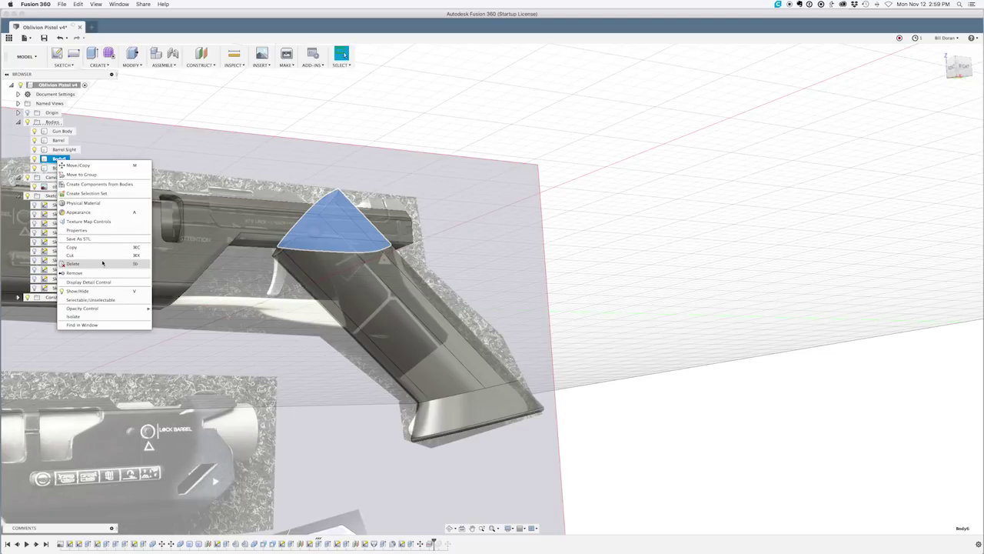
click(101, 265)
- Start a sketch on the gun body's flat underside face and draw a full-width rectangle ending at its rear edge
shift+middle_drag(652, 149, 628, 160)
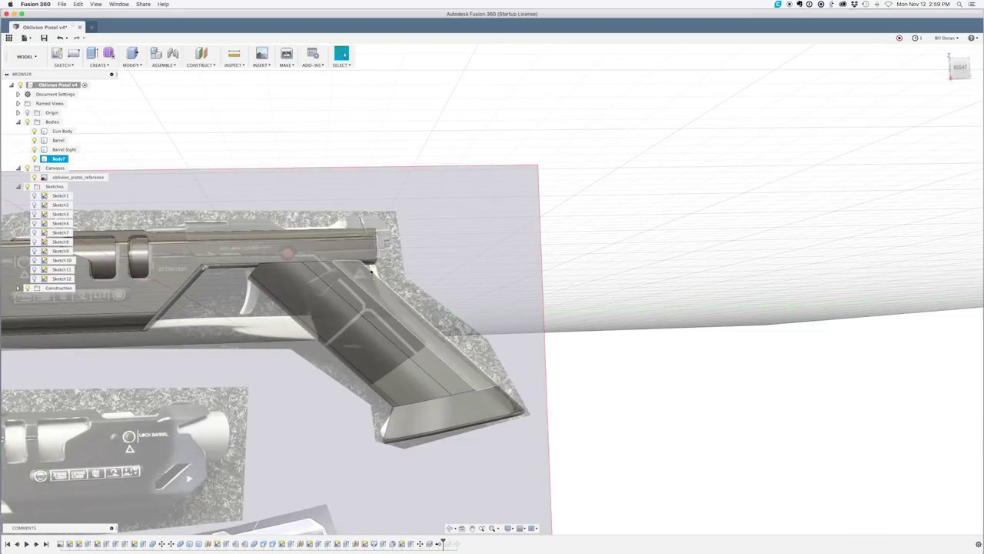
shift+middle_drag(371, 271, 369, 250)
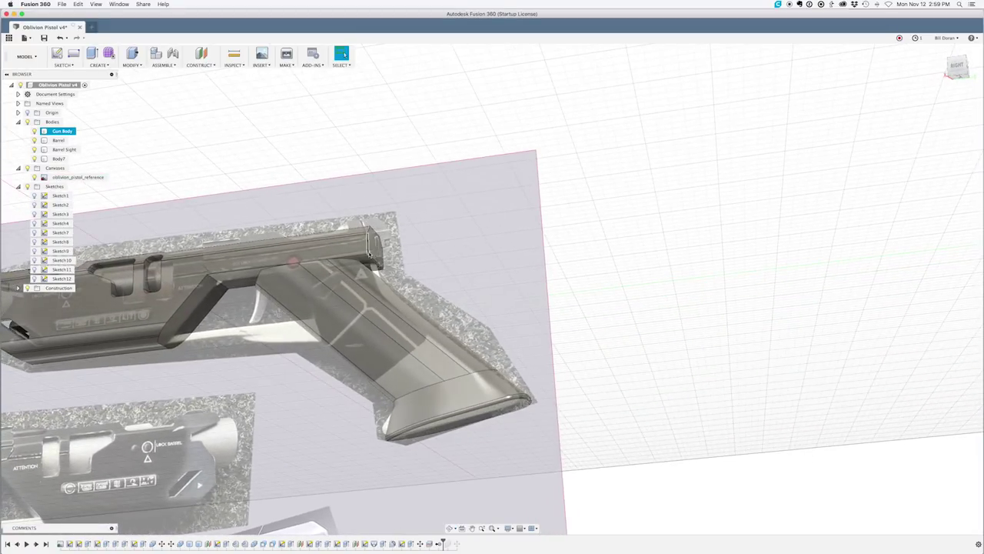
click(371, 262)
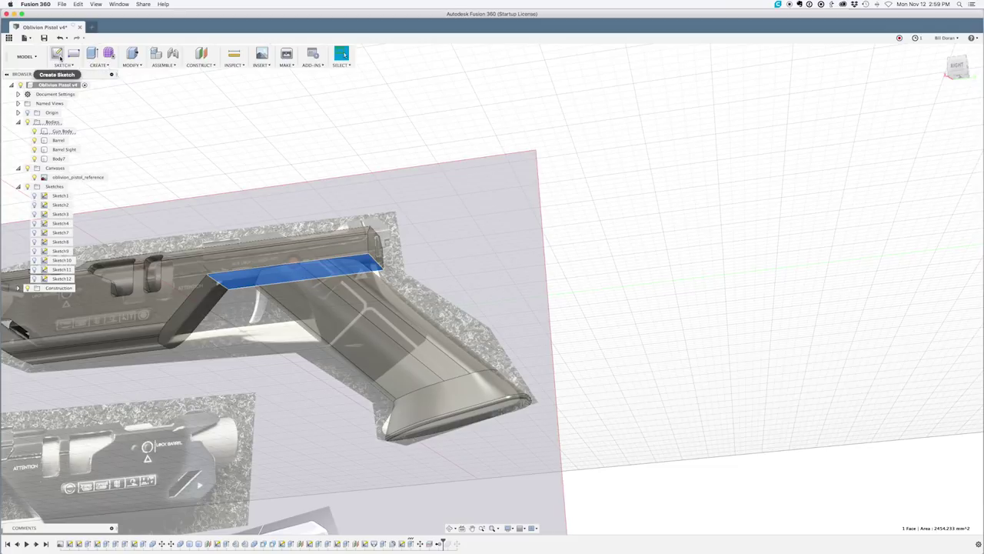
click(59, 57)
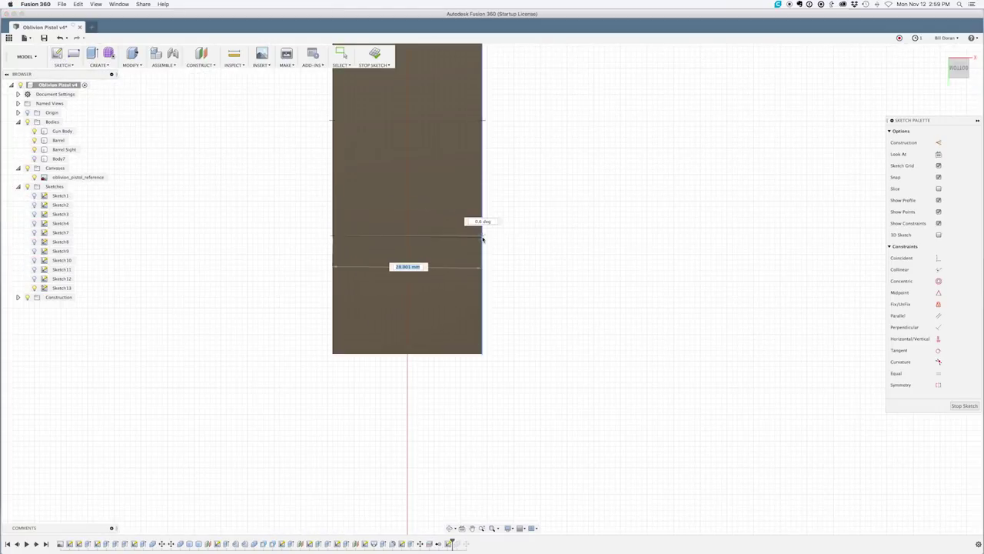
key(Escape)
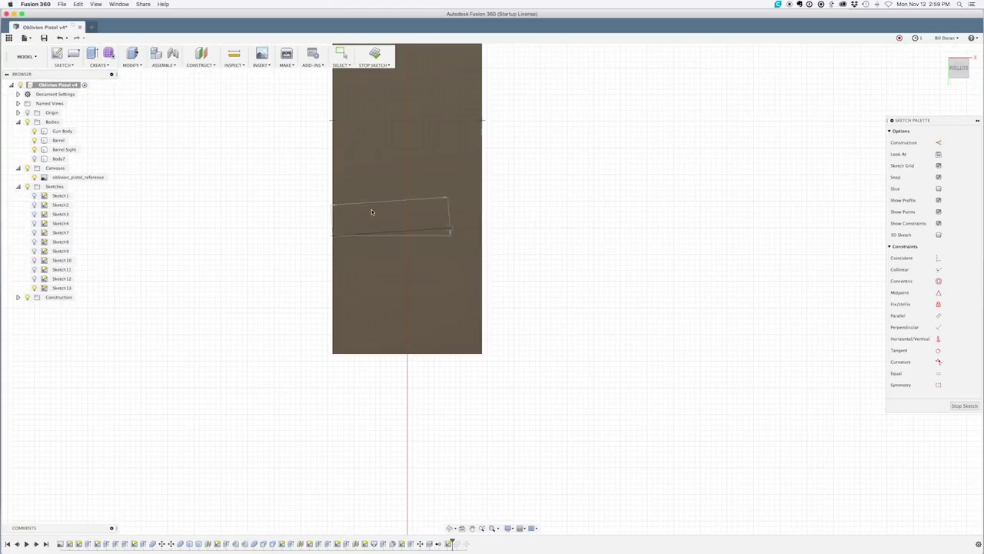
click(76, 55)
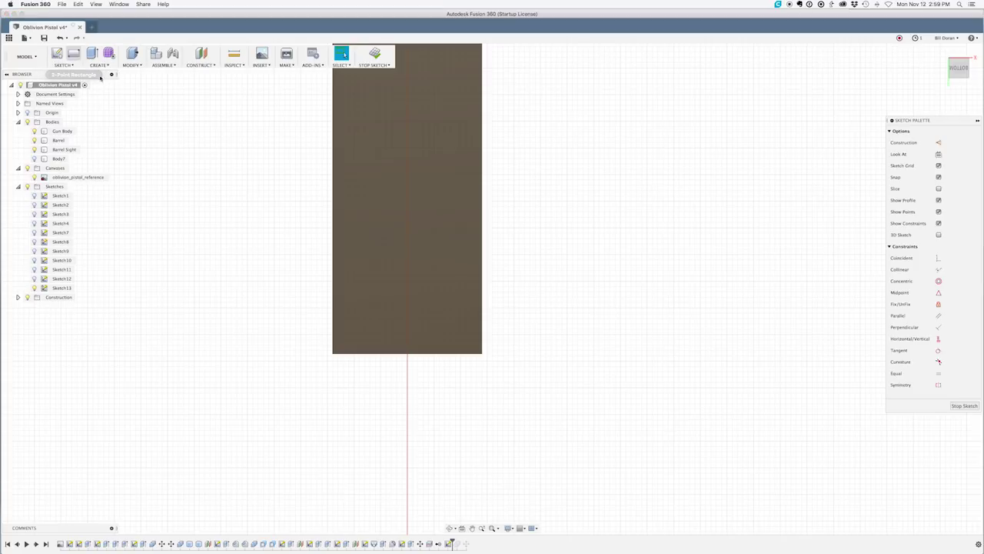
click(333, 226)
click(482, 353)
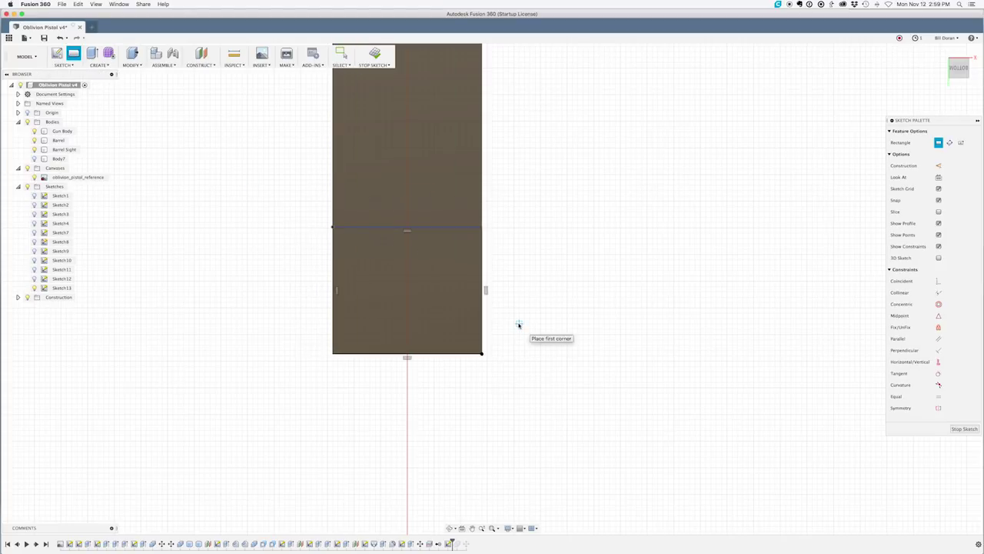
- Round the rectangle's two rear corners with sketch fillets of about 10.8 mm radius and finish the sketch
text(sfil)
key(Return)
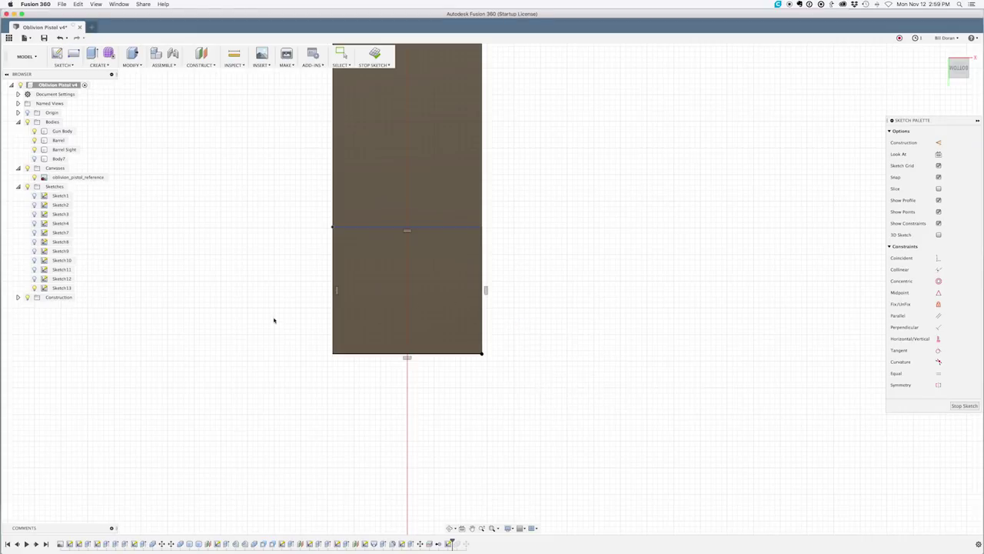
click(355, 353)
click(479, 350)
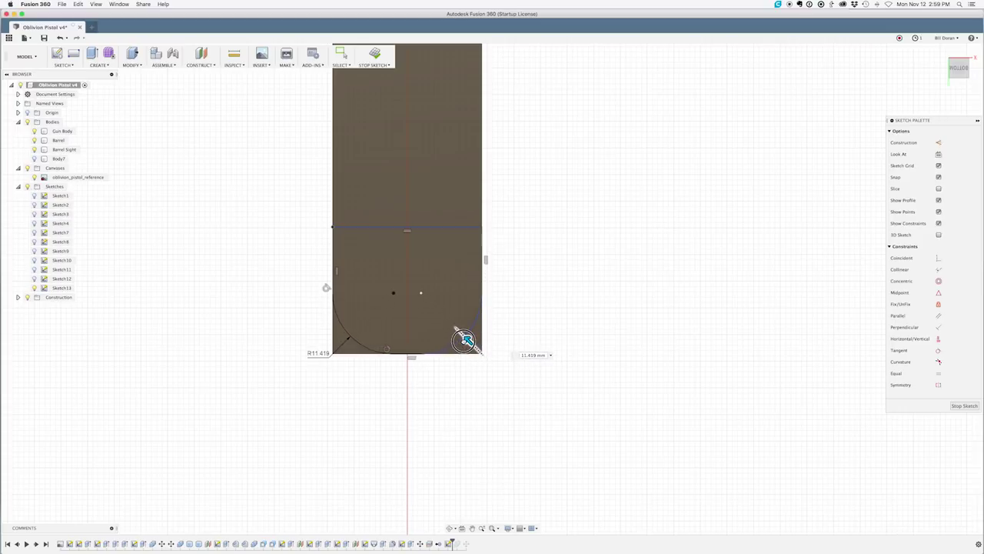
click(468, 341)
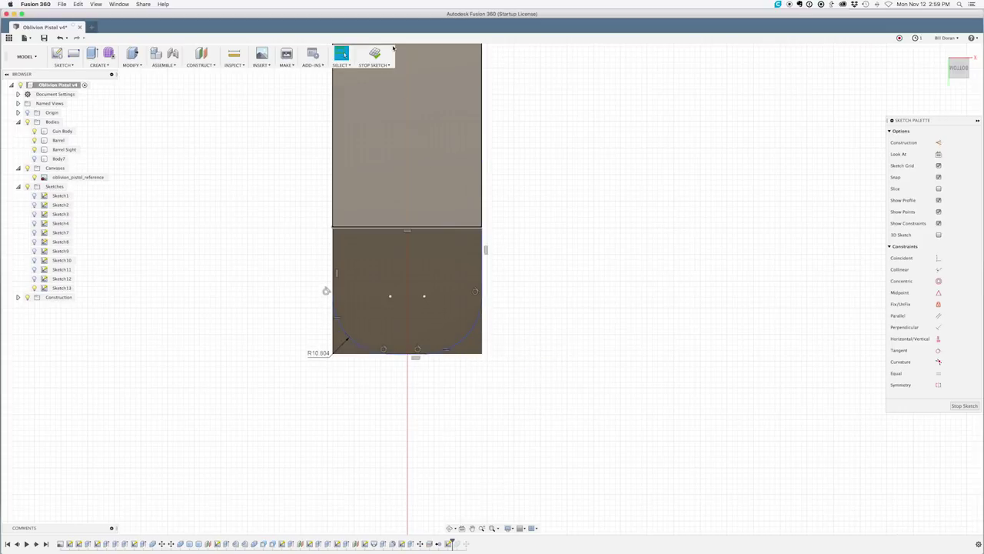
click(374, 54)
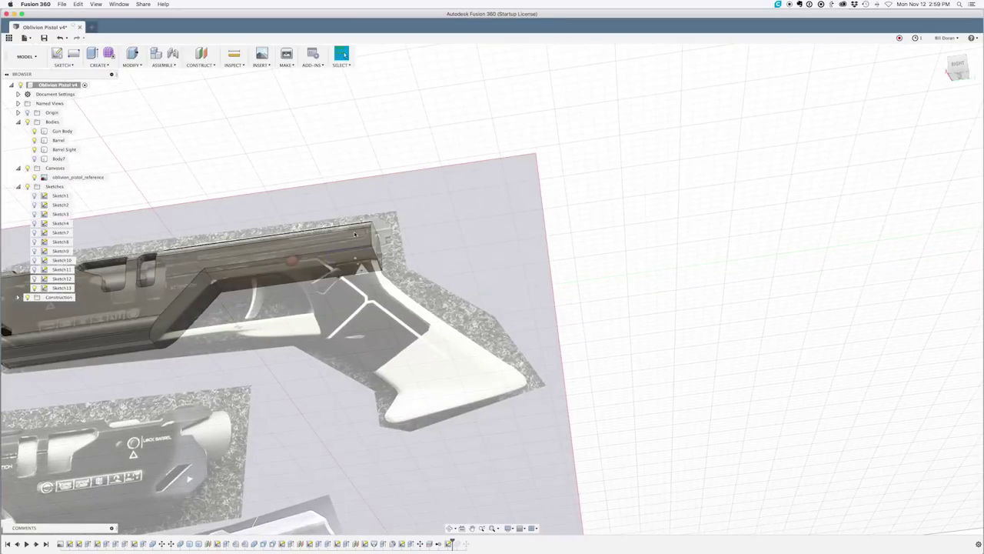
- Extrude the rounded rectangle profile about 13.3 mm down from the gun body's underside into the grip as a new body
click(366, 256)
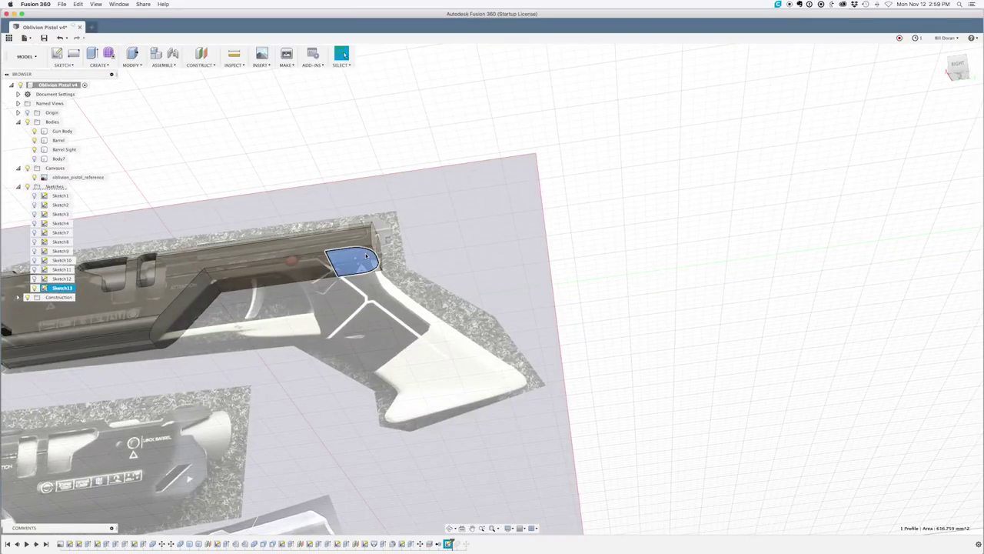
key(e)
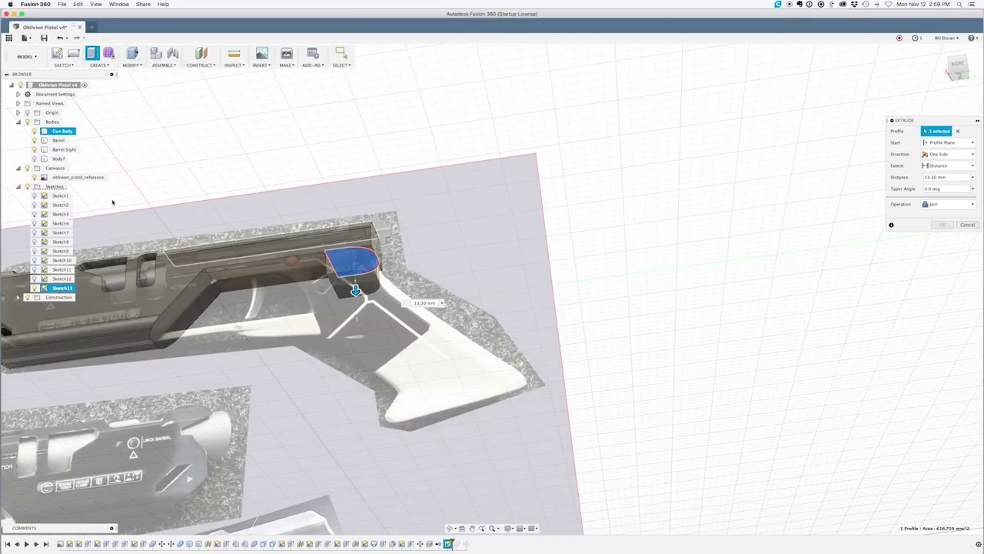
click(35, 159)
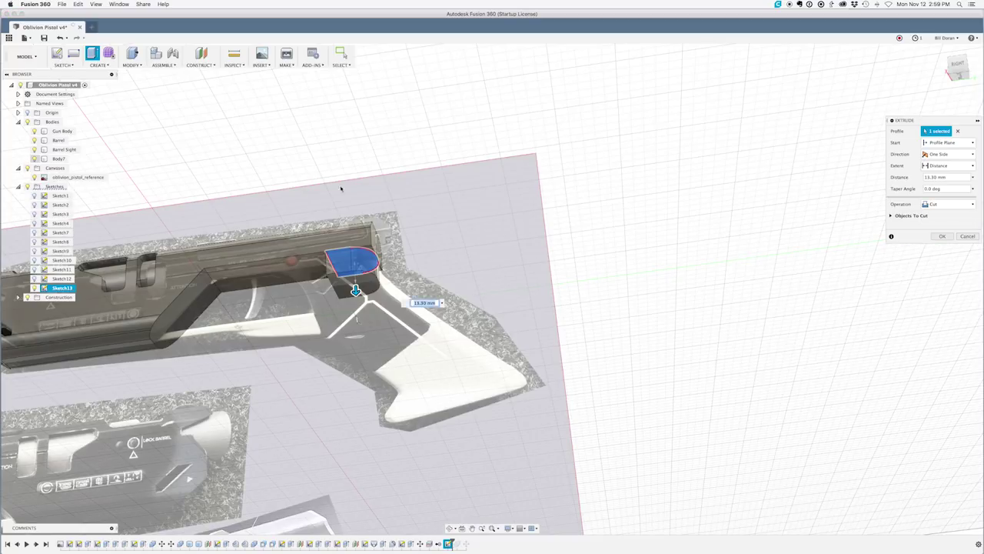
shift+middle_drag(382, 180, 391, 185)
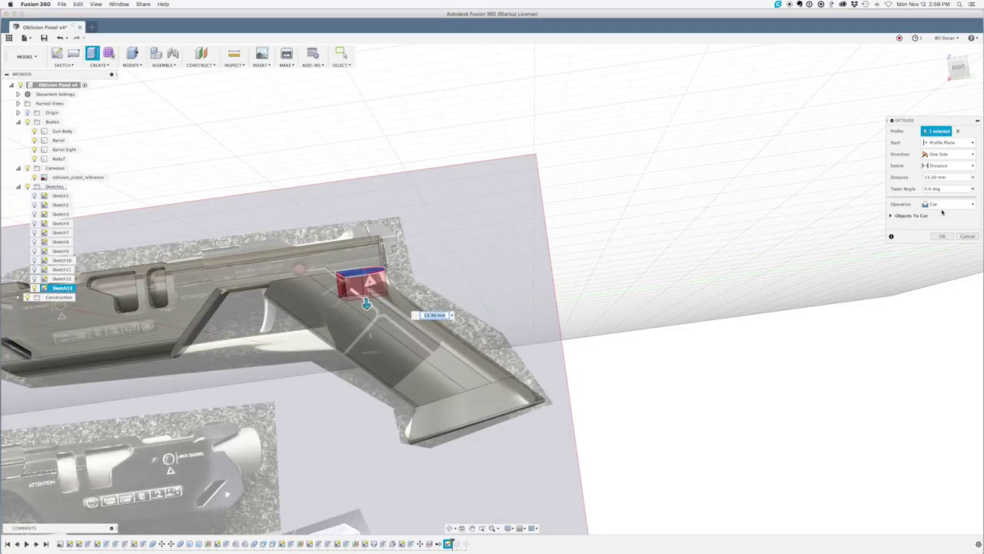
click(944, 204)
click(942, 240)
shift+middle_drag(439, 220, 392, 205)
key(Return)
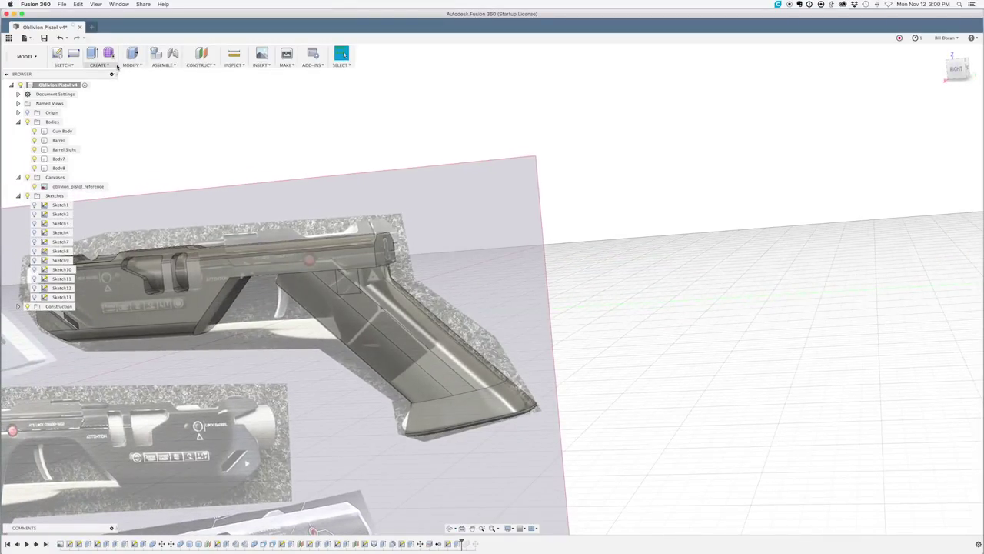
- Combine the gun body with the grip body and the new connecting block using Join, without keeping the tool bodies
click(131, 65)
click(140, 130)
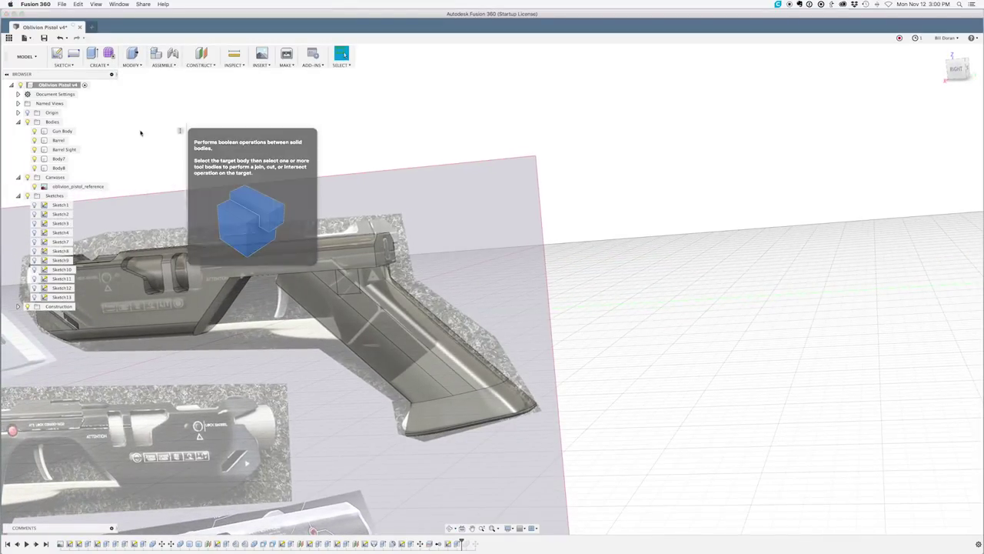
click(275, 269)
click(366, 282)
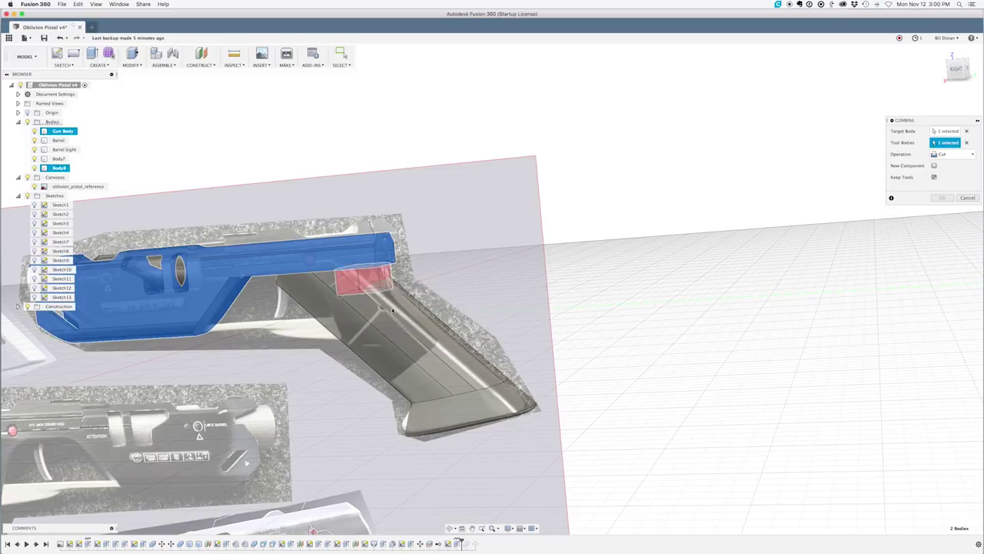
click(389, 341)
click(945, 156)
click(945, 165)
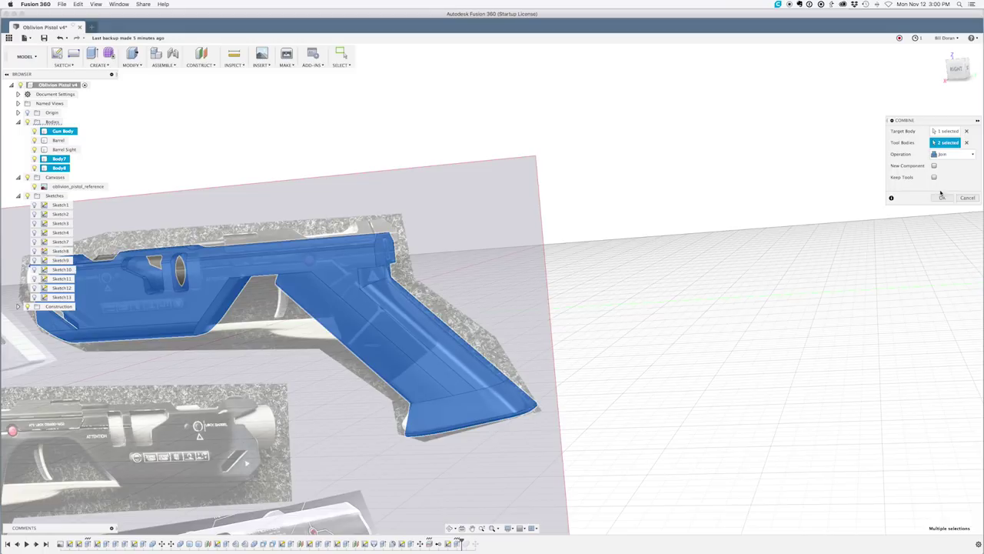
key(Return)
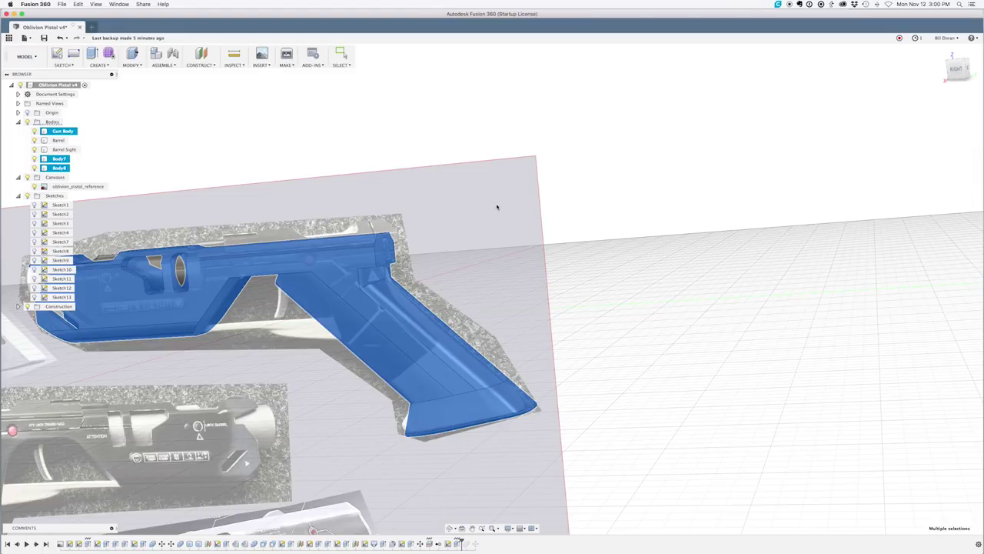
- Show Sketch3, which contains the trigger opening outline between the gun body and the grip
mouse_move(454, 187)
shift+middle_down()
mouse_move(437, 202)
mouse_move(457, 184)
shift+middle_up()
shift+middle_drag(454, 190, 391, 229)
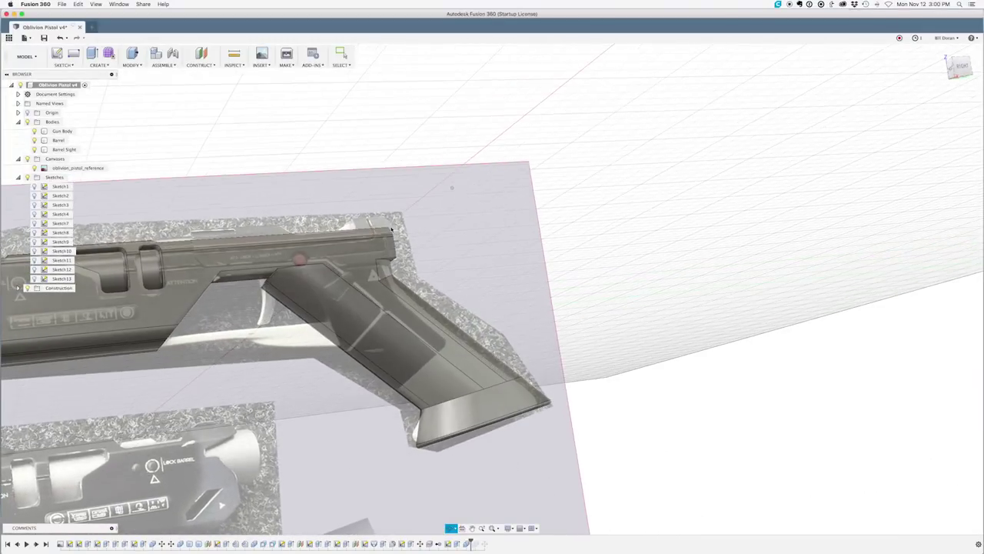
click(59, 206)
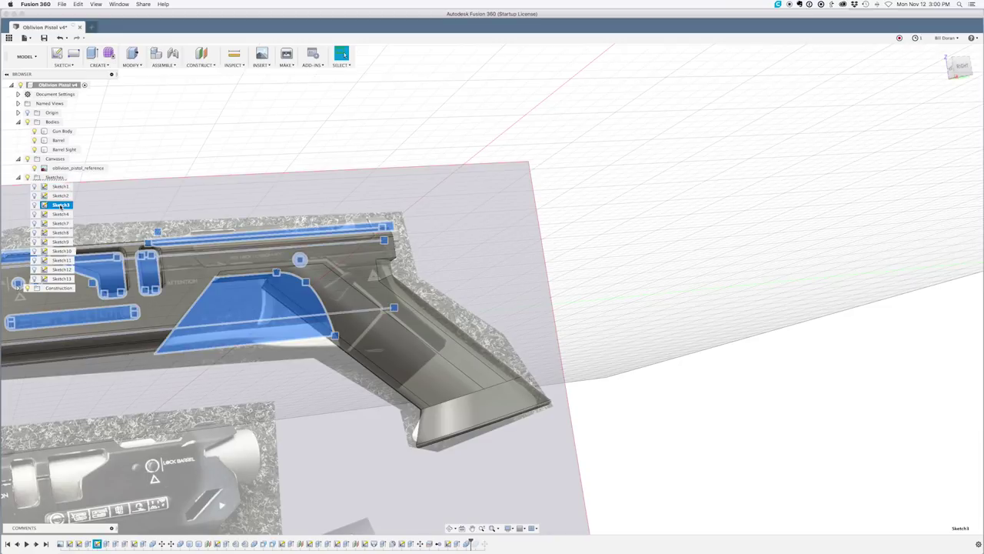
right_click(60, 206)
click(162, 178)
click(34, 205)
- Extrude both trigger opening profiles symmetrically about 44 mm as a cut through the gun body and grip front
click(259, 318)
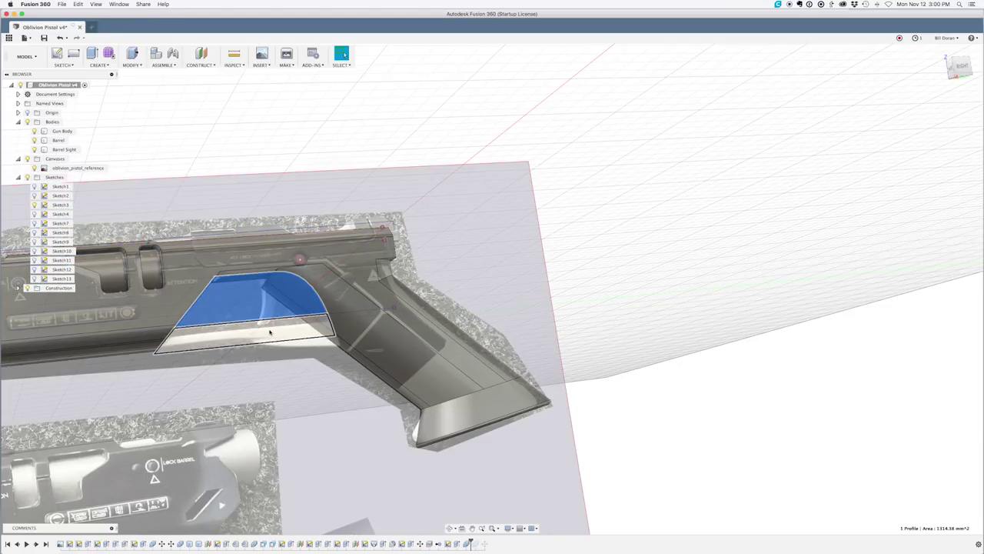
shift+click(270, 332)
key(e)
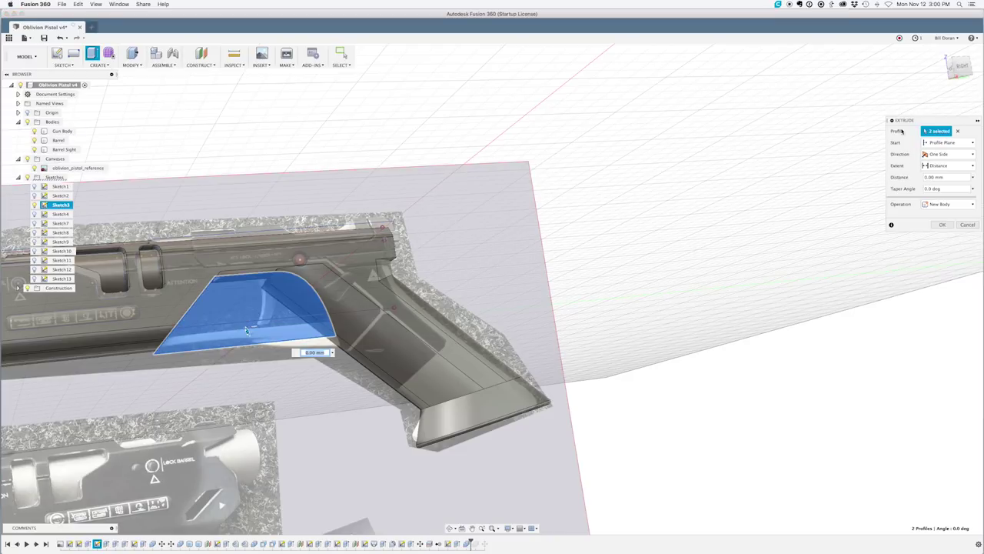
click(958, 154)
click(949, 180)
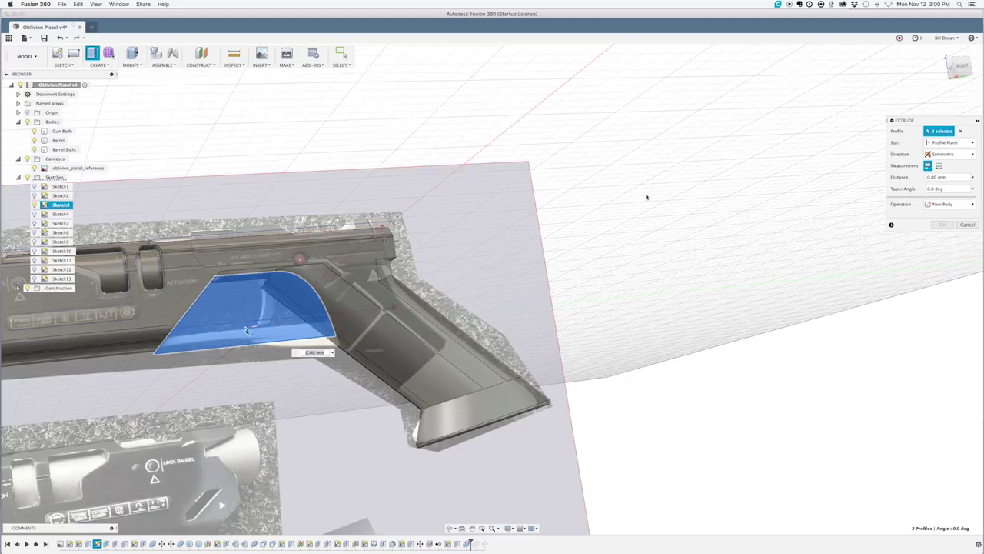
shift+middle_drag(442, 174, 433, 172)
drag(340, 130, 434, 83)
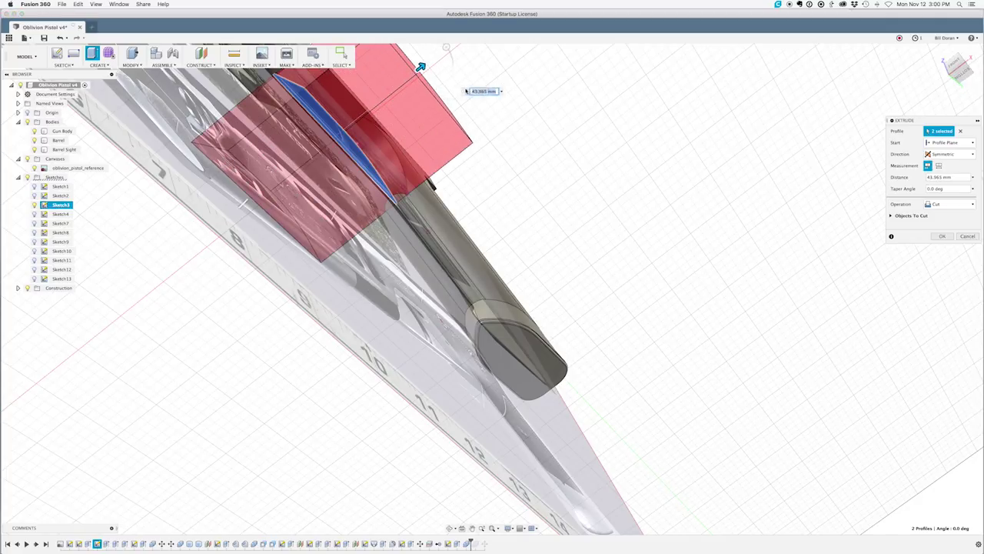
shift+middle_drag(581, 136, 553, 154)
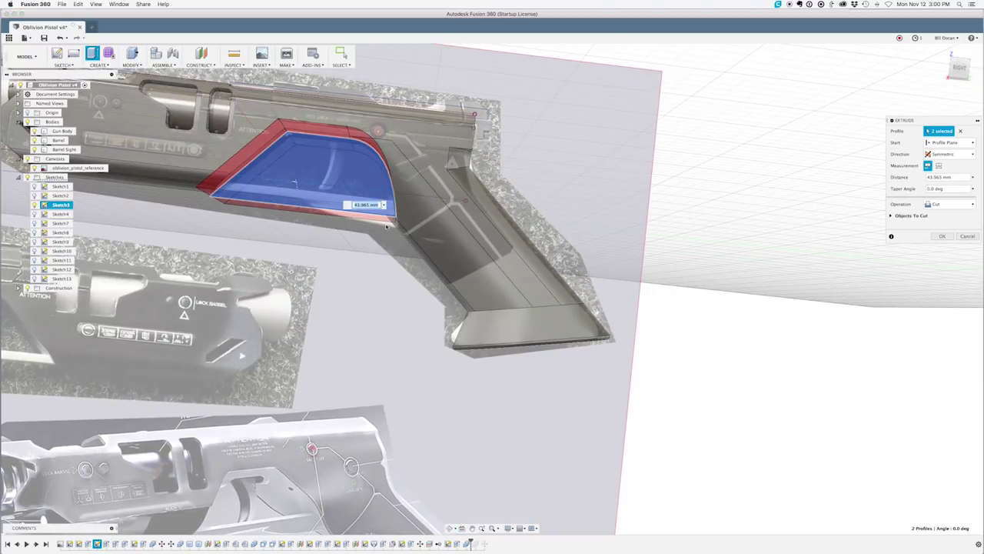
key(Return)
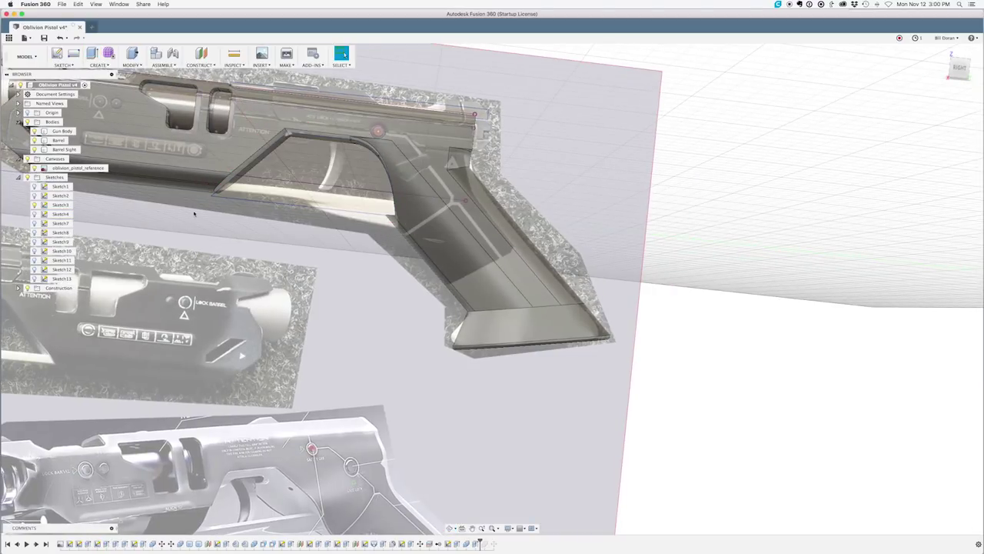
- Edit Sketch3 to pull the trigger opening outline's lower rear corner further down the grip, and finish the sketch
right_click(61, 206)
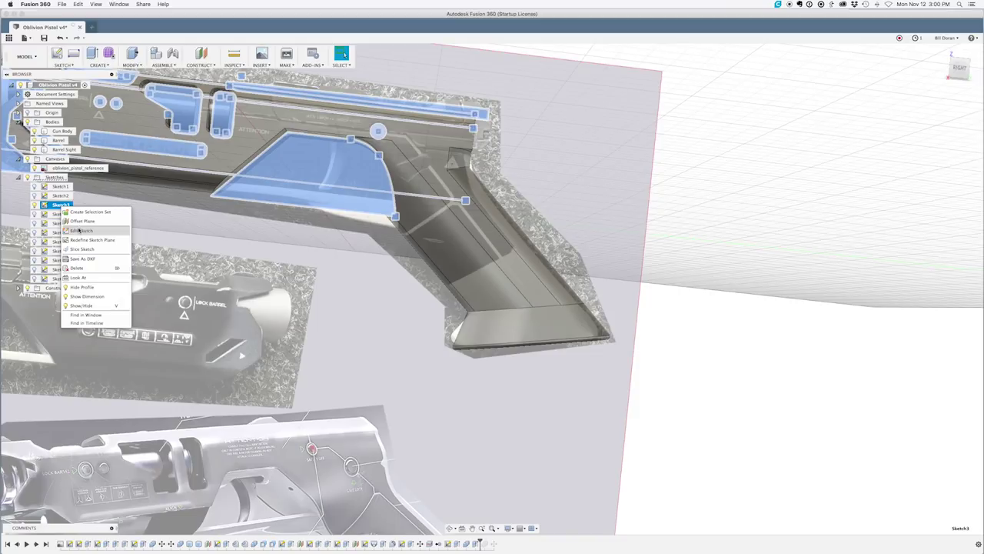
click(78, 229)
mouse_move(343, 229)
mouse_down()
mouse_move(340, 246)
mouse_move(408, 249)
mouse_move(396, 257)
mouse_up()
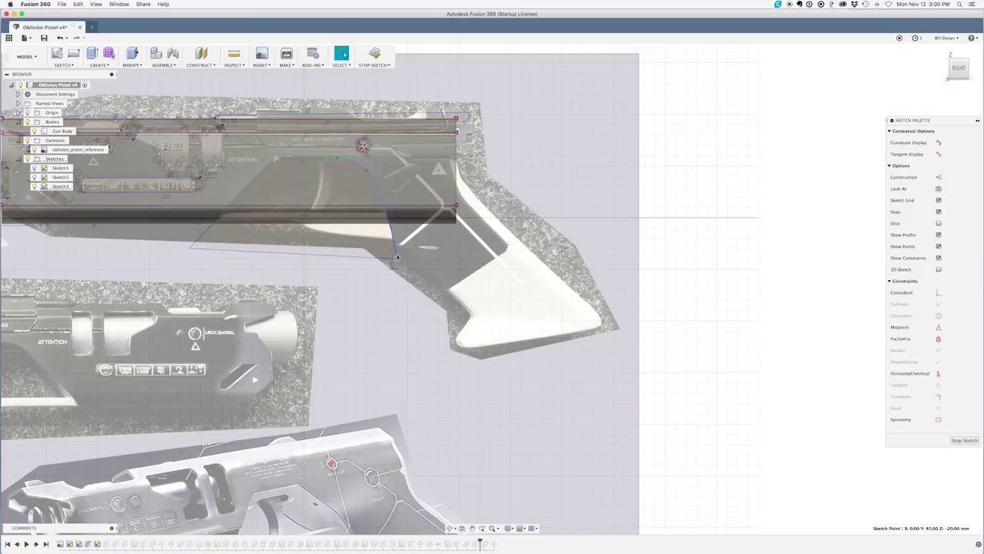
click(377, 54)
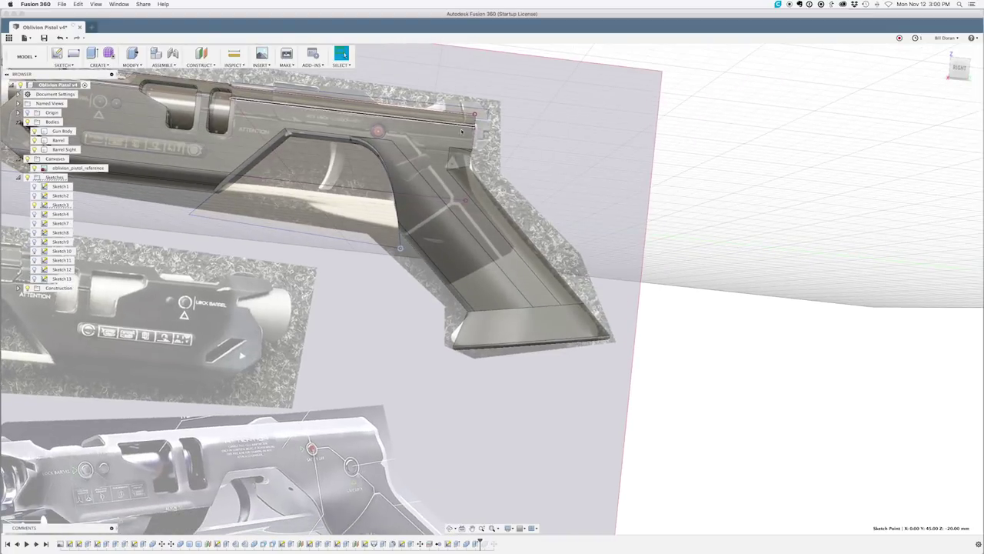
- Hide the trigger opening sketch and the reference canvas and examine the joined gun body and grip from several angles
click(60, 130)
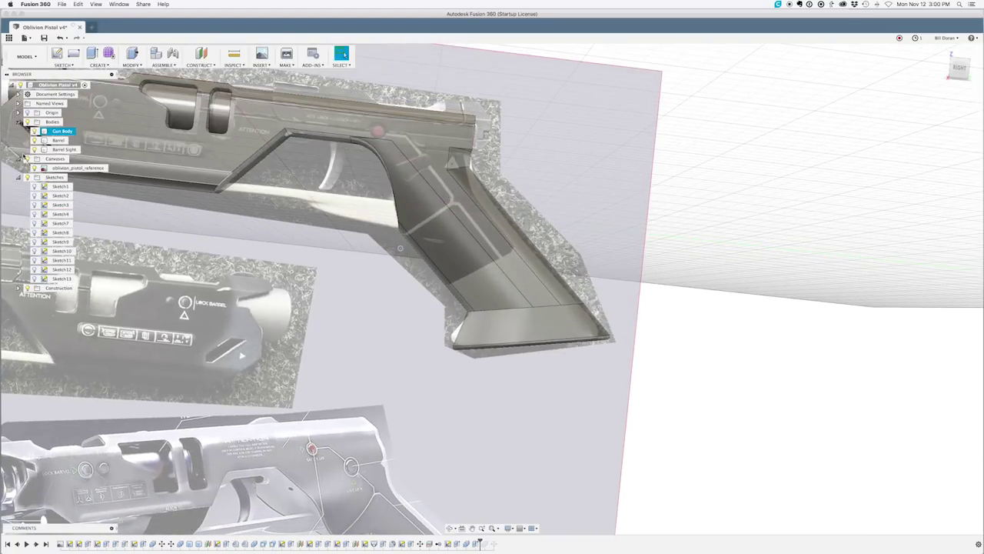
click(27, 158)
middle_drag(374, 130, 422, 135)
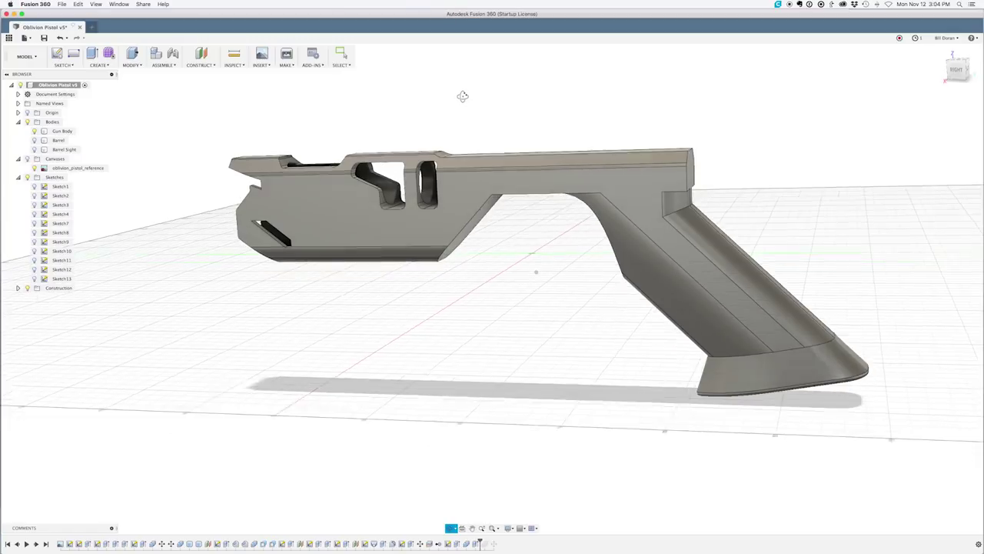
mouse_move(463, 95)
shift+middle_down()
mouse_move(482, 97)
mouse_move(484, 87)
mouse_move(475, 93)
shift+middle_up()
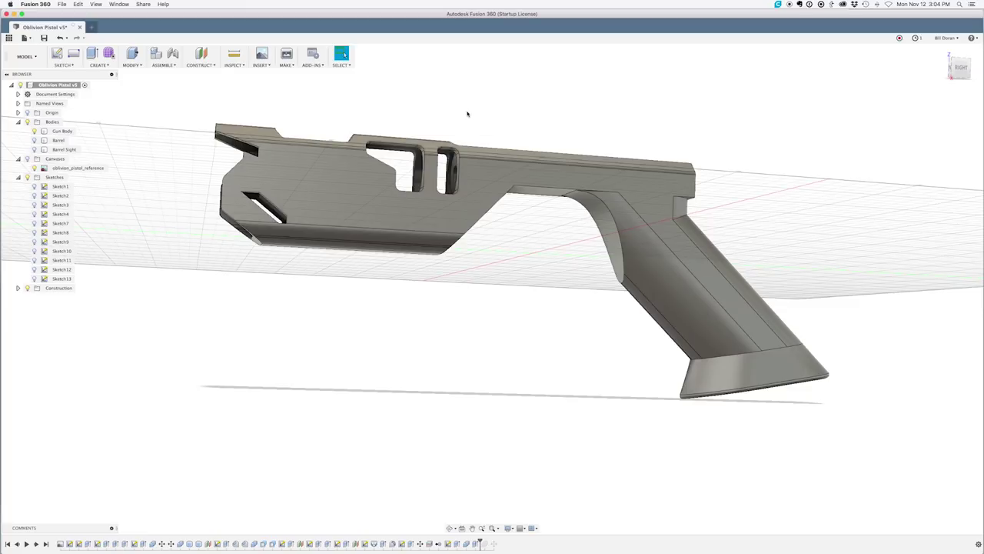
mouse_move(512, 108)
middle_down()
mouse_move(466, 119)
mouse_move(501, 106)
middle_up()
scroll(468, 123, down, 2)
scroll(468, 123, up, 4)
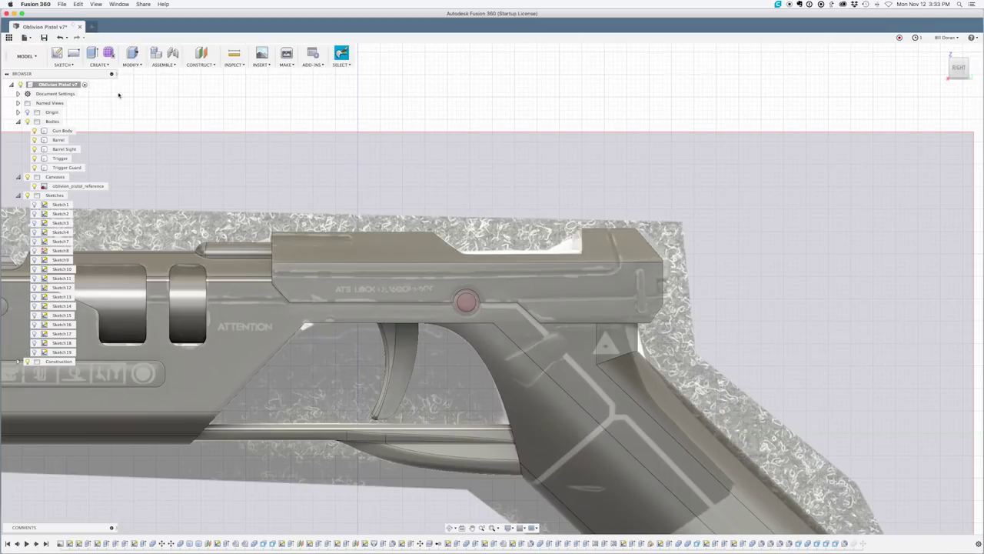
- Sketch on the side origin plane a slanted line down the rear hump's panel seam and a line about 93 mm forward along the seam
click(60, 57)
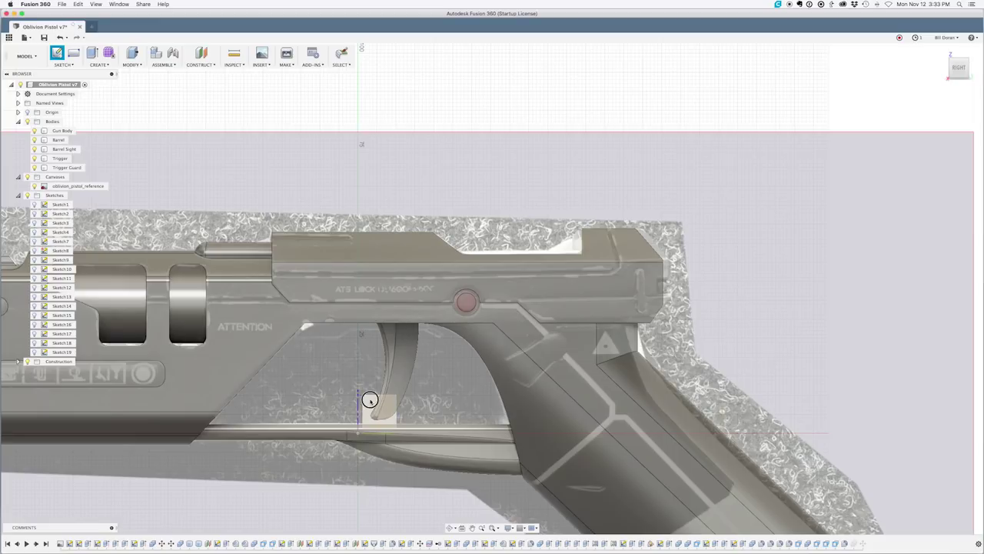
click(370, 402)
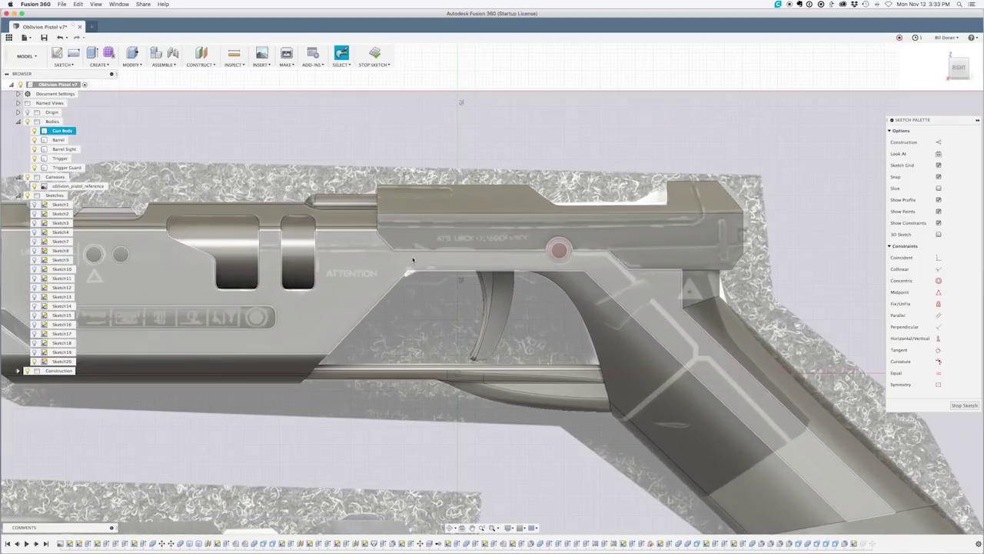
key(l)
middle_drag(439, 239, 271, 267)
scroll(487, 189, up, 4)
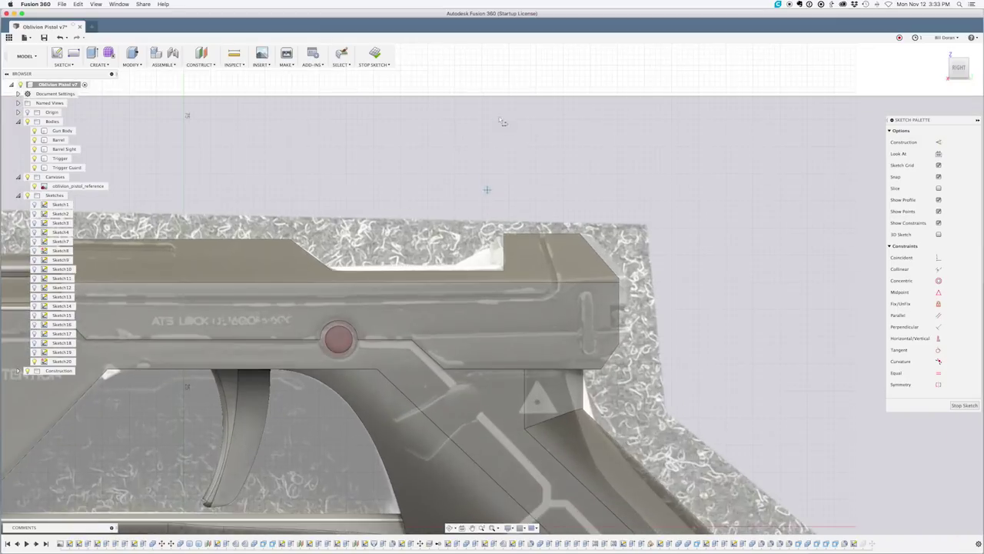
click(539, 226)
click(564, 311)
middle_drag(165, 308, 423, 321)
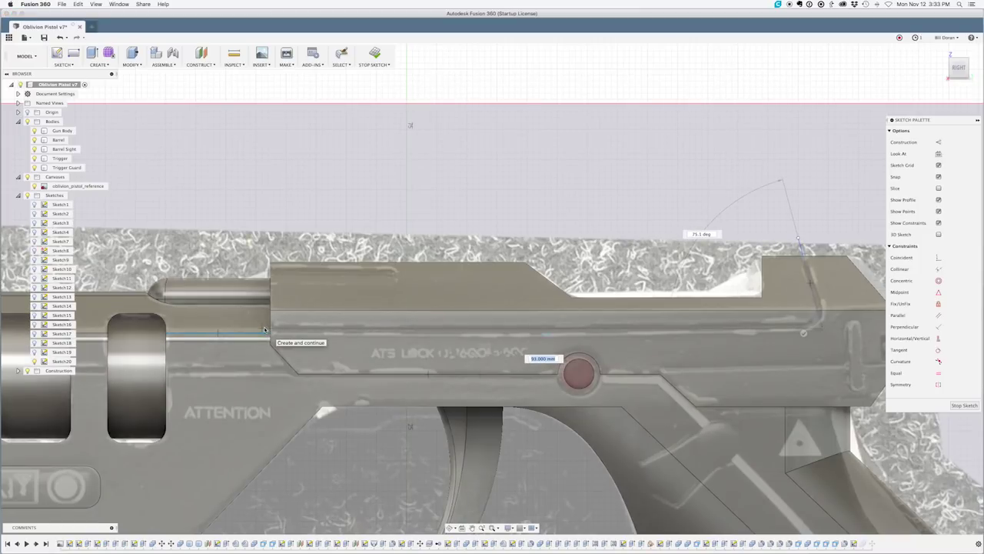
click(265, 330)
click(264, 311)
- Round the corner between the two seam lines with a sketch fillet of about 3 mm radius and finish the sketch
middle_drag(829, 254, 590, 241)
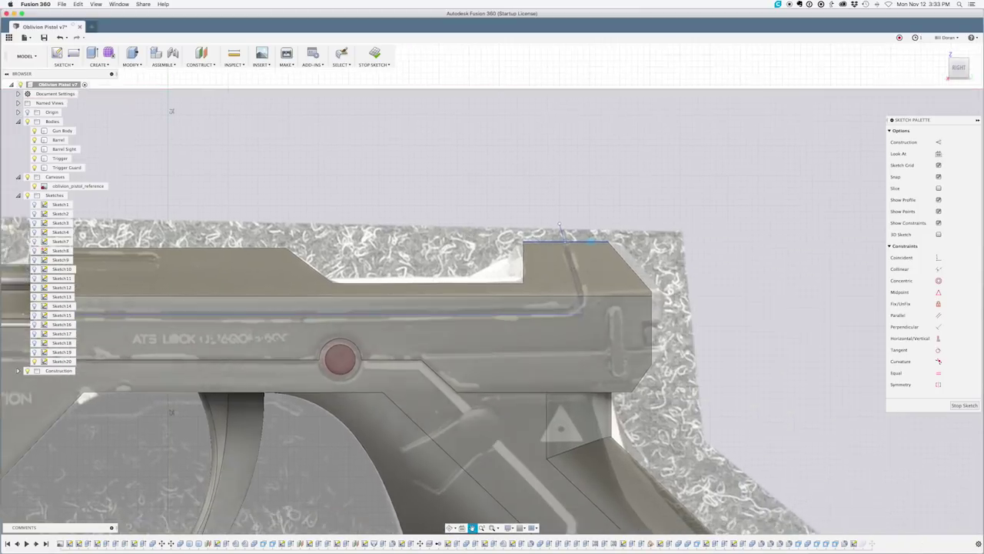
scroll(567, 249, right, 1)
text(sfil)
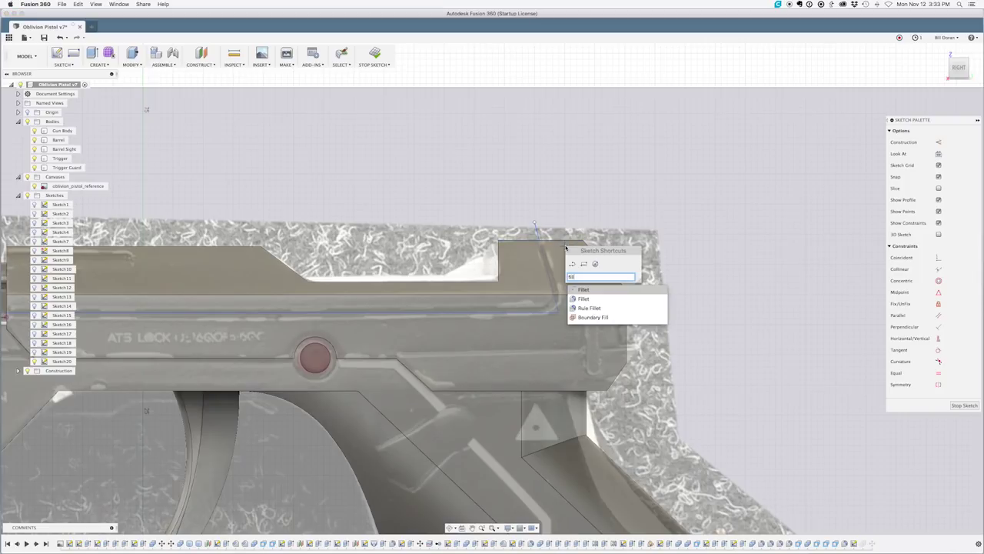
key(Return)
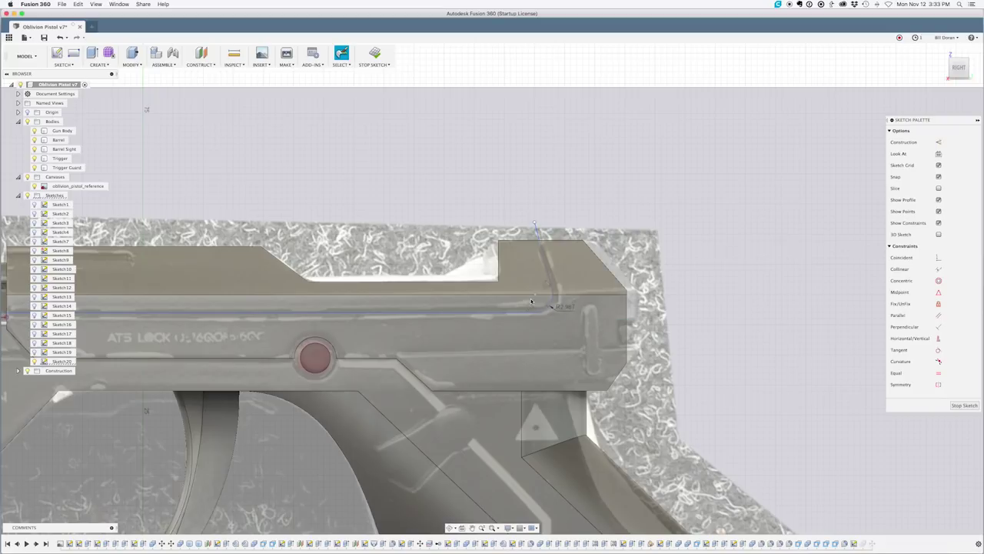
click(375, 53)
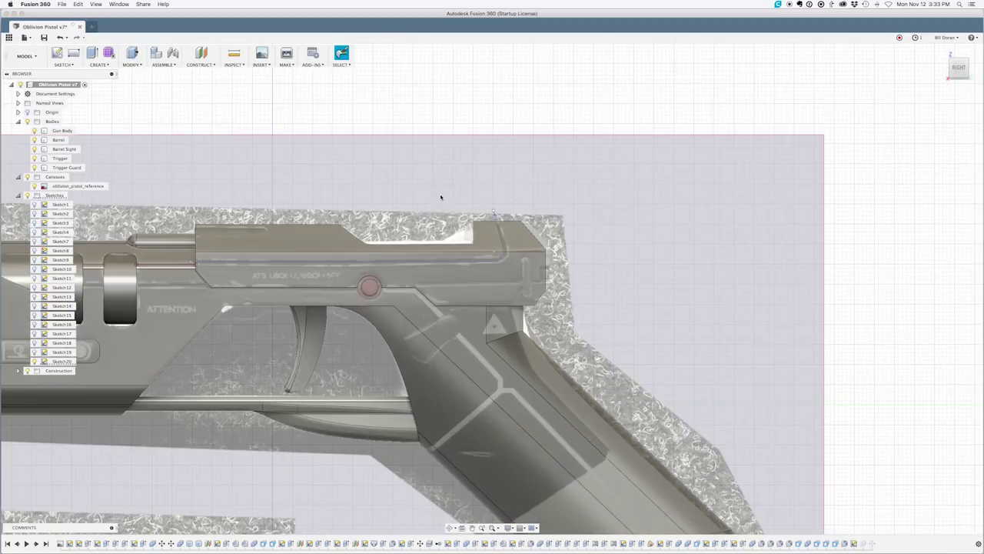
- Split the gun body along the seam sketch, using the filleted seam lines as an extended splitting tool
shift+middle_drag(422, 181, 428, 187)
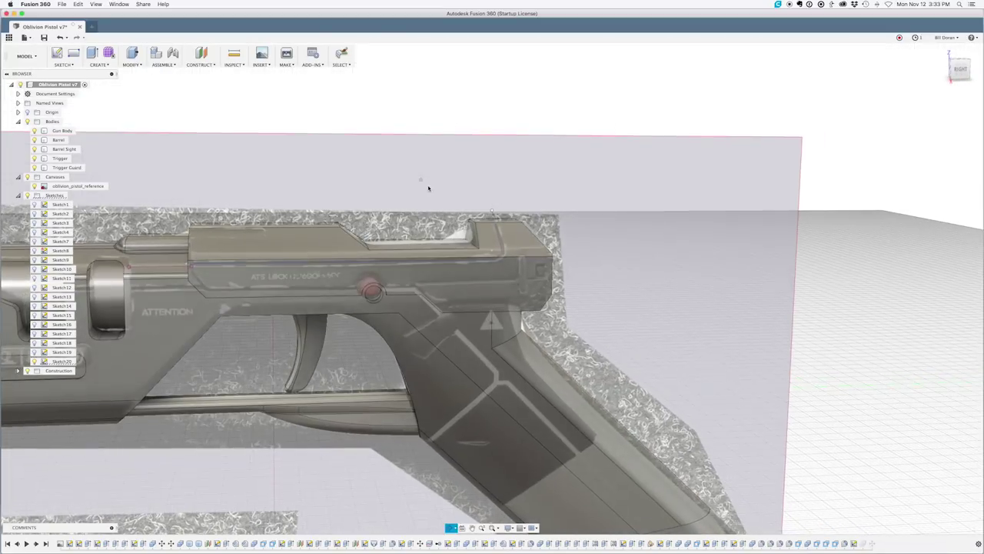
click(132, 62)
click(139, 154)
click(386, 248)
click(949, 143)
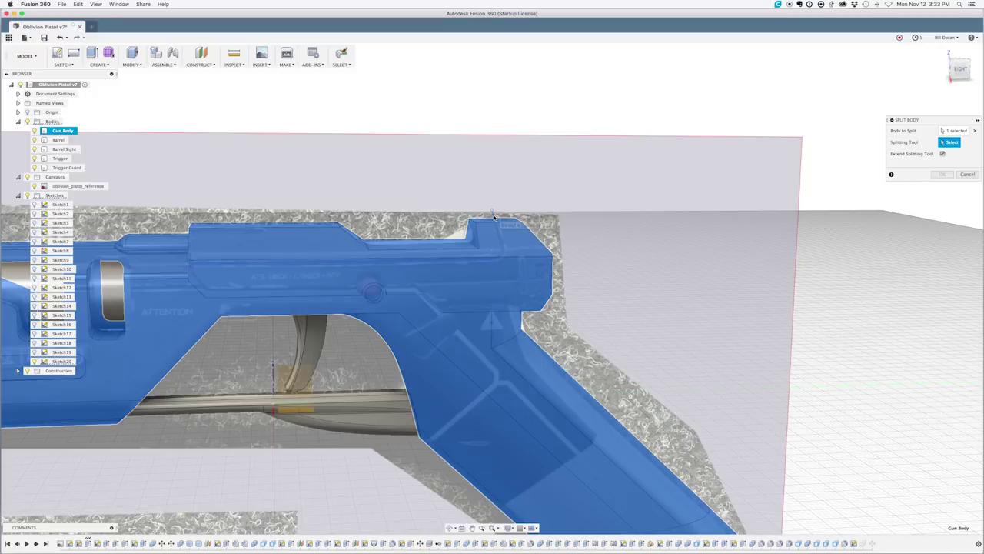
click(494, 217)
scroll(472, 149, down, 5)
shift+middle_drag(476, 152, 869, 178)
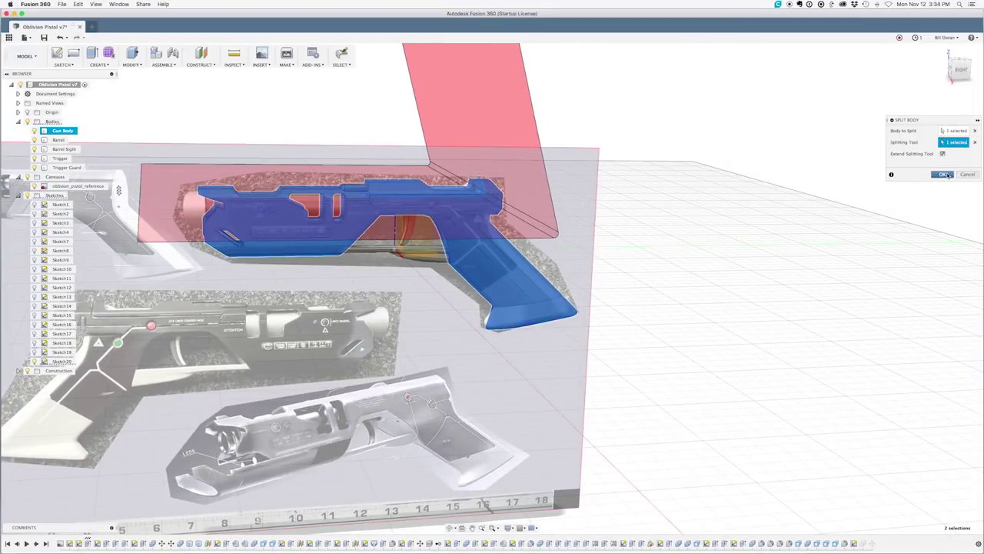
key(Return)
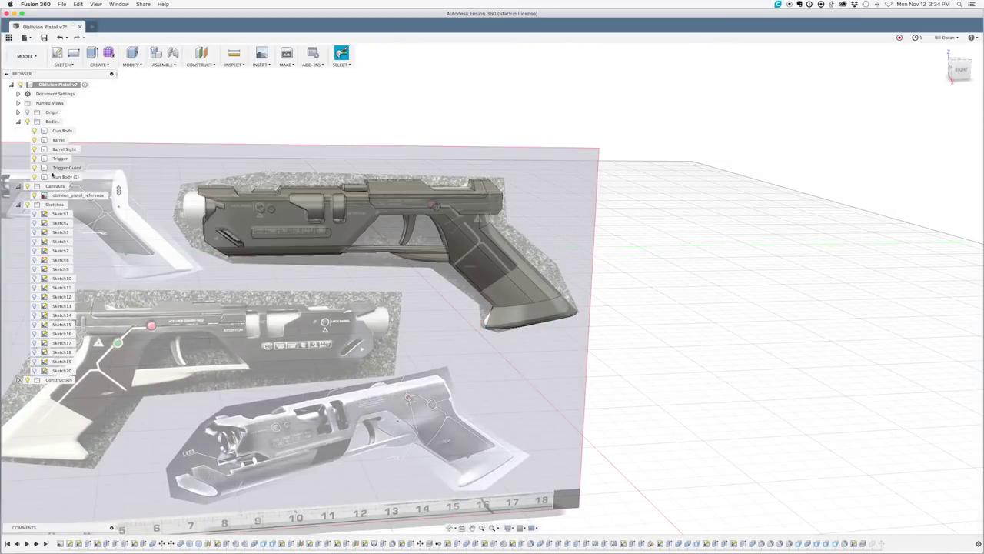
- Hide the reference canvas and check the split pieces by switching off the visibility of the bodies one by one
click(27, 187)
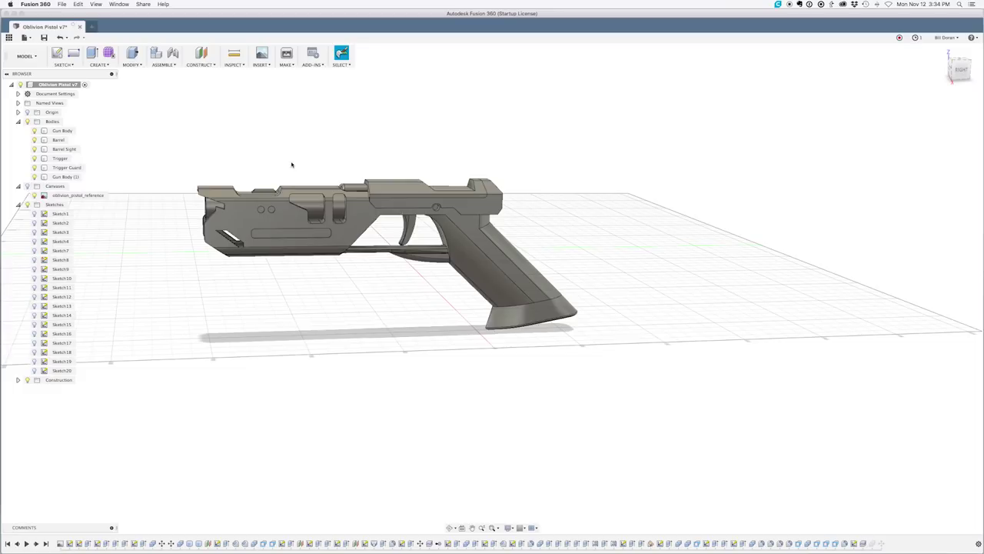
scroll(292, 165, up, 3)
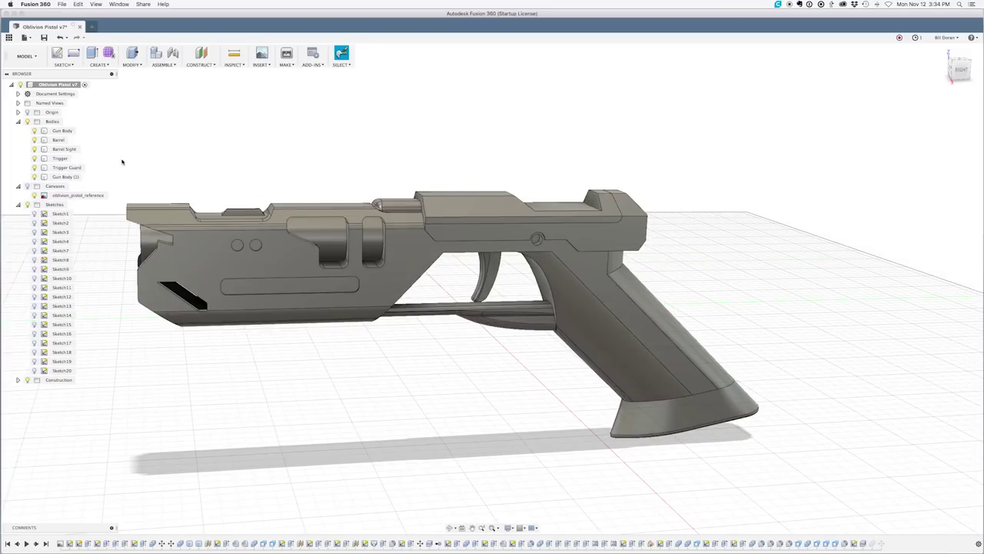
click(34, 177)
click(35, 178)
click(35, 178)
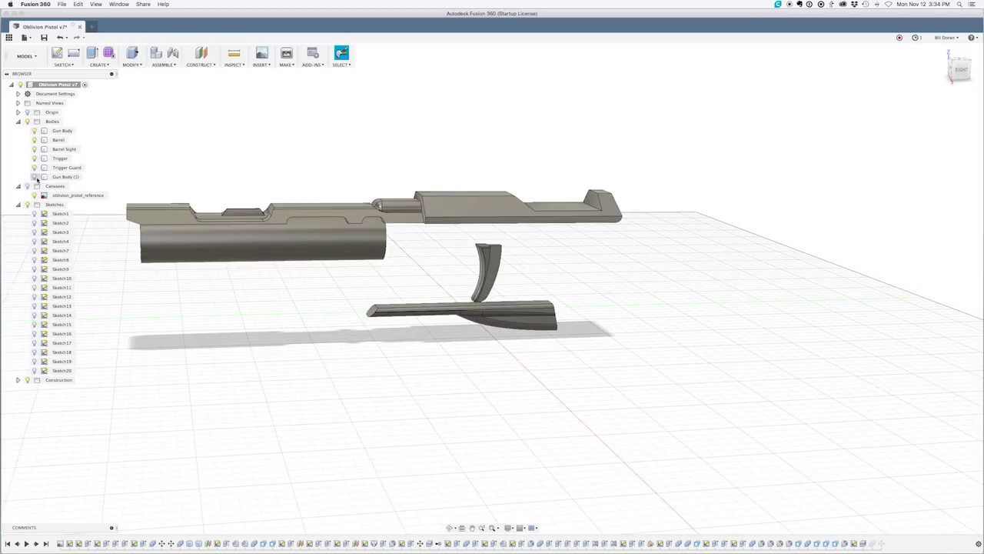
click(34, 131)
click(35, 140)
click(35, 150)
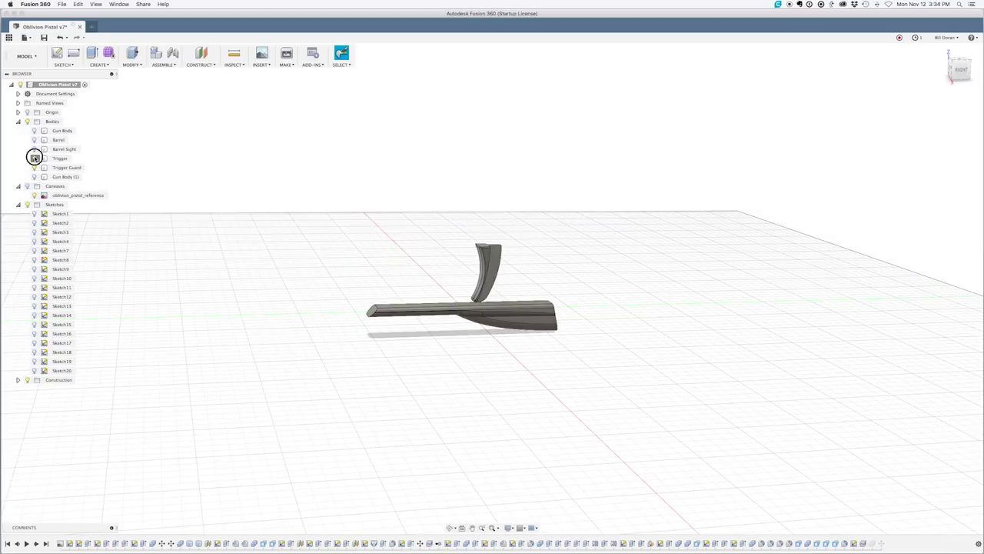
click(34, 158)
click(35, 167)
click(34, 176)
- Place Gun Body (1) directly below Gun Body in the body list and leave only these two pieces visible
drag(58, 178, 58, 155)
click(34, 131)
click(34, 131)
click(34, 131)
click(34, 140)
click(34, 140)
scroll(480, 176, up, 5)
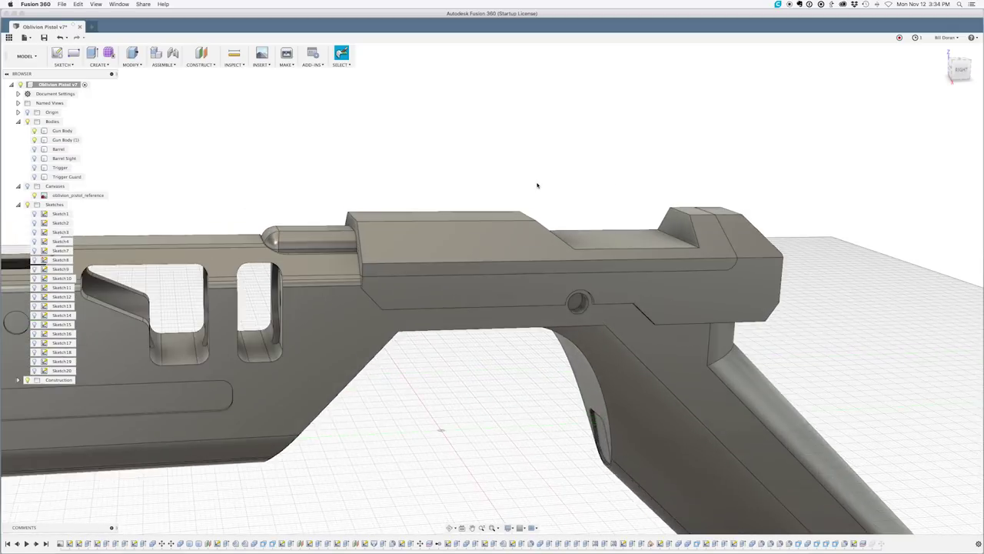
- Isolate the upper gun body piece and chamfer its seam edges along both sides and around the rear hump
click(458, 224)
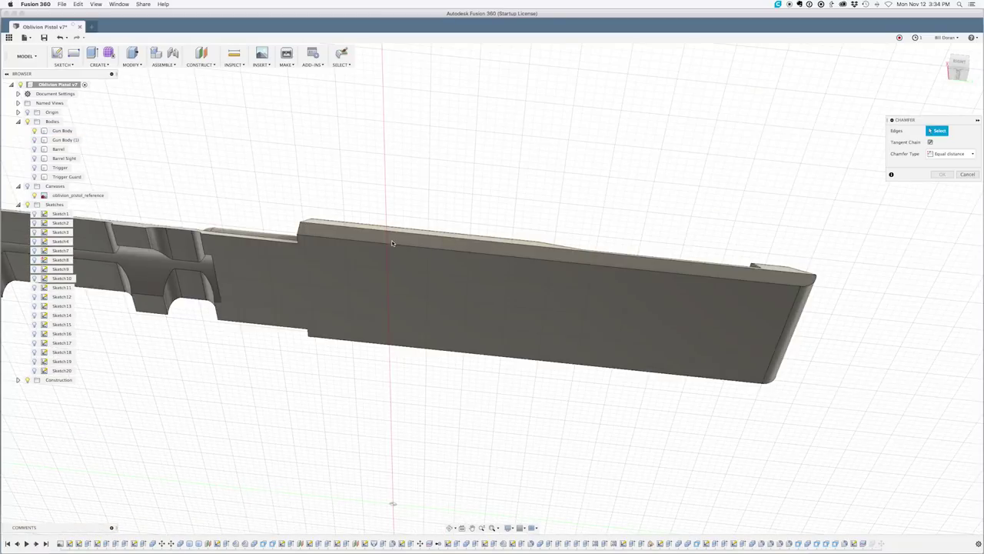
click(392, 243)
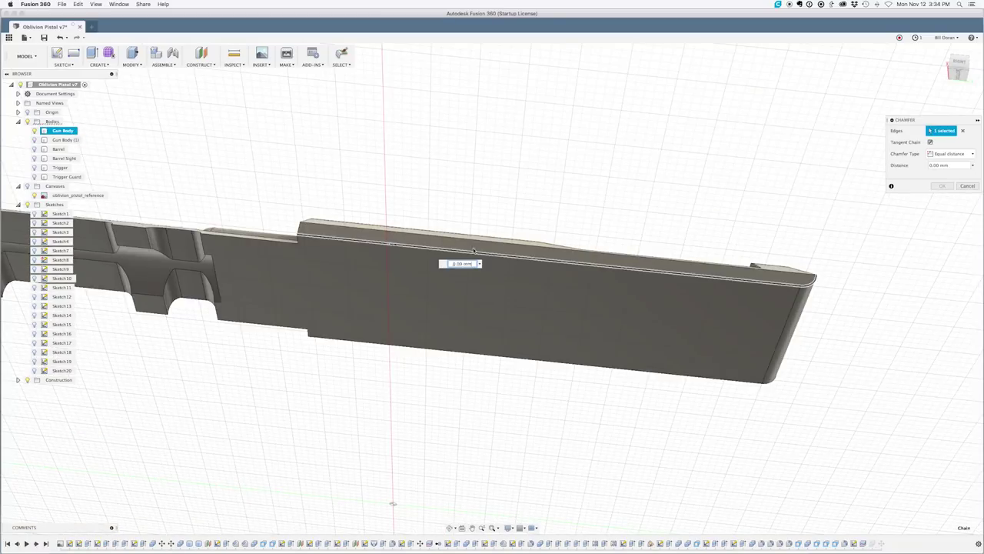
shift+middle_drag(769, 228, 778, 312)
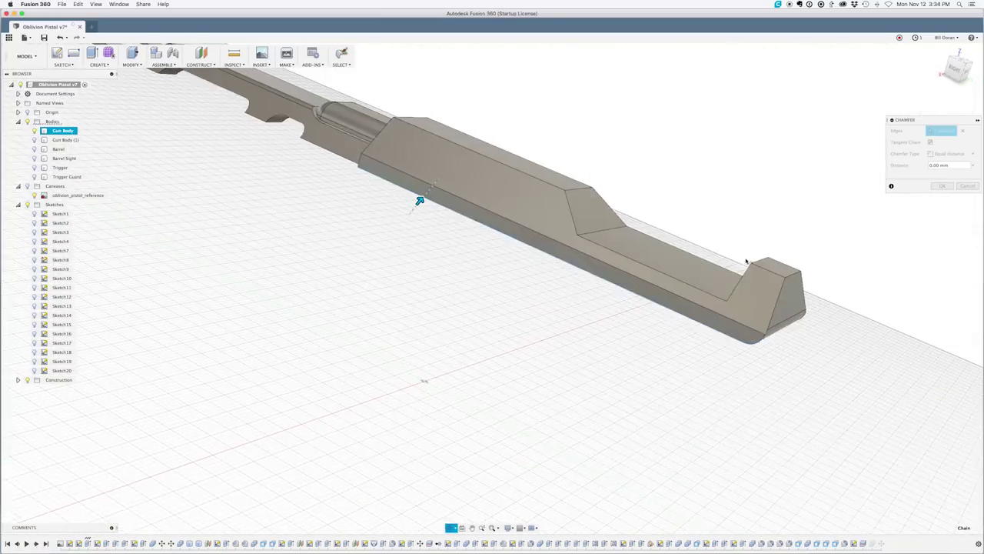
click(775, 310)
shift+middle_drag(779, 310, 835, 278)
click(833, 276)
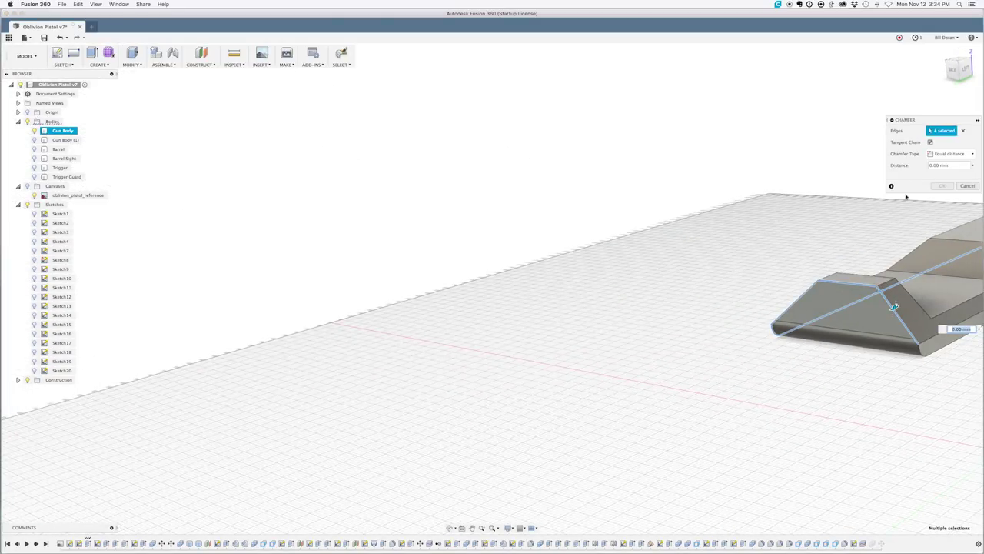
middle_drag(906, 197, 330, 154)
click(346, 284)
shift+middle_drag(363, 171, 521, 182)
key(Escape)
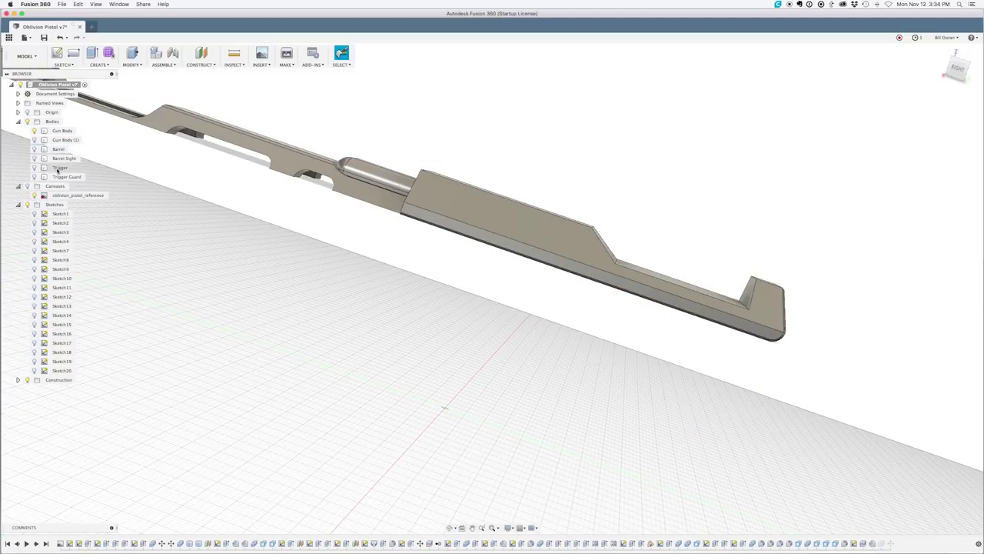
- Show only Gun Body (1) and chamfer its matching seam edges along both sides and up the rear hump by 0.5 mm
click(34, 140)
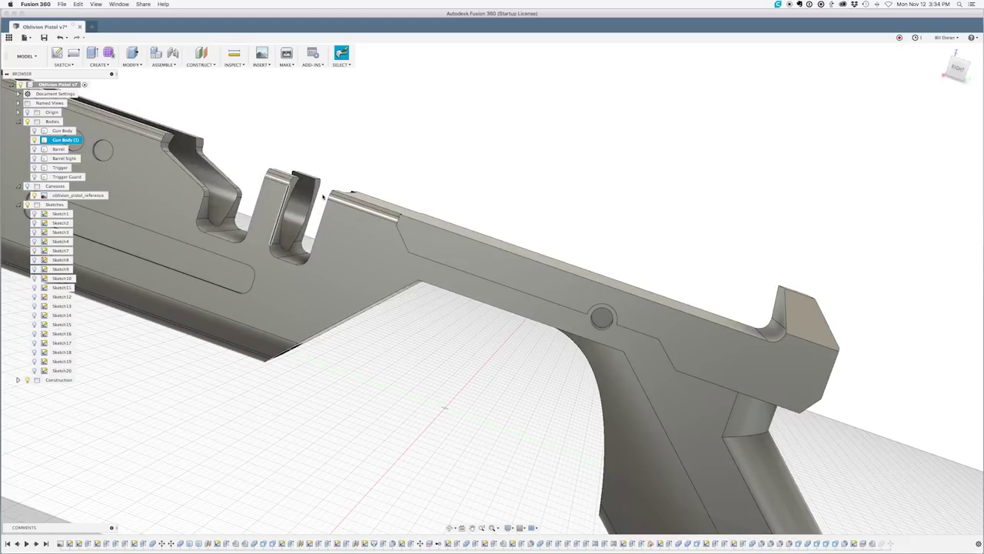
right_click(500, 192)
click(504, 194)
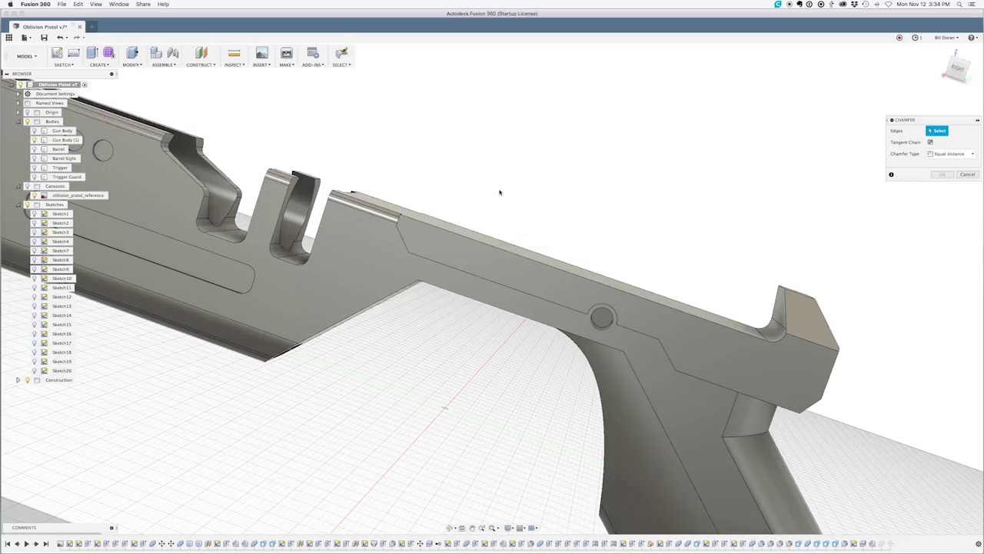
shift+middle_drag(522, 186, 520, 203)
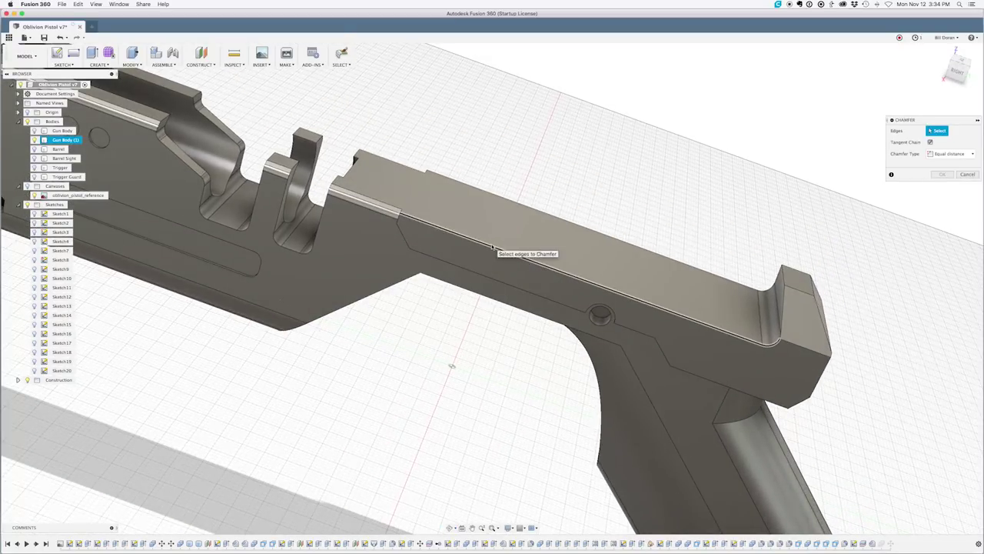
click(494, 247)
click(784, 305)
click(773, 270)
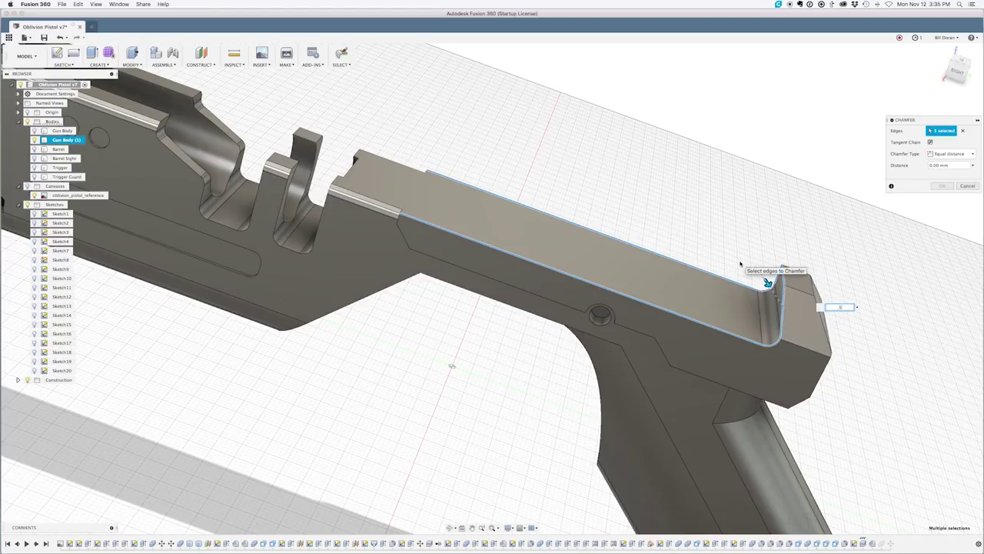
key(Escape)
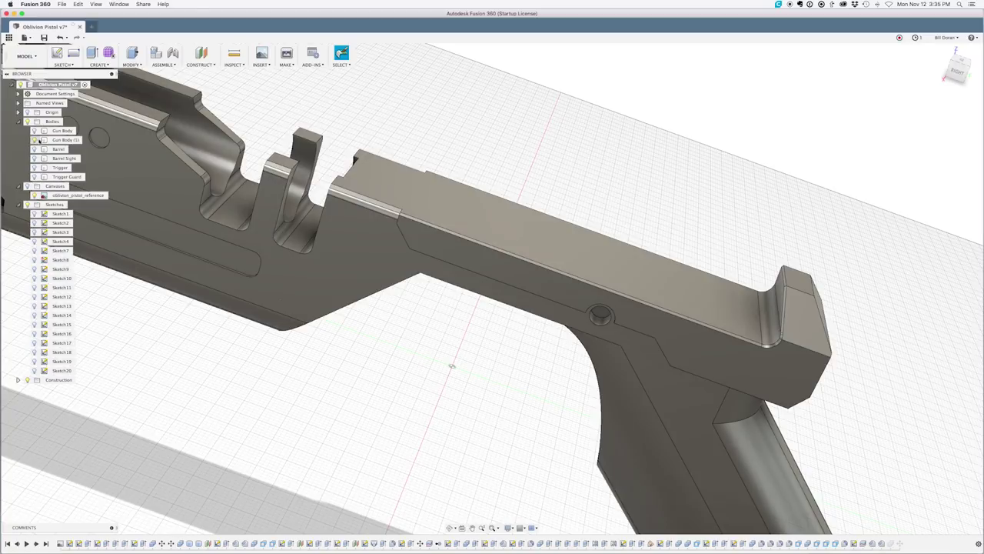
- Show both gun body pieces together and join them back into one body with Combine
click(34, 131)
shift+middle_drag(538, 123, 554, 119)
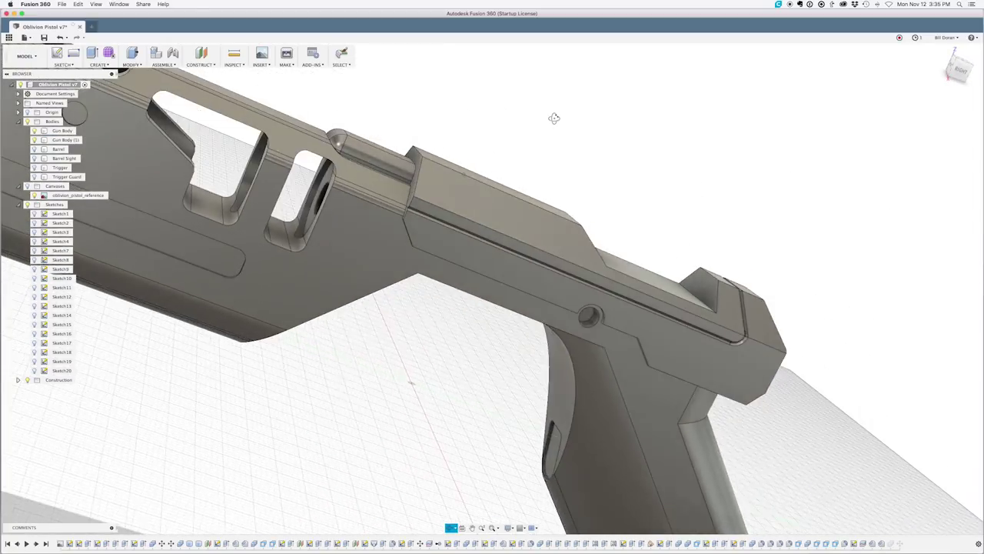
scroll(409, 131, down, 3)
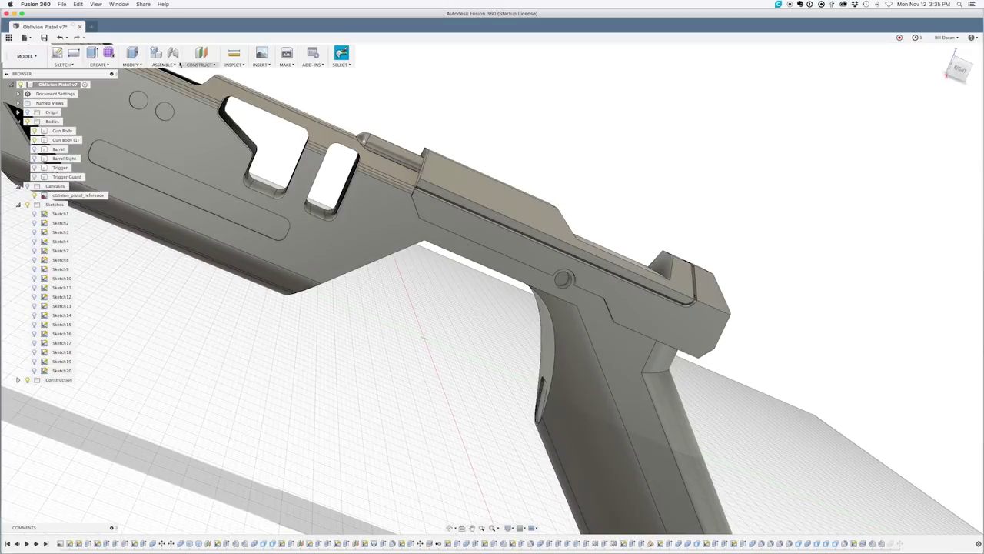
click(129, 65)
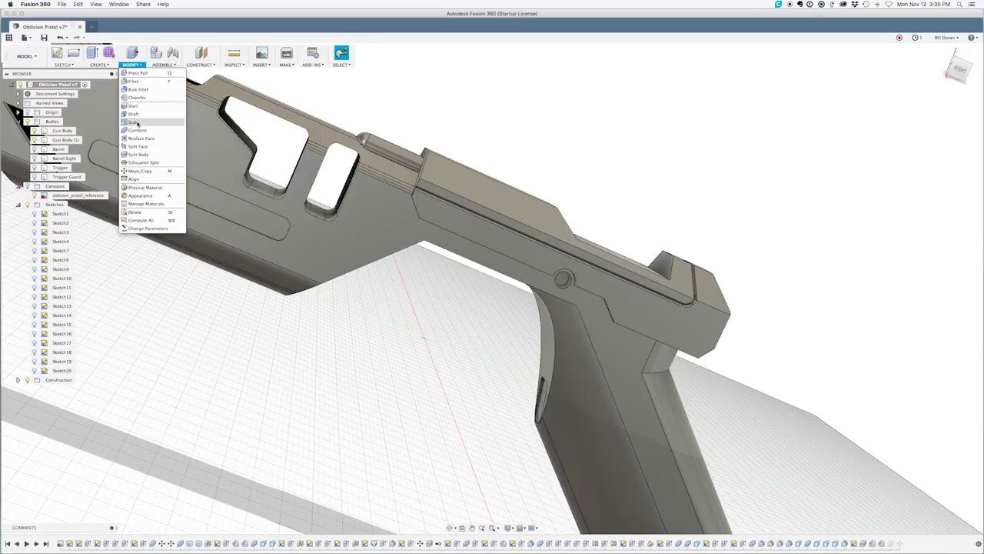
click(140, 126)
click(446, 231)
click(484, 184)
click(951, 156)
click(942, 164)
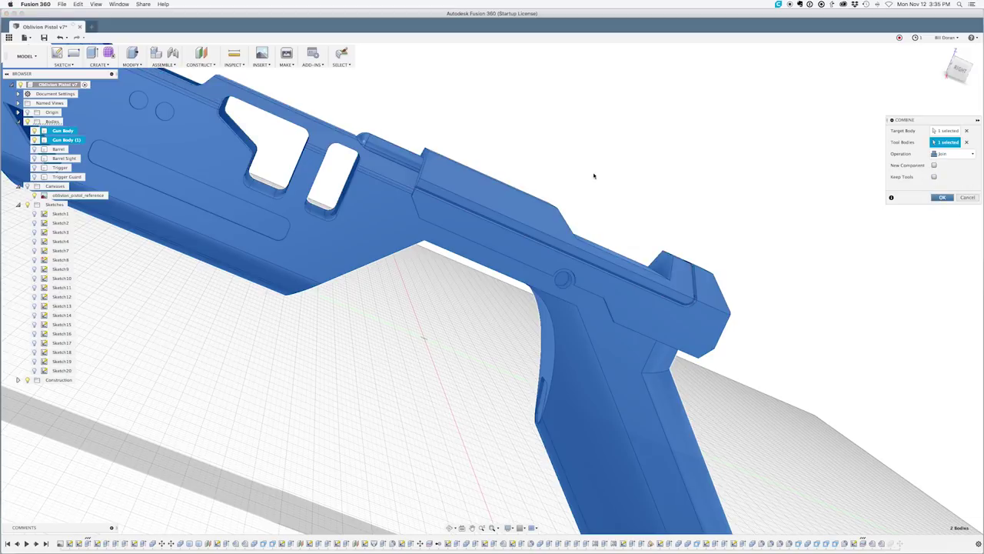
key(Return)
- Examine the chamfered seam groove along the rejoined gun body and rear hump from several angles
shift+middle_drag(475, 139, 478, 213)
scroll(469, 193, up, 5)
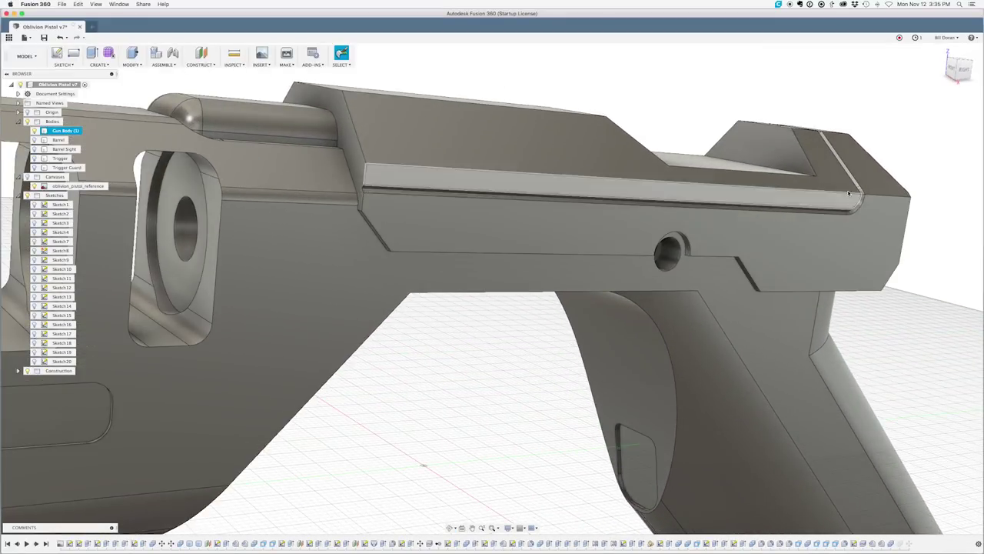
shift+middle_drag(786, 240, 587, 94)
scroll(762, 98, down, 2)
shift+middle_drag(807, 190, 763, 164)
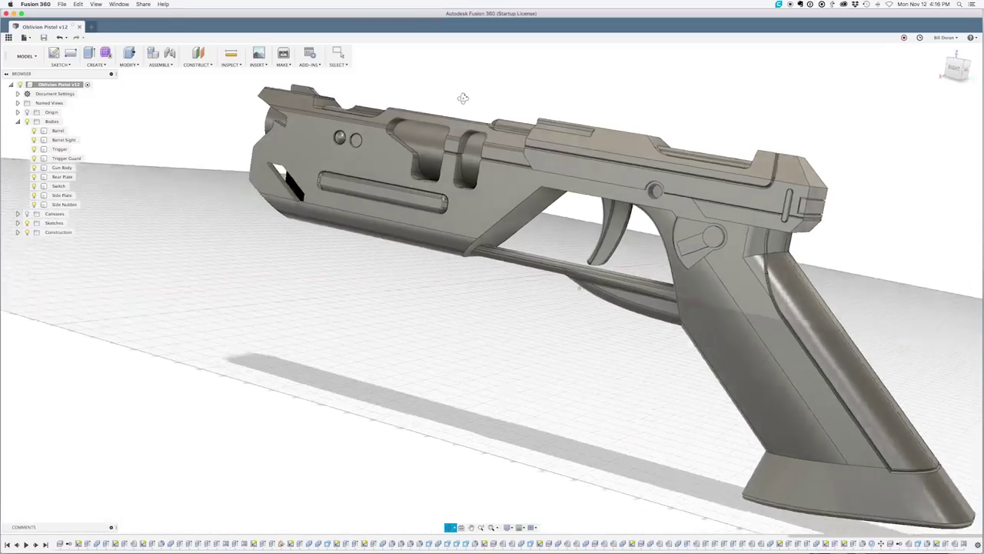
- Examine the detailed pistol and its separate bodies, including the switch, side plate and gun body, from several angles
shift+middle_drag(463, 99, 485, 98)
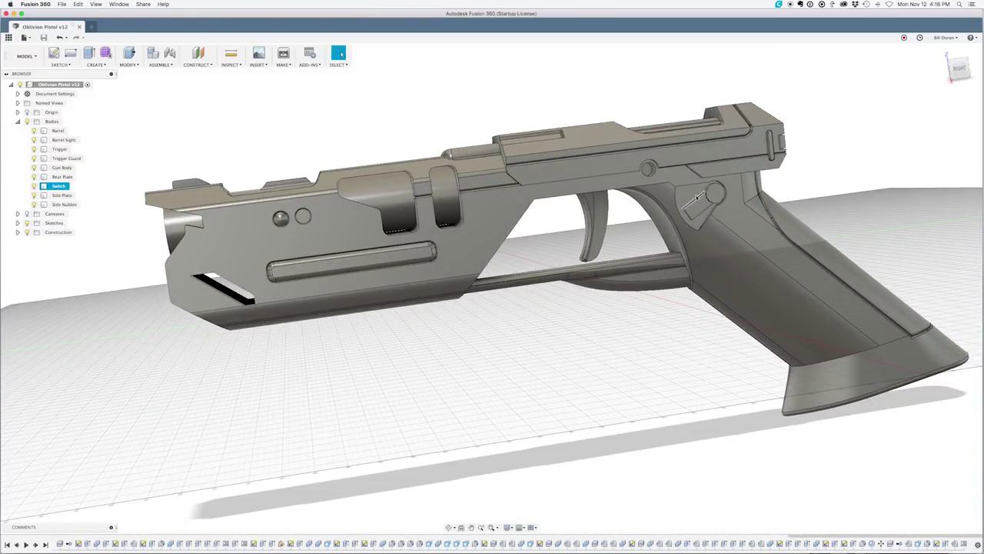
click(339, 265)
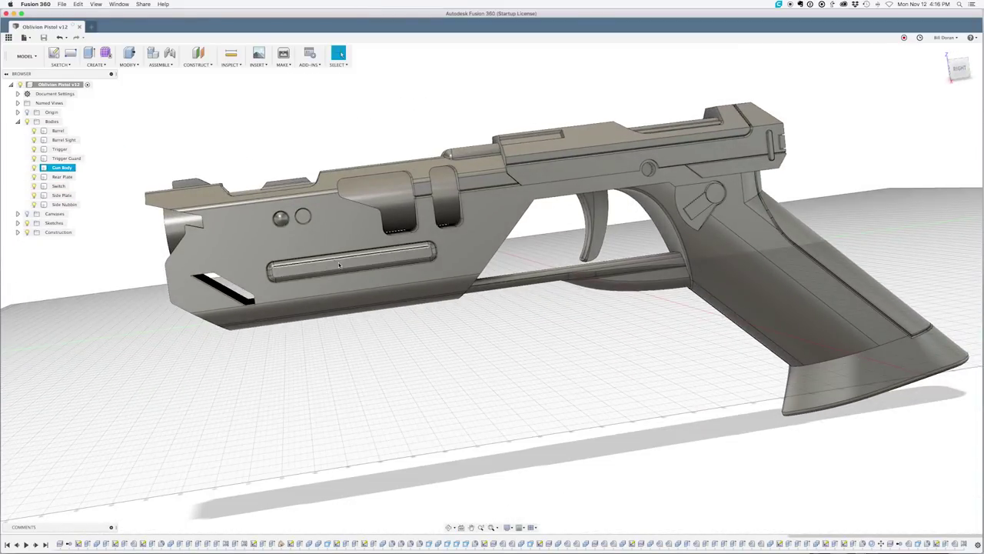
key(Escape)
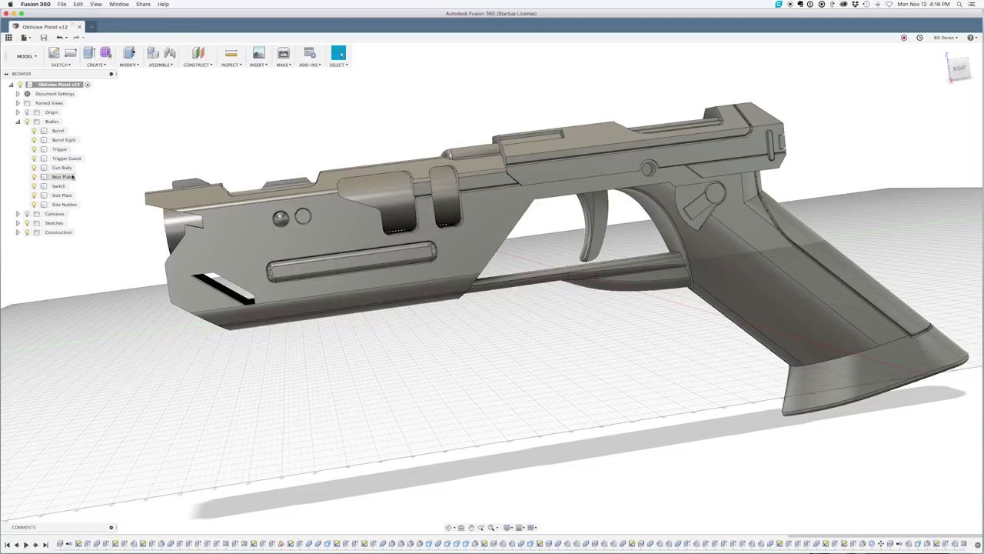
click(34, 167)
click(33, 168)
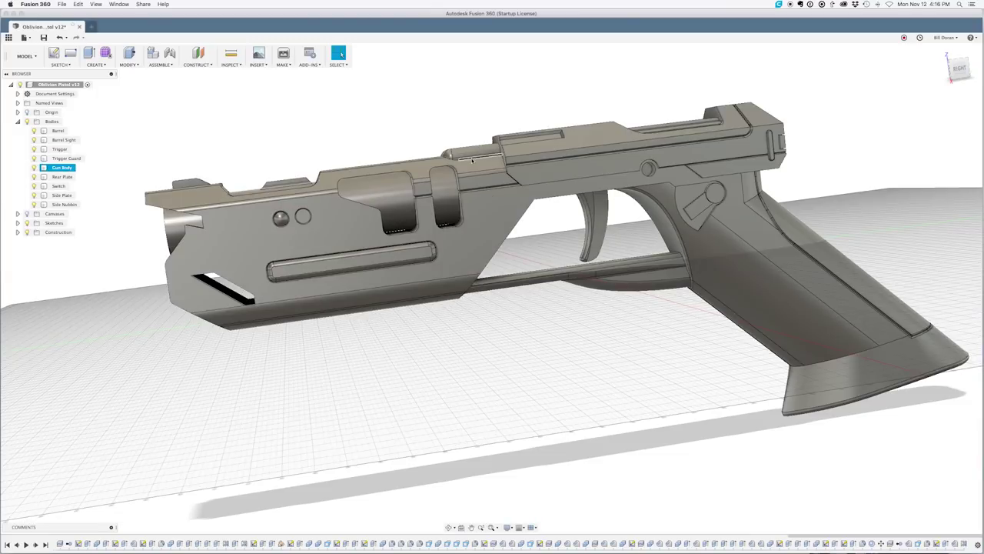
scroll(474, 131, down, 2)
scroll(474, 130, up, 2)
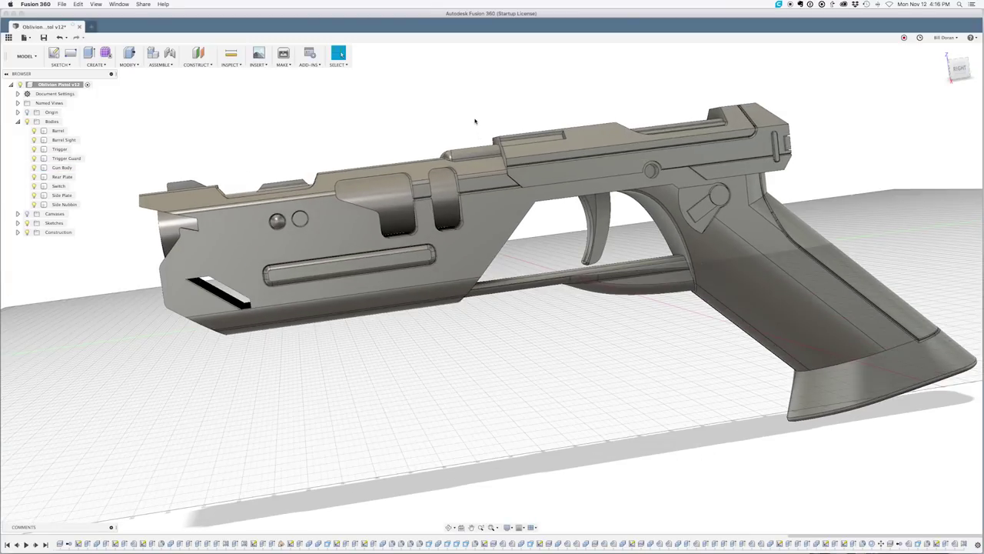
mouse_move(543, 110)
shift+middle_down()
mouse_move(545, 99)
mouse_move(522, 106)
mouse_move(542, 108)
shift+middle_up()
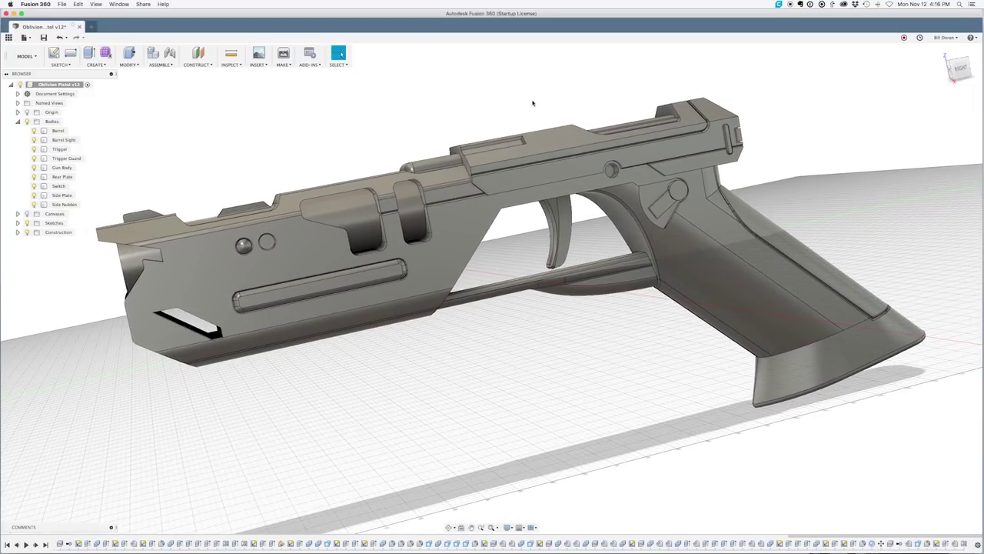